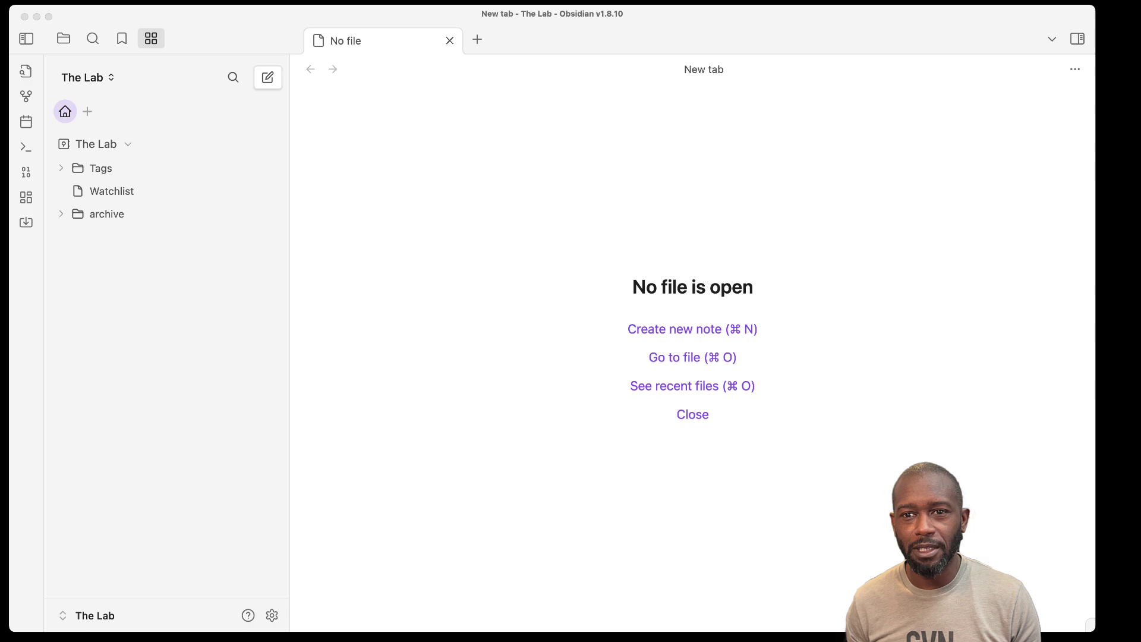
{"action": "left_click", "coordinate": [327, 375]}
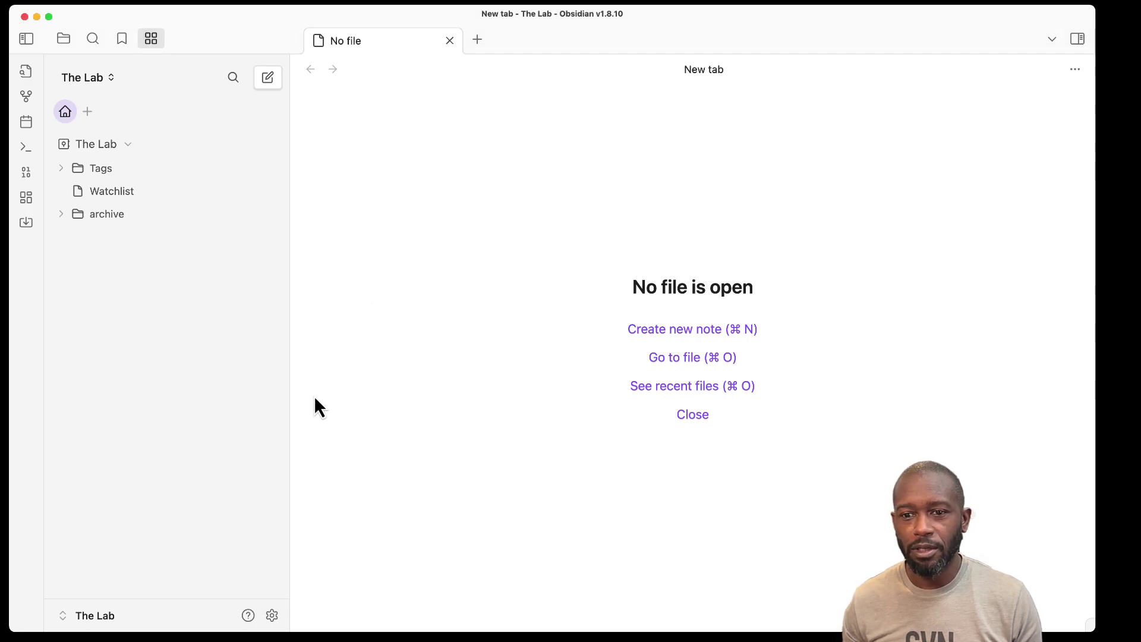
{"action": "left_click", "coordinate": [87, 624]}
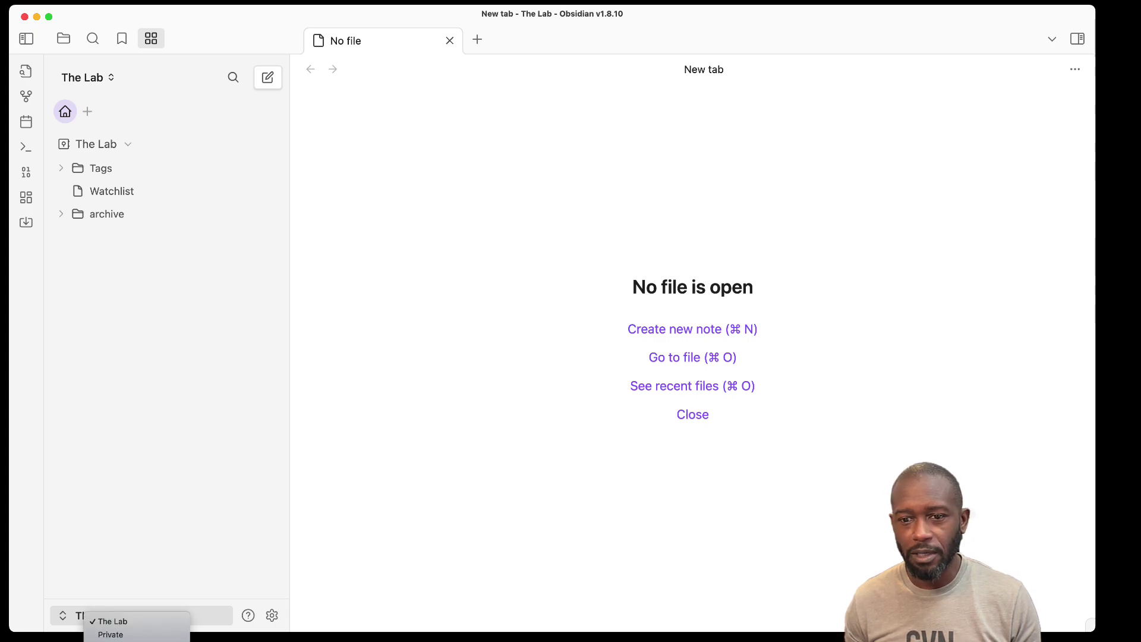
{"action": "left_click", "coordinate": [130, 569]}
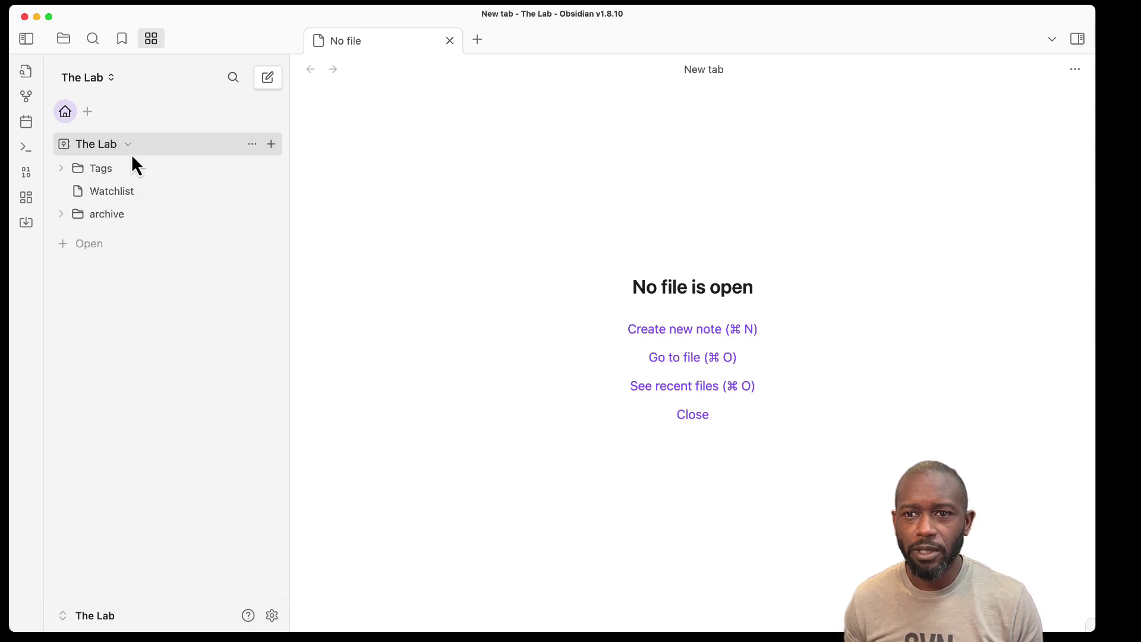
Create a folder named "Relationships" at the top level of The Lab vault
{"action": "left_click", "coordinate": [250, 145]}
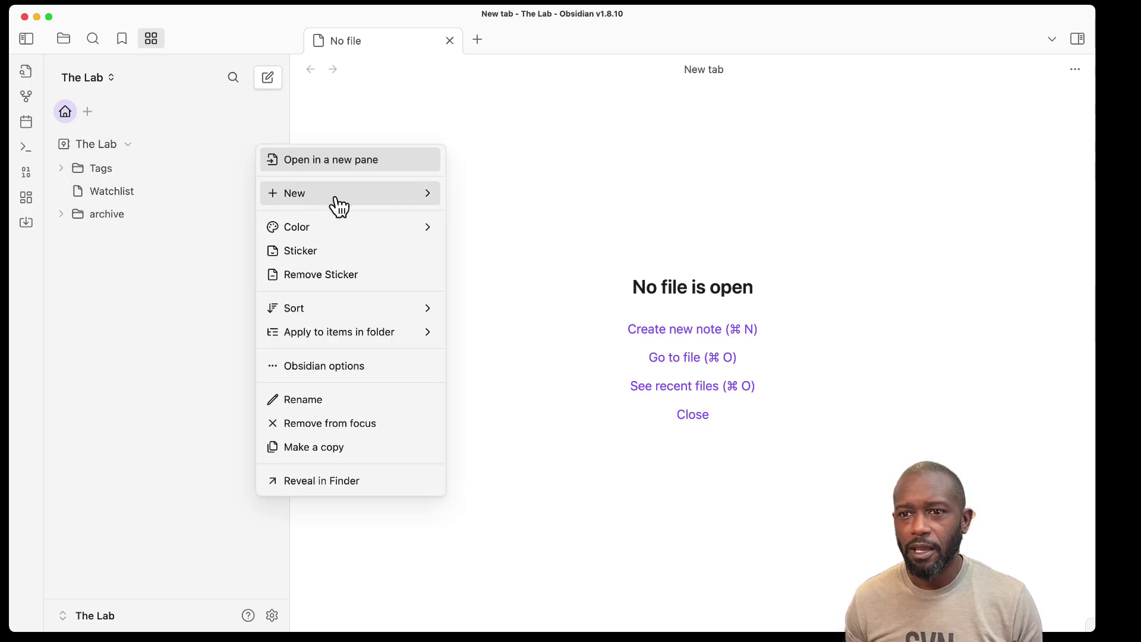
{"action": "mouse_move", "coordinate": [339, 202]}
{"action": "left_click", "coordinate": [504, 245]}
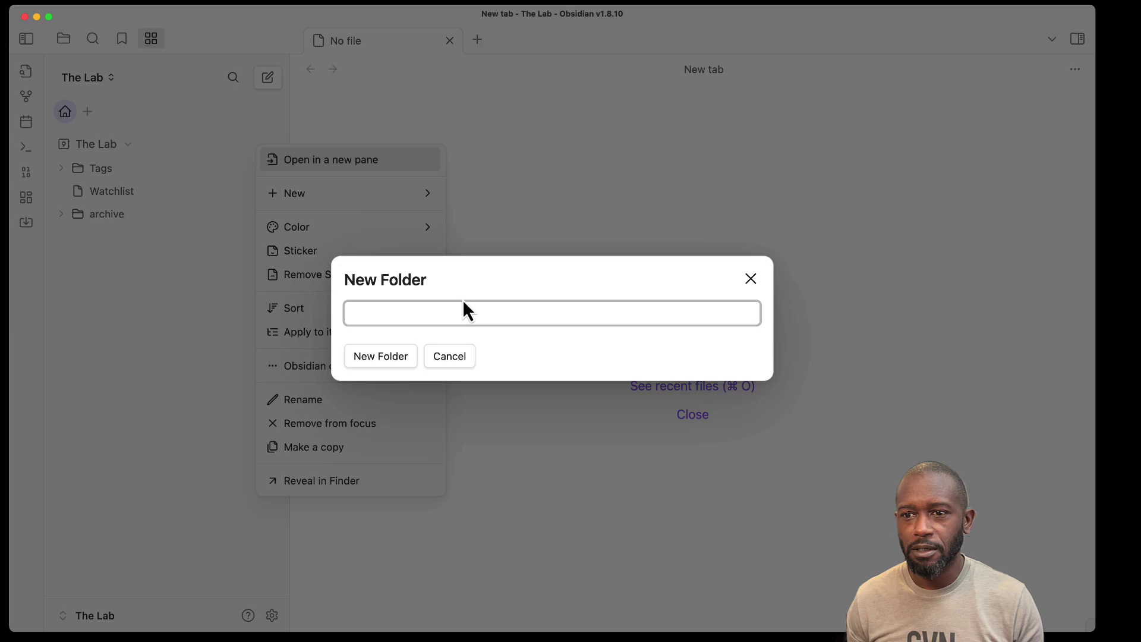
{"action": "type", "text": "r"}
{"action": "key", "text": "BackSpace"}
{"action": "type", "text": "Re"}
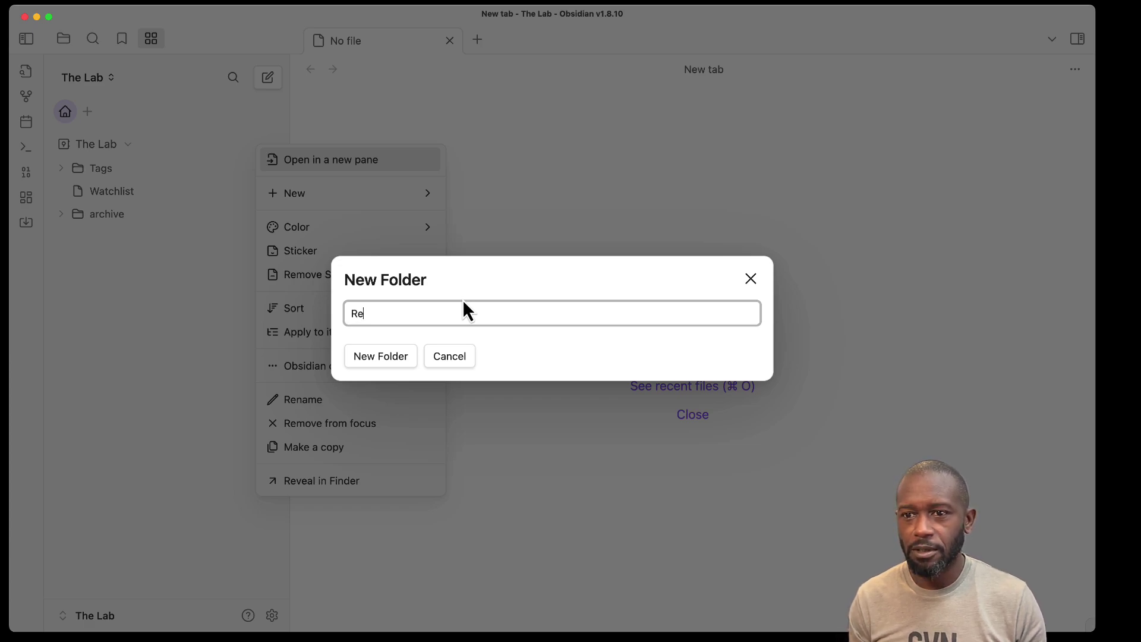
{"action": "type", "text": "lationships"}
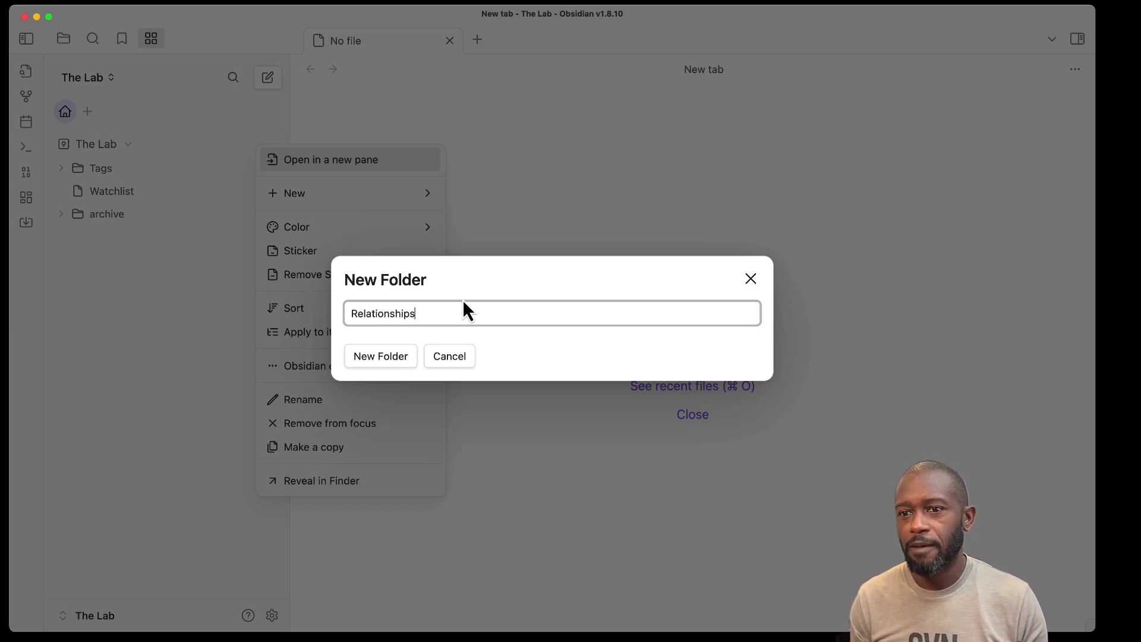
{"action": "key", "text": "Return"}
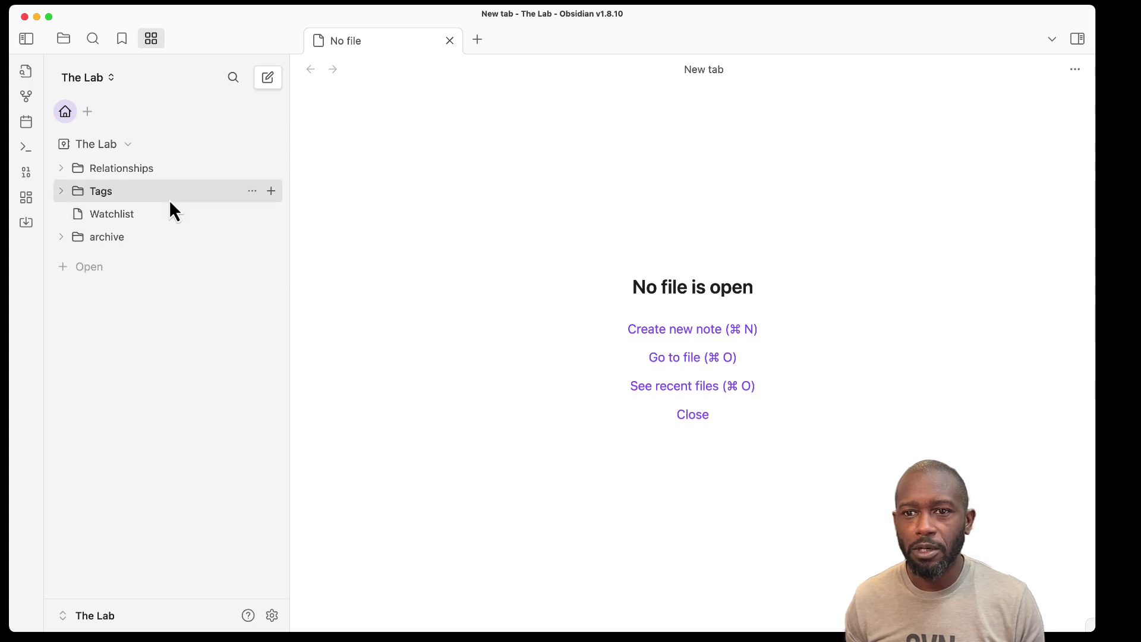
Create a subfolder named "Projects" inside the Relationships folder
{"action": "left_click", "coordinate": [253, 169]}
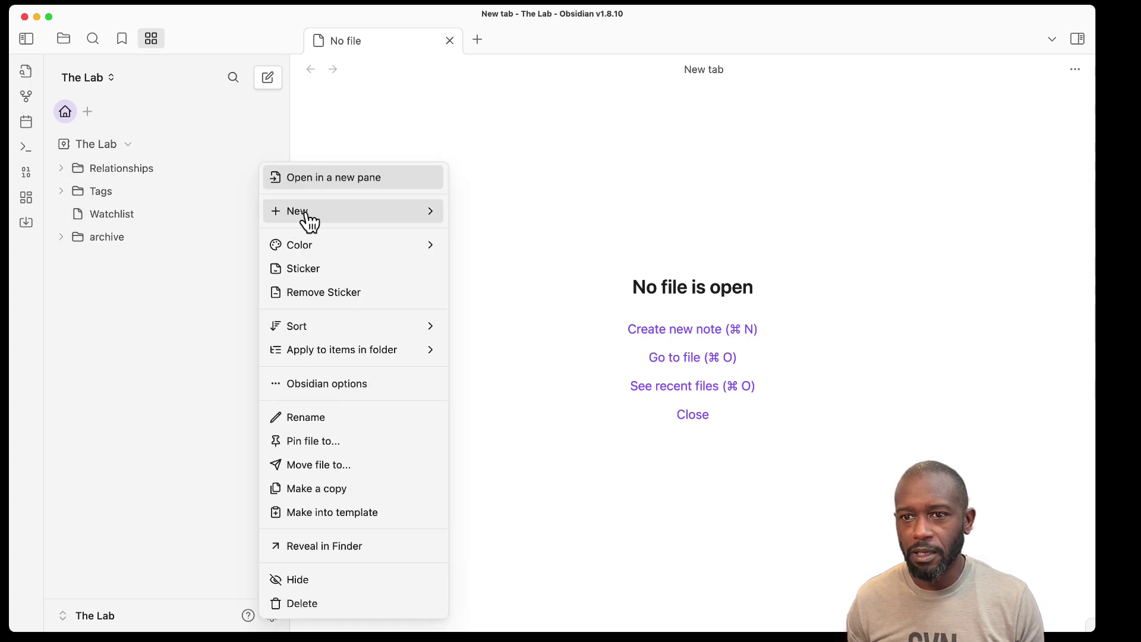
{"action": "mouse_move", "coordinate": [377, 219]}
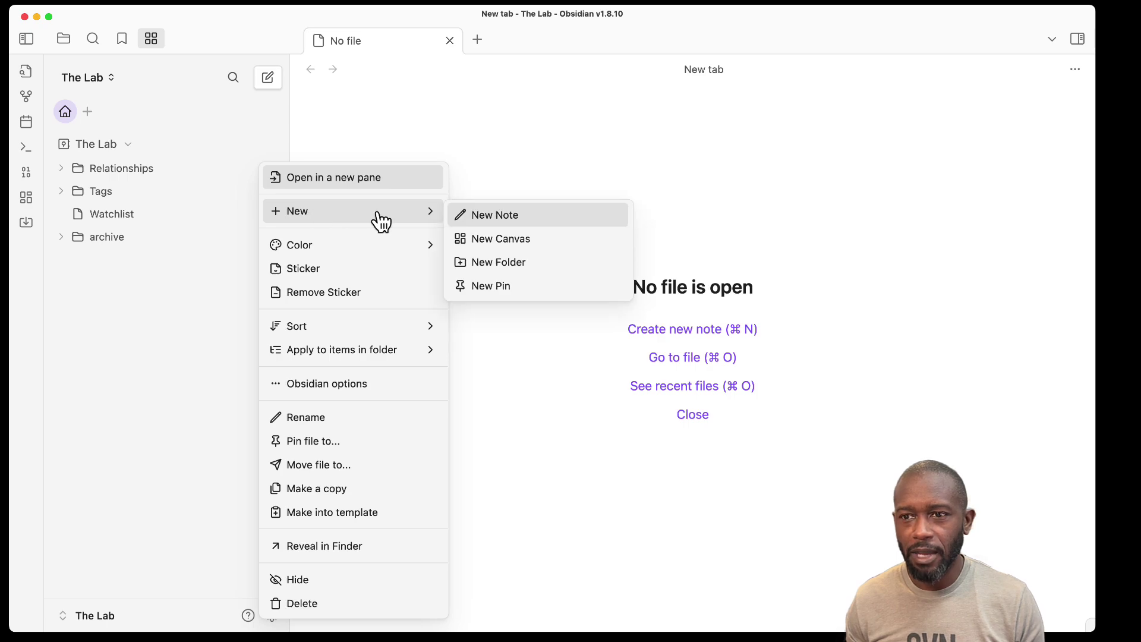
{"action": "left_click", "coordinate": [500, 263]}
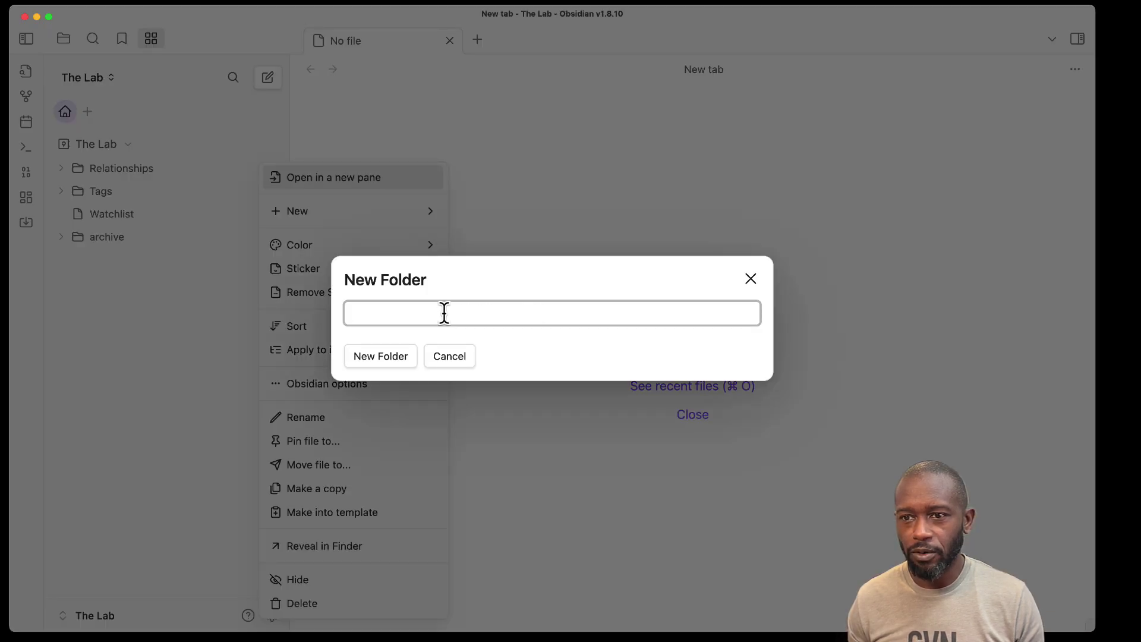
{"action": "type", "text": "Project"}
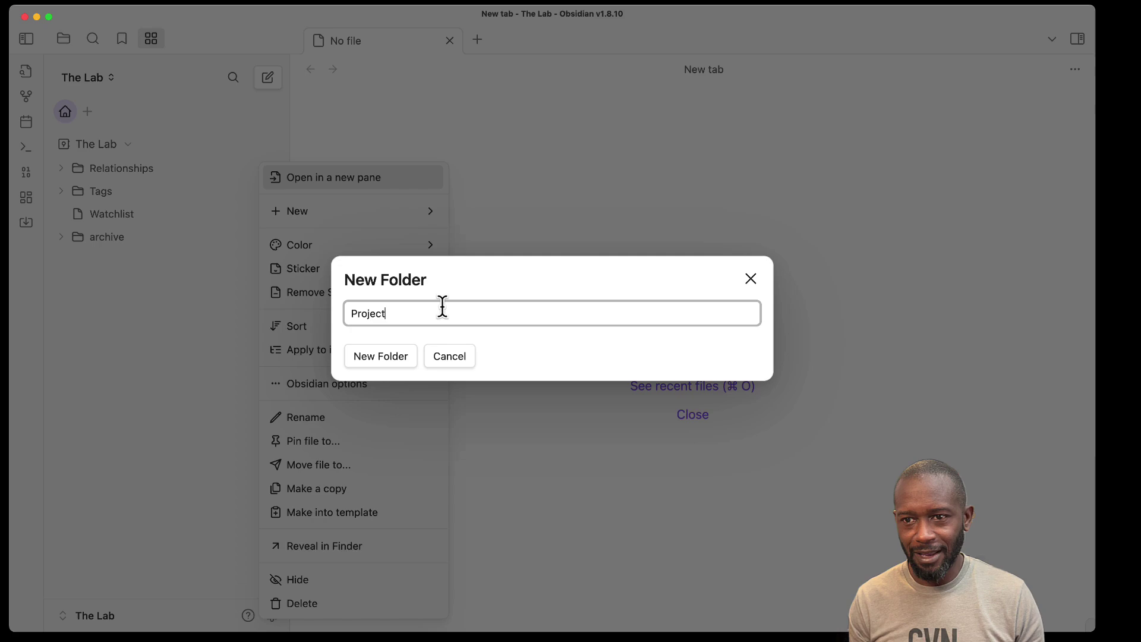
{"action": "type", "text": "s"}
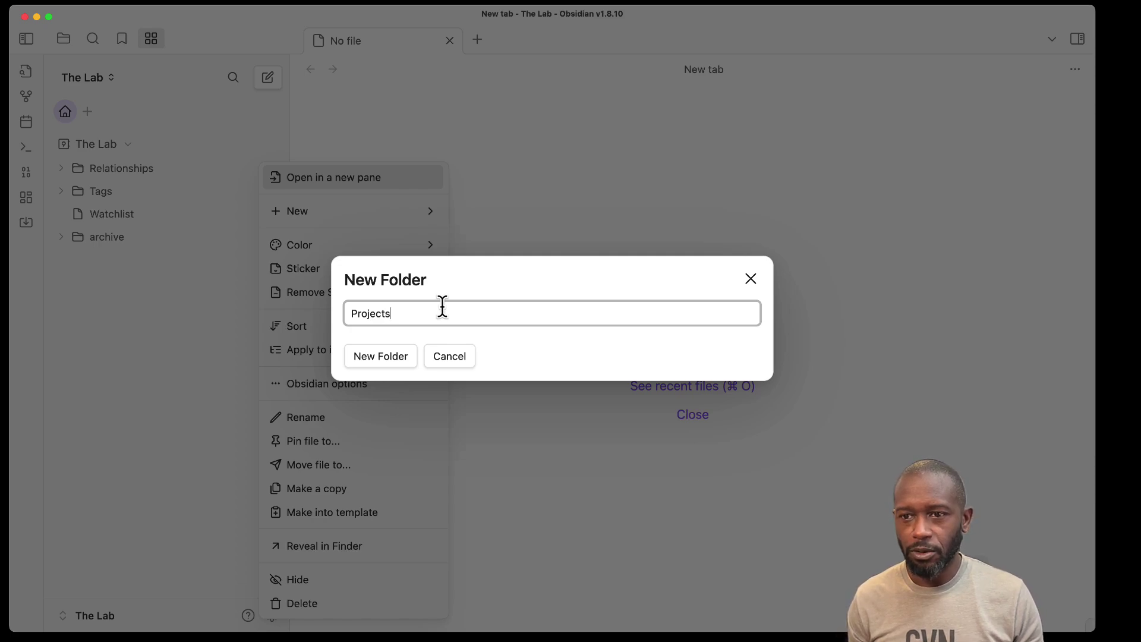
{"action": "left_click", "coordinate": [392, 357]}
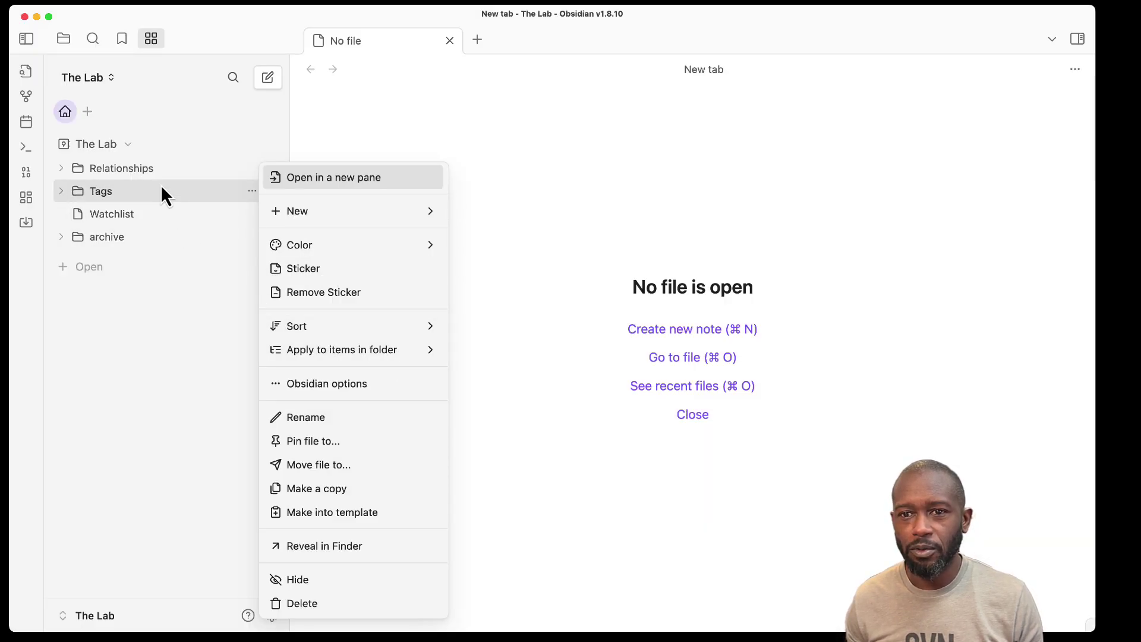
Create another subfolder inside the Relationships folder, entering the name "Taasks"
{"action": "right_click", "coordinate": [149, 170]}
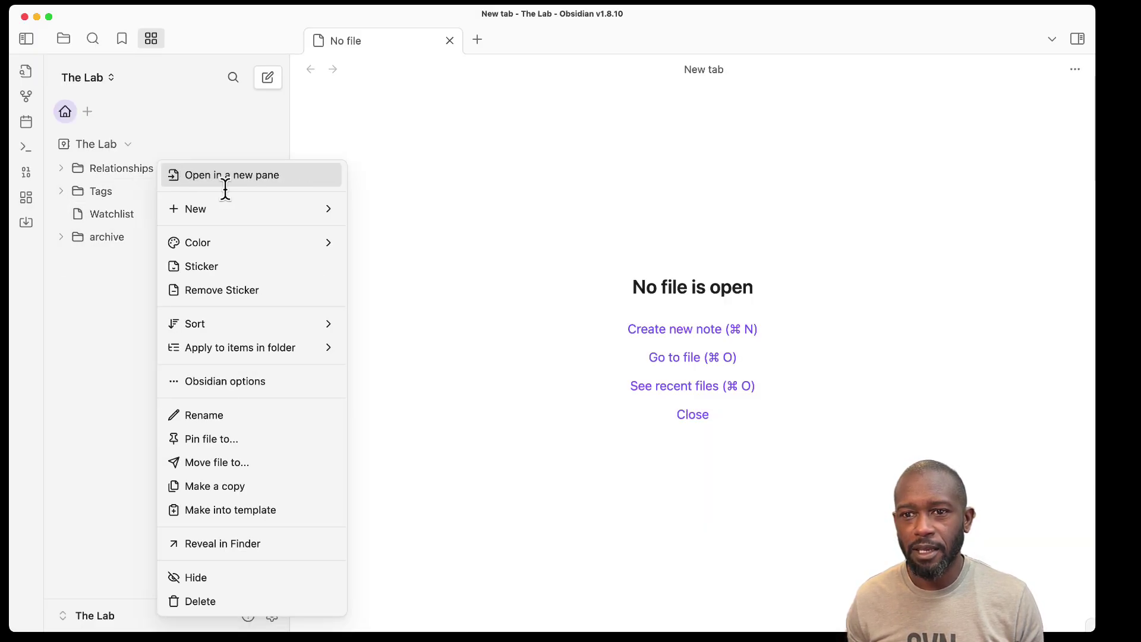
{"action": "mouse_move", "coordinate": [236, 215]}
{"action": "left_click", "coordinate": [401, 261]}
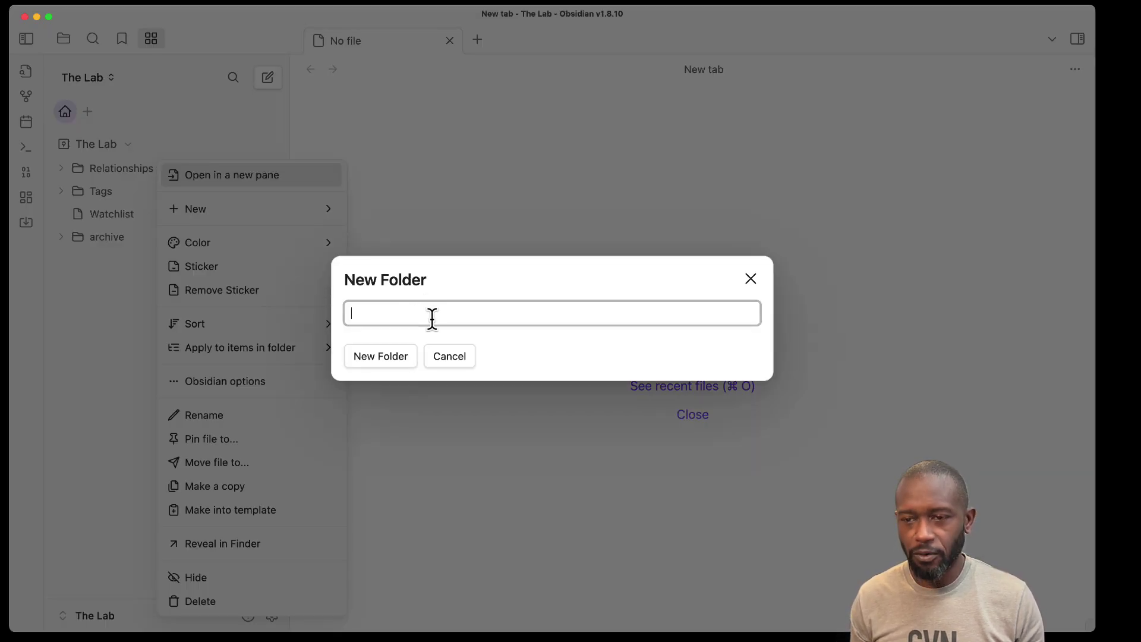
{"action": "type", "text": "Tas"}
{"action": "key", "text": "BackSpace"}
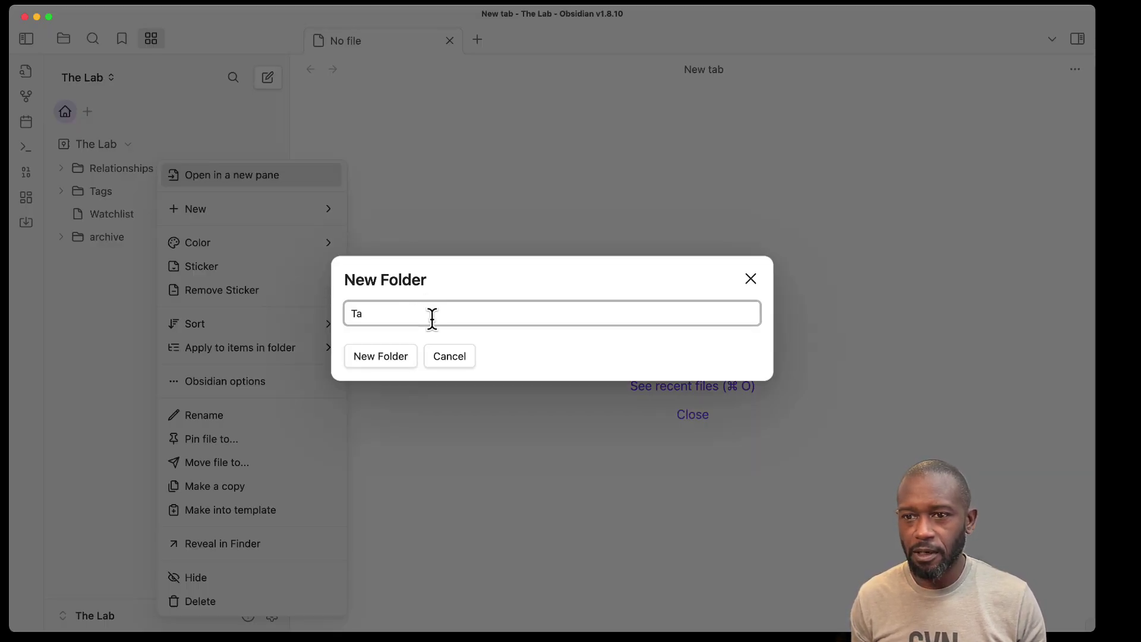
{"action": "type", "text": "asks"}
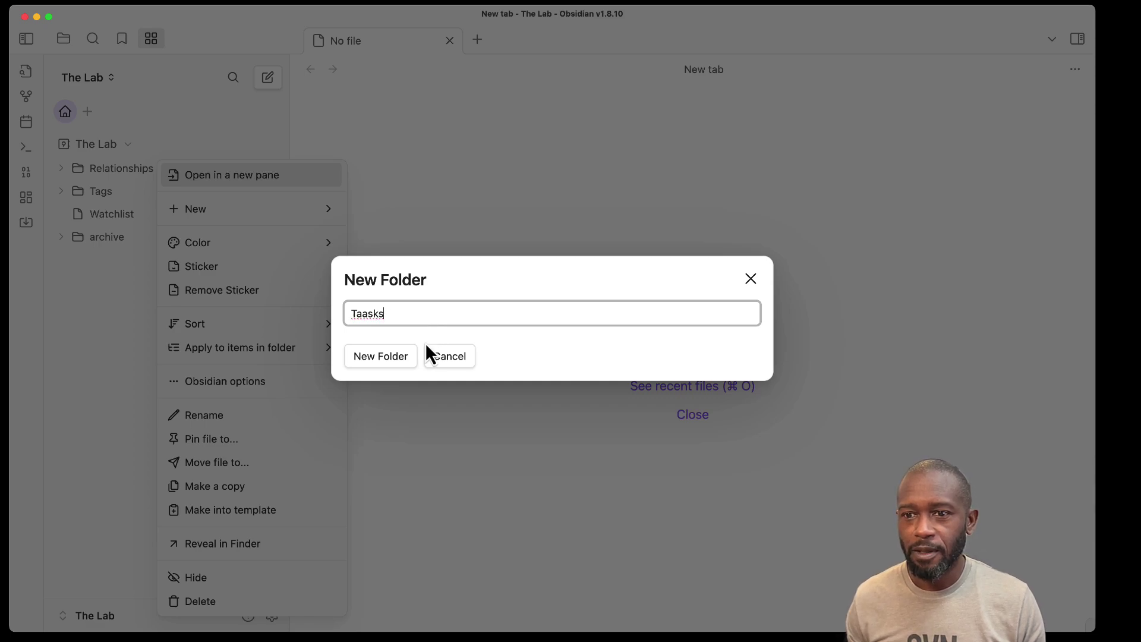
{"action": "left_click", "coordinate": [394, 356]}
{"action": "left_click", "coordinate": [113, 295]}
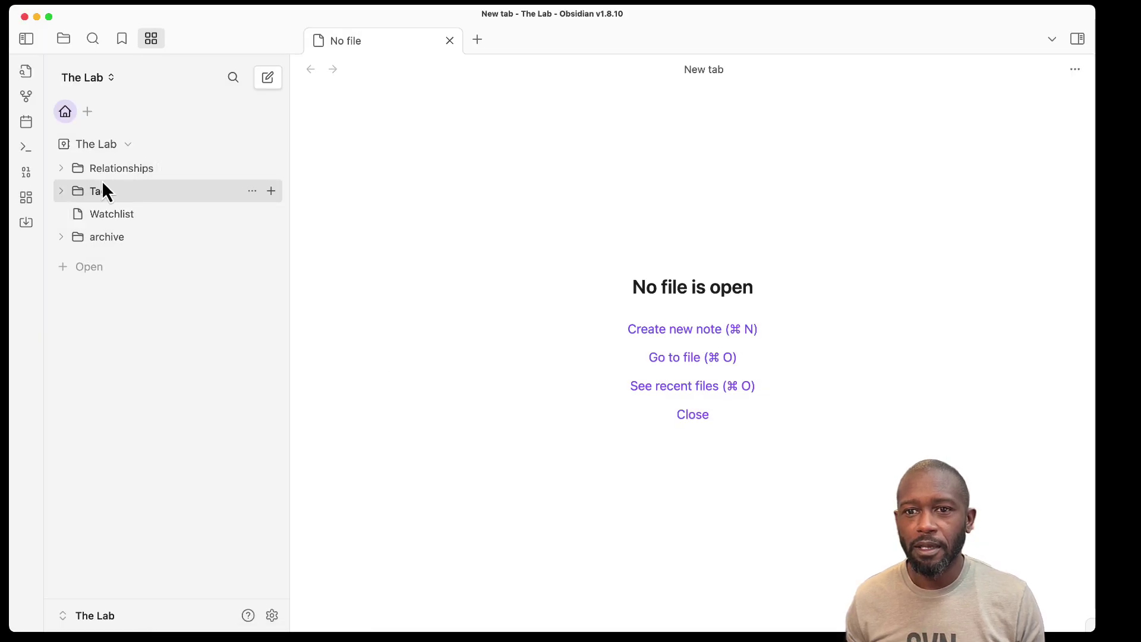
Expand the Relationships folder, open Projects and switch its Items view to a table
{"action": "left_click", "coordinate": [61, 171]}
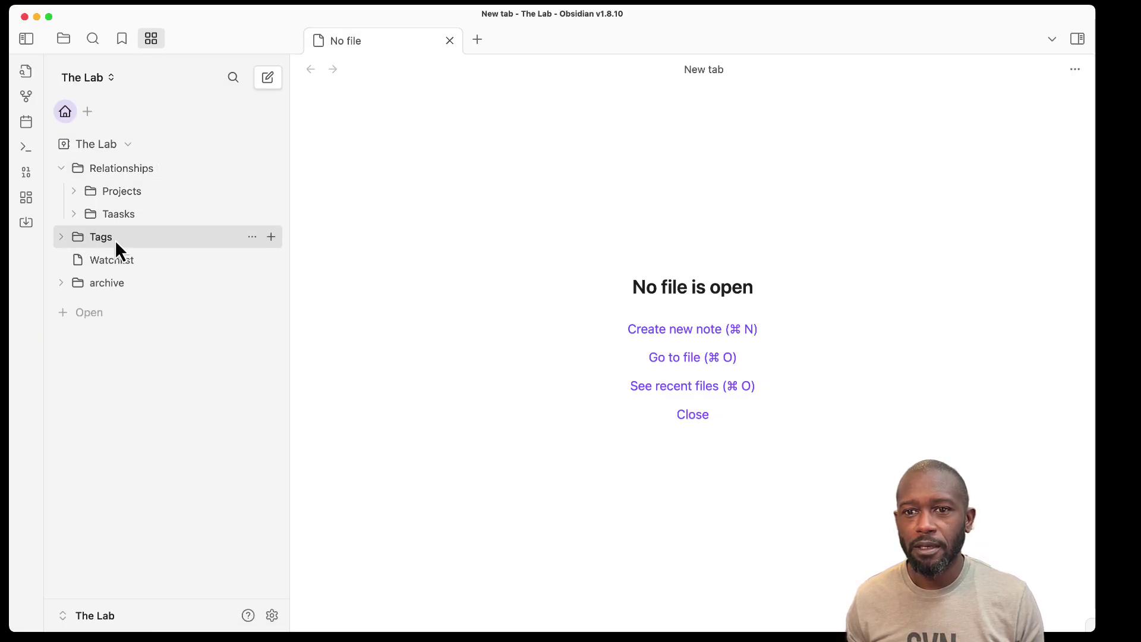
{"action": "left_click", "coordinate": [122, 190]}
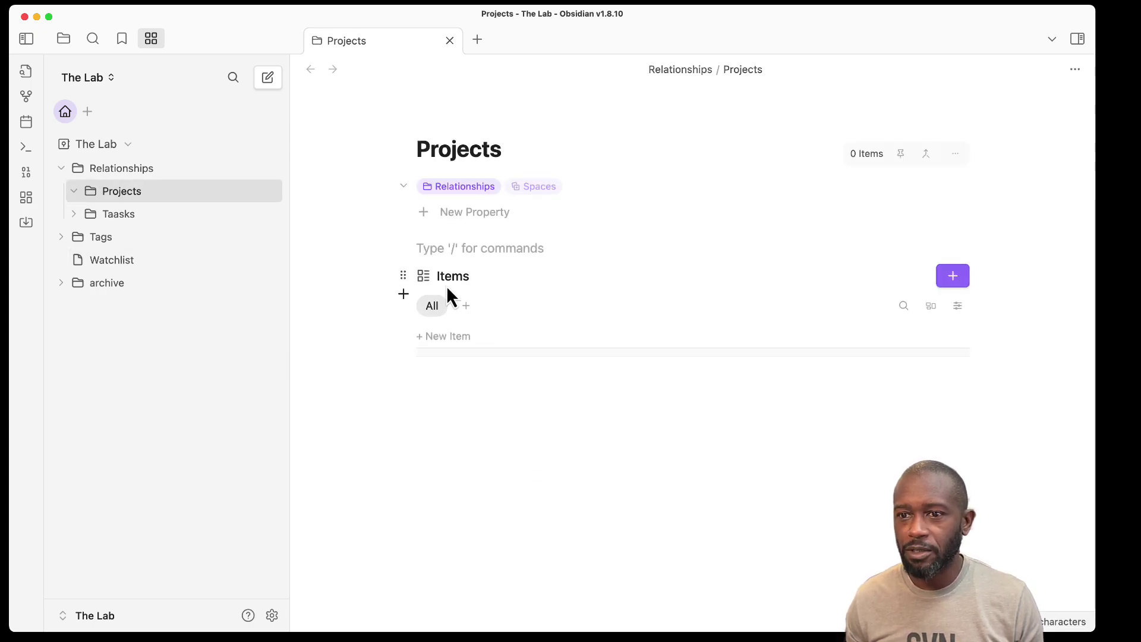
{"action": "left_click", "coordinate": [958, 306]}
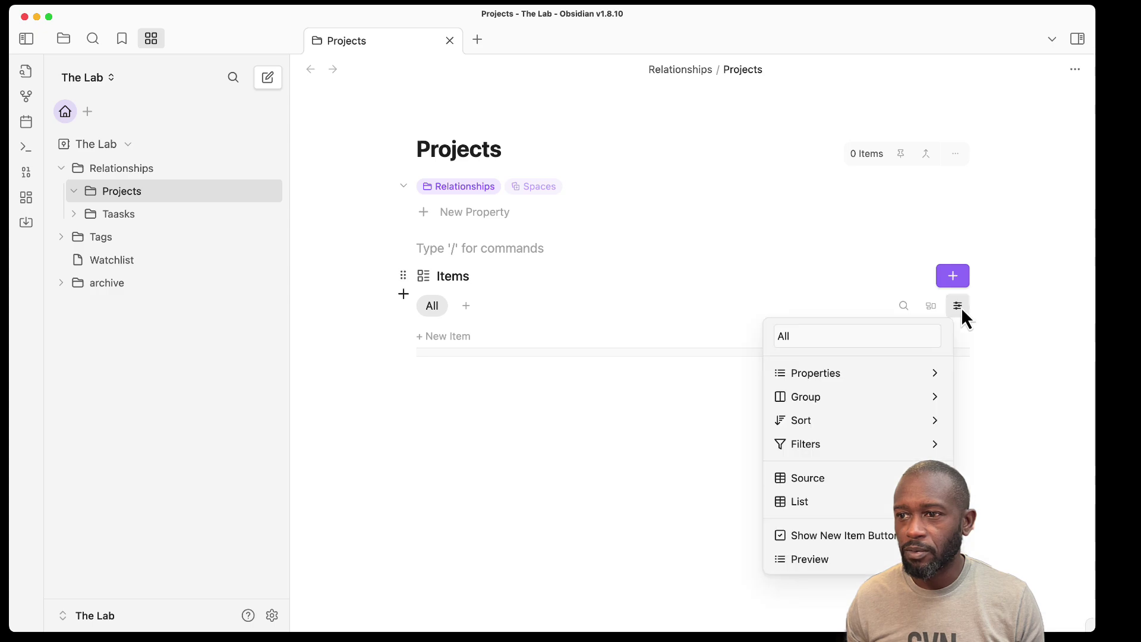
{"action": "left_click", "coordinate": [921, 309]}
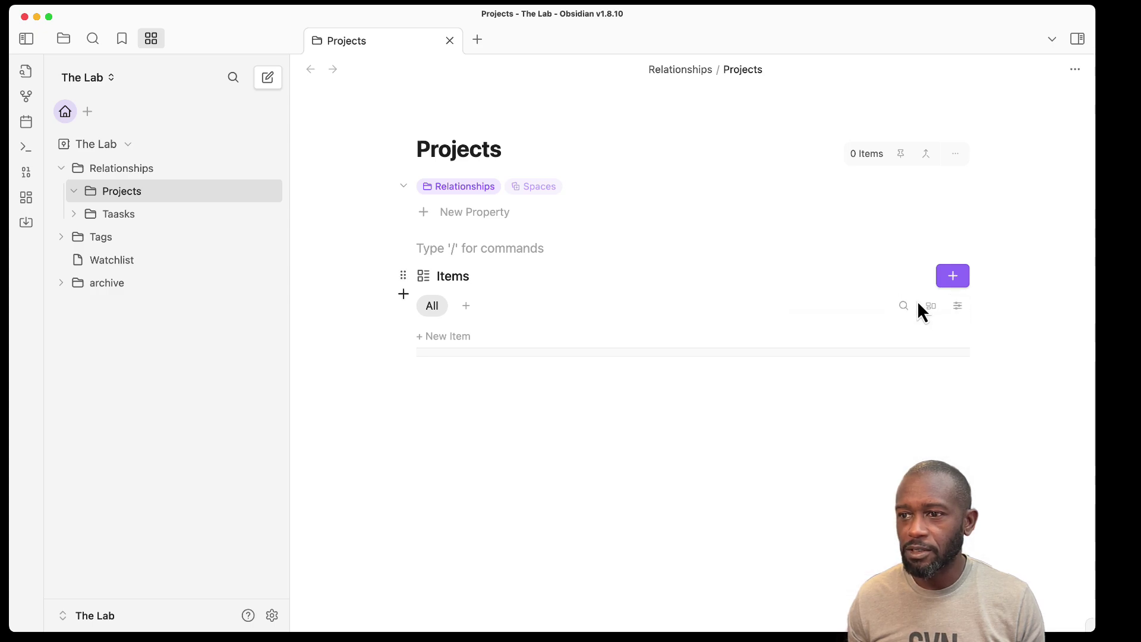
{"action": "left_click", "coordinate": [931, 305]}
{"action": "left_click", "coordinate": [816, 324]}
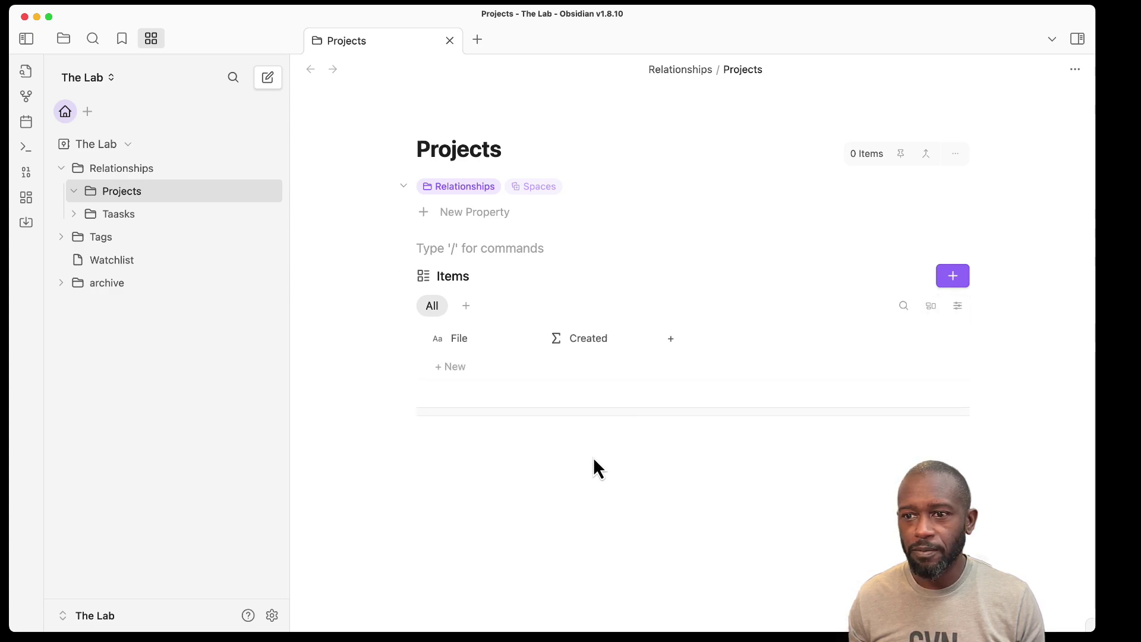
Open the Taasks subfolder and rename it to "Tasks"
{"action": "left_click", "coordinate": [124, 217]}
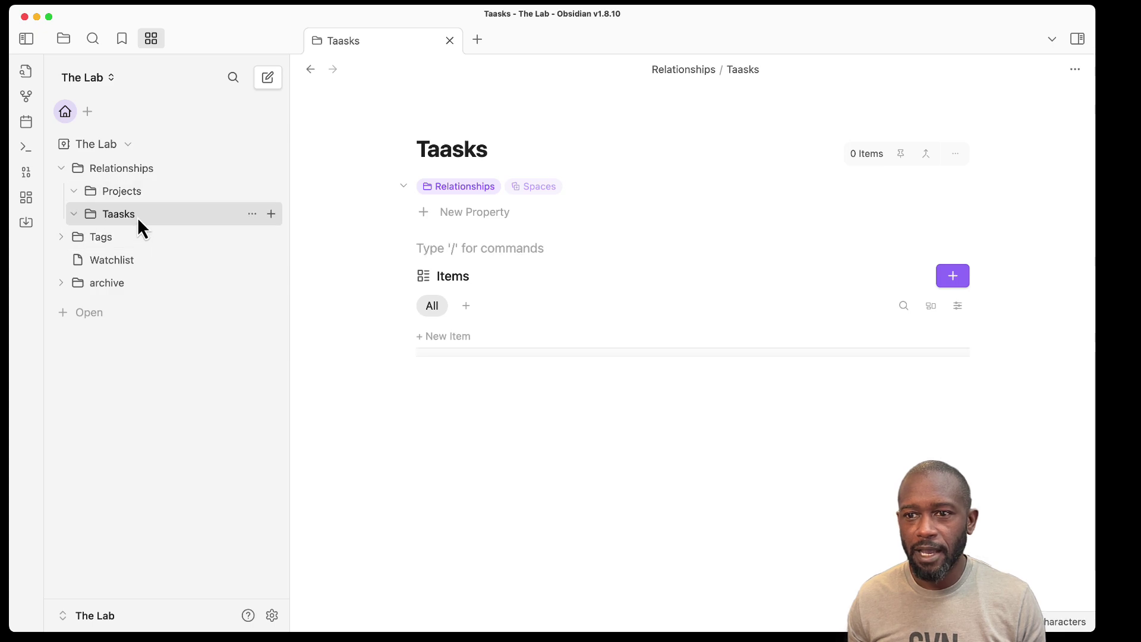
{"action": "right_click", "coordinate": [205, 221]}
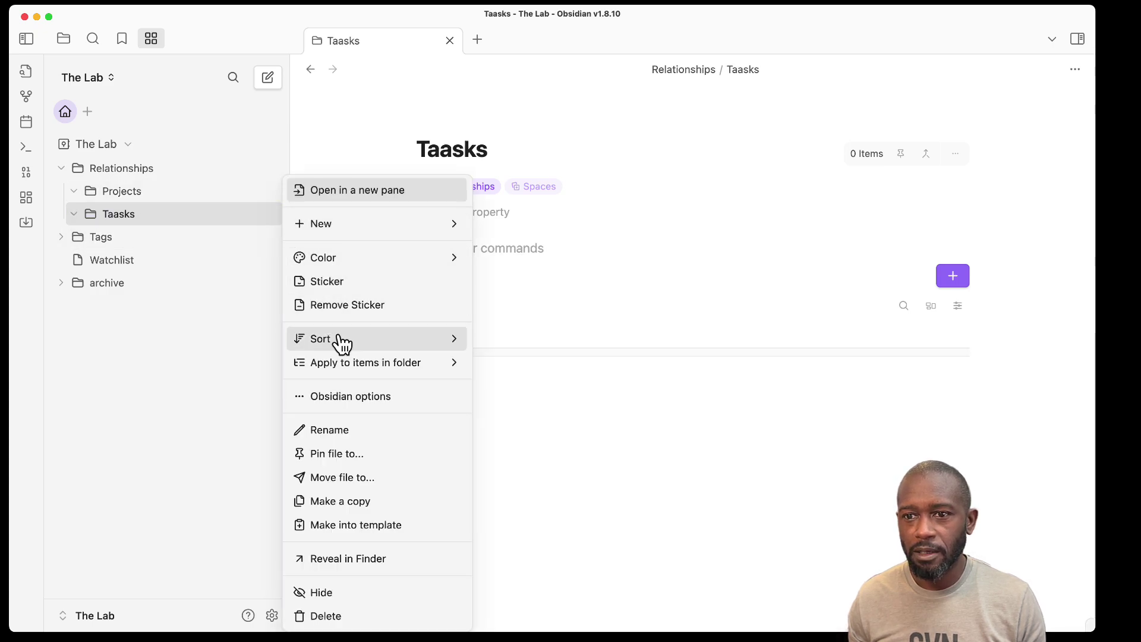
{"action": "left_click", "coordinate": [334, 440]}
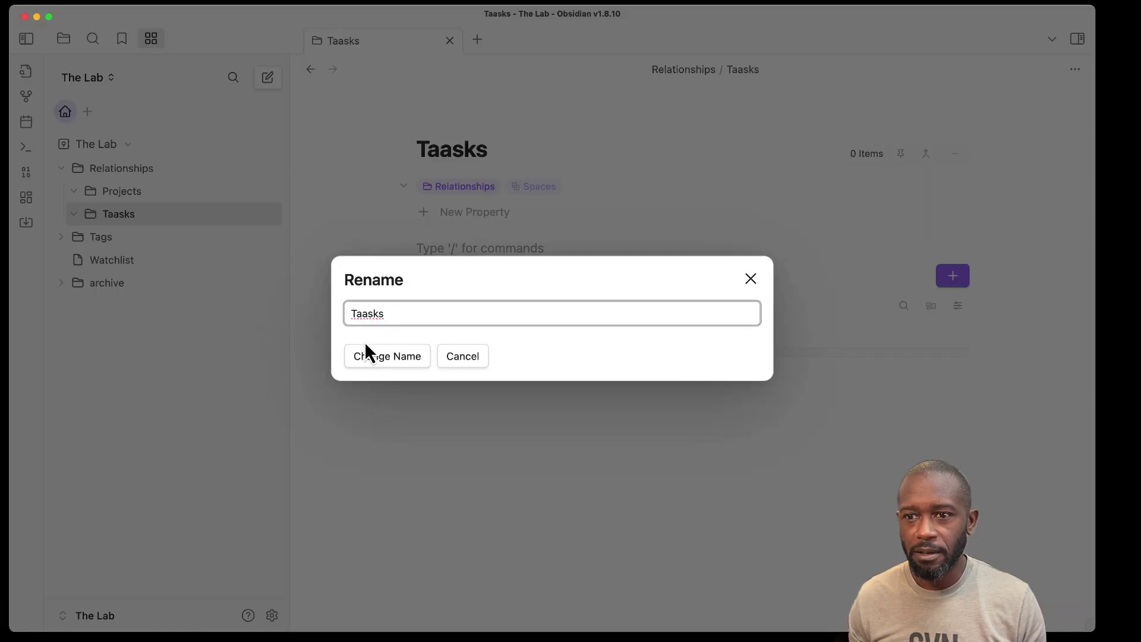
{"action": "left_click", "coordinate": [363, 313]}
{"action": "key", "text": "BackSpace"}
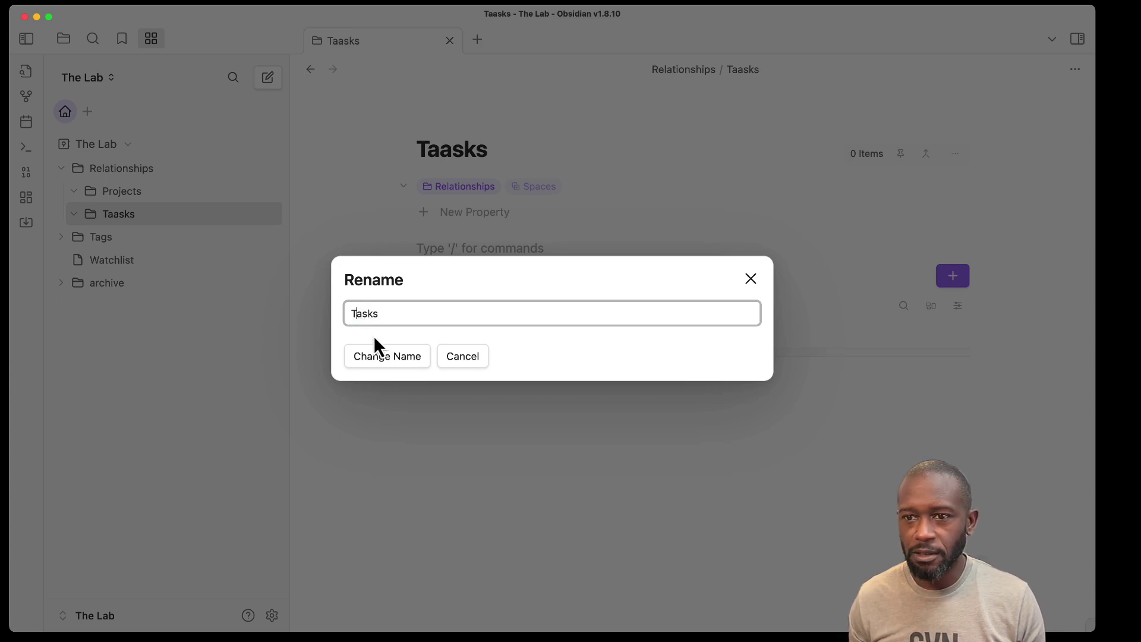
{"action": "left_click", "coordinate": [387, 355]}
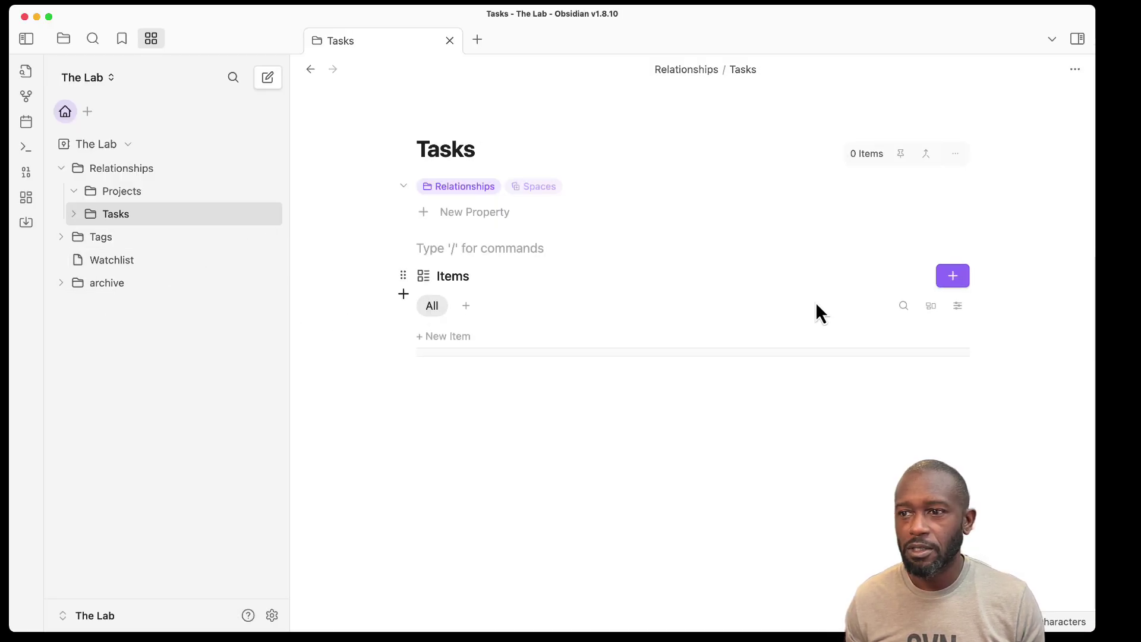
Switch the Items view of the Tasks folder to a table
{"action": "left_click", "coordinate": [930, 306]}
{"action": "left_click", "coordinate": [901, 324]}
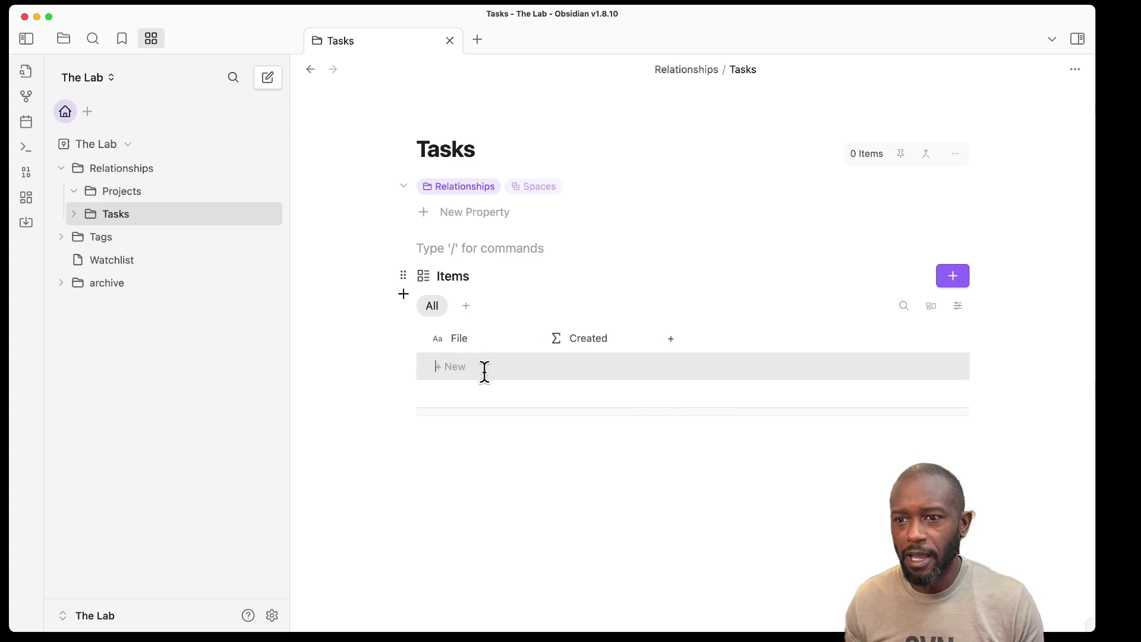
Try to add an item named "Tasks 1" directly in the empty row of the Tasks table
{"action": "type", "text": "Tasks"}
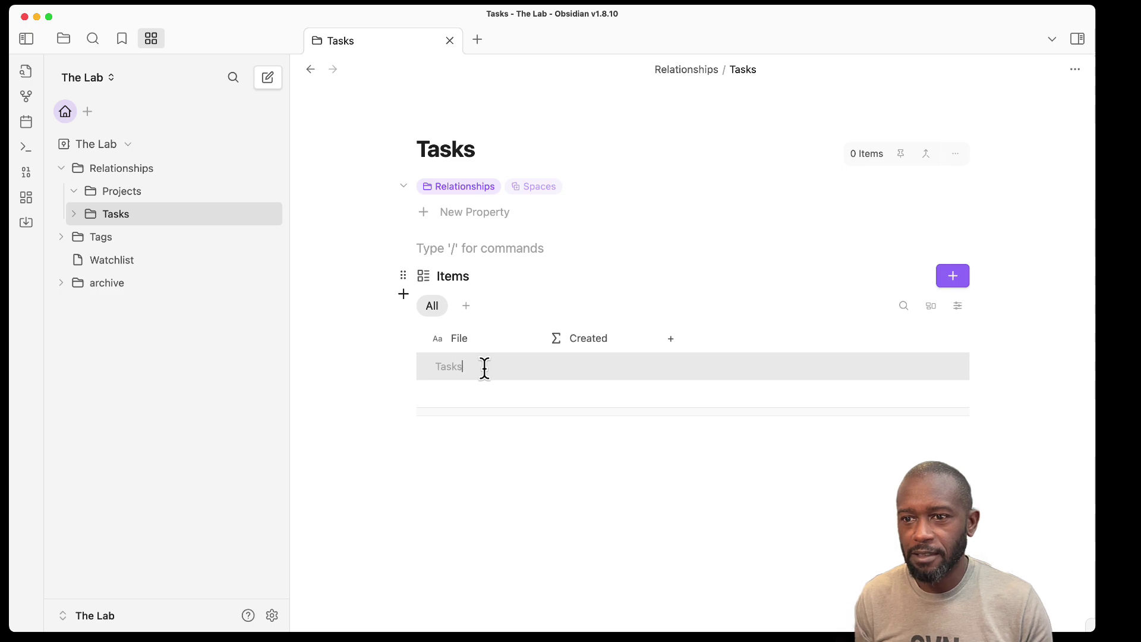
{"action": "type", "text": " 1"}
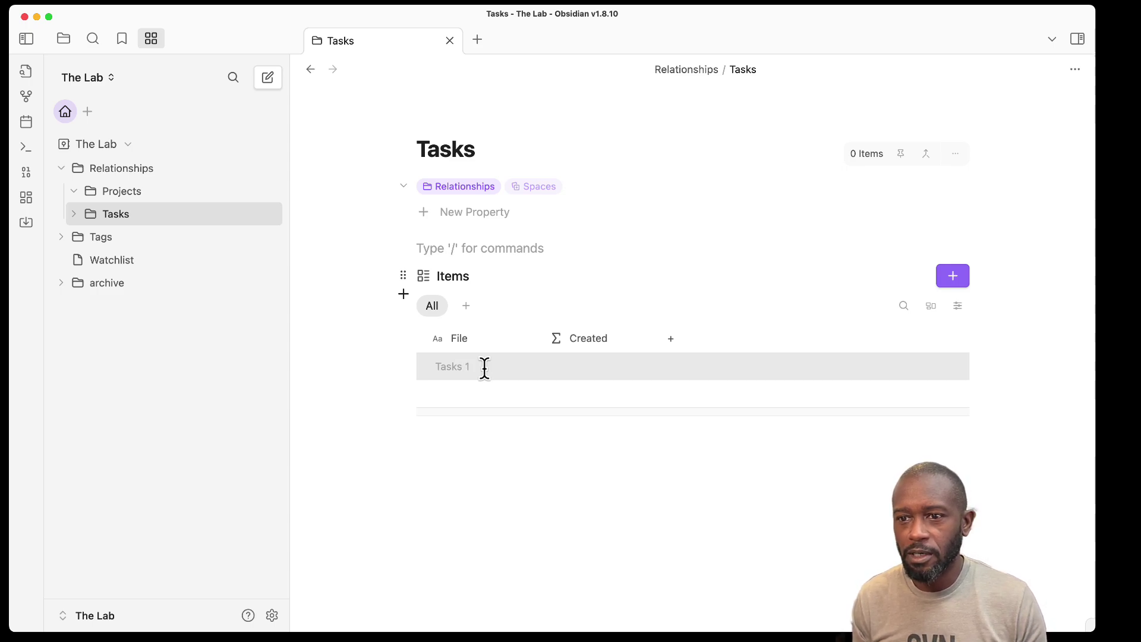
{"action": "key", "text": "Return"}
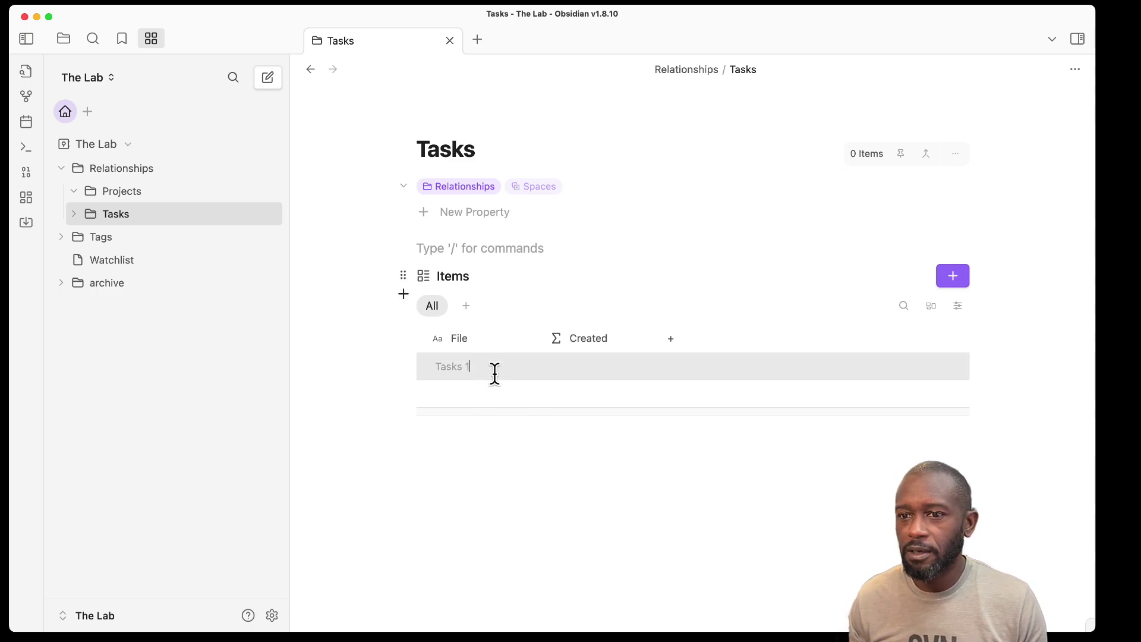
{"action": "left_click", "coordinate": [469, 402]}
{"action": "left_click", "coordinate": [489, 443]}
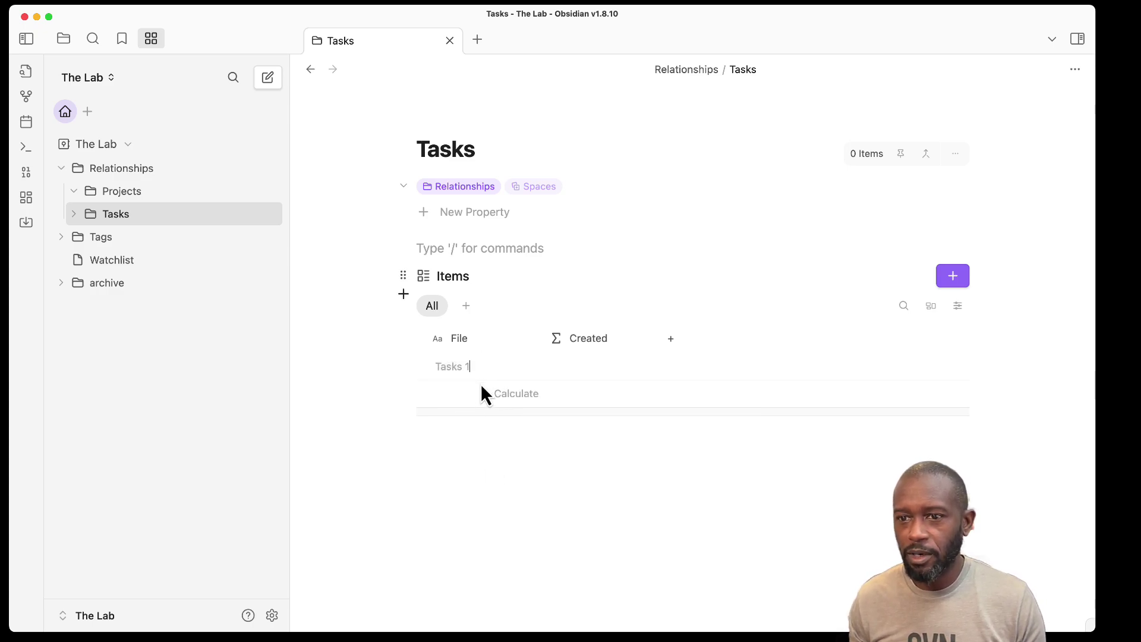
{"action": "left_click", "coordinate": [451, 367]}
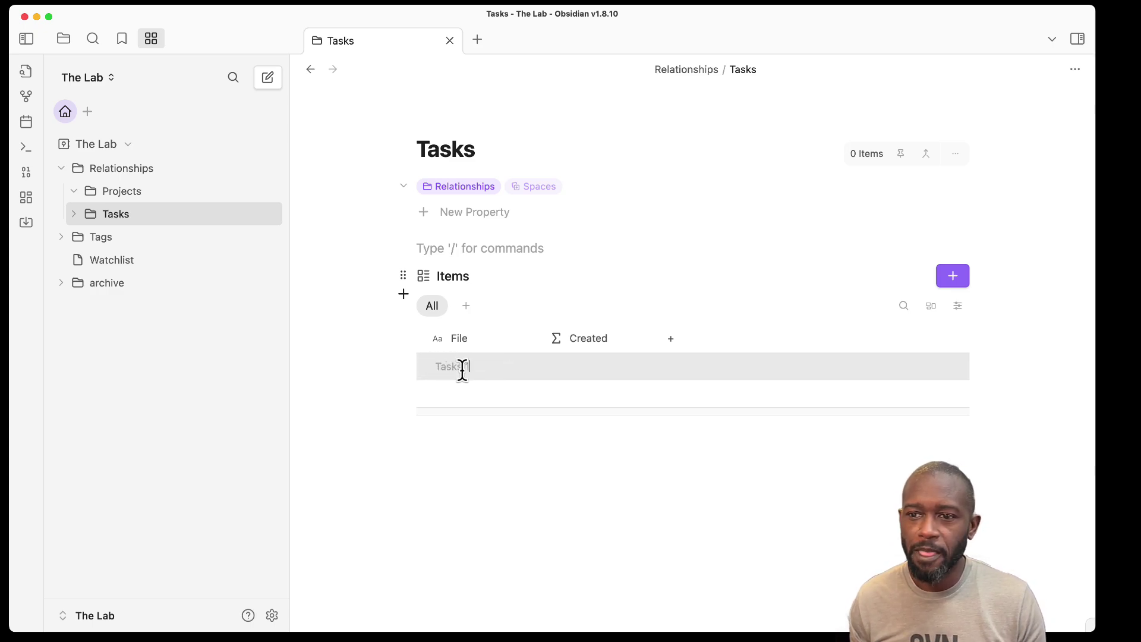
{"action": "left_click_drag", "start_coordinate": [484, 367], "coordinate": [420, 362]}
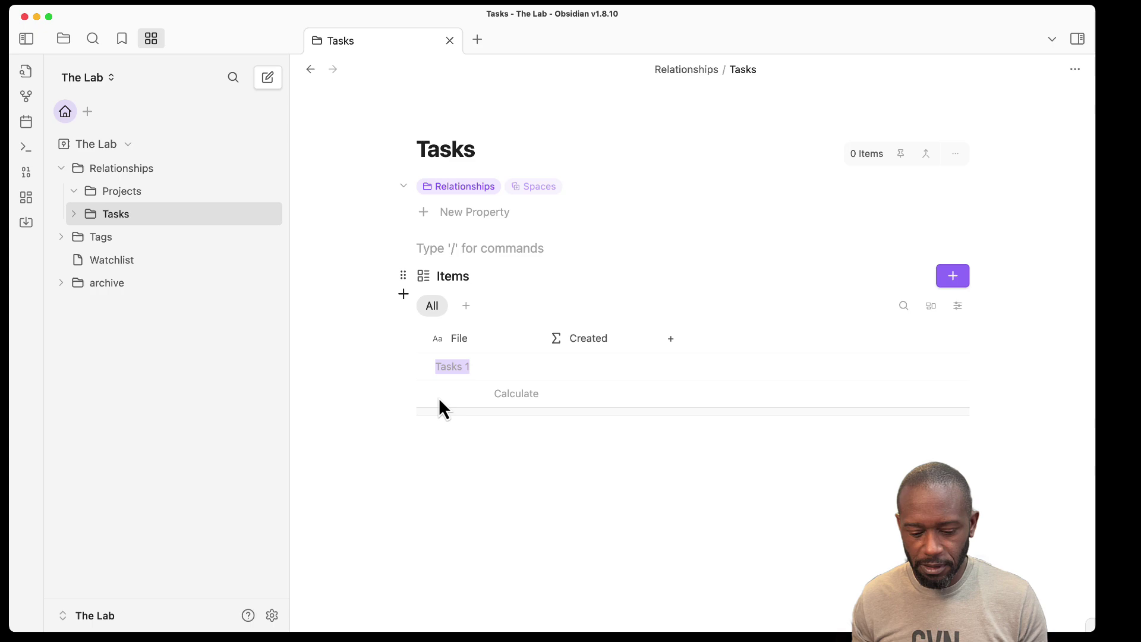
Open the Projects folder and try to add an item named "Project 1" in the table's empty row
{"action": "left_click", "coordinate": [131, 196]}
{"action": "left_click", "coordinate": [461, 364]}
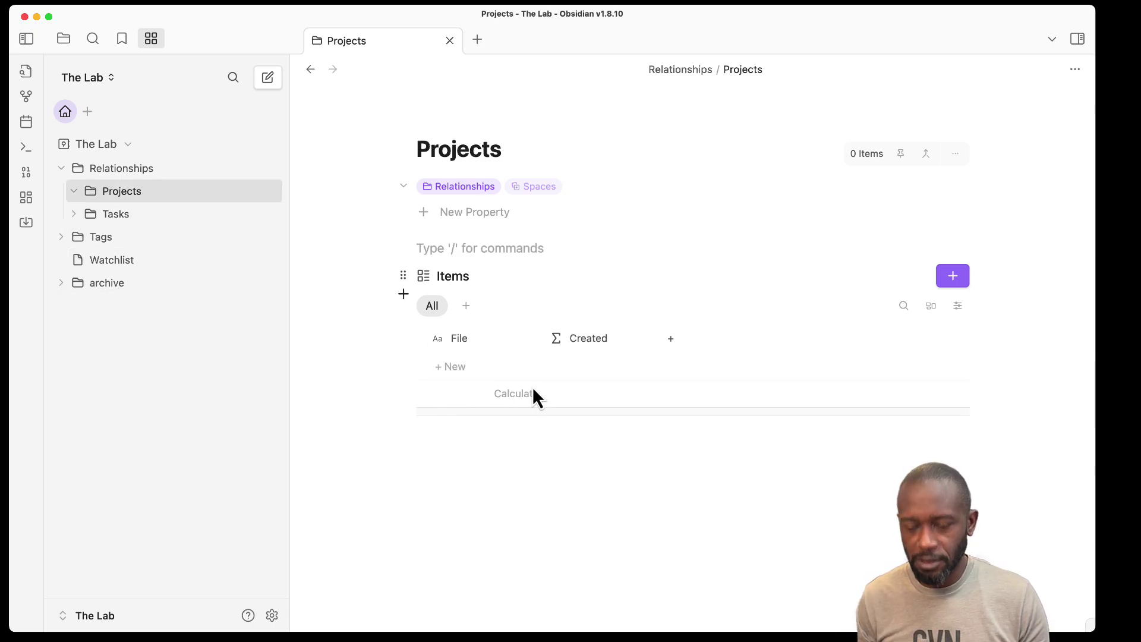
{"action": "type", "text": "Project 1"}
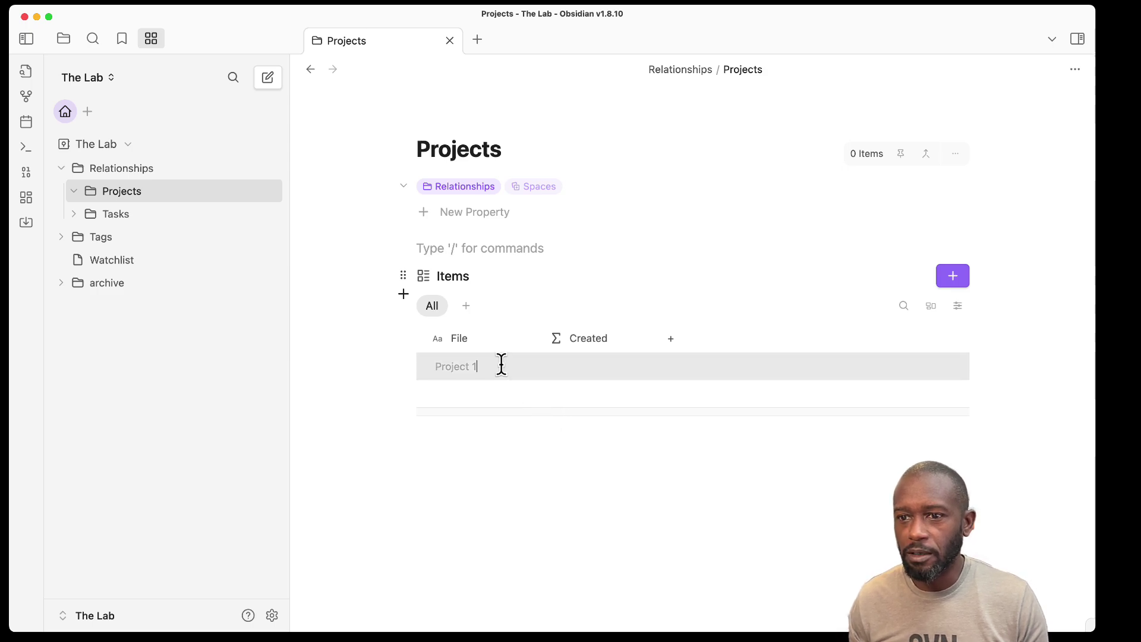
Create a new note in the Projects folder's Items, open it and title it "Project 1"
{"action": "left_click", "coordinate": [949, 278]}
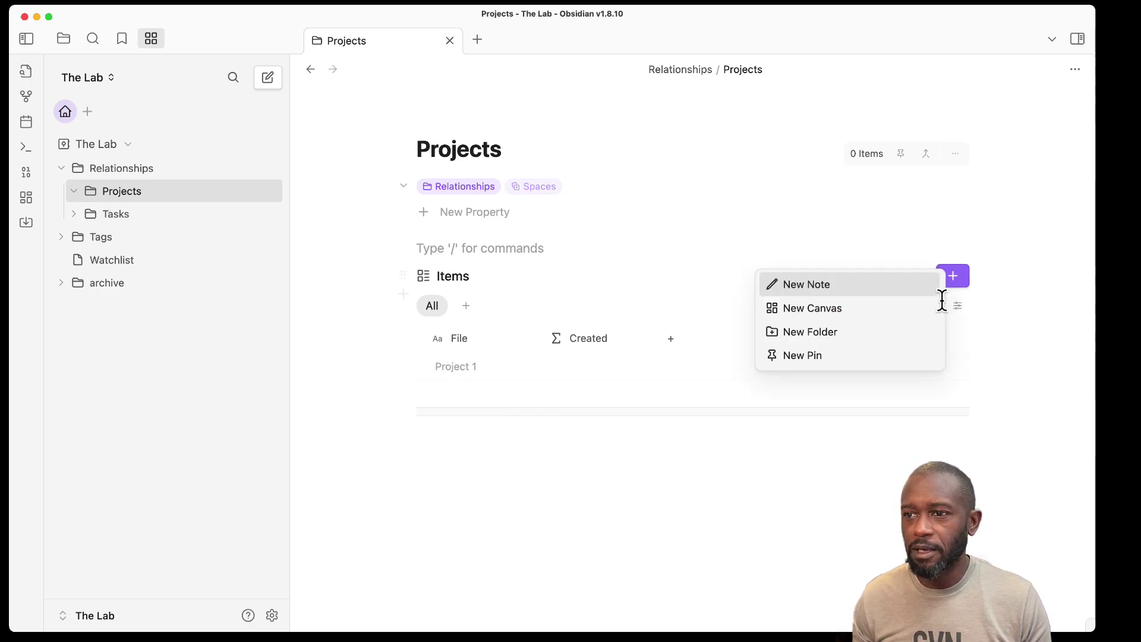
{"action": "left_click", "coordinate": [834, 287]}
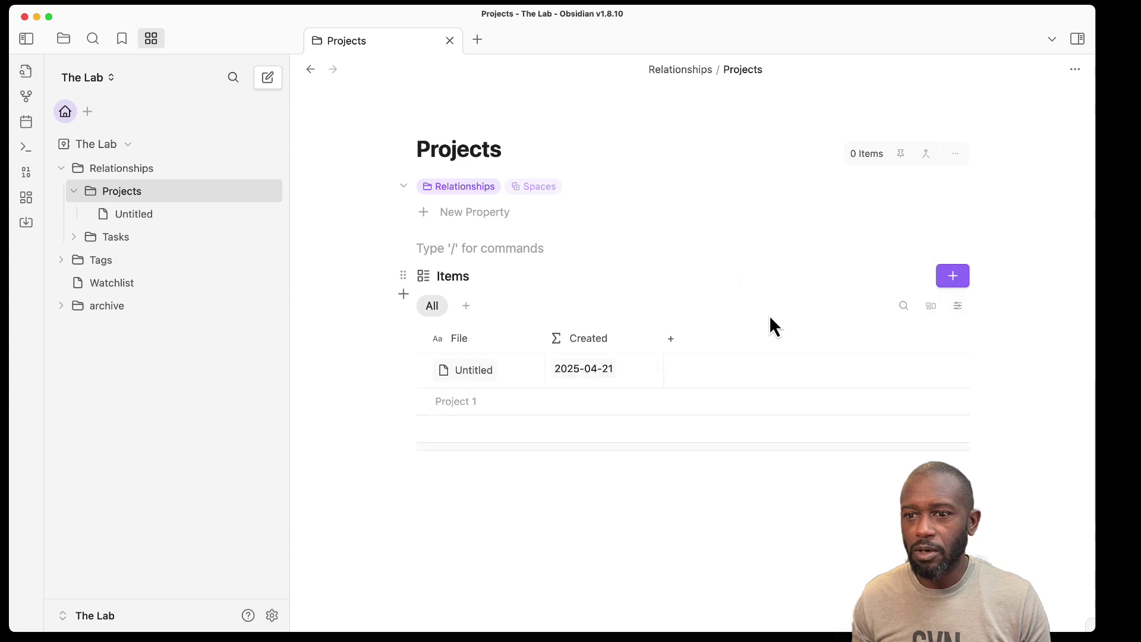
{"action": "left_click", "coordinate": [501, 369]}
{"action": "left_click", "coordinate": [497, 378]}
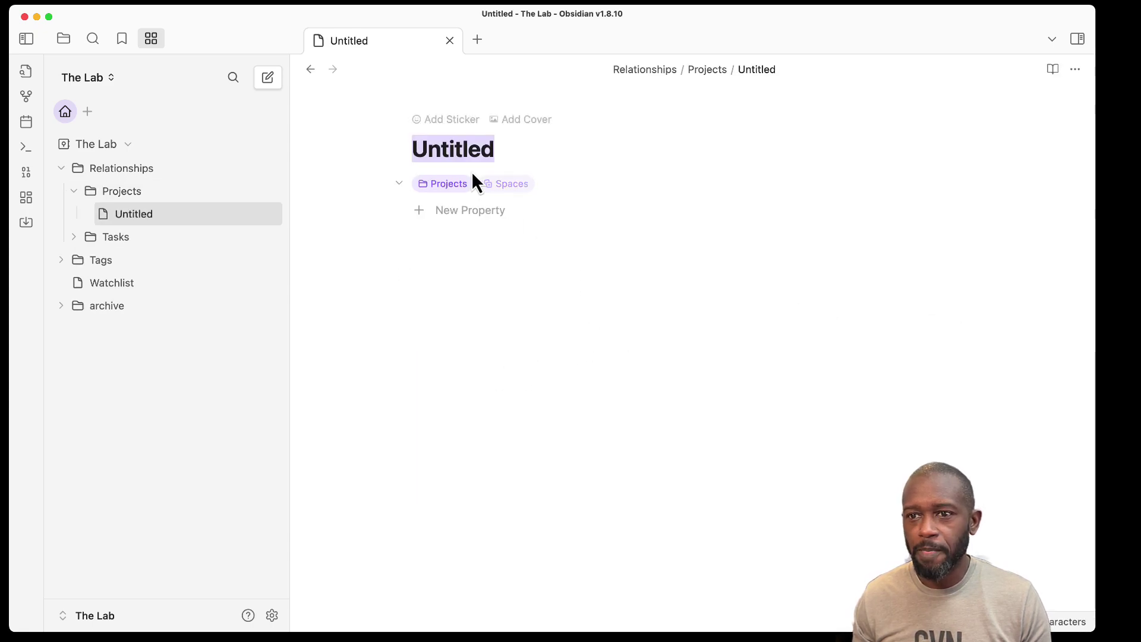
{"action": "type", "text": "Project 1"}
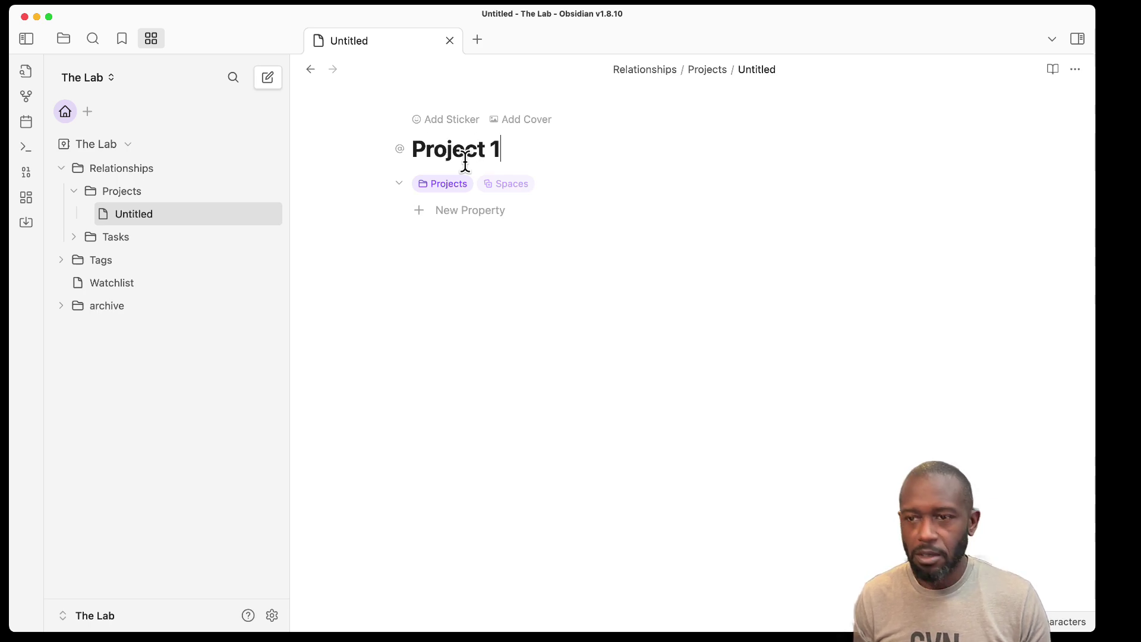
{"action": "key", "text": "Return"}
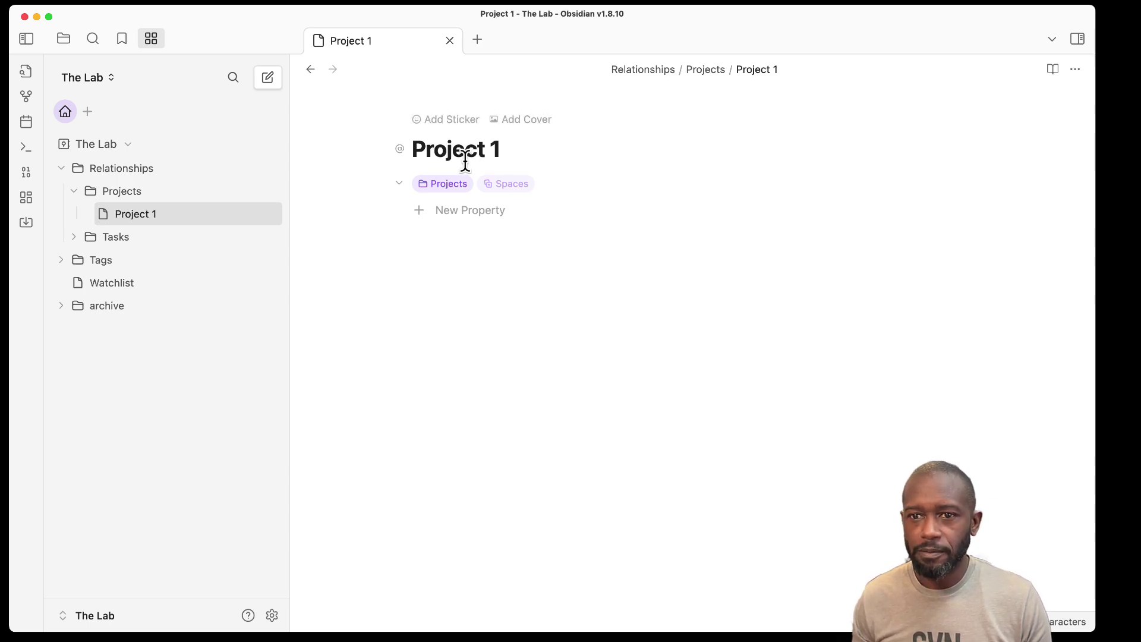
Return to the Projects folder, create another new note in its Items and title it "Project 2"
{"action": "left_click", "coordinate": [120, 193]}
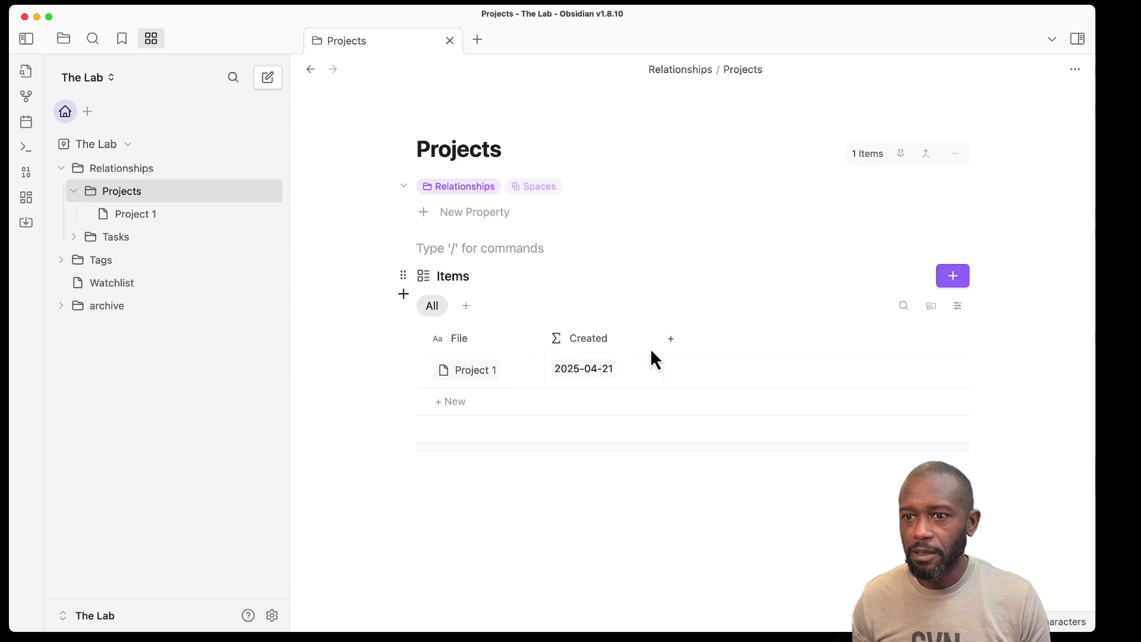
{"action": "left_click", "coordinate": [952, 277]}
{"action": "left_click", "coordinate": [841, 288]}
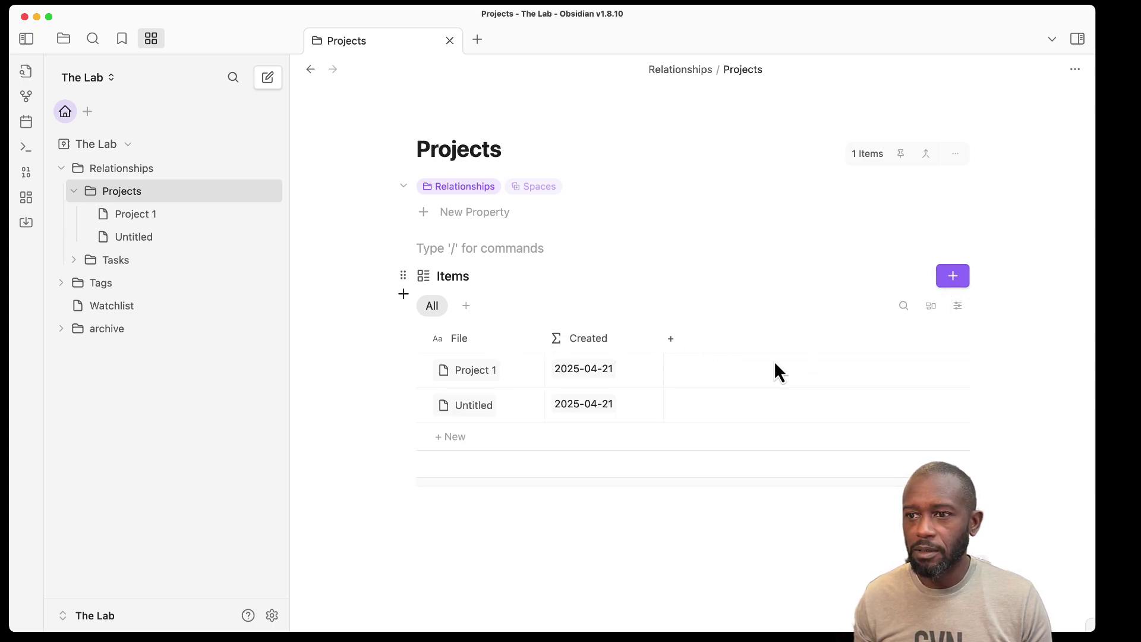
{"action": "left_click", "coordinate": [511, 404]}
{"action": "left_click", "coordinate": [476, 410]}
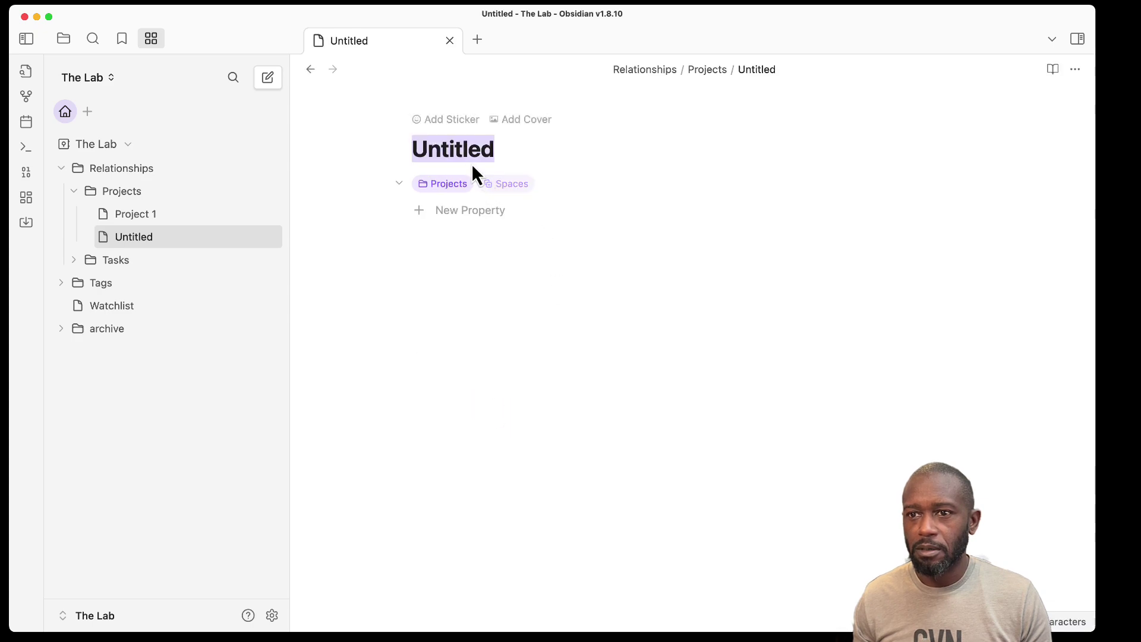
{"action": "type", "text": "Proje"}
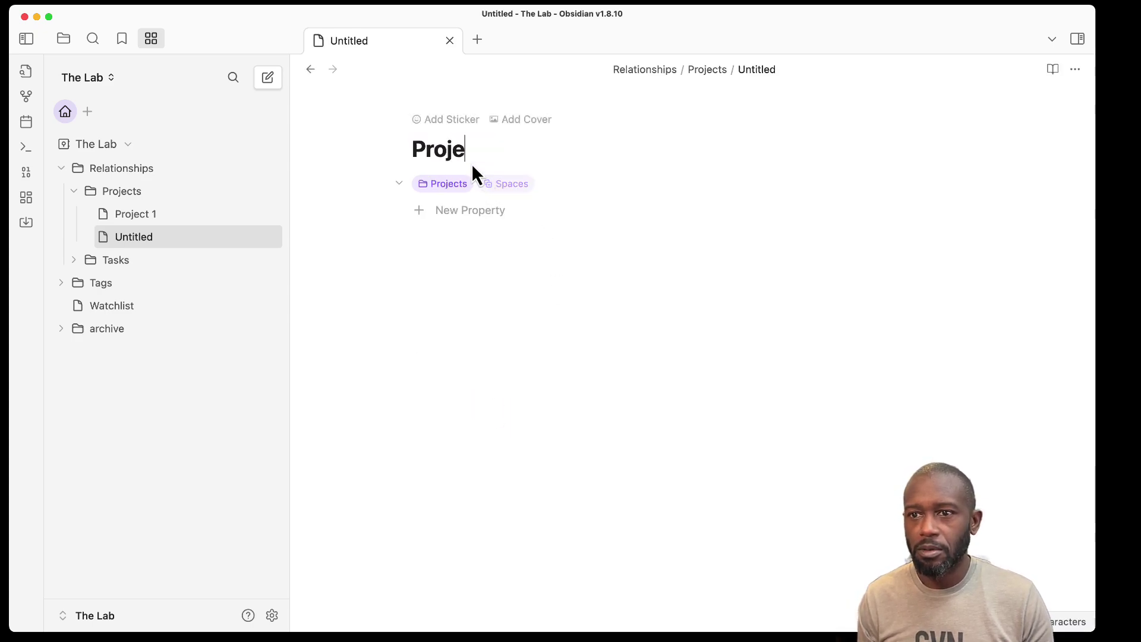
{"action": "type", "text": "ct 2"}
{"action": "key", "text": "Return"}
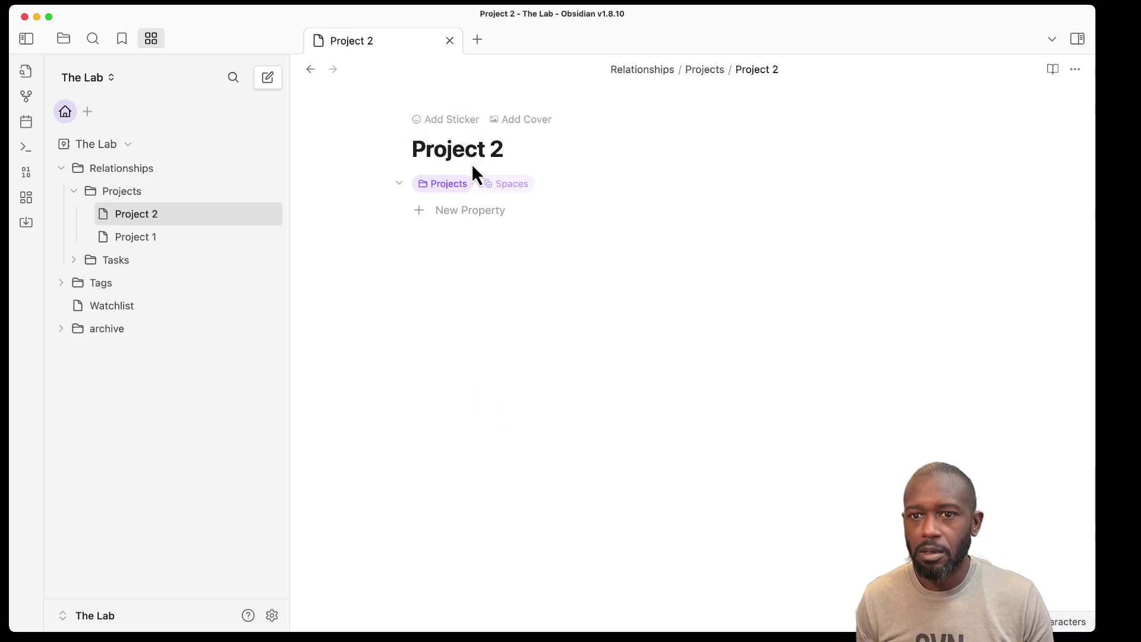
Open the Tasks folder, create a new note in its Items and title it "Task 1"
{"action": "left_click", "coordinate": [145, 262]}
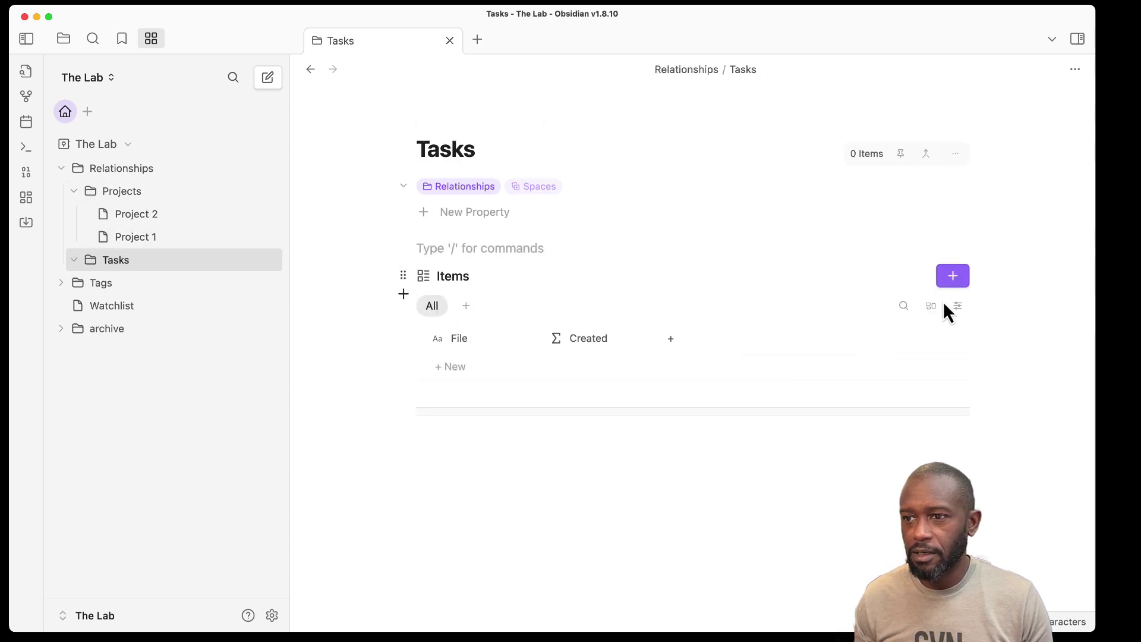
{"action": "left_click", "coordinate": [949, 284]}
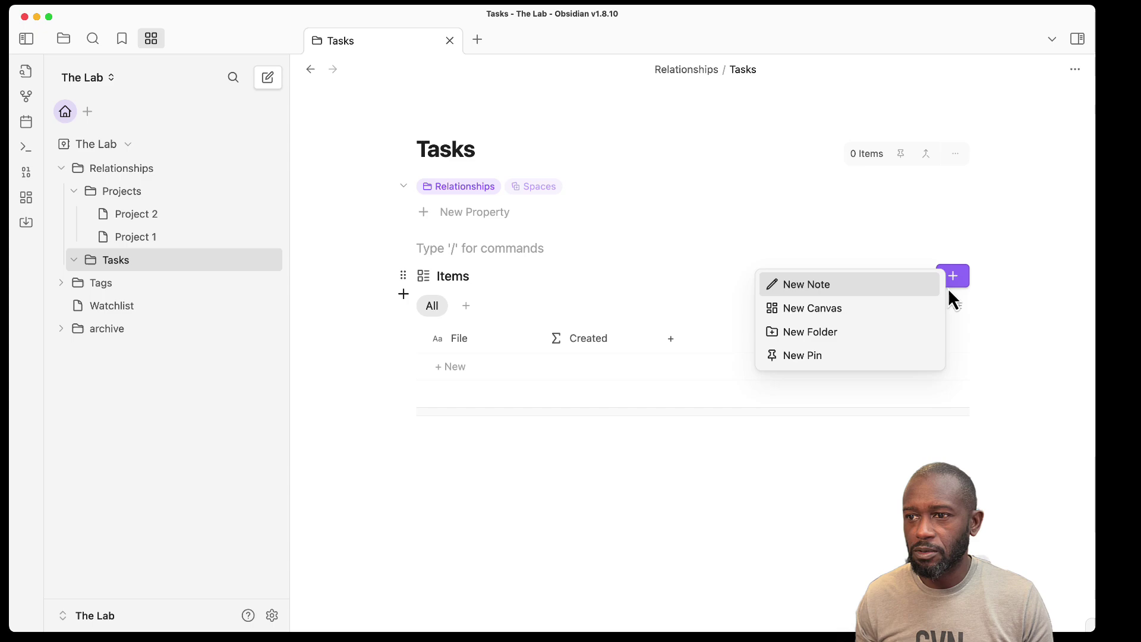
{"action": "left_click", "coordinate": [832, 295]}
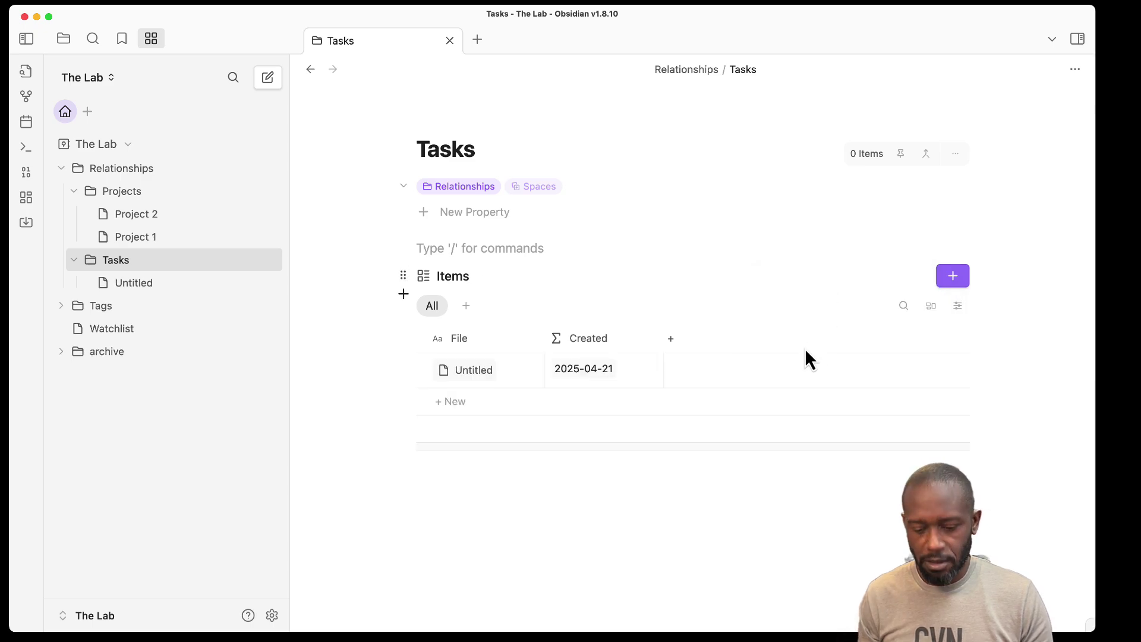
{"action": "left_click", "coordinate": [503, 371]}
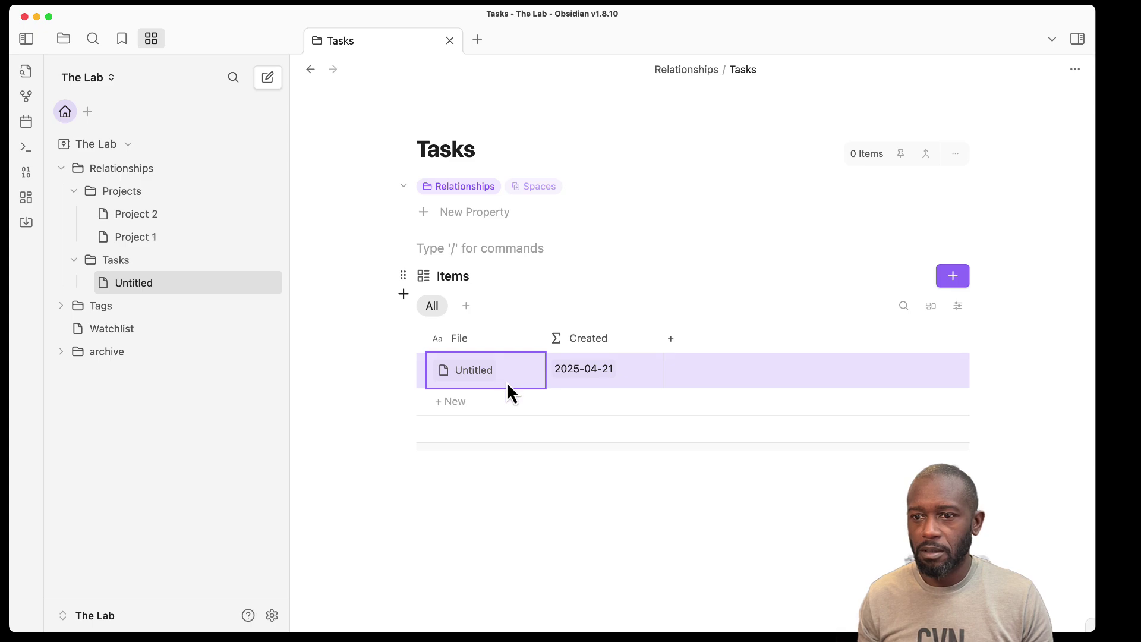
{"action": "left_click", "coordinate": [469, 371]}
{"action": "type", "text": "Task"}
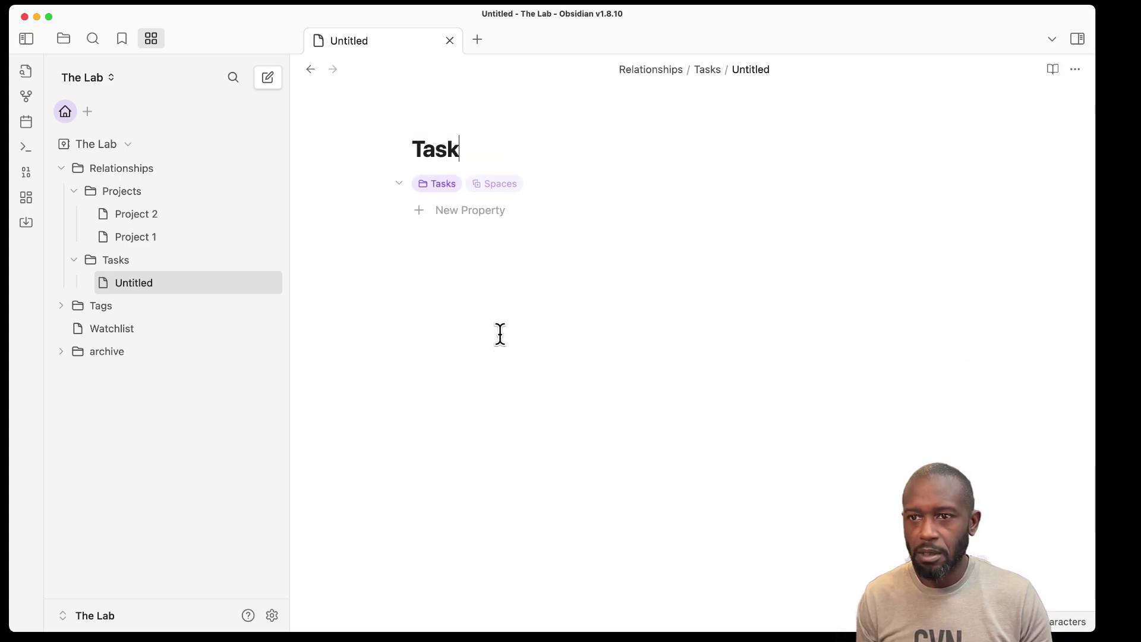
{"action": "type", "text": "s 1"}
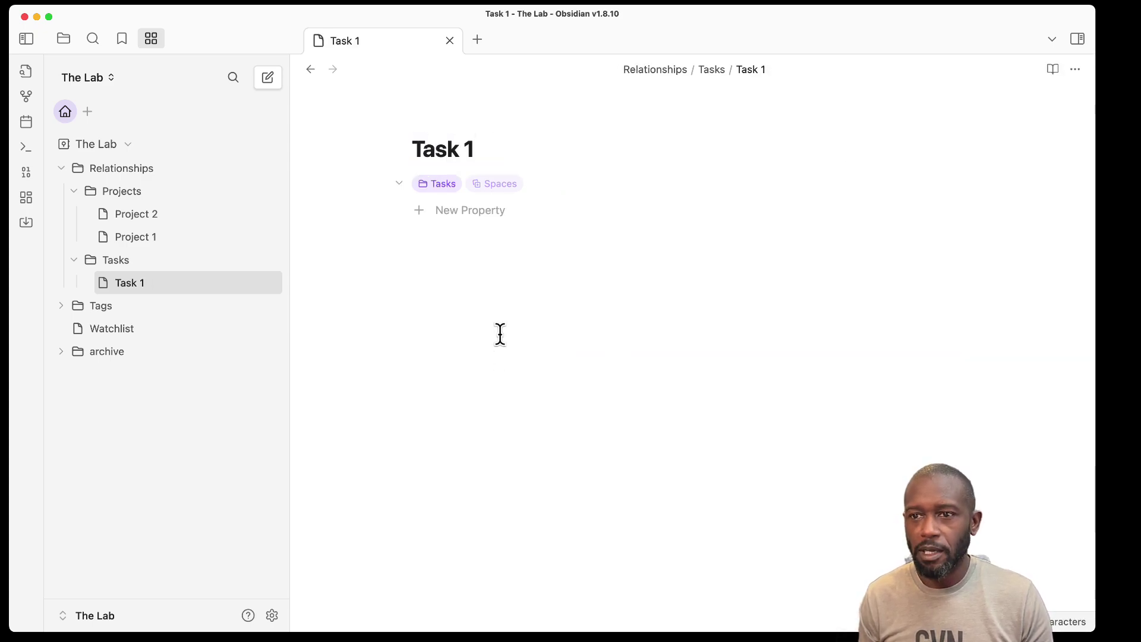
Create a second note in the Tasks folder and title it "Task 2"
{"action": "left_click", "coordinate": [127, 260]}
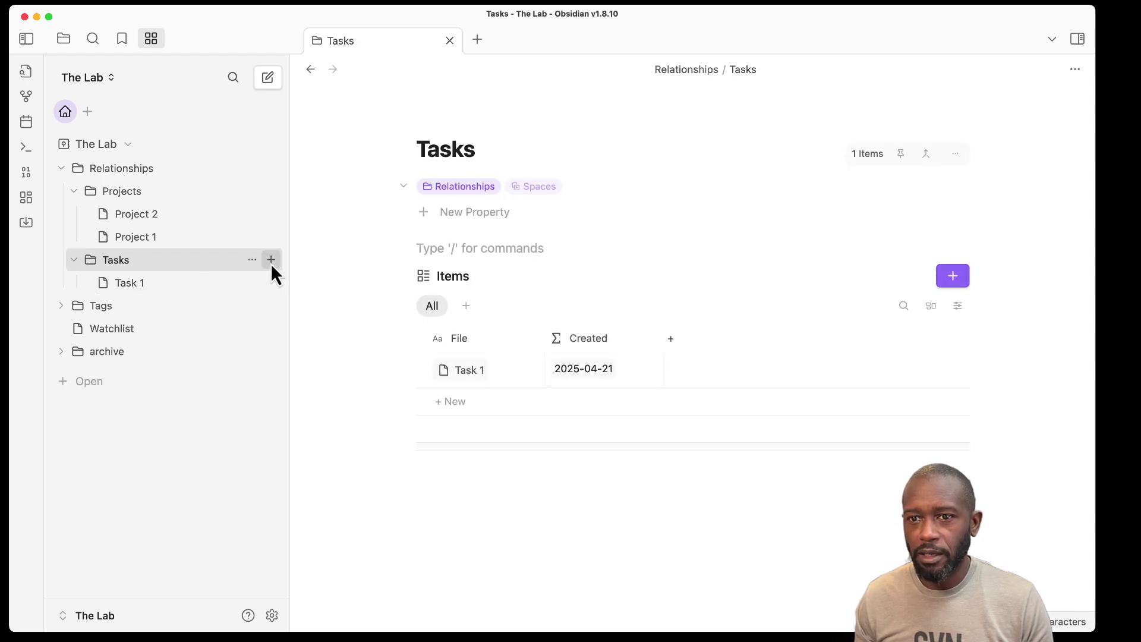
{"action": "left_click", "coordinate": [271, 260]}
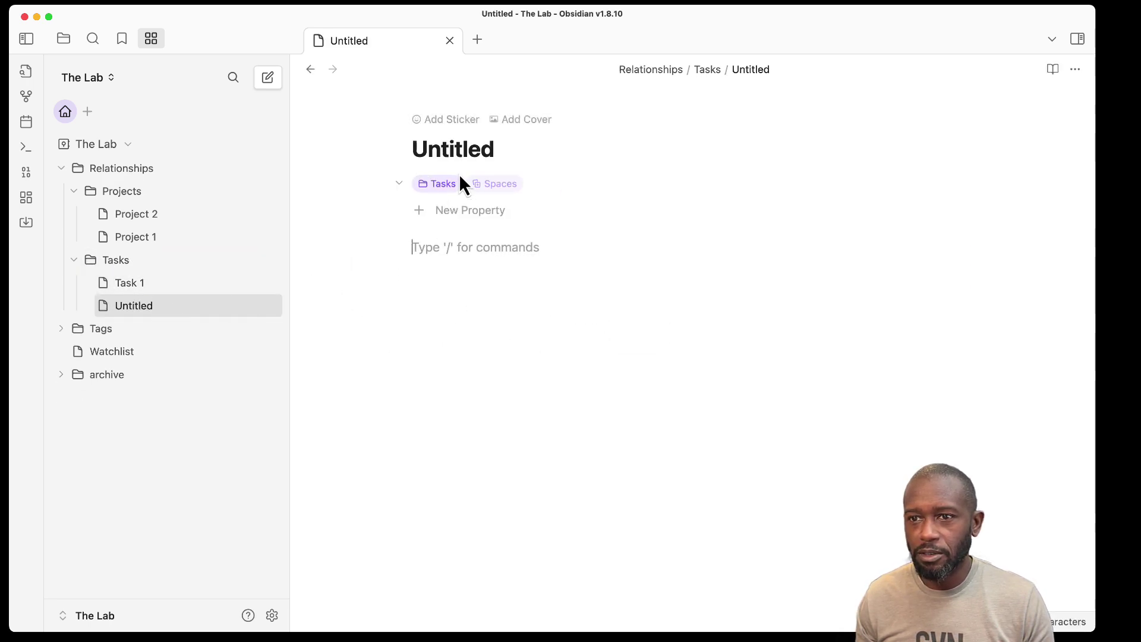
{"action": "left_click_drag", "start_coordinate": [494, 148], "coordinate": [413, 150]}
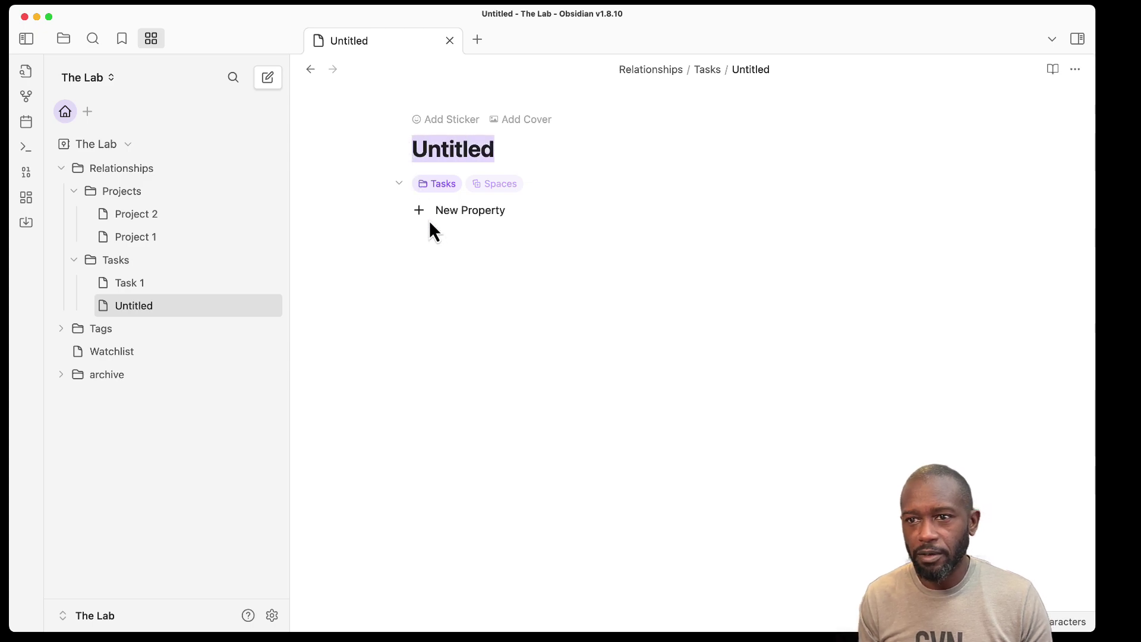
{"action": "type", "text": "Task "}
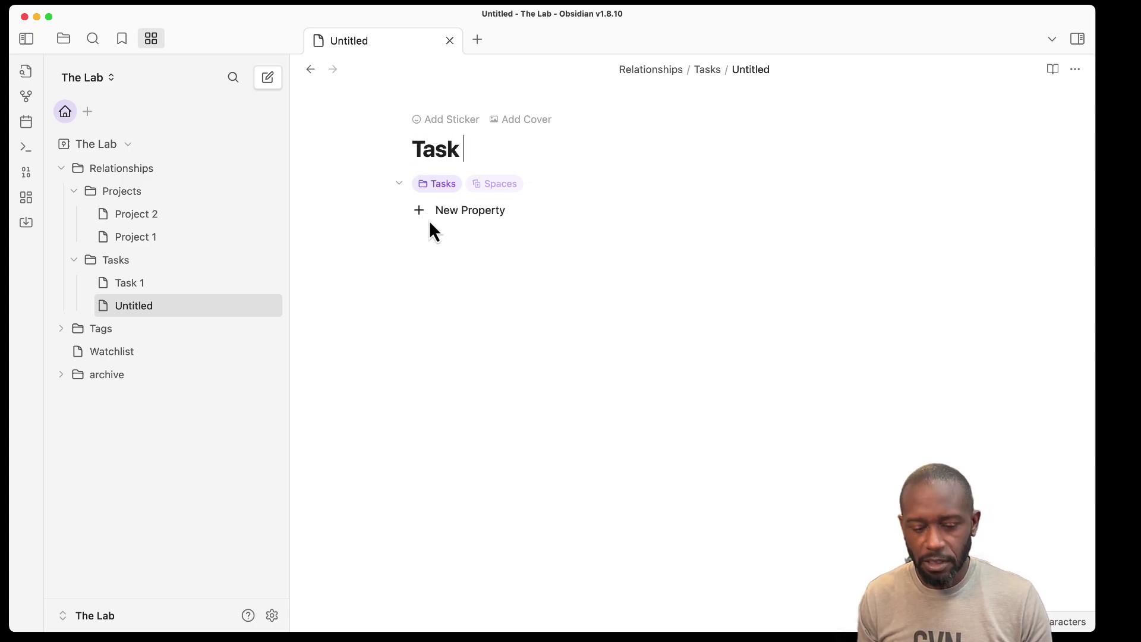
{"action": "type", "text": "2"}
{"action": "key", "text": "Return"}
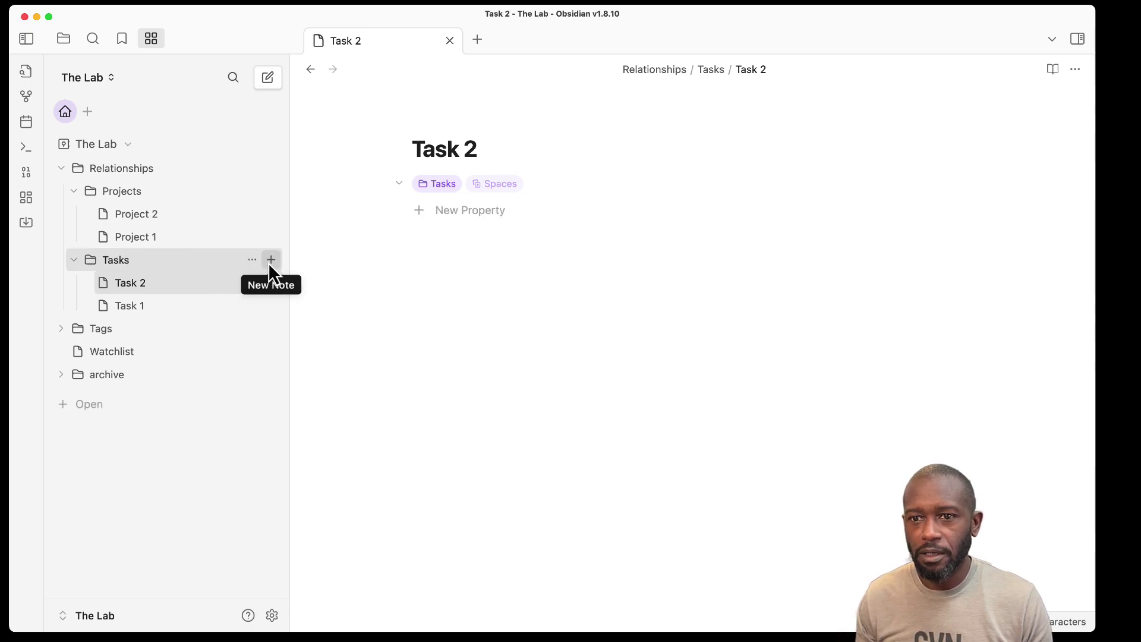
Create a third note in the Tasks folder and title it "Task 3"
{"action": "left_click", "coordinate": [271, 260]}
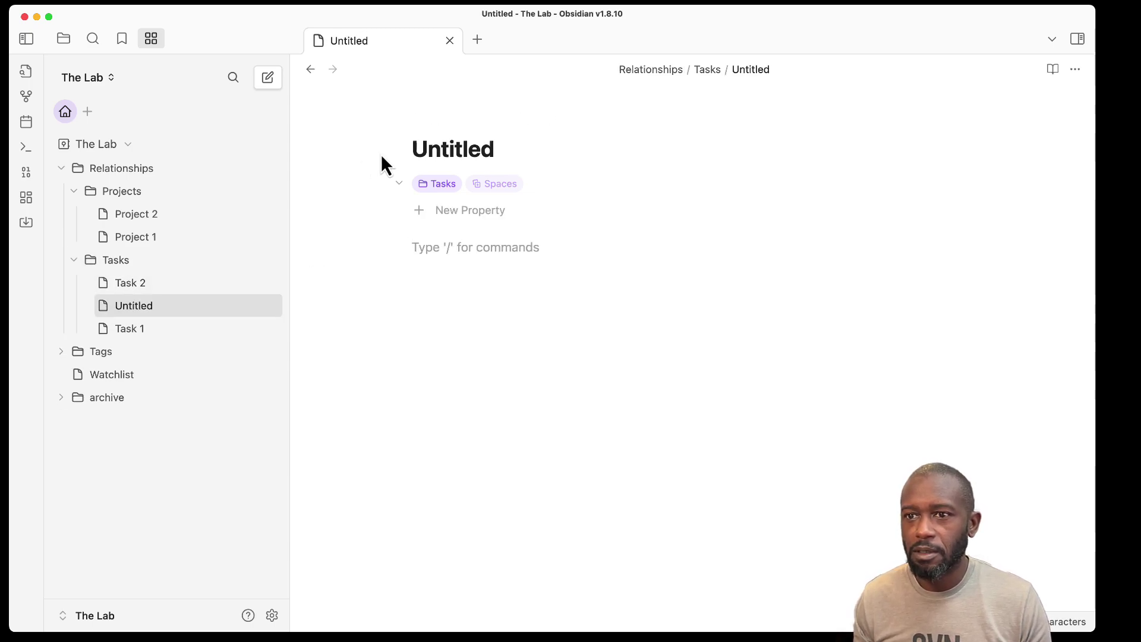
{"action": "double_click", "coordinate": [453, 151]}
{"action": "type", "text": "Ta"}
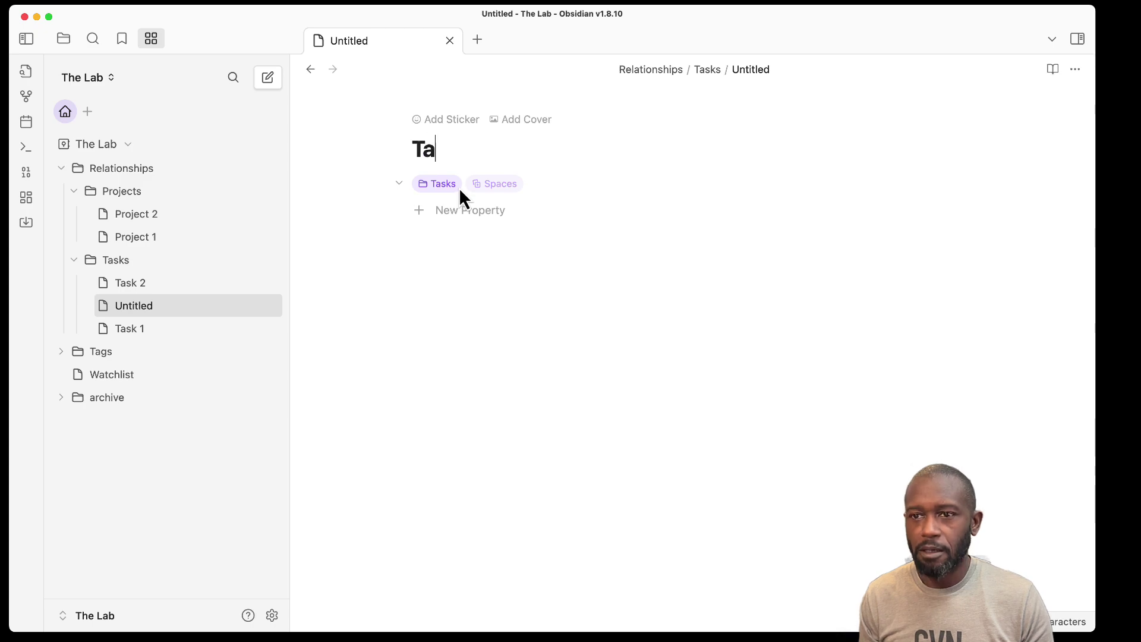
{"action": "type", "text": "sk 3"}
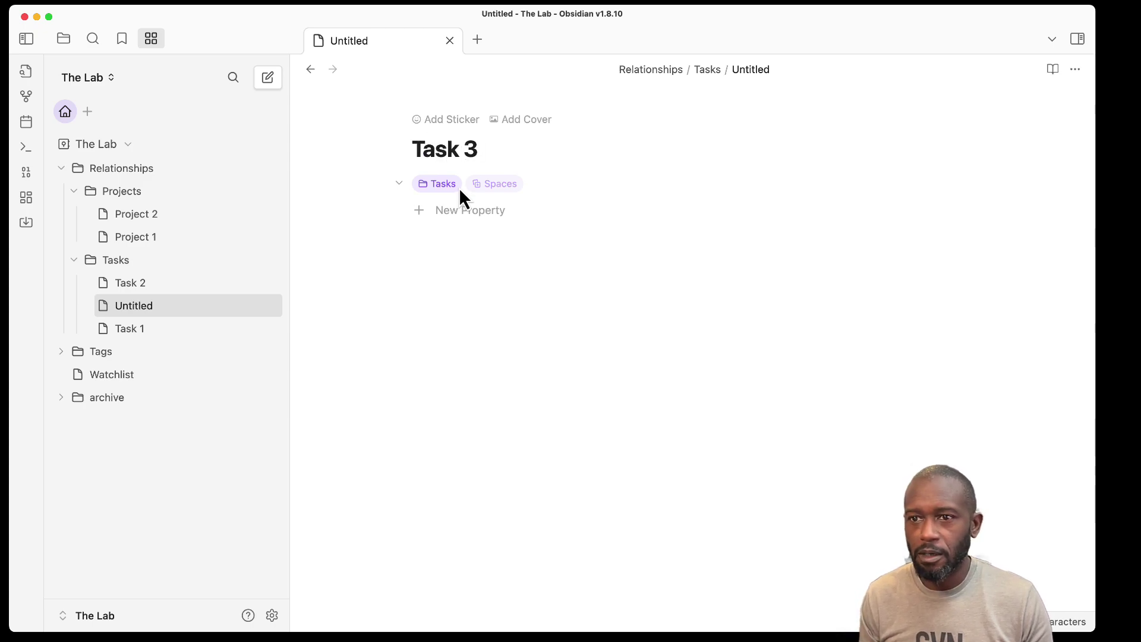
Open the Tasks folder, collapse it in the navigator and start a new Items property named "Projects" with type Relation
{"action": "left_click", "coordinate": [141, 261]}
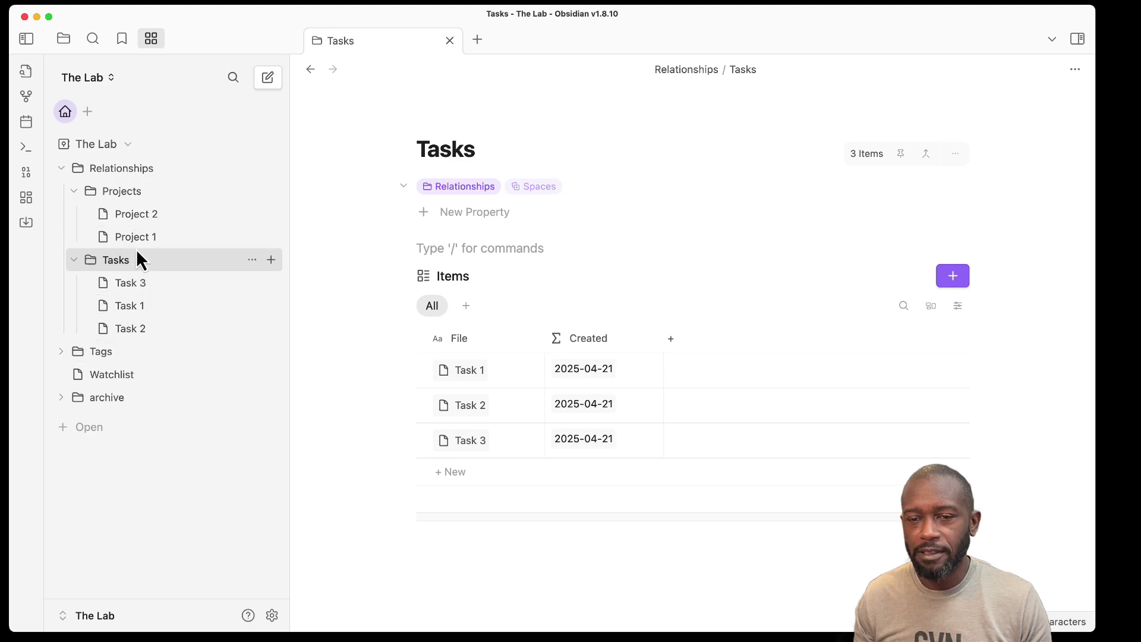
{"action": "left_click", "coordinate": [113, 260]}
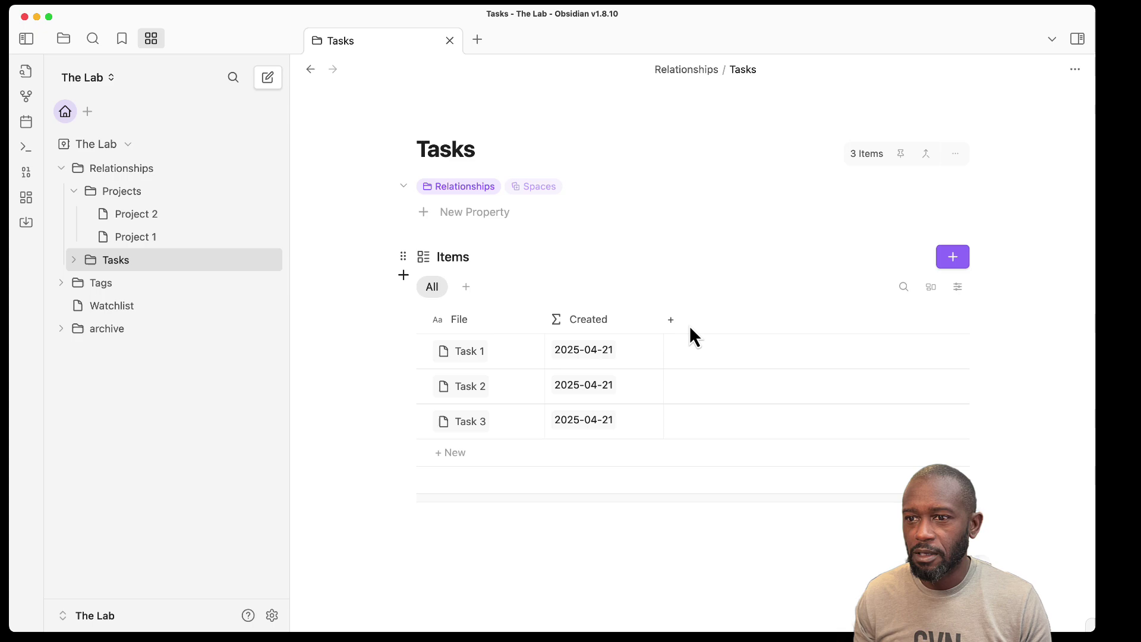
{"action": "left_click", "coordinate": [671, 320]}
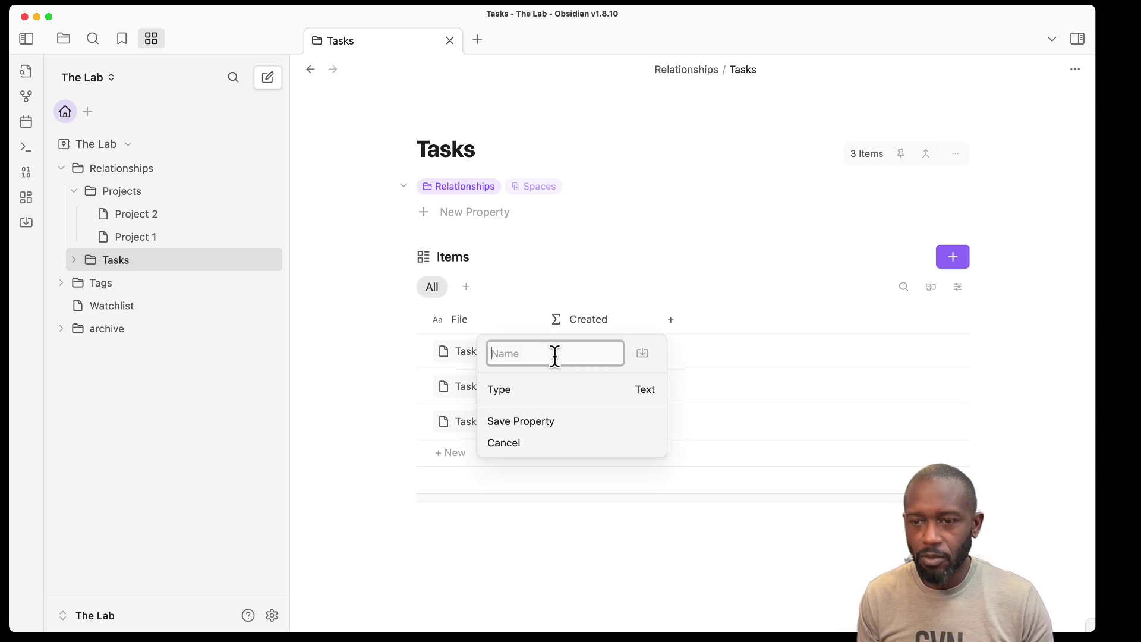
{"action": "type", "text": "P"}
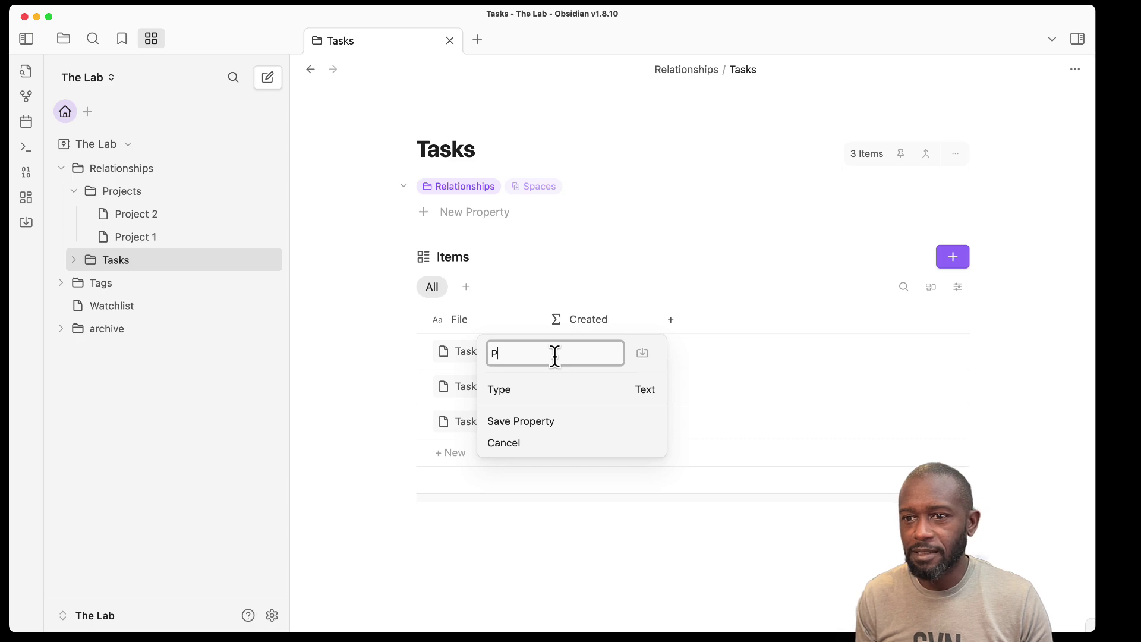
{"action": "type", "text": "ro"}
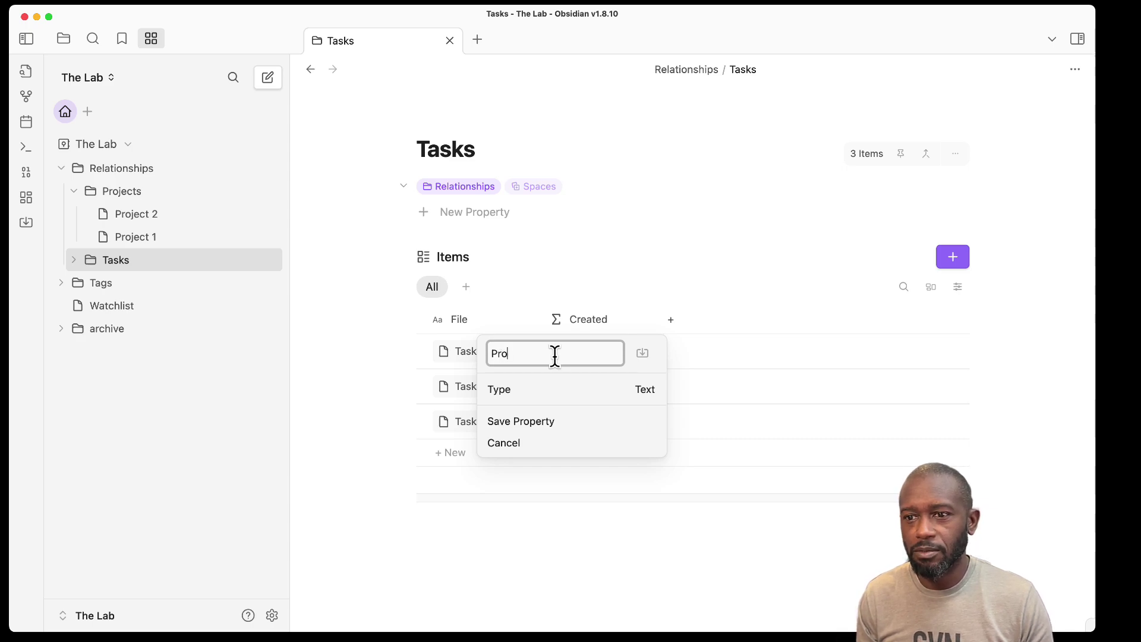
{"action": "type", "text": "jects"}
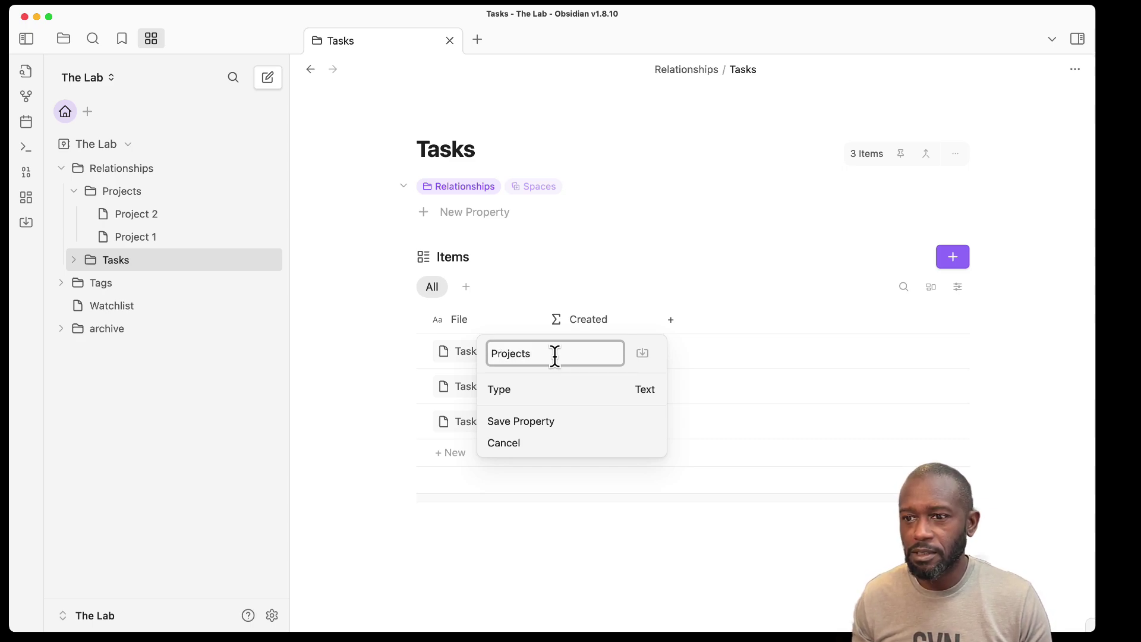
{"action": "left_click", "coordinate": [646, 394]}
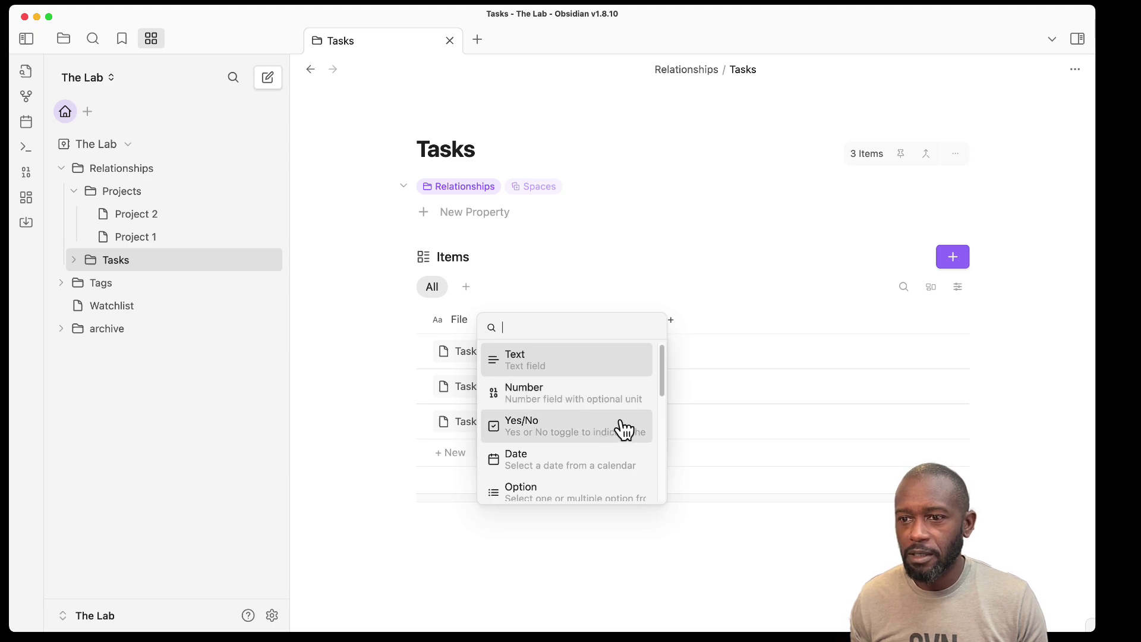
{"action": "scroll", "coordinate": [618, 434], "scroll_direction": "down", "scroll_amount": 4}
{"action": "scroll", "coordinate": [618, 437], "scroll_direction": "down", "scroll_amount": 2}
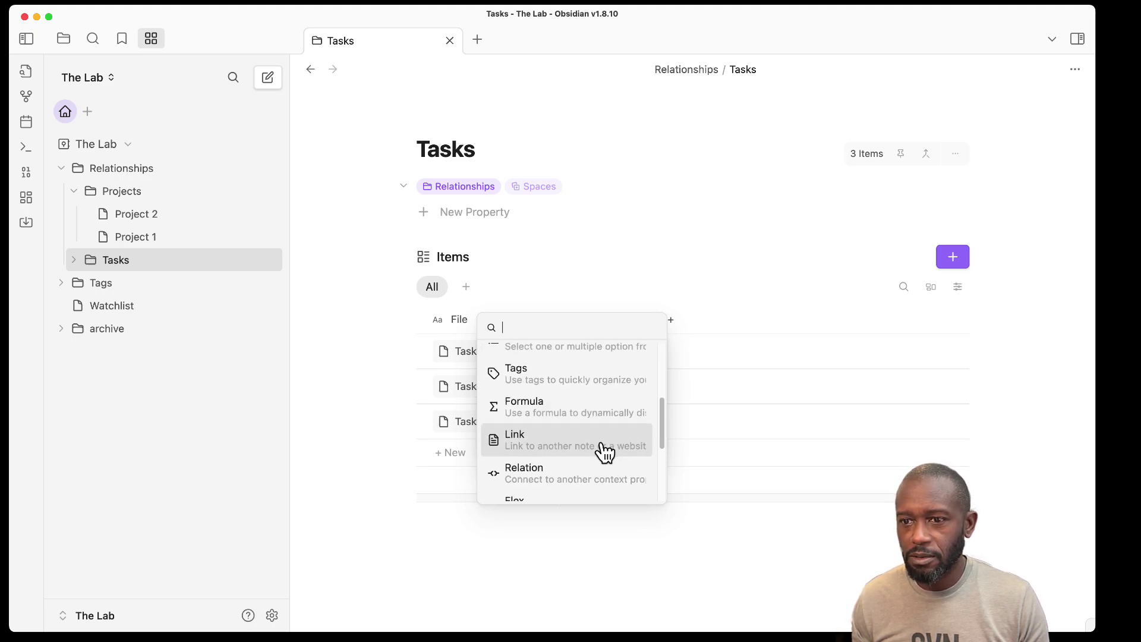
{"action": "left_click", "coordinate": [550, 473]}
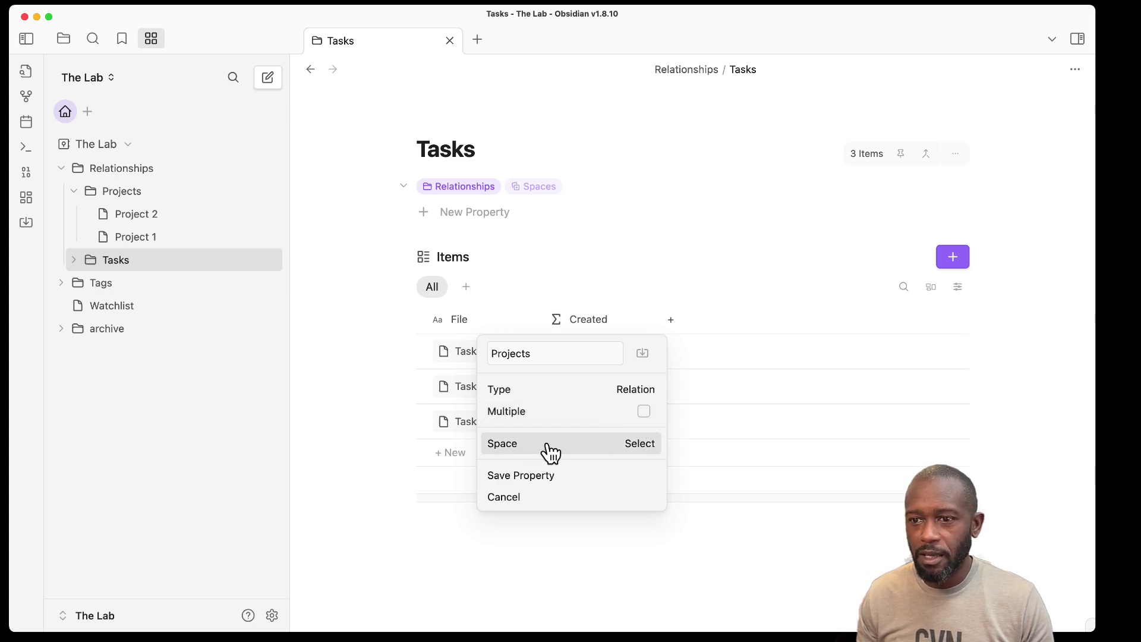
Set the relation's space to Relationships/Projects and save the Projects property without a linked property
{"action": "left_click", "coordinate": [639, 450]}
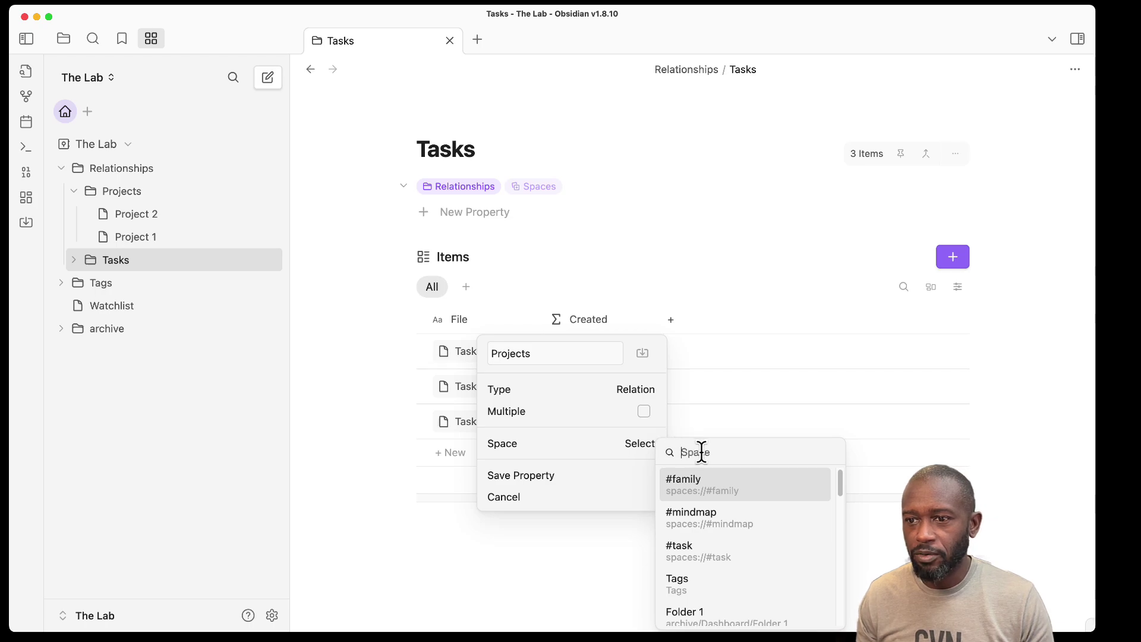
{"action": "type", "text": "projec"}
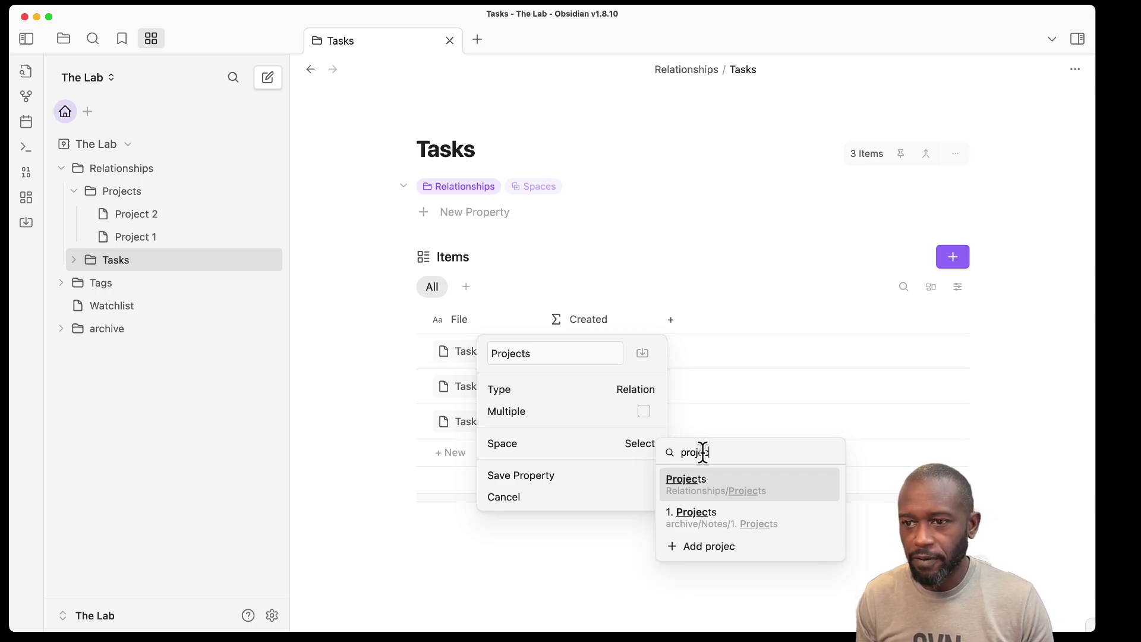
{"action": "left_click", "coordinate": [710, 484]}
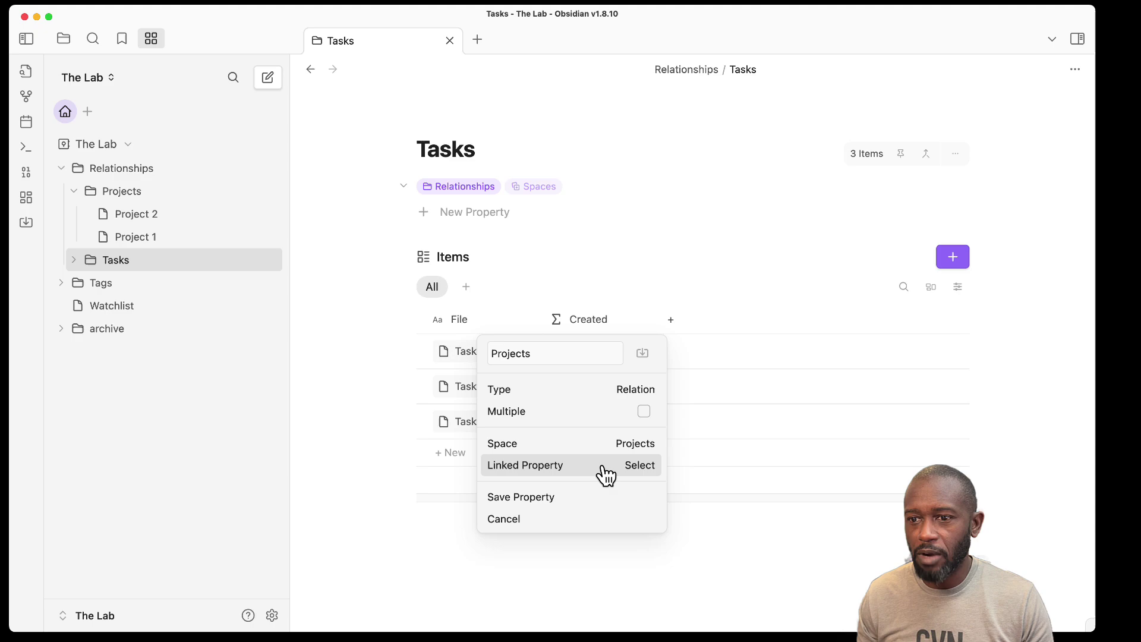
{"action": "left_click", "coordinate": [640, 469]}
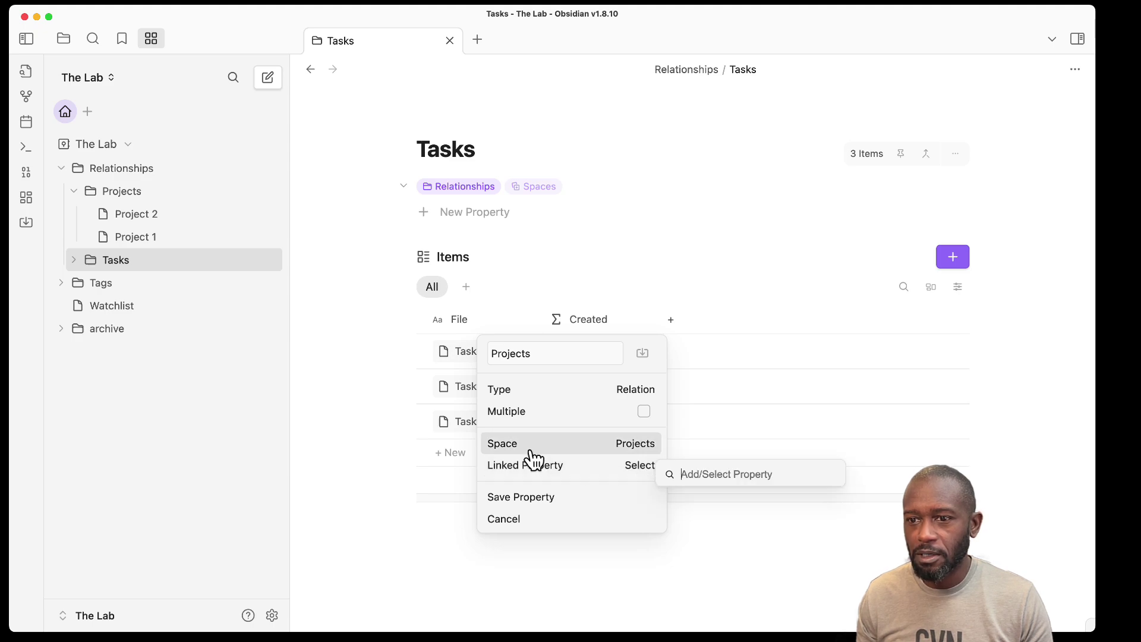
{"action": "left_click", "coordinate": [529, 507]}
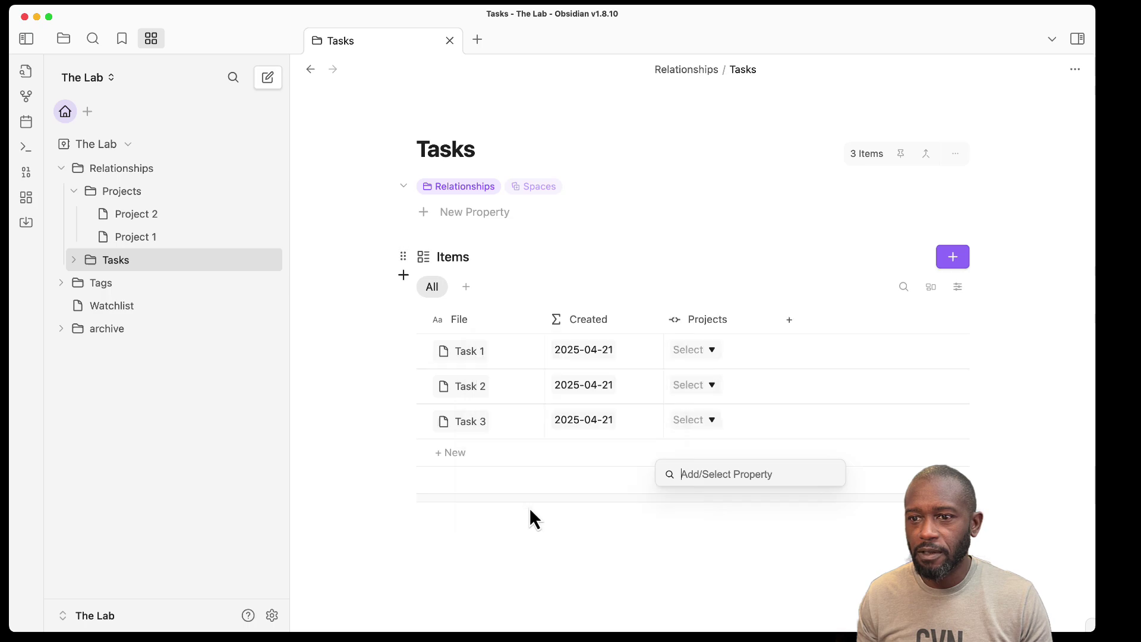
Assign Project 1 to Task 1 in the Projects column
{"action": "left_click", "coordinate": [712, 349]}
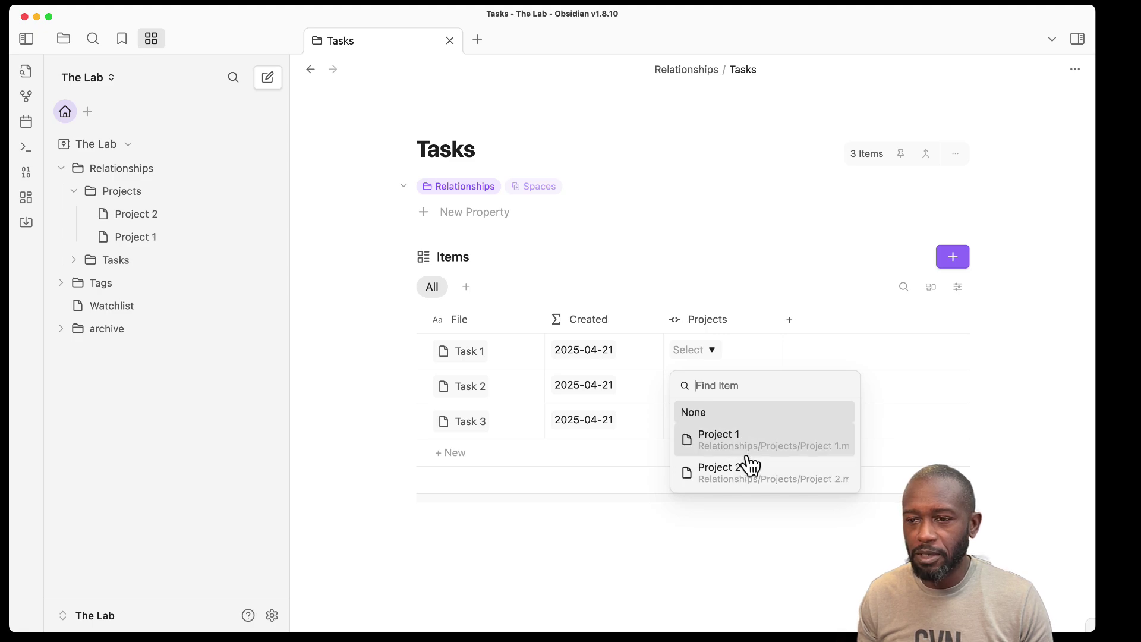
{"action": "left_click", "coordinate": [650, 523]}
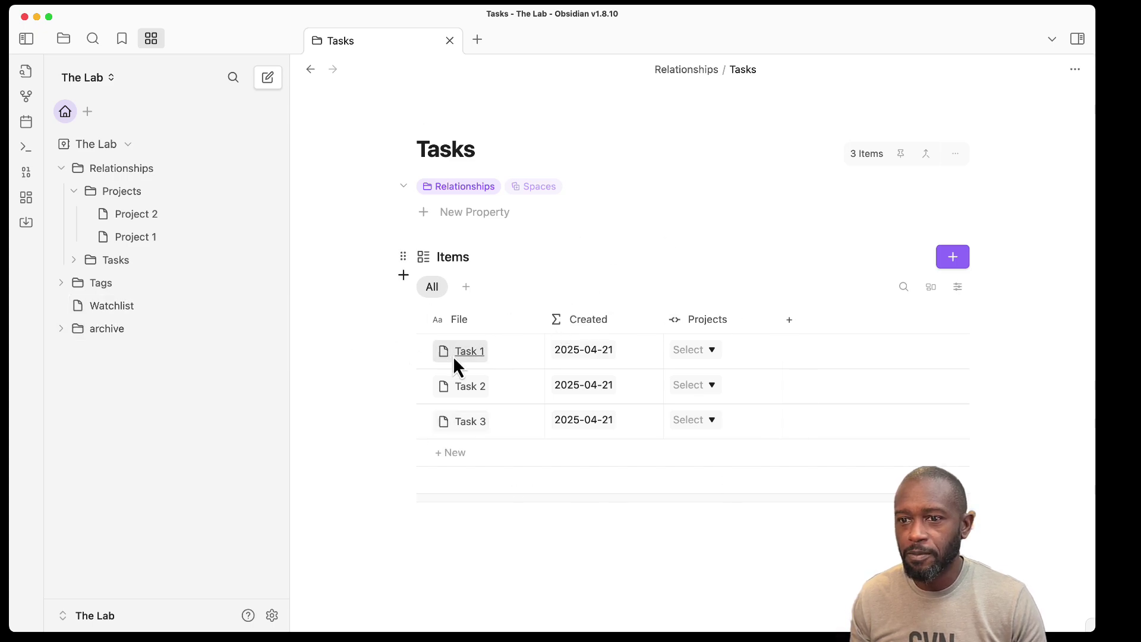
{"action": "left_click", "coordinate": [712, 349]}
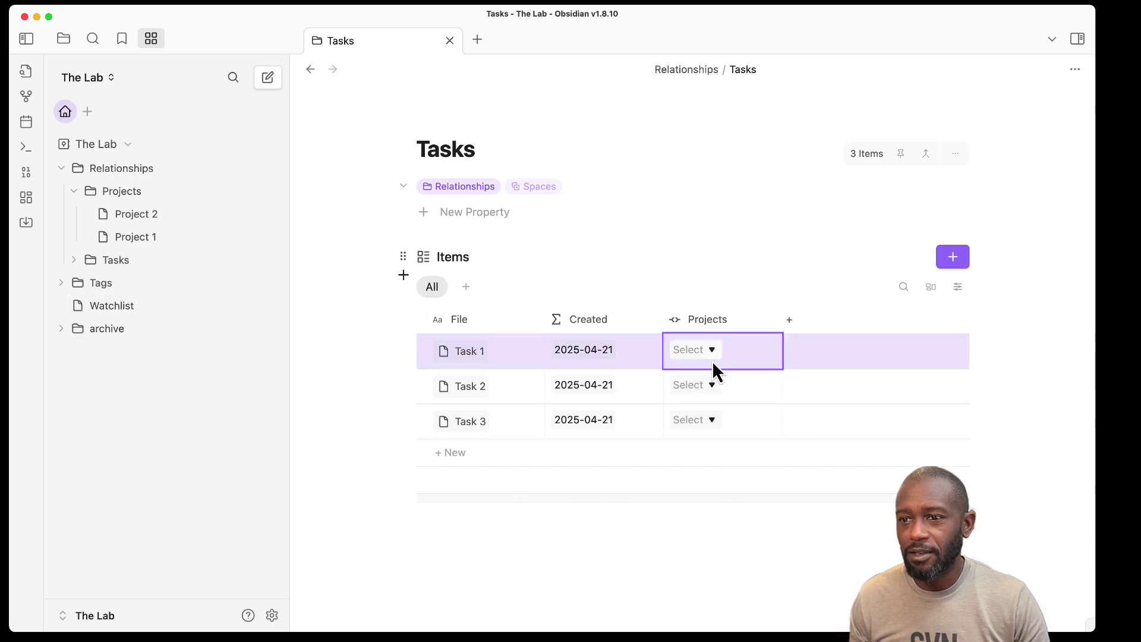
{"action": "left_click", "coordinate": [712, 350]}
{"action": "left_click", "coordinate": [738, 446]}
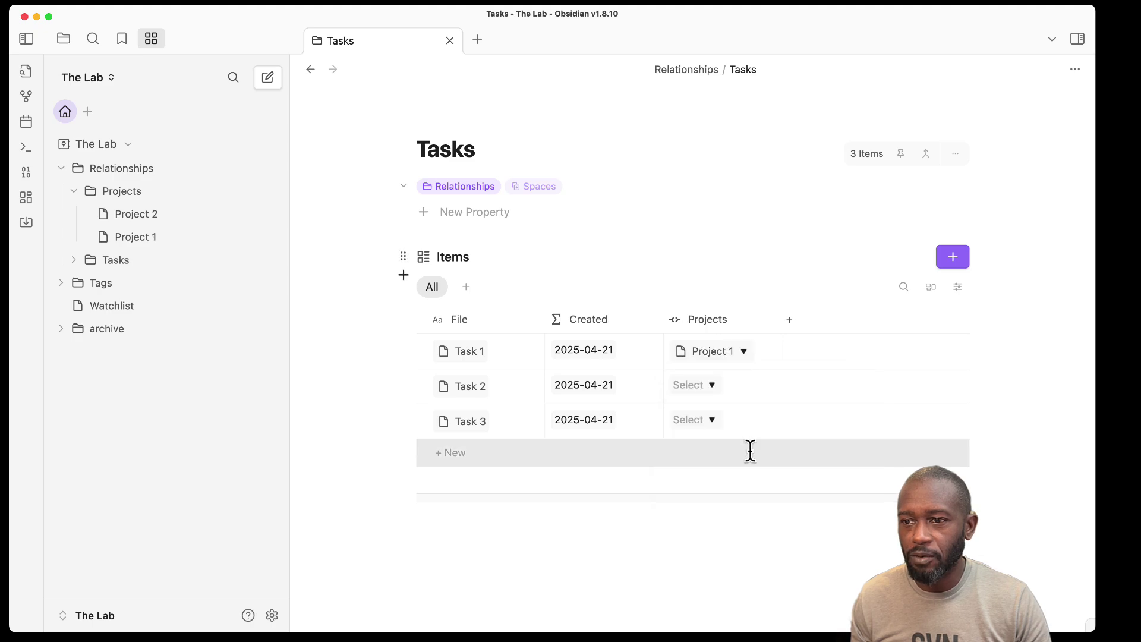
Assign Project 2 to both Task 2 and Task 3 in the Projects column
{"action": "left_click", "coordinate": [712, 385]}
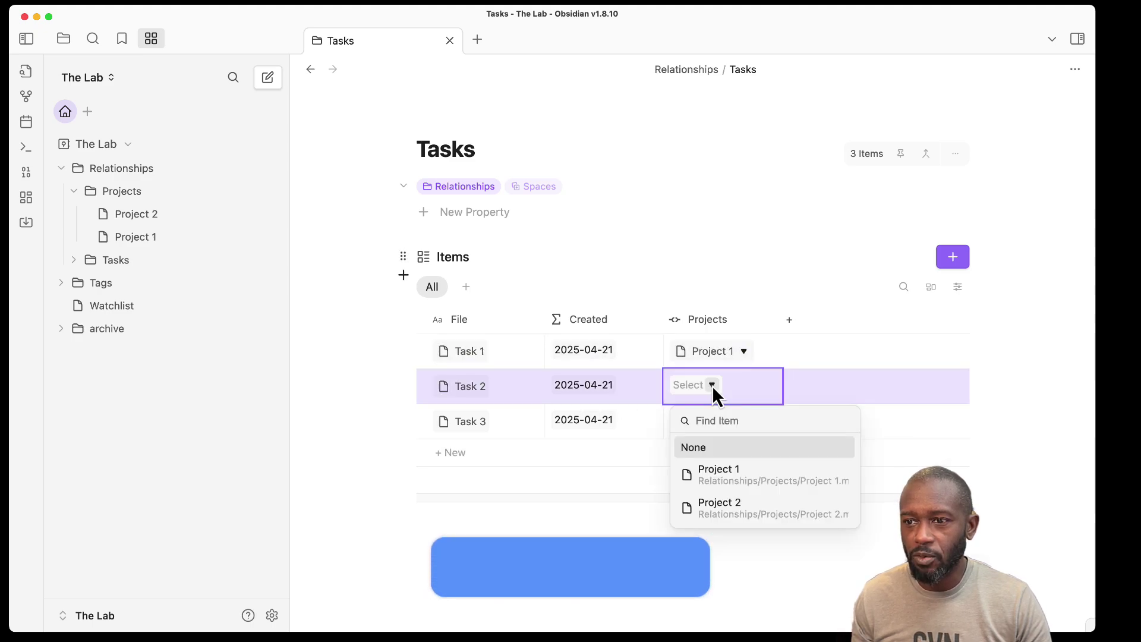
{"action": "left_click", "coordinate": [739, 507]}
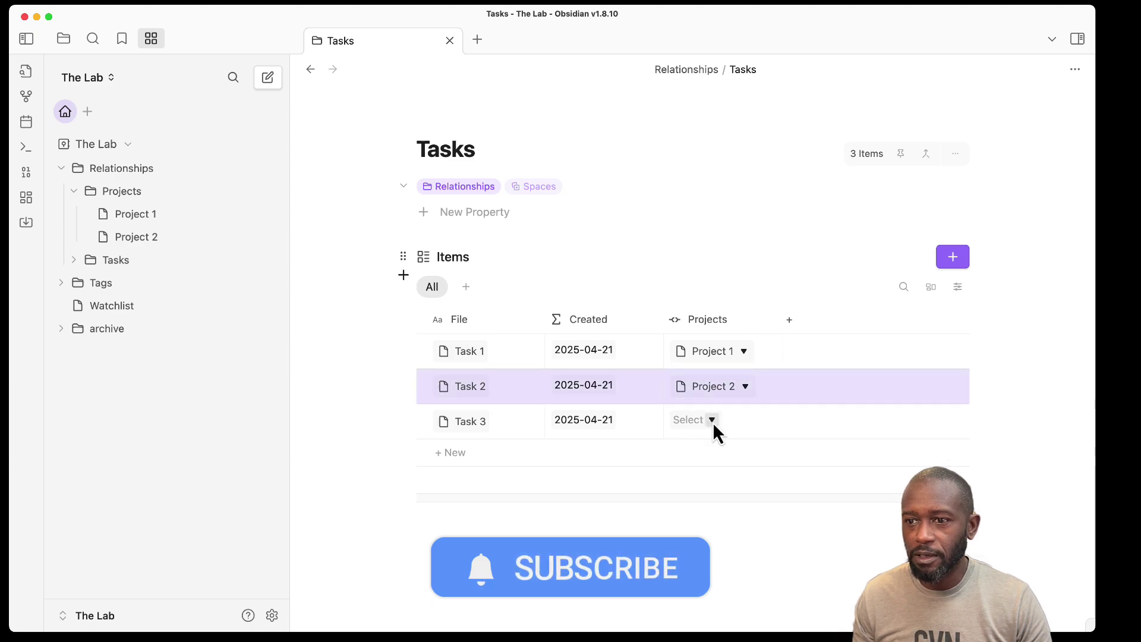
{"action": "left_click", "coordinate": [712, 421]}
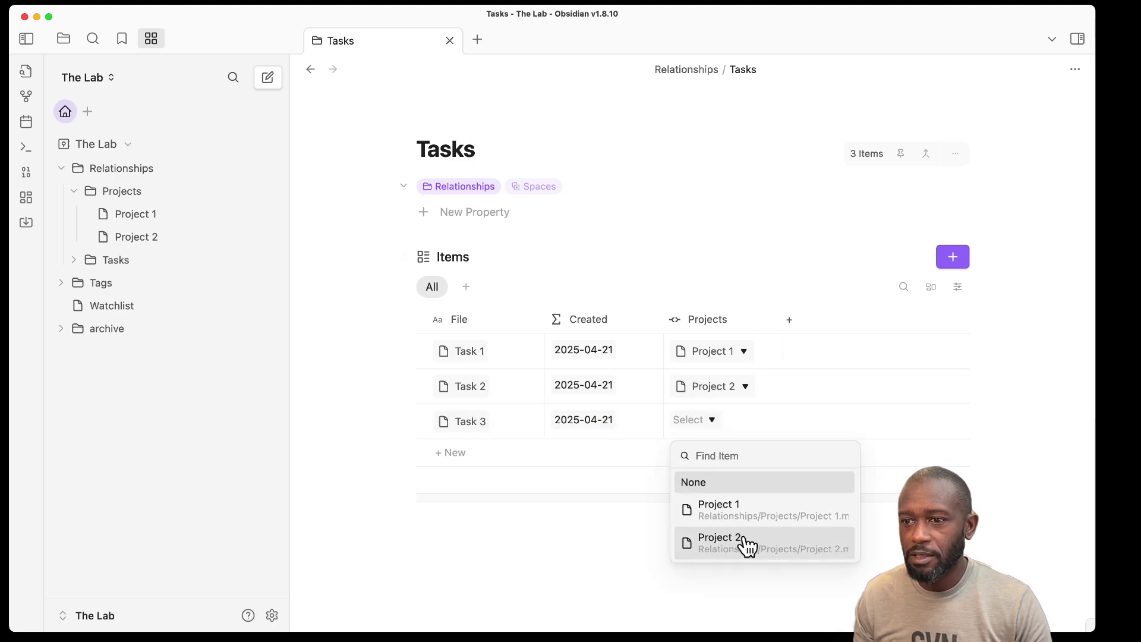
{"action": "left_click", "coordinate": [745, 542]}
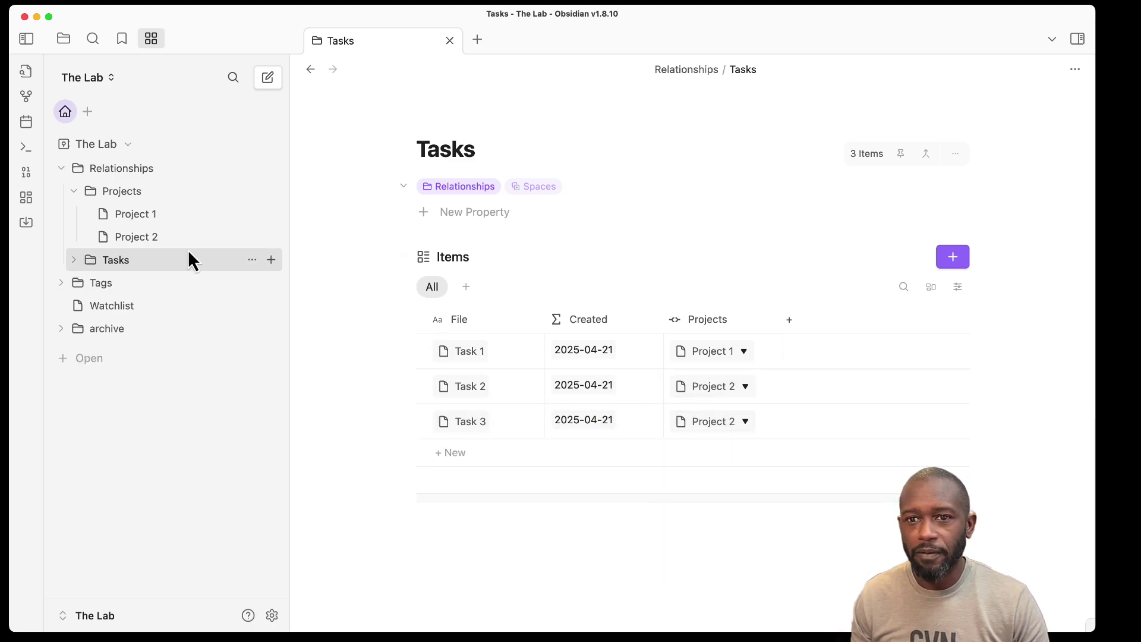
Open the Projects folder and start a new Items property named "Tasks" with type Relation, allowing multiple values
{"action": "left_click", "coordinate": [125, 197]}
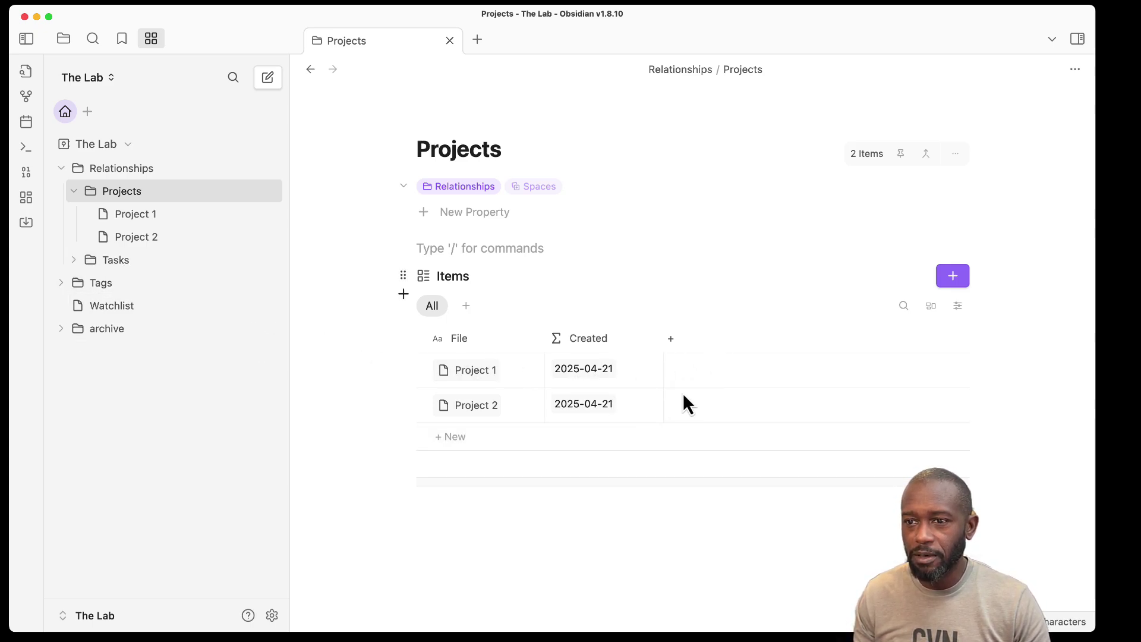
{"action": "left_click", "coordinate": [671, 338]}
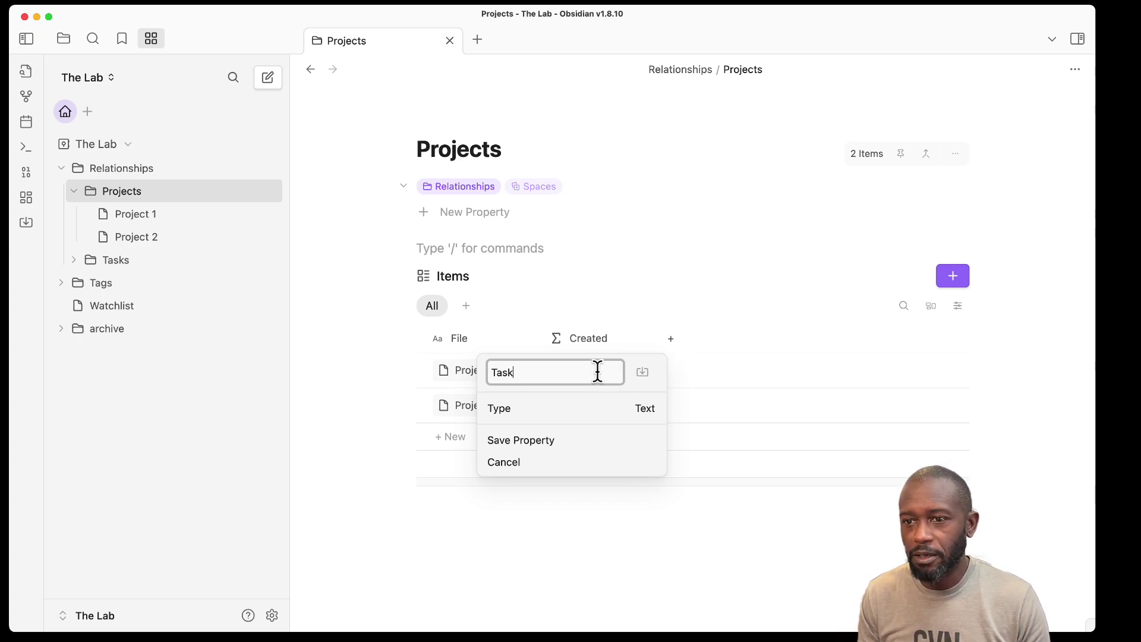
{"action": "left_click", "coordinate": [643, 409]}
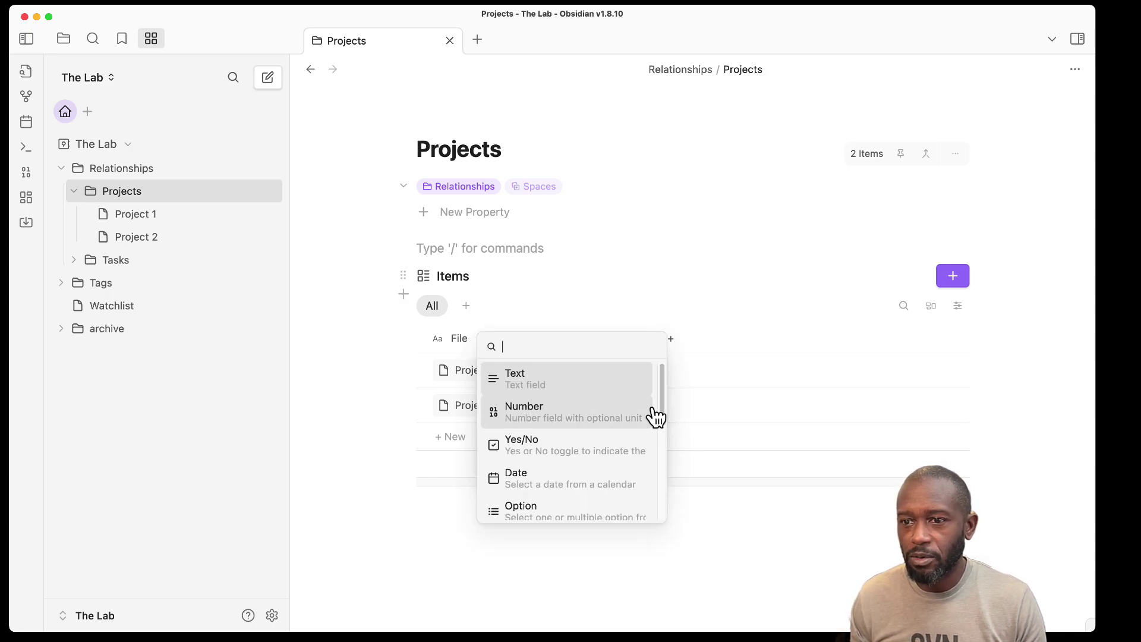
{"action": "type", "text": "re"}
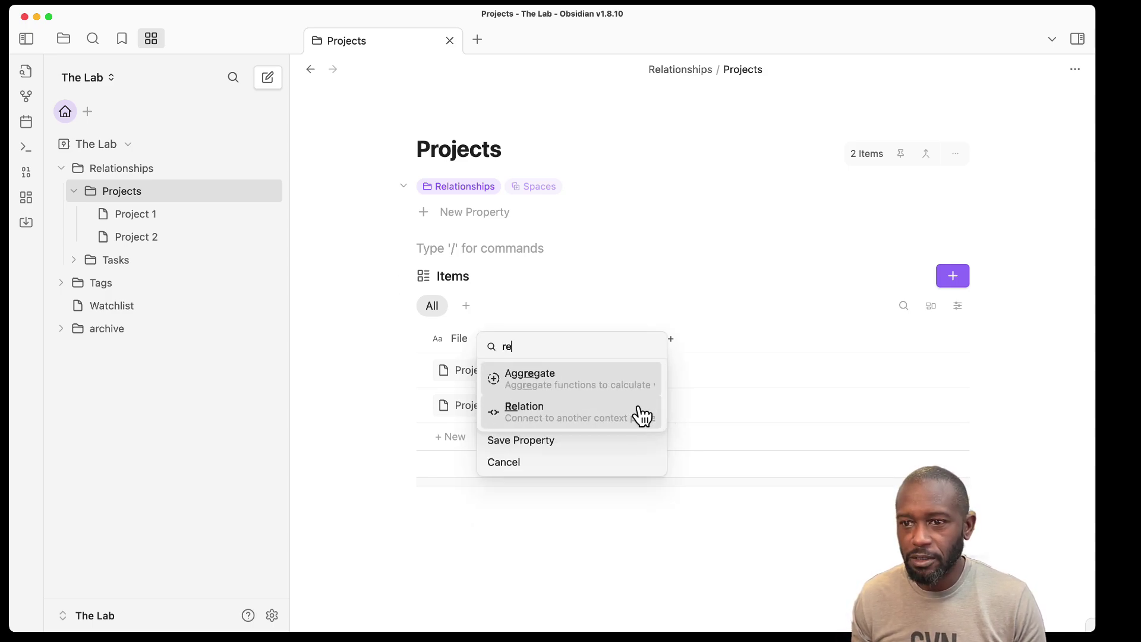
{"action": "left_click", "coordinate": [568, 416]}
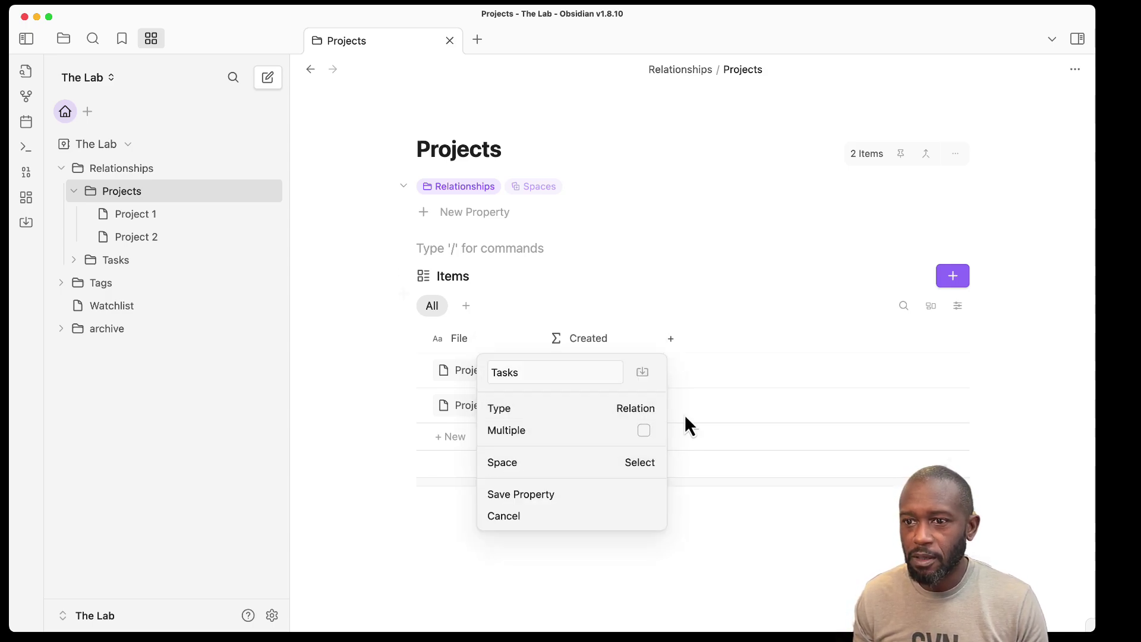
{"action": "left_click", "coordinate": [644, 430]}
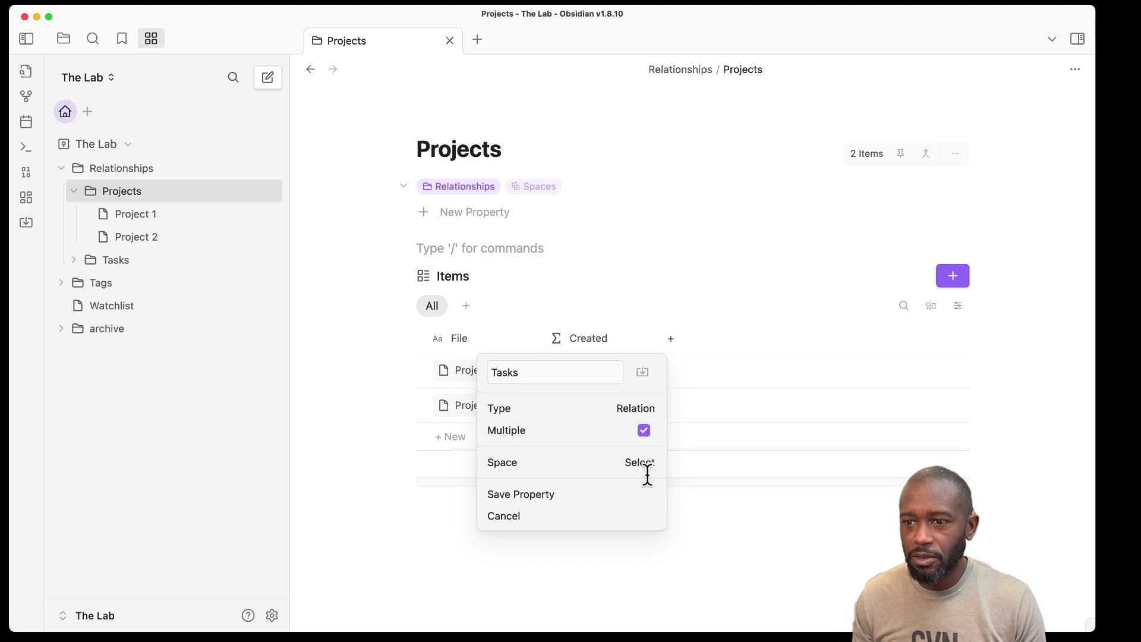
Set the relation's space to Relationships/Tasks, choose Projects as its linked property and save the Tasks property
{"action": "left_click", "coordinate": [642, 466]}
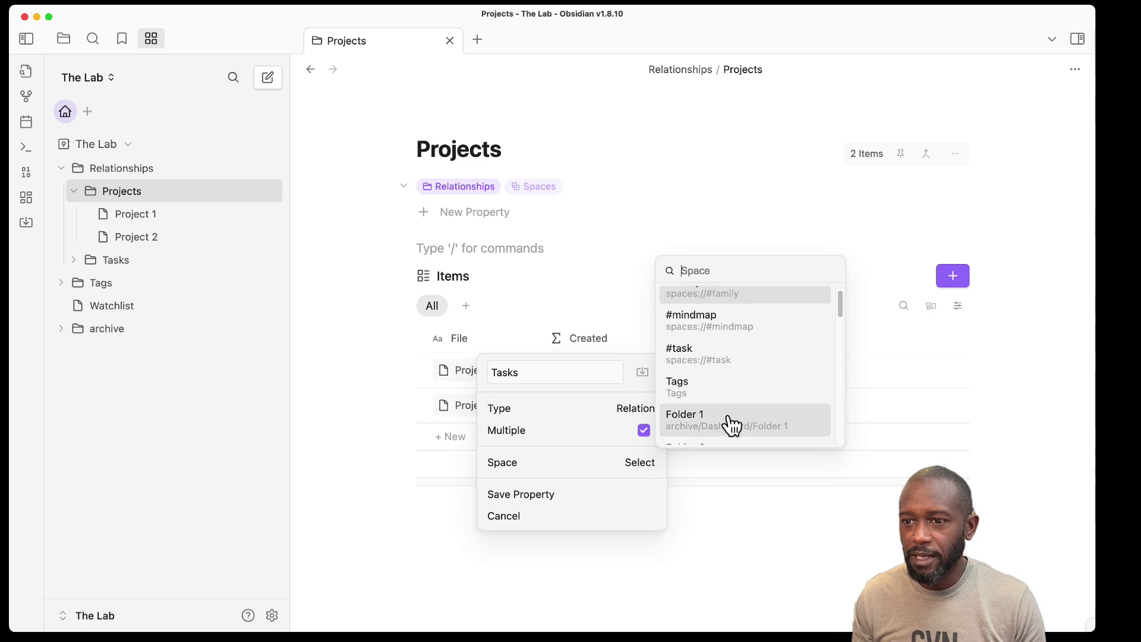
{"action": "scroll", "coordinate": [731, 425], "scroll_direction": "down", "scroll_amount": 5}
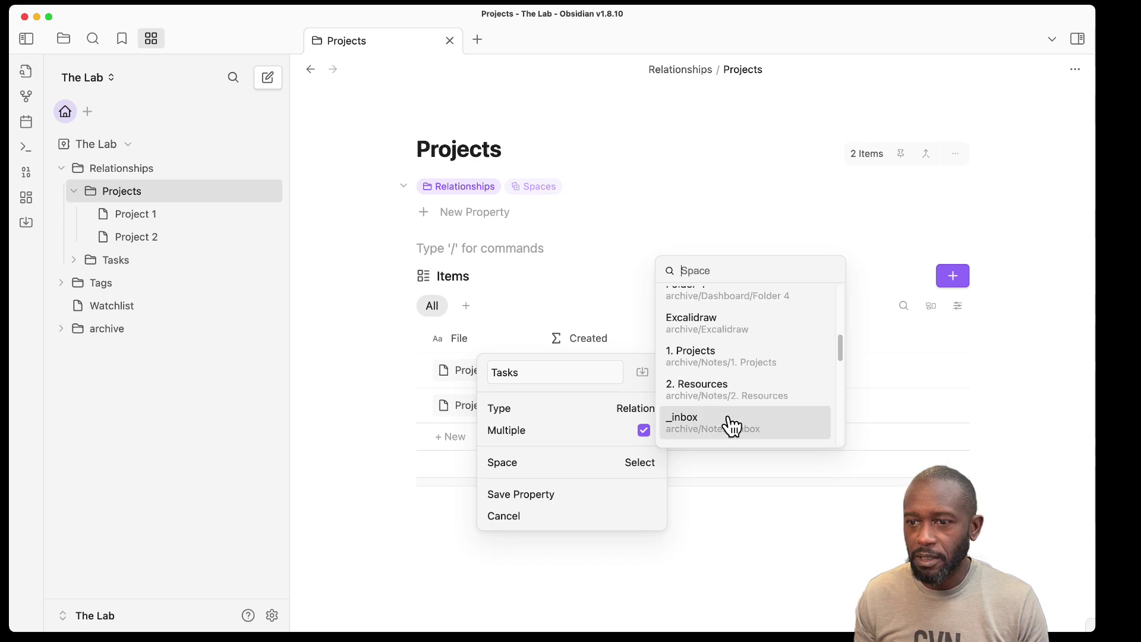
{"action": "type", "text": "tas"}
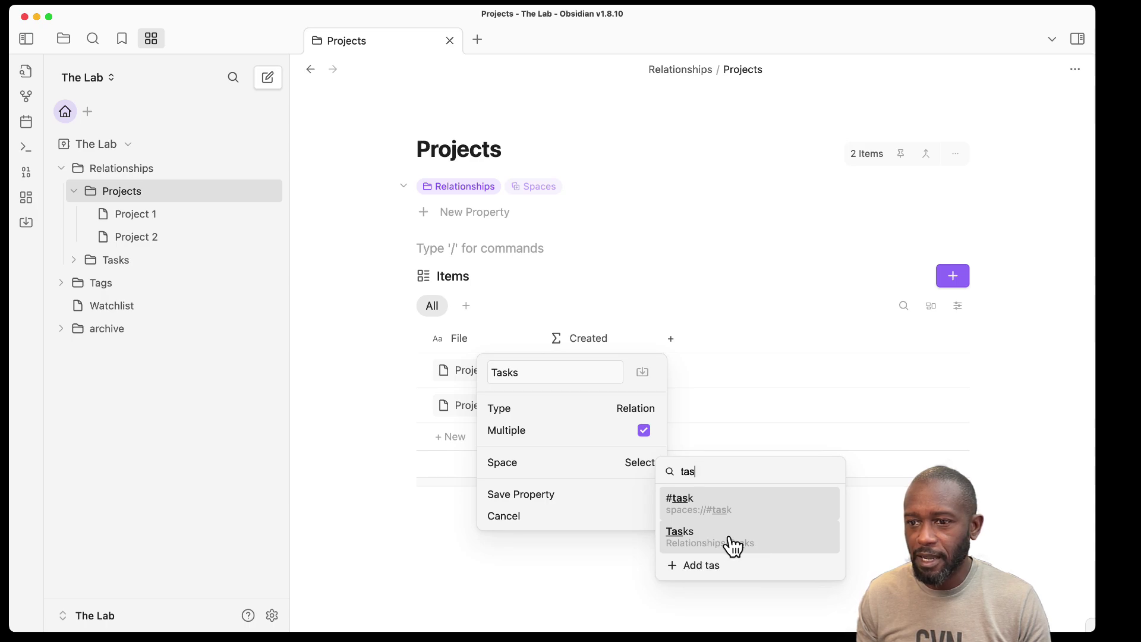
{"action": "left_click", "coordinate": [704, 544]}
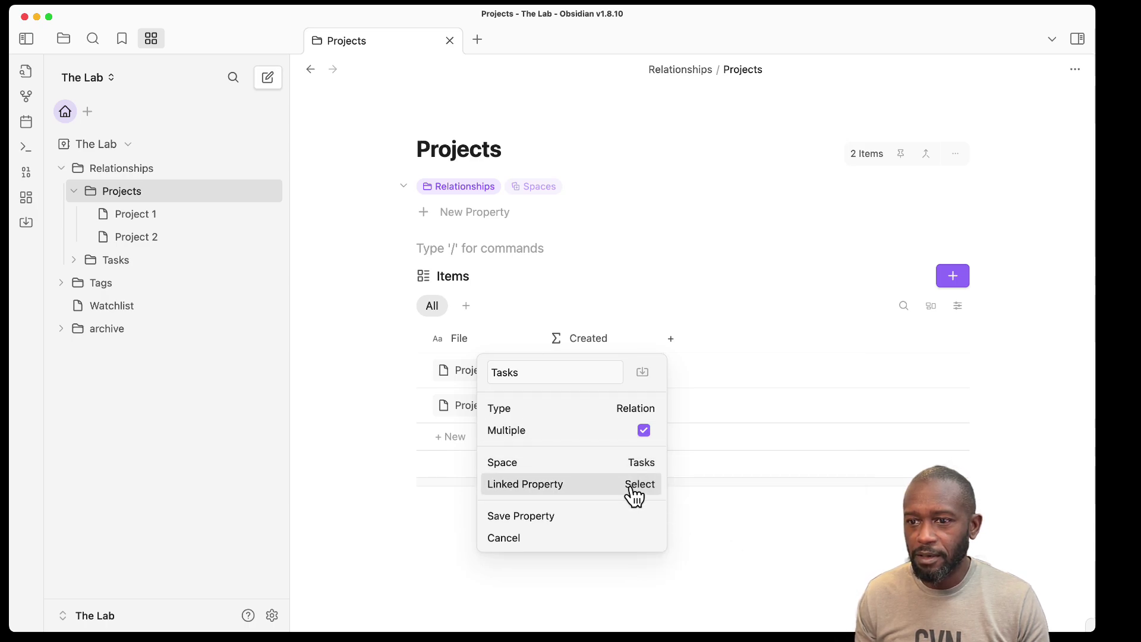
{"action": "left_click", "coordinate": [652, 492]}
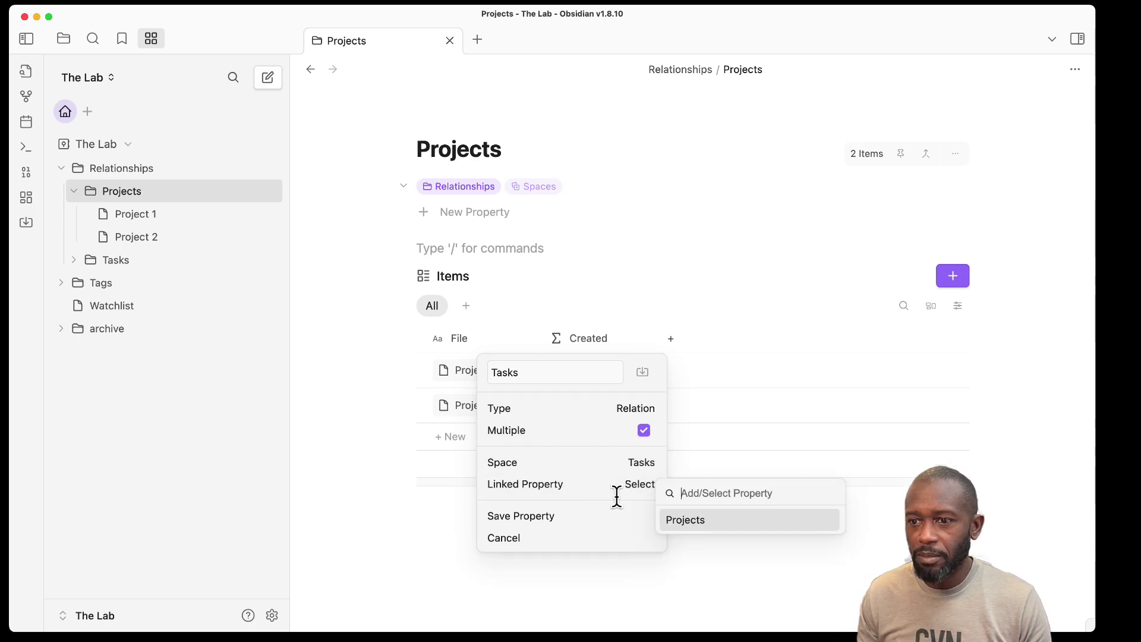
{"action": "left_click", "coordinate": [697, 523]}
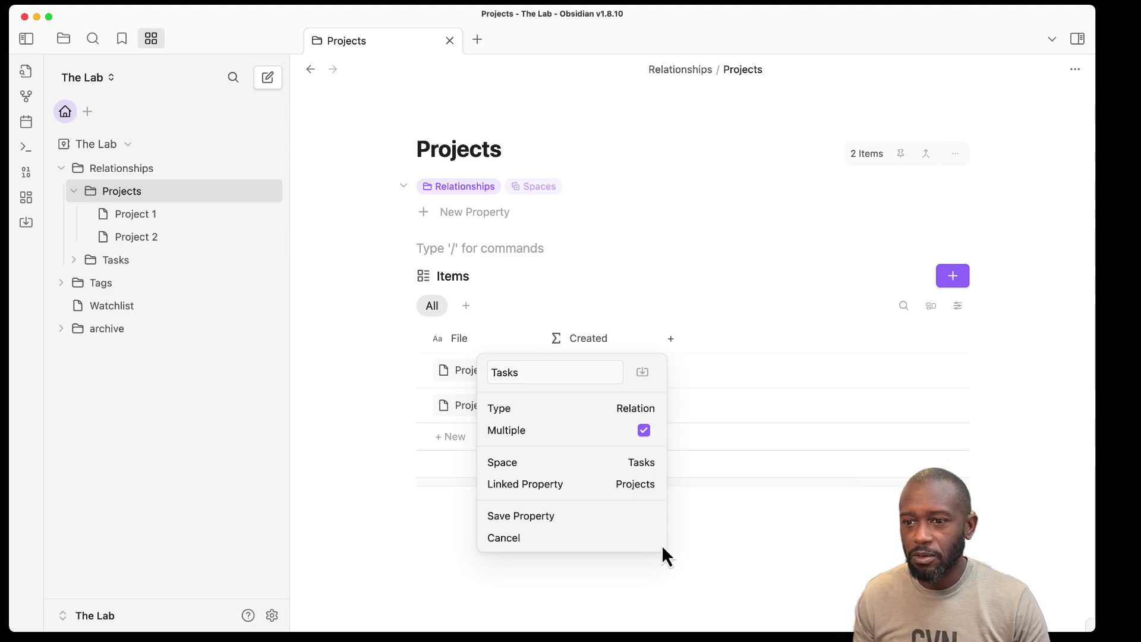
{"action": "left_click", "coordinate": [537, 517]}
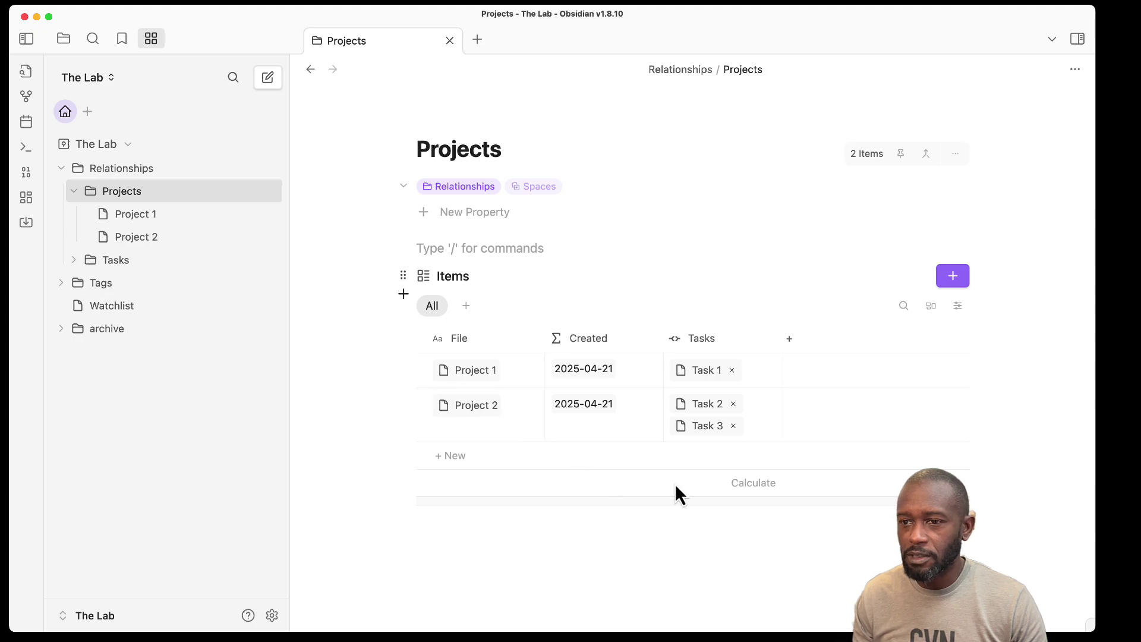
Remove Task 3 from Project 2's Tasks, assign Project 1 to Task 3 in the Tasks table, and reopen the Projects folder
{"action": "left_click", "coordinate": [733, 426]}
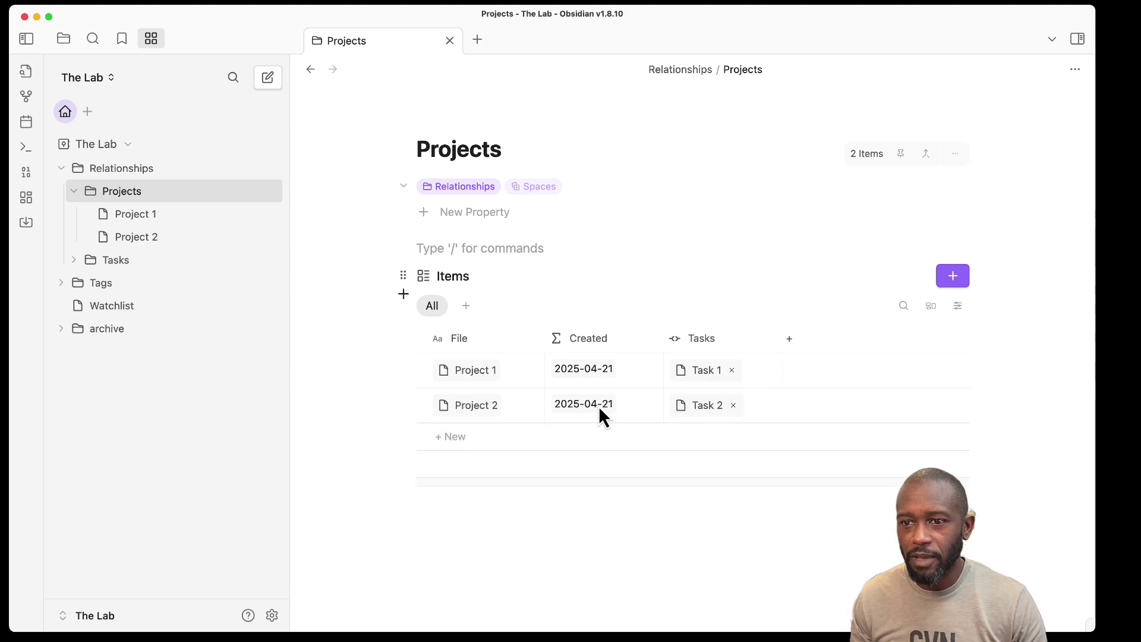
{"action": "left_click", "coordinate": [115, 259]}
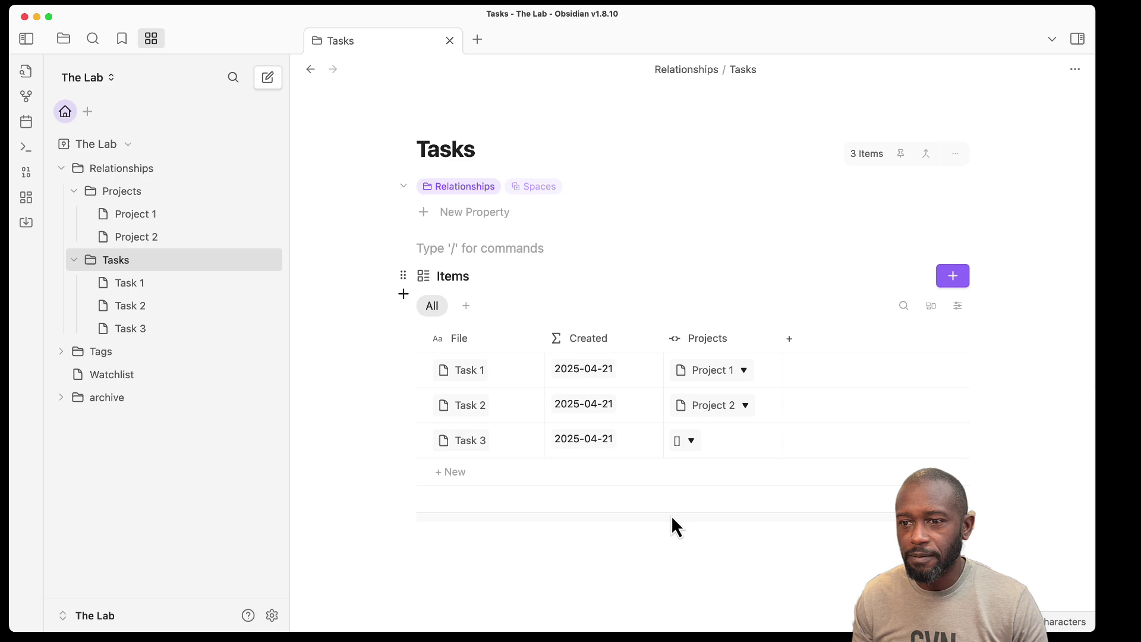
{"action": "left_click", "coordinate": [691, 440]}
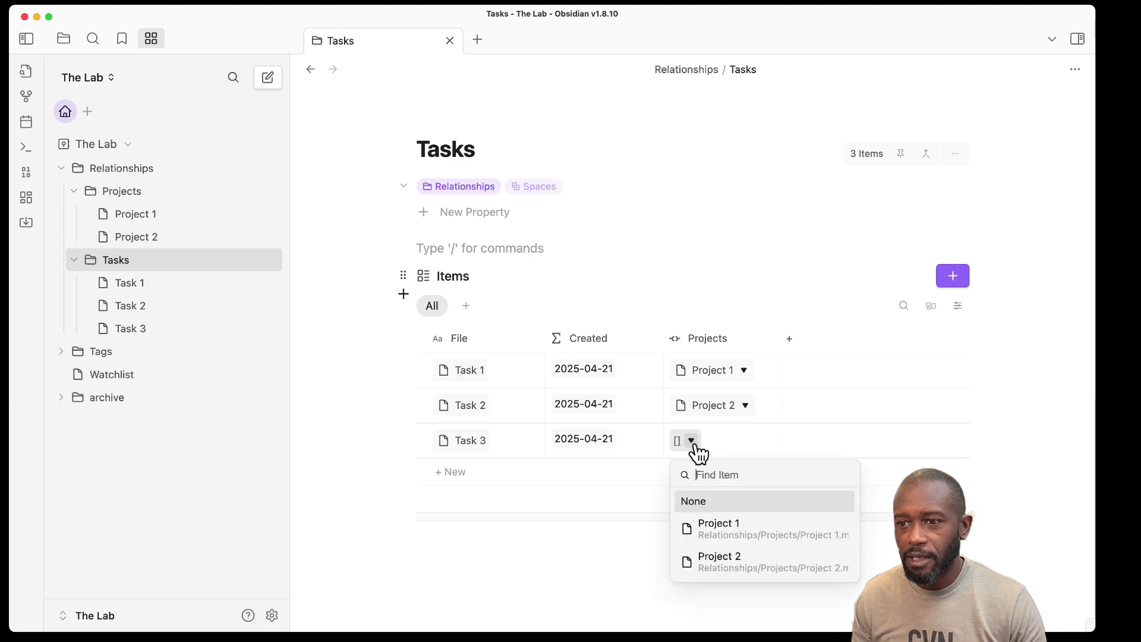
{"action": "left_click", "coordinate": [728, 533]}
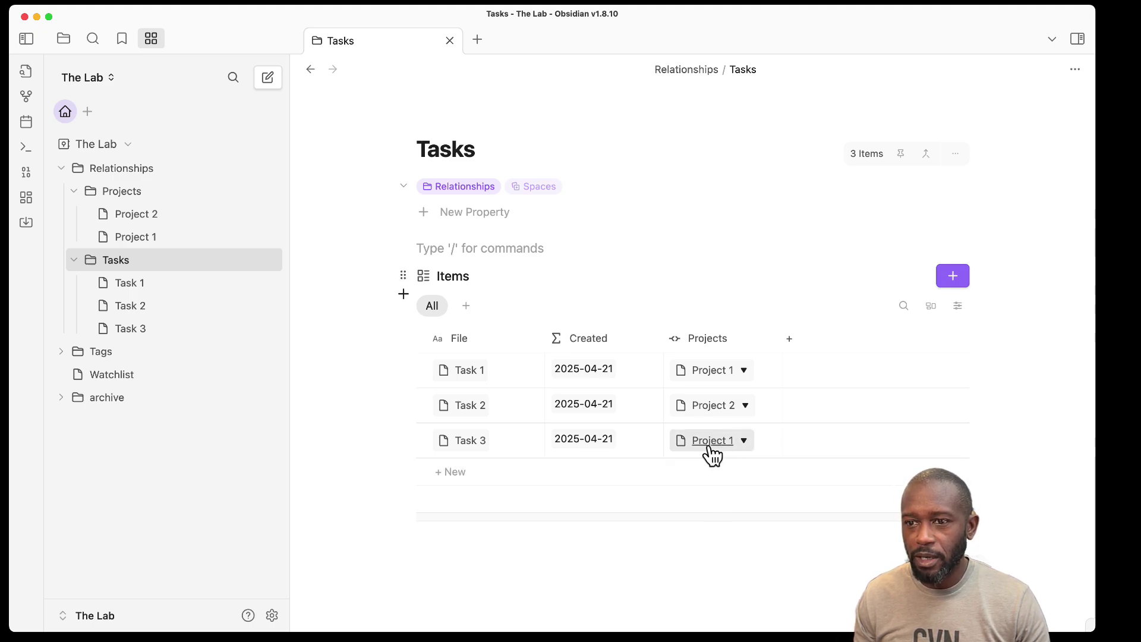
{"action": "left_click", "coordinate": [123, 192]}
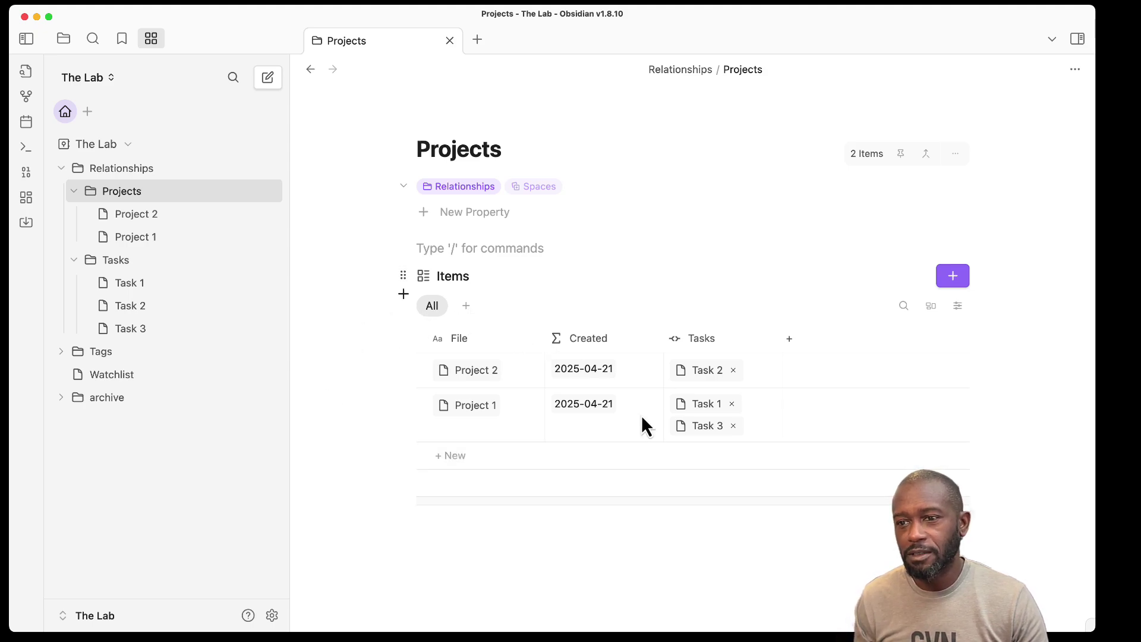
Review the installed community plugins in the settings
{"action": "left_click", "coordinate": [272, 616]}
{"action": "left_click", "coordinate": [180, 240]}
{"action": "scroll", "coordinate": [574, 426], "scroll_direction": "down", "scroll_amount": 1}
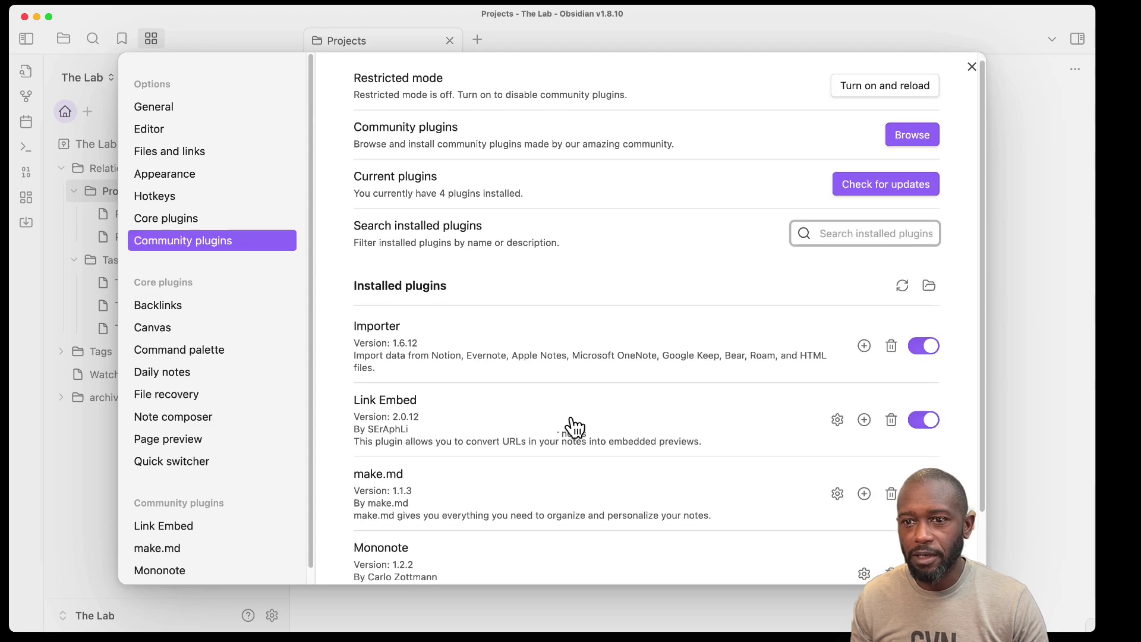
{"action": "scroll", "coordinate": [574, 426], "scroll_direction": "down", "scroll_amount": 3}
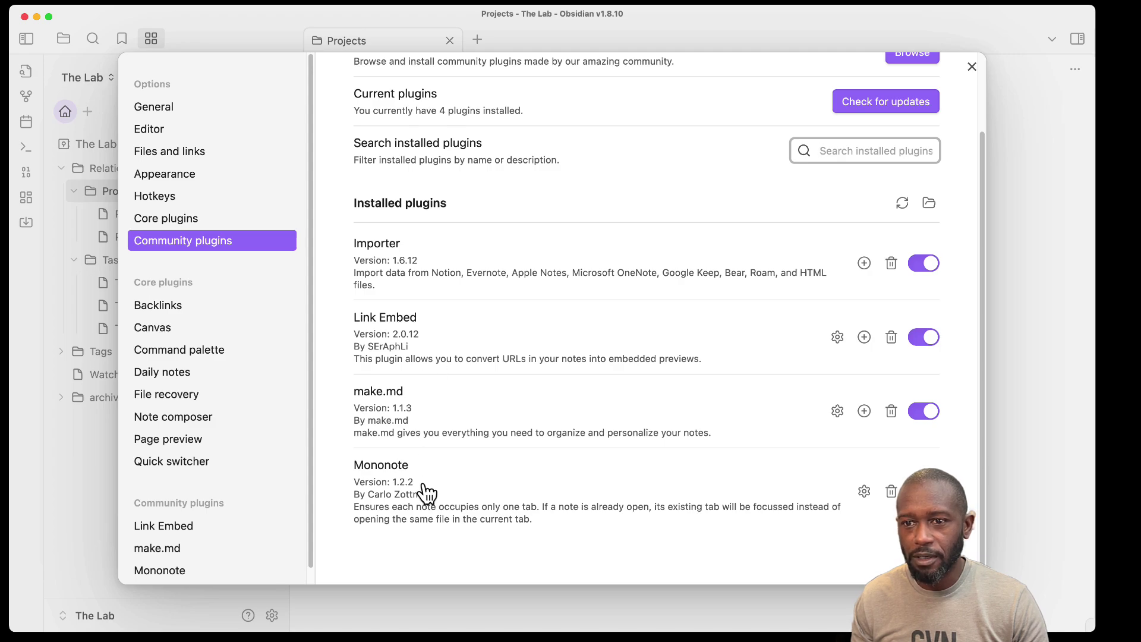
{"action": "left_click", "coordinate": [970, 66]}
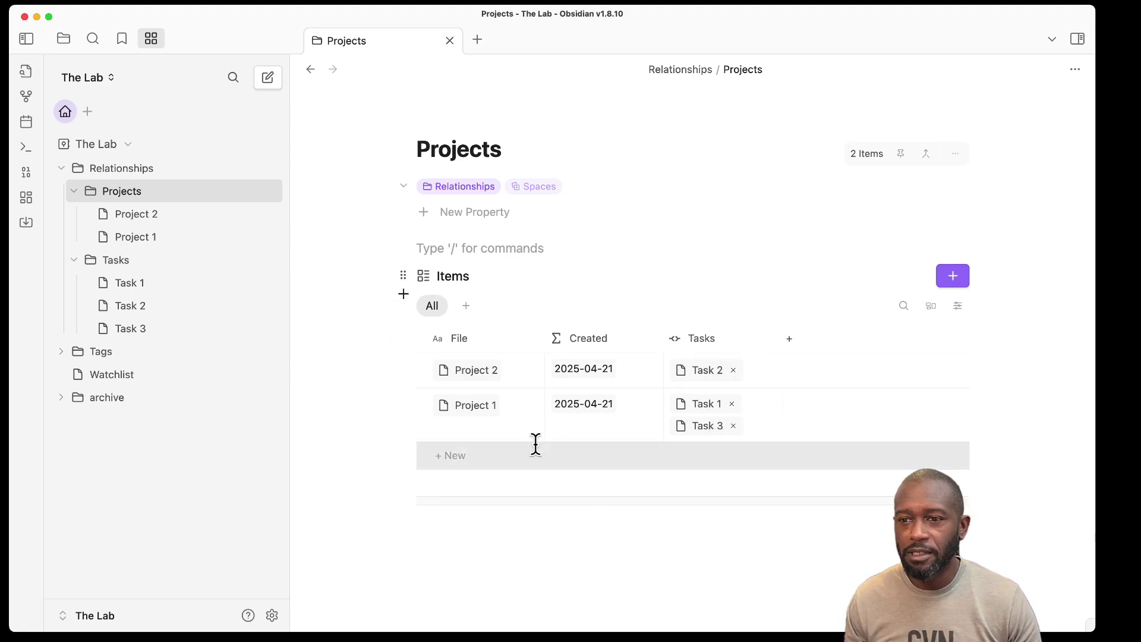
View the property types available for a new column in the Projects Items table
{"action": "left_click", "coordinate": [789, 338]}
{"action": "left_click", "coordinate": [734, 408]}
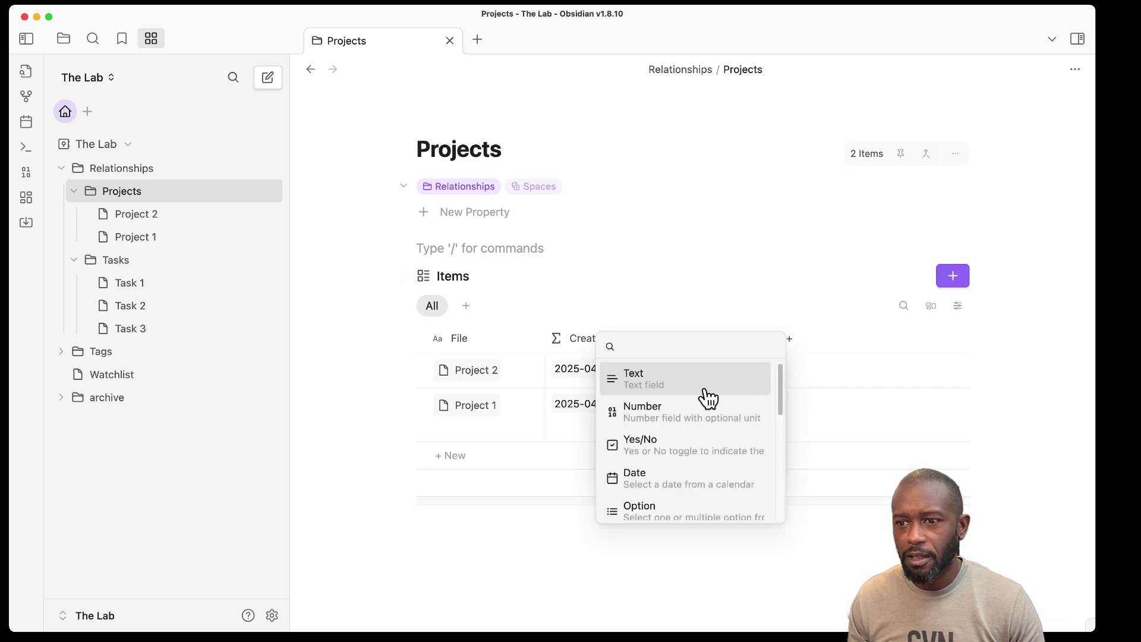
{"action": "left_click_drag", "start_coordinate": [781, 379], "coordinate": [806, 376]}
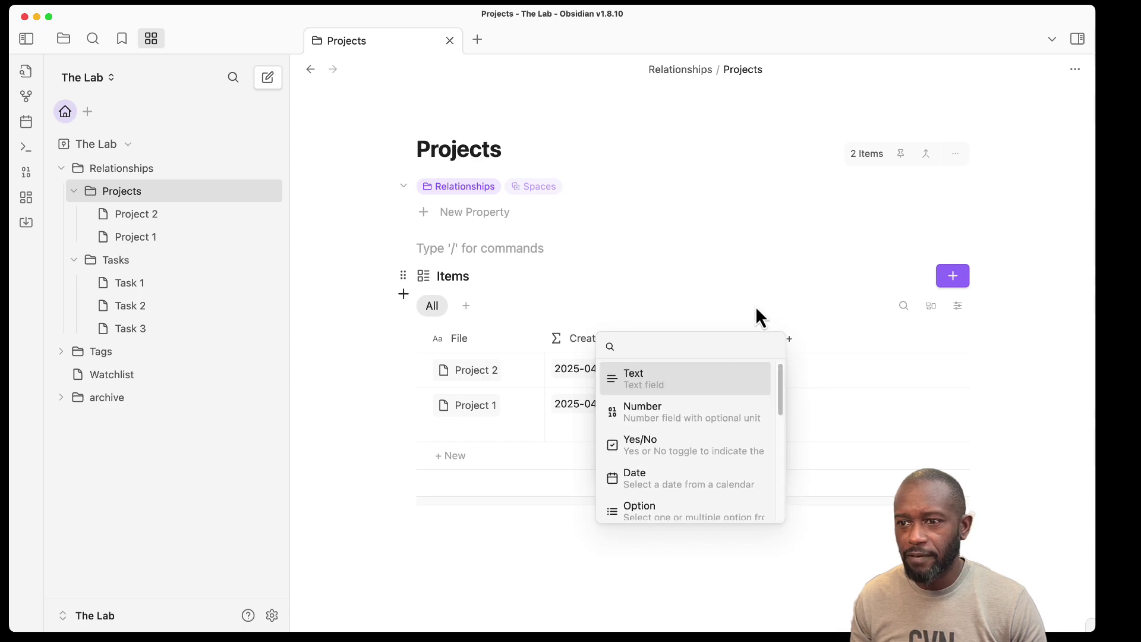
{"action": "left_click", "coordinate": [765, 322]}
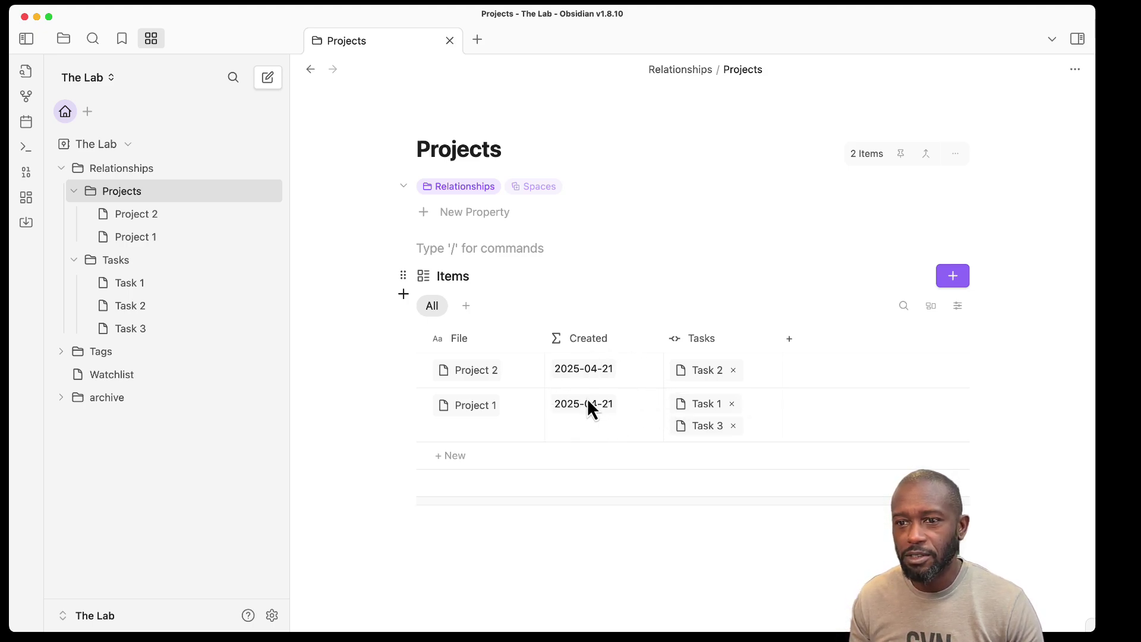
Open the Task 1 note and inspect its Projects property with the space properties collapsed and expanded
{"action": "left_click_drag", "start_coordinate": [127, 283], "coordinate": [155, 285]}
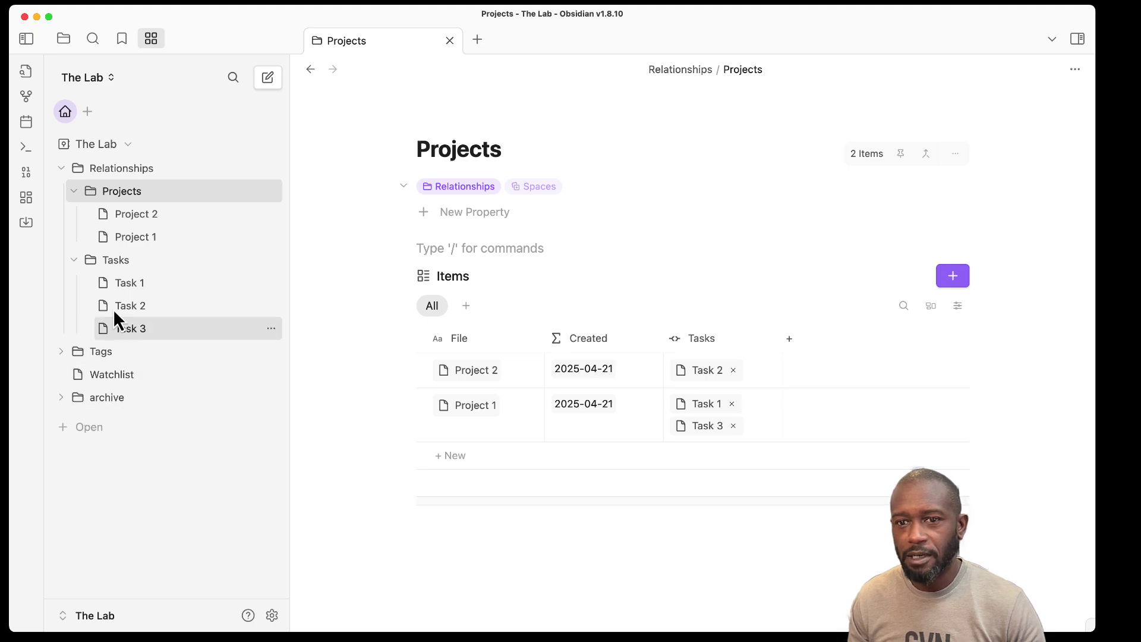
{"action": "left_click", "coordinate": [136, 284]}
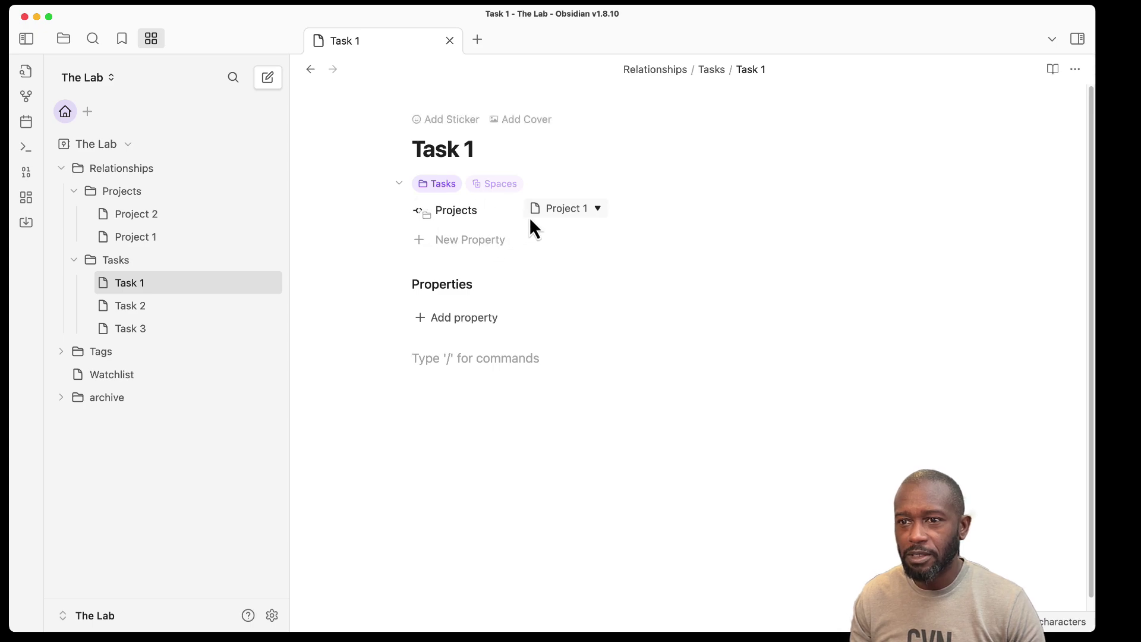
{"action": "left_click", "coordinate": [399, 183]}
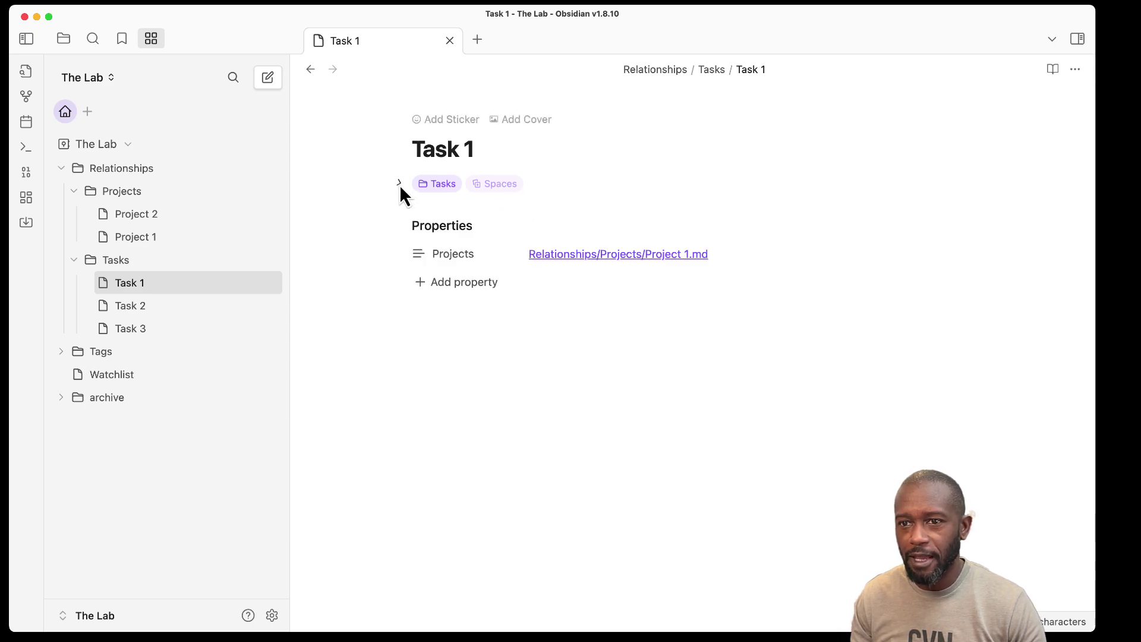
{"action": "left_click", "coordinate": [399, 183]}
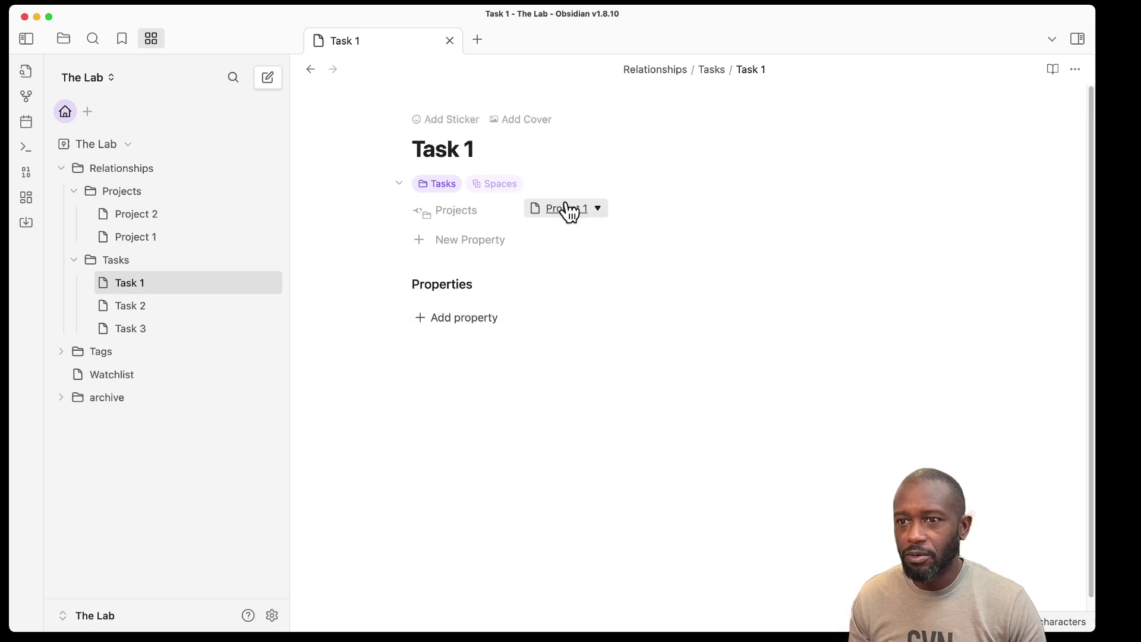
Switch Task 1 to Source mode and examine the Projects line in its frontmatter
{"action": "left_click", "coordinate": [1075, 70]}
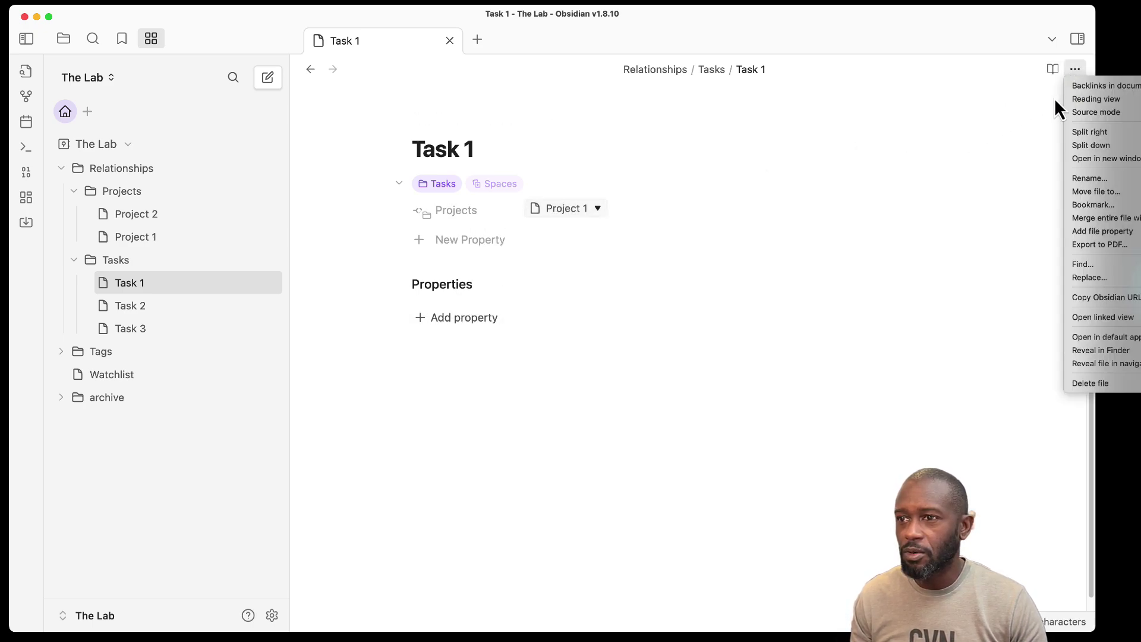
{"action": "left_click", "coordinate": [1095, 112]}
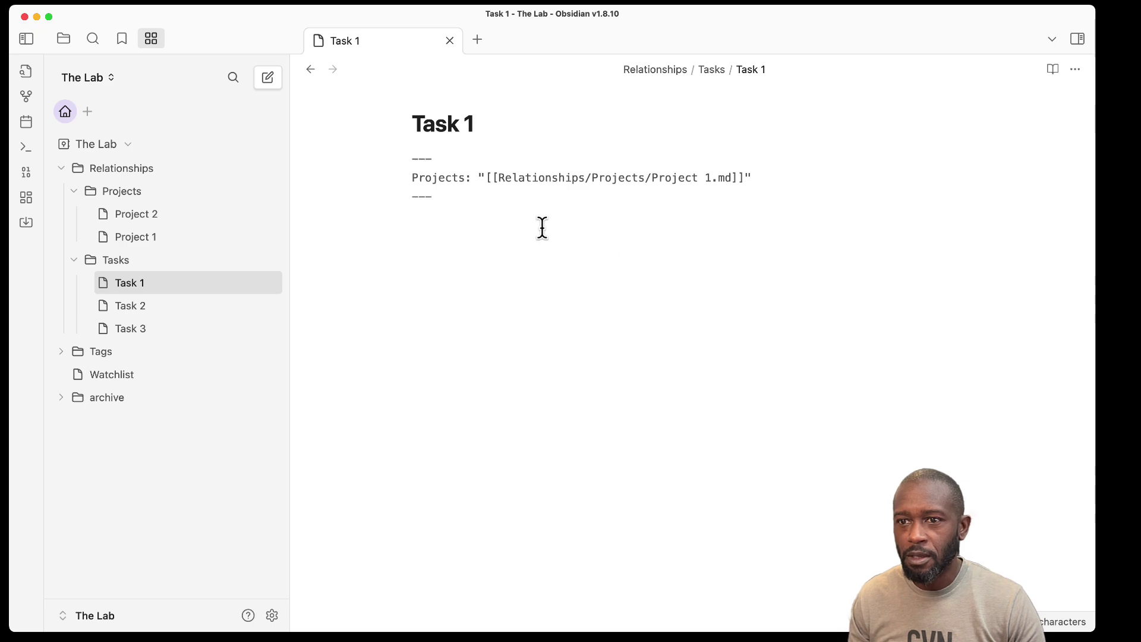
{"action": "double_click", "coordinate": [433, 182]}
{"action": "left_click", "coordinate": [457, 239]}
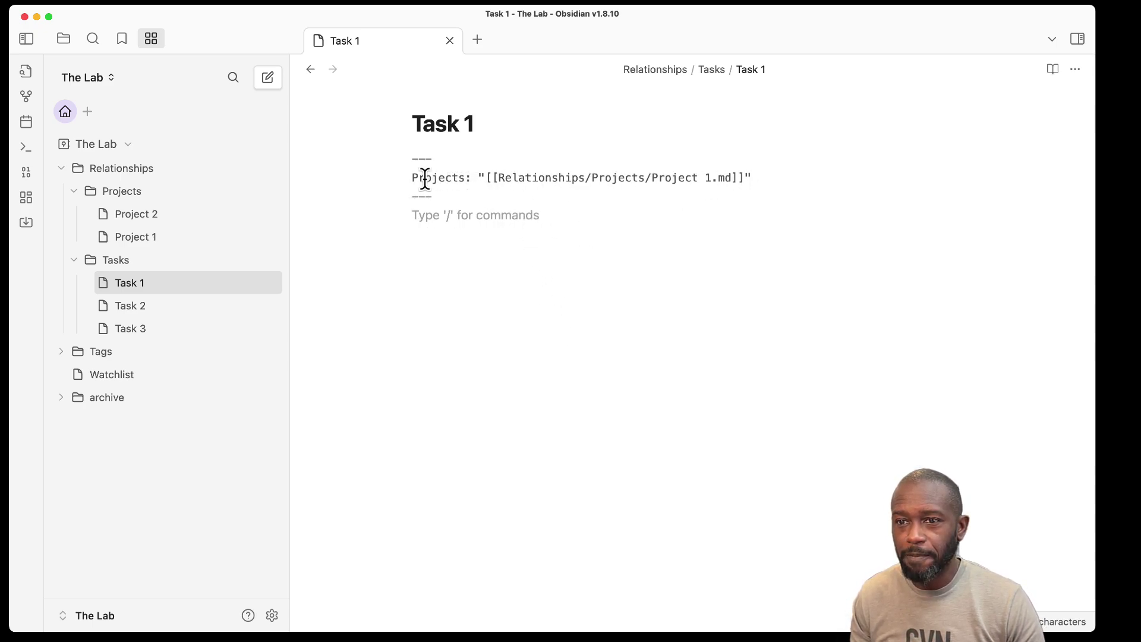
{"action": "left_click_drag", "start_coordinate": [411, 177], "coordinate": [751, 179]}
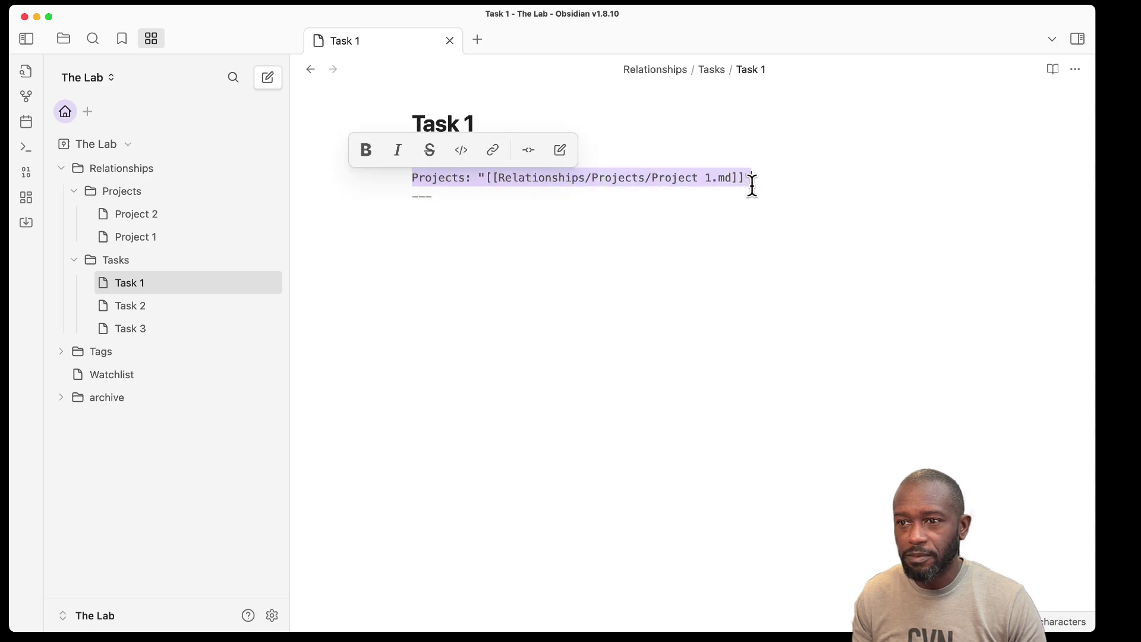
{"action": "left_click", "coordinate": [550, 222]}
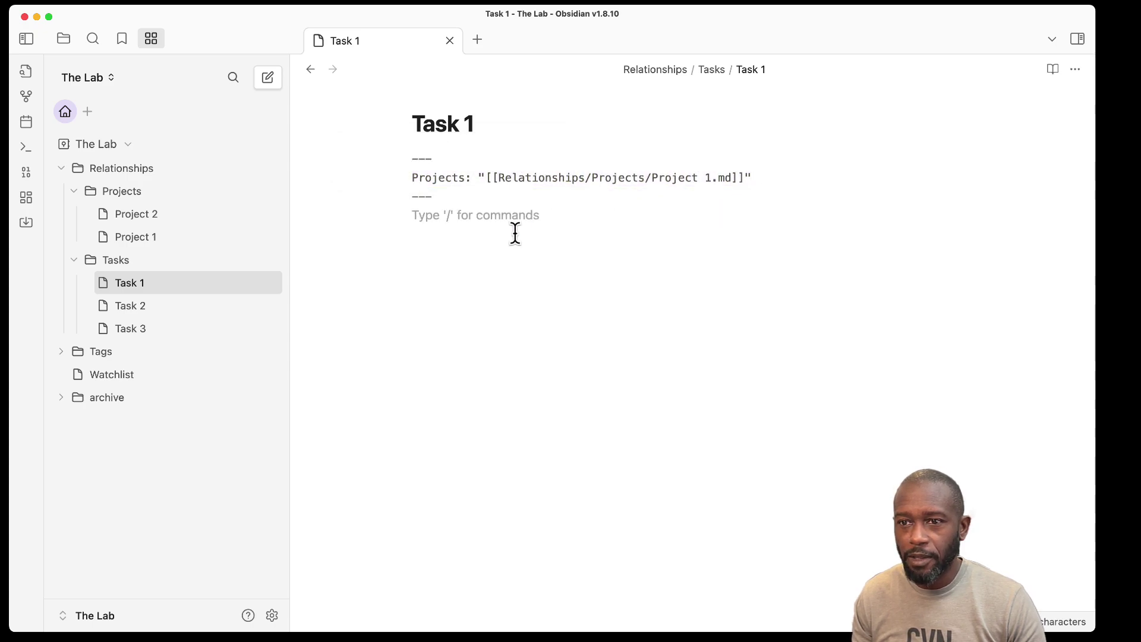
{"action": "left_click", "coordinate": [440, 178]}
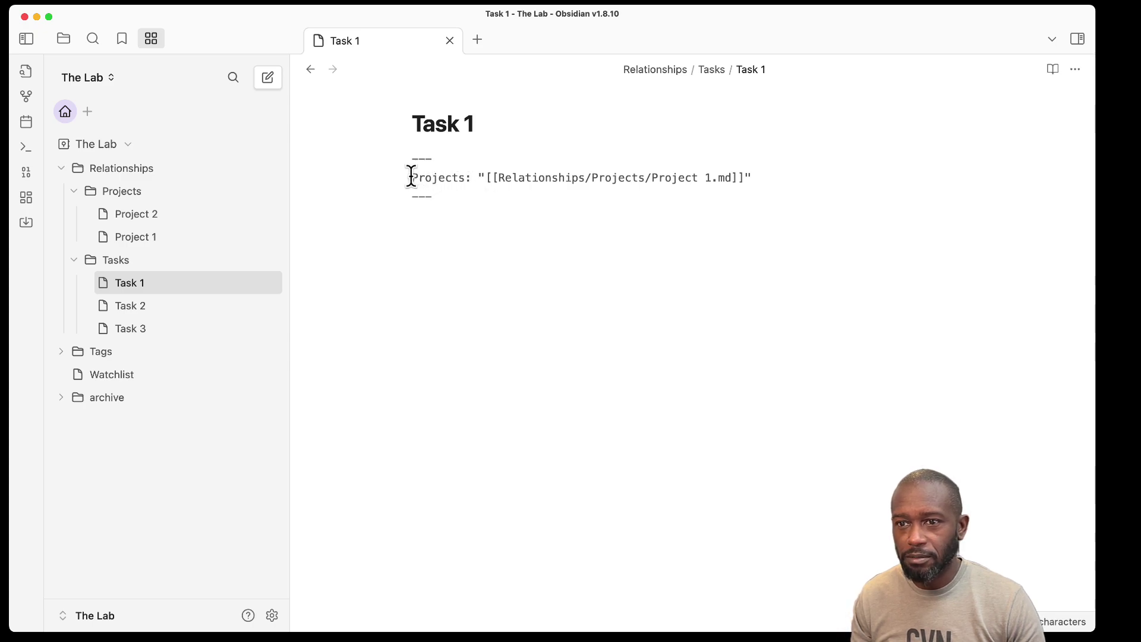
{"action": "left_click_drag", "start_coordinate": [411, 178], "coordinate": [467, 177]}
{"action": "left_click", "coordinate": [453, 214]}
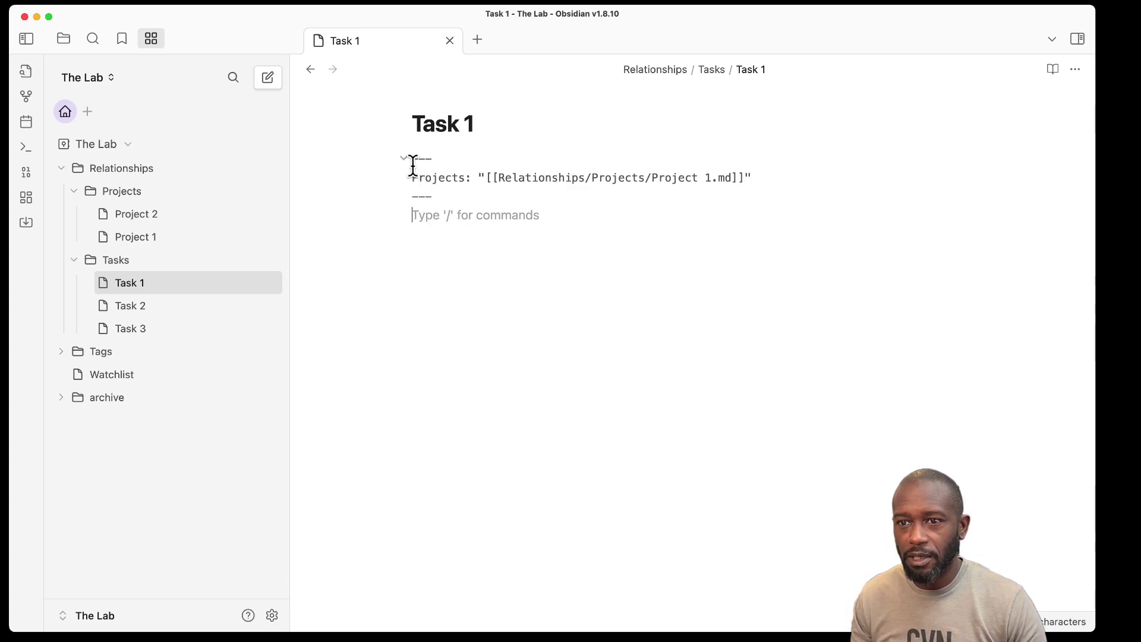
{"action": "left_click_drag", "start_coordinate": [415, 175], "coordinate": [674, 174]}
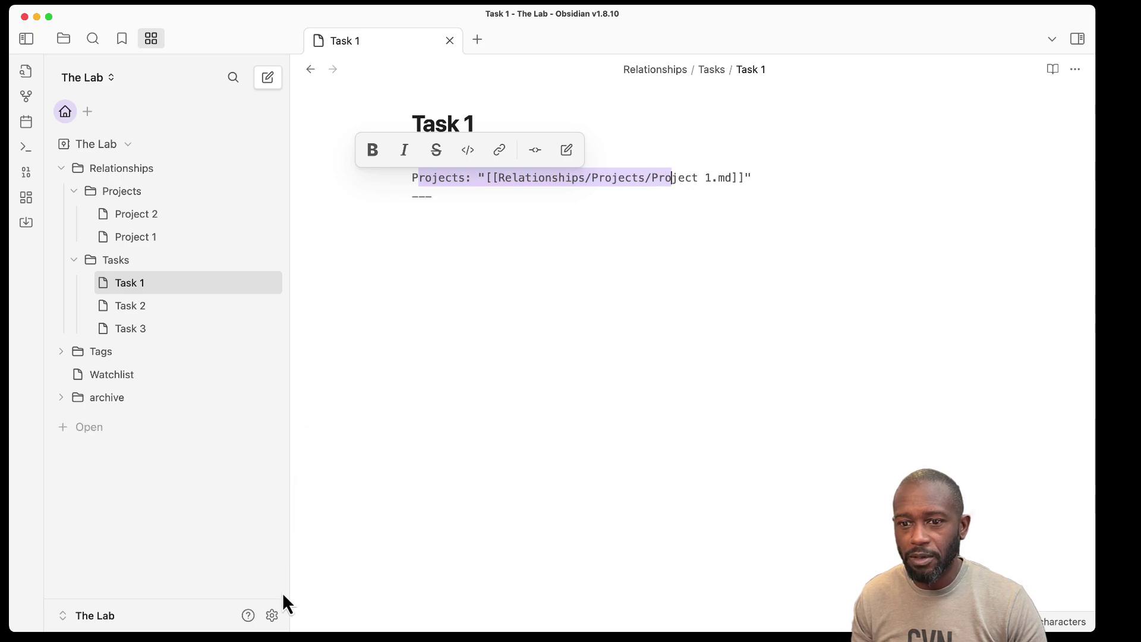
Turn off Sync Context Fields to Frontmatter and Sync Formula Fields to Frontmatter in the make.md settings, and restart Obsidian
{"action": "left_click", "coordinate": [271, 614]}
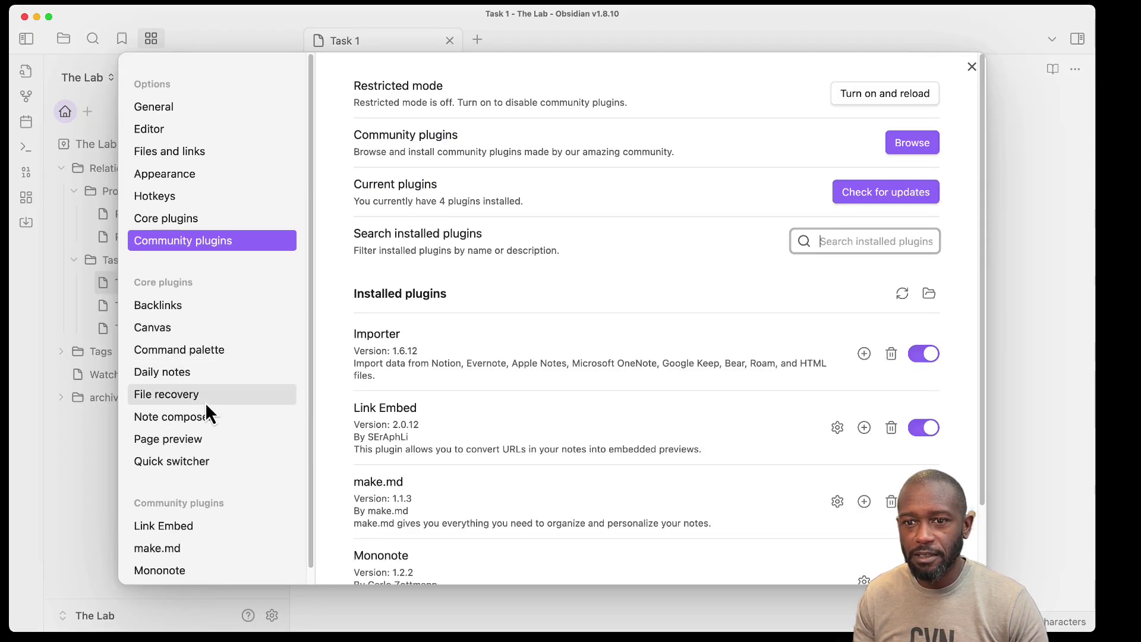
{"action": "scroll", "coordinate": [201, 487], "scroll_direction": "down", "scroll_amount": 1}
{"action": "left_click", "coordinate": [180, 530]}
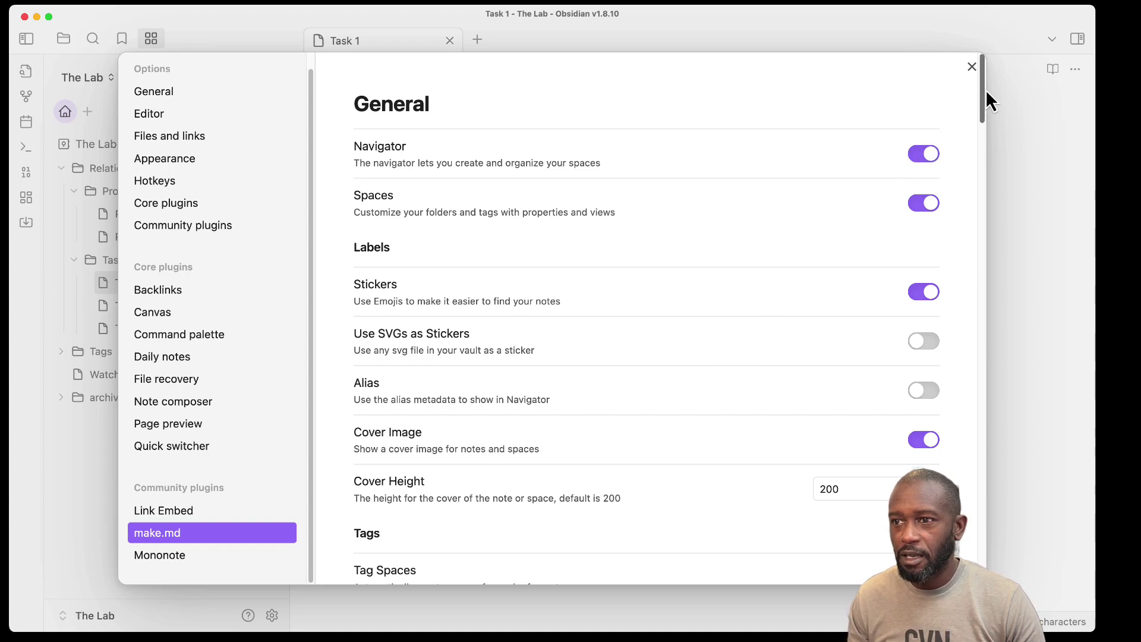
{"action": "left_click_drag", "start_coordinate": [983, 88], "coordinate": [979, 303]}
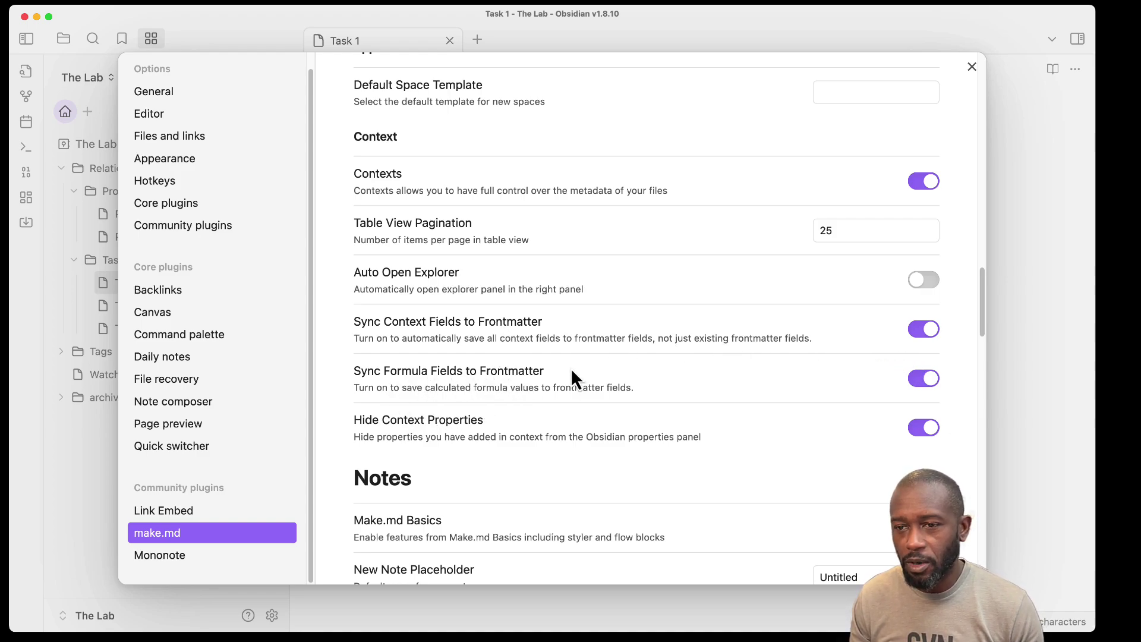
{"action": "left_click", "coordinate": [920, 330]}
{"action": "left_click", "coordinate": [915, 375]}
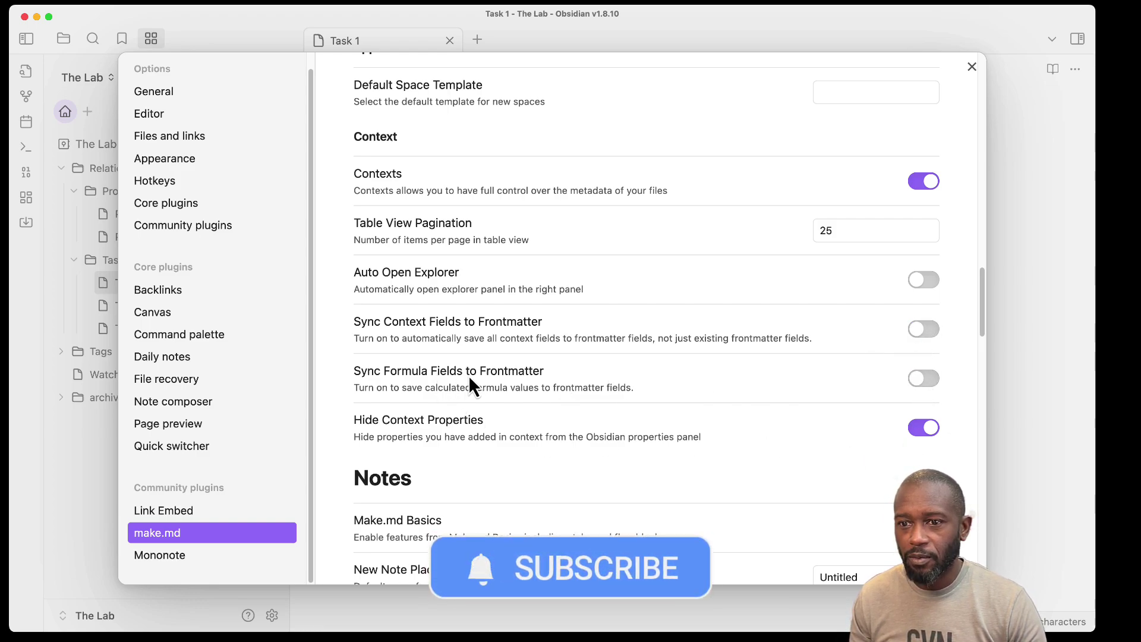
{"action": "left_click", "coordinate": [971, 67]}
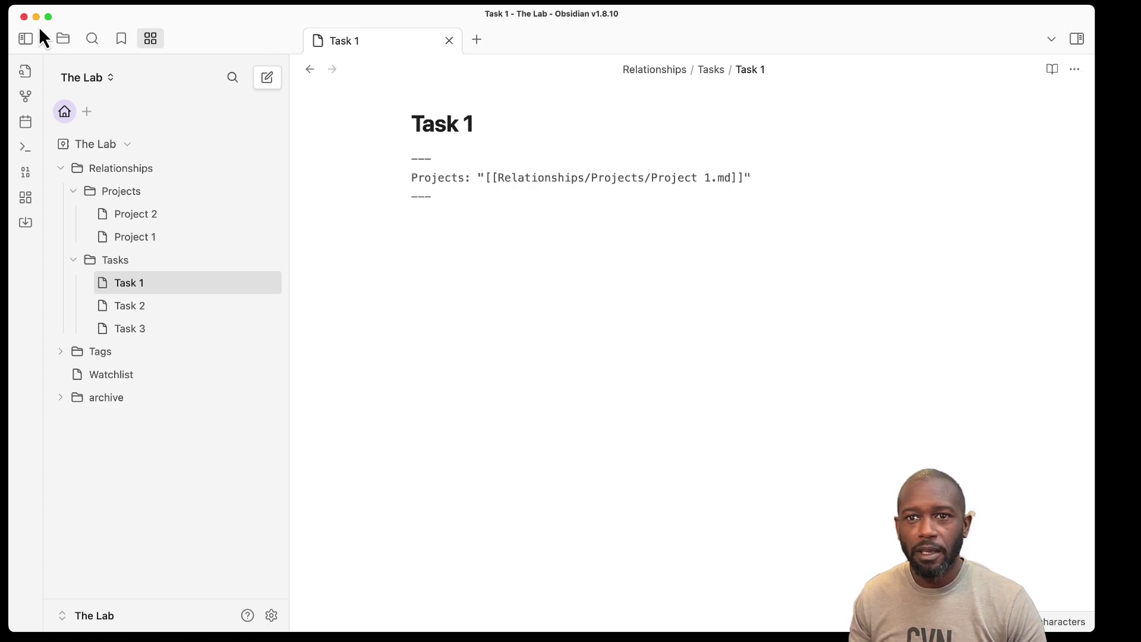
{"action": "left_click", "coordinate": [24, 17]}
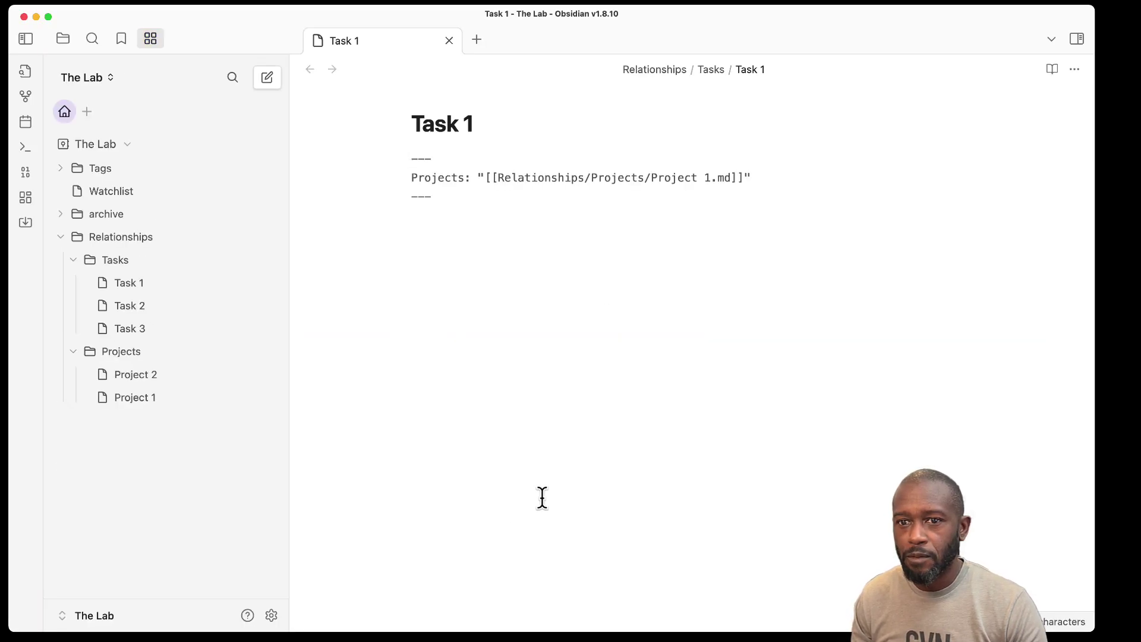
Check the relations in the Tasks folder table and in the Project 2 and Project 1 notes
{"action": "left_click", "coordinate": [108, 238]}
{"action": "left_click", "coordinate": [112, 260]}
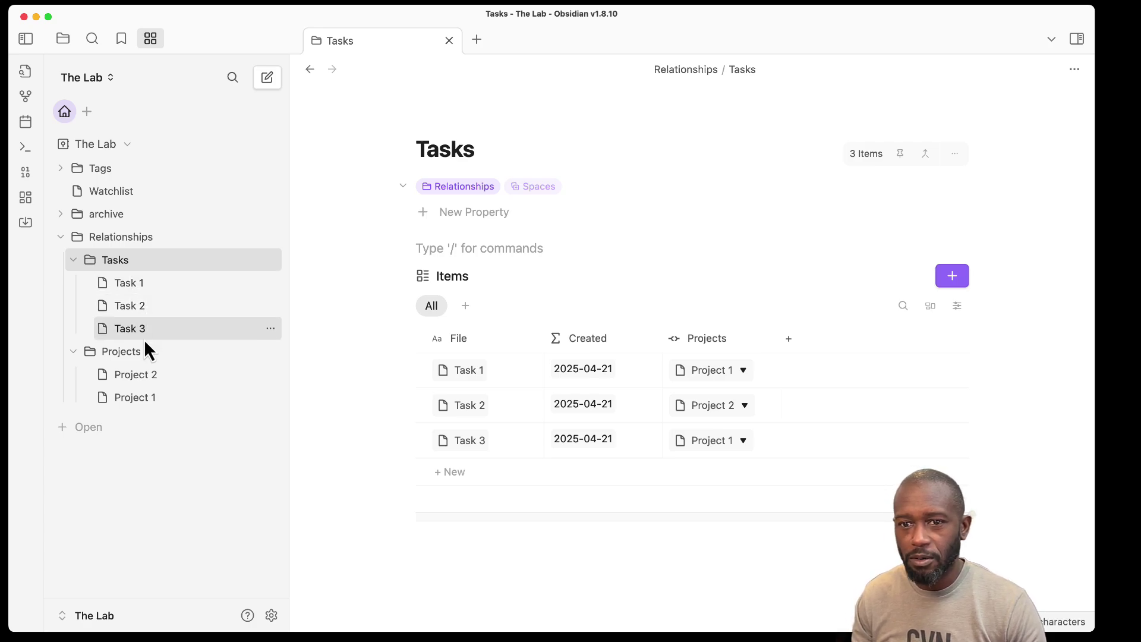
{"action": "left_click", "coordinate": [137, 380]}
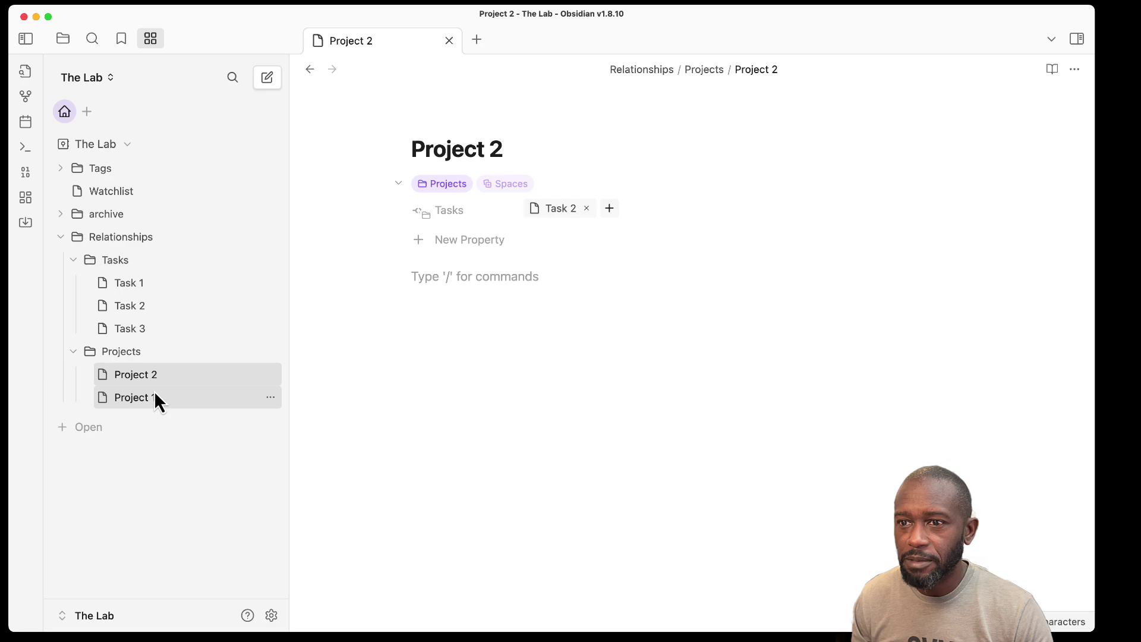
{"action": "left_click", "coordinate": [136, 398]}
Open the Task 3 note, examine its Projects frontmatter in Source mode, and return to the normal editing view
{"action": "left_click", "coordinate": [113, 328]}
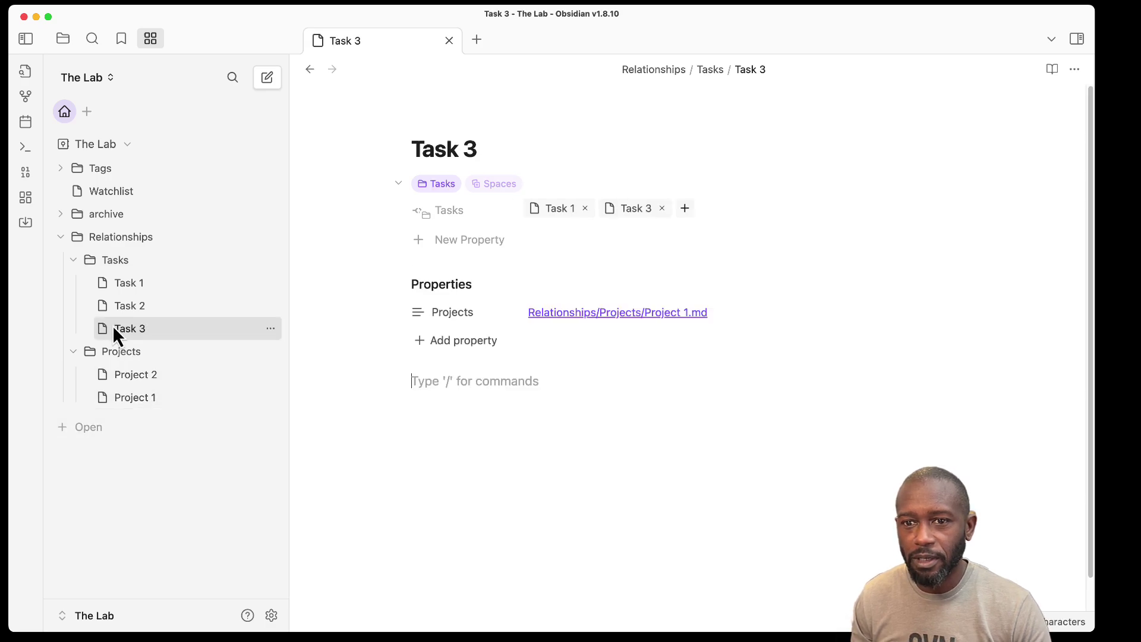
{"action": "left_click", "coordinate": [1074, 69]}
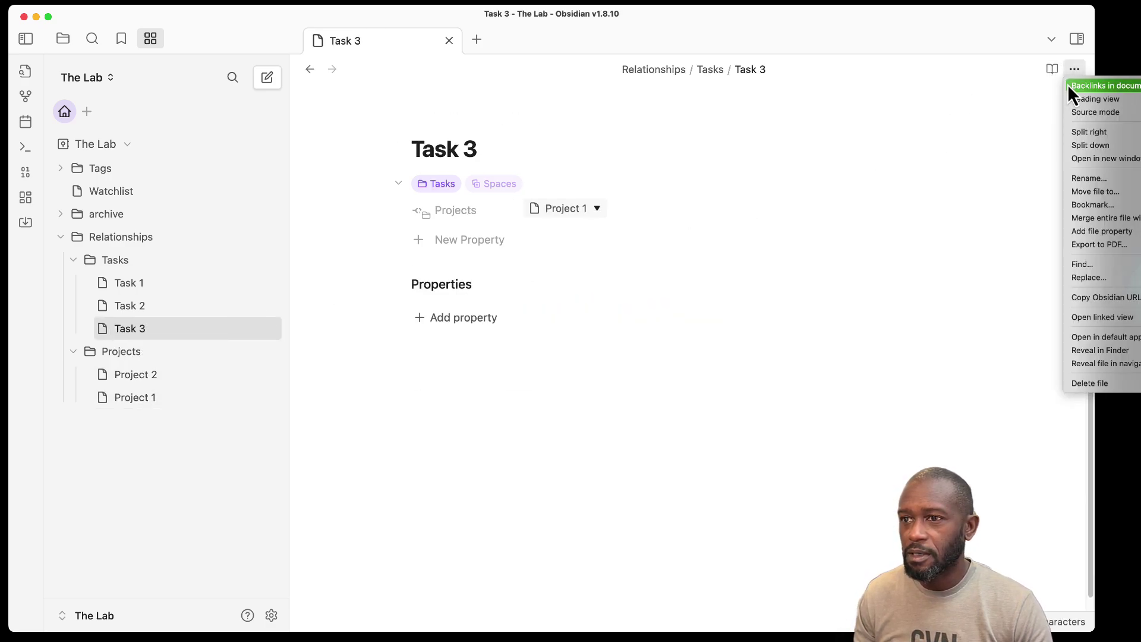
{"action": "left_click", "coordinate": [1103, 112]}
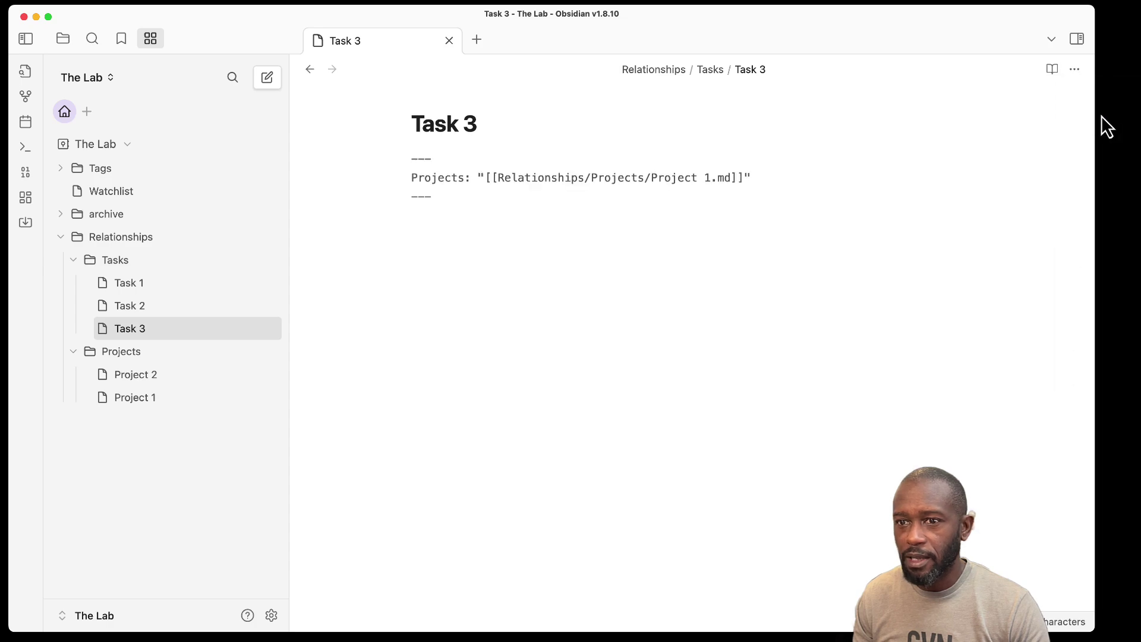
{"action": "left_click", "coordinate": [1079, 73]}
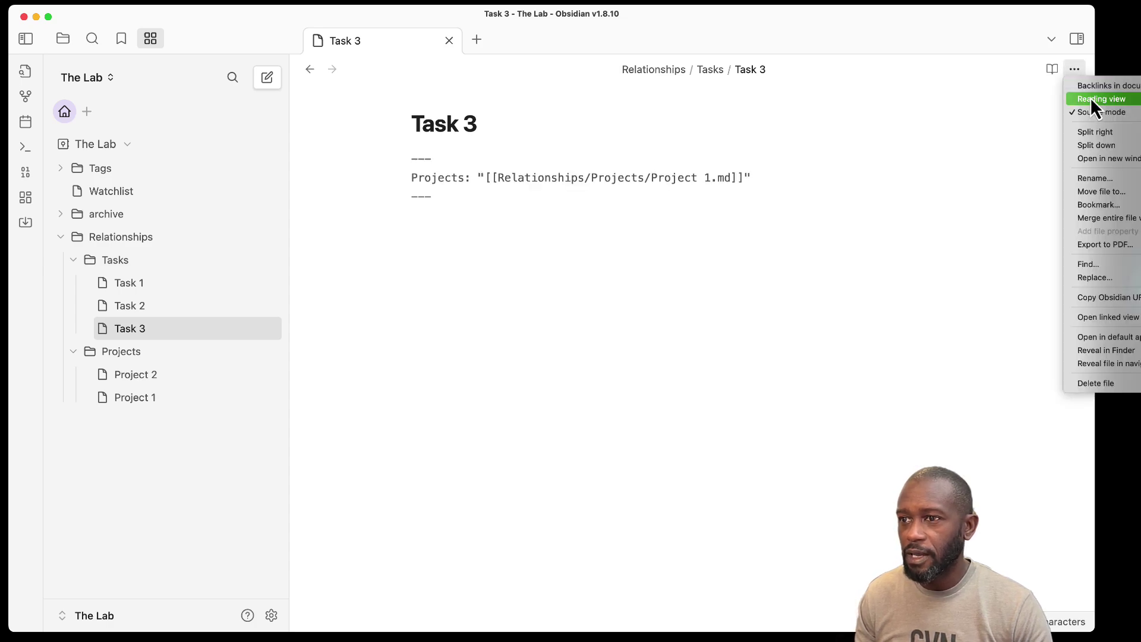
{"action": "left_click", "coordinate": [1092, 115]}
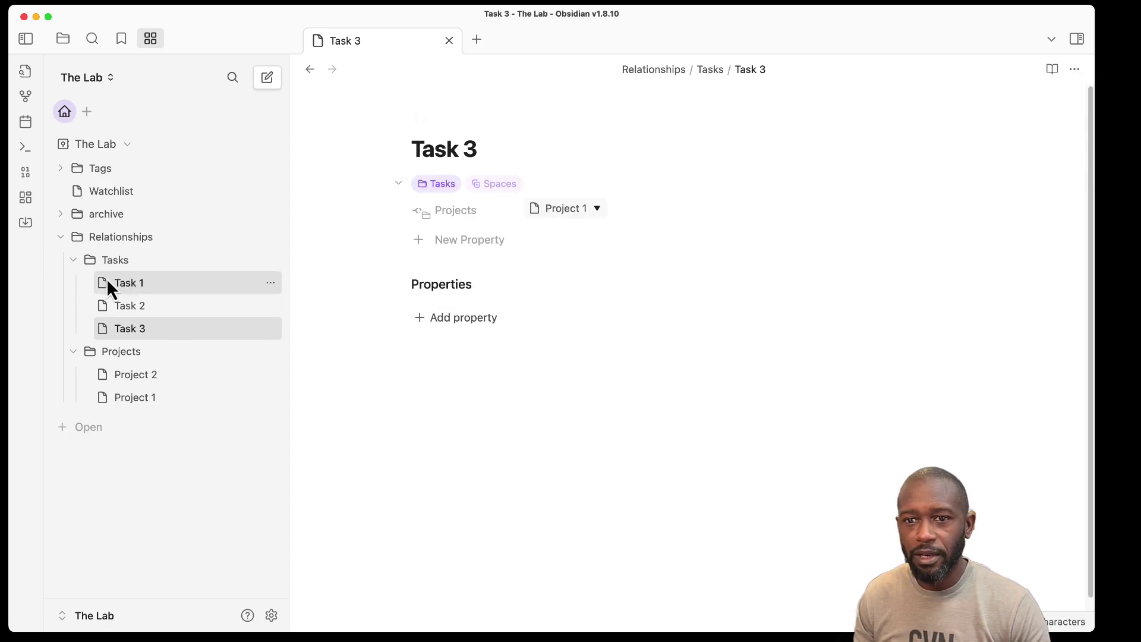
Create a new note named Task 4 in the Tasks folder
{"action": "left_click", "coordinate": [114, 262]}
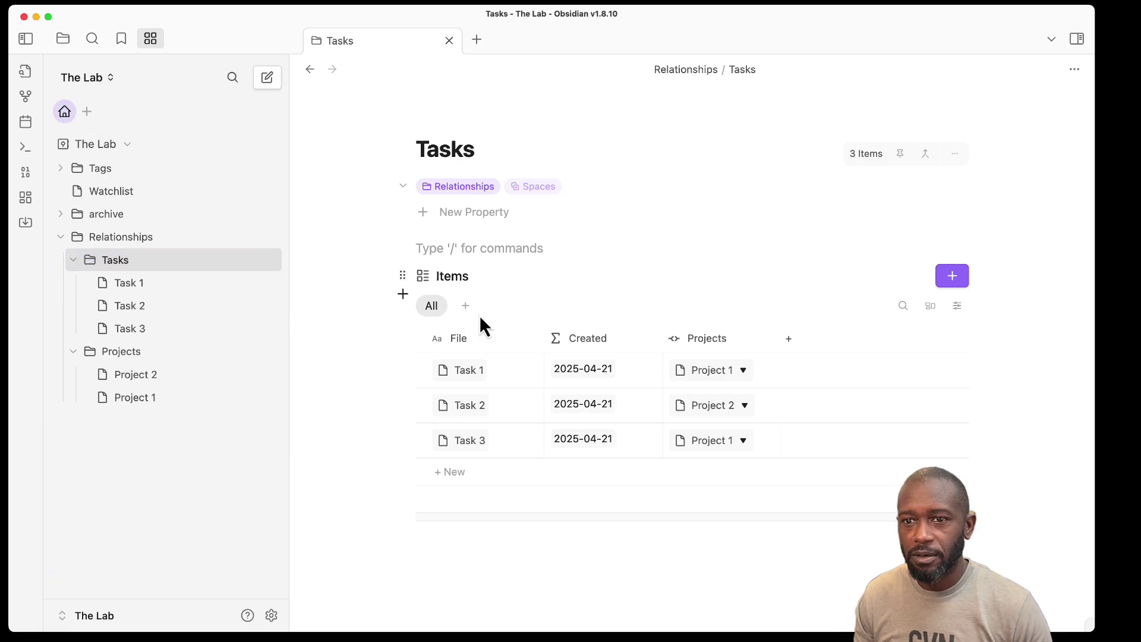
{"action": "mouse_move", "coordinate": [254, 273]}
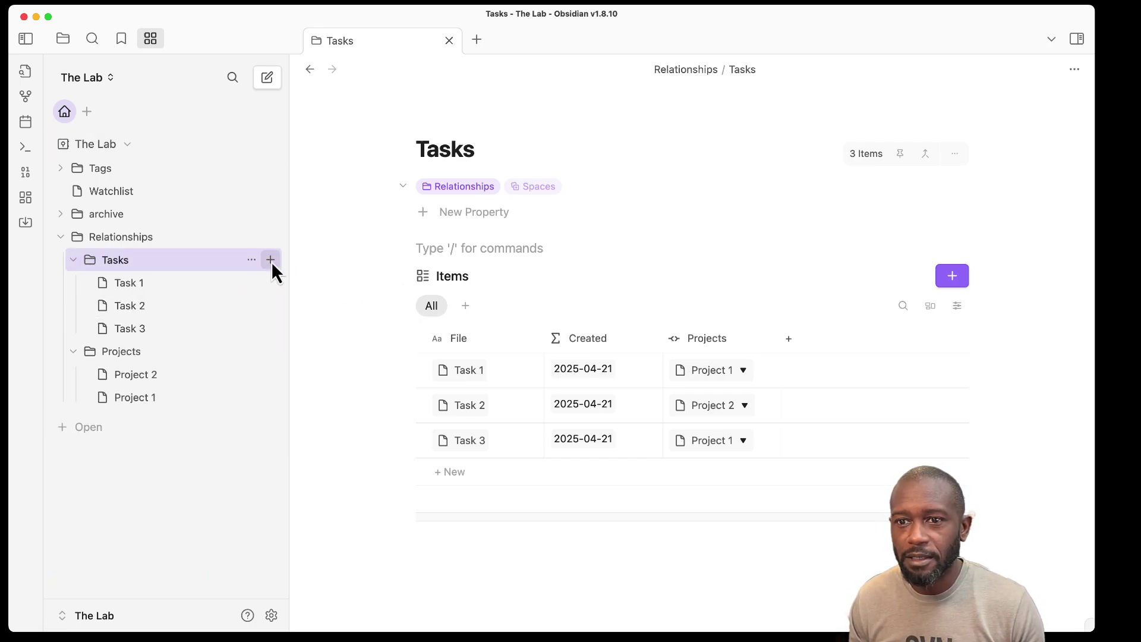
{"action": "left_click", "coordinate": [269, 264]}
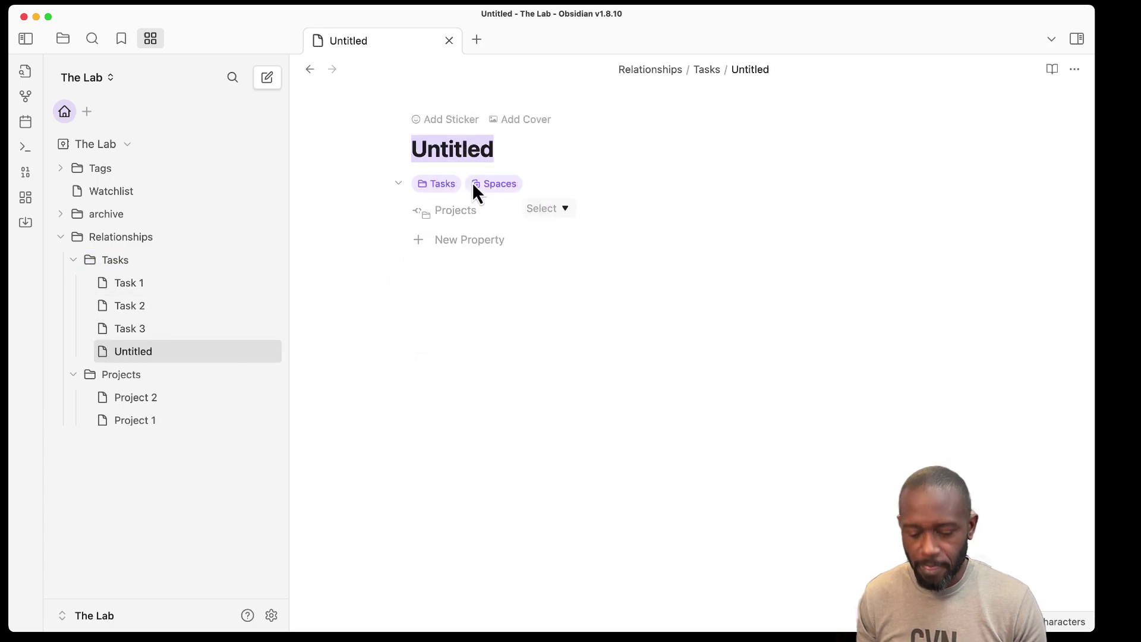
{"action": "type", "text": "Task"}
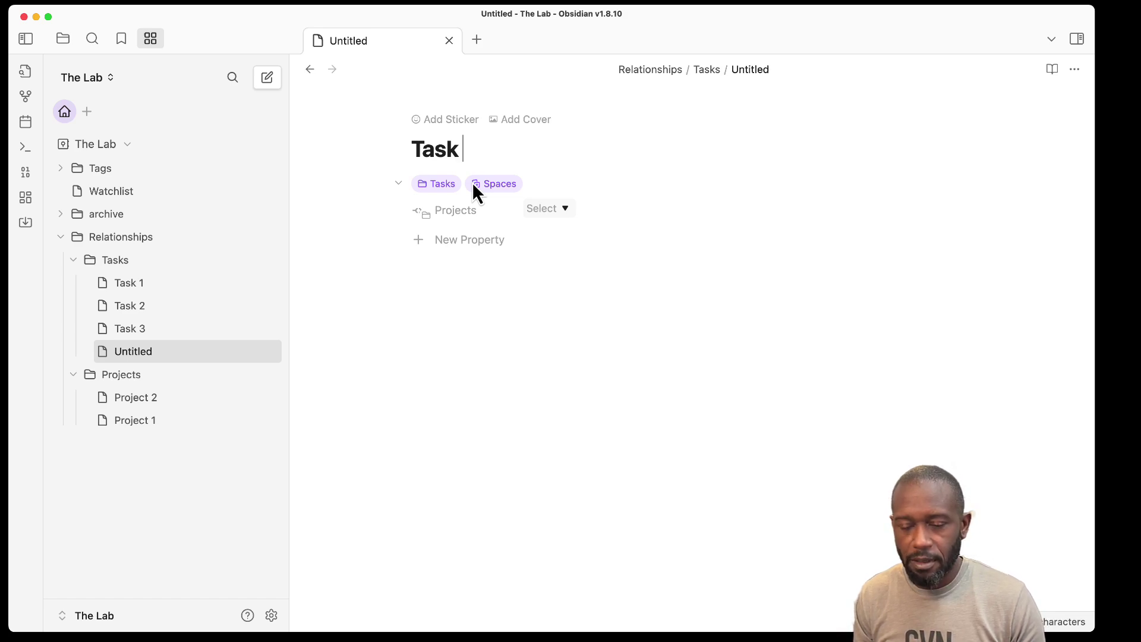
{"action": "type", "text": " 4"}
{"action": "key", "text": "Return"}
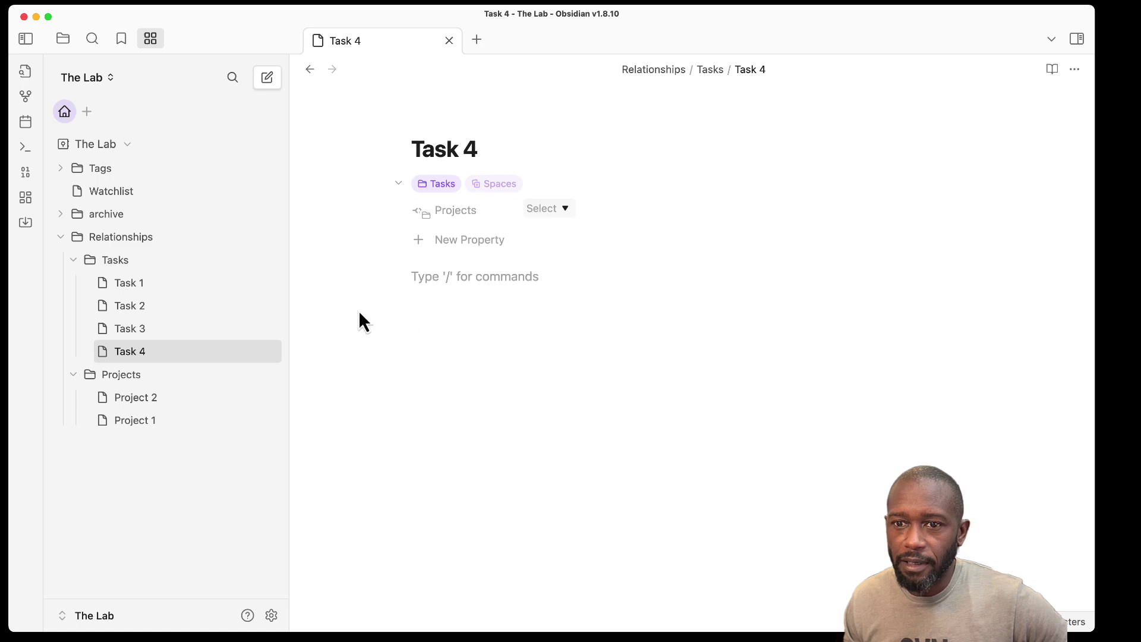
Set Task 4's Projects relation to Project 2 in the Tasks folder table
{"action": "left_click", "coordinate": [118, 265]}
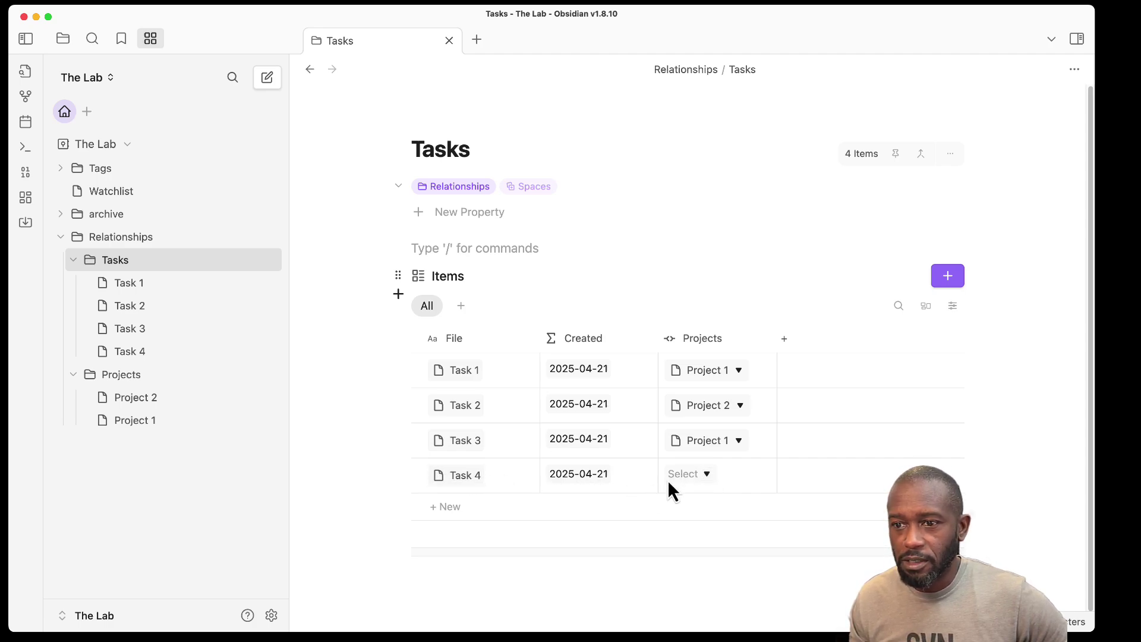
{"action": "left_click", "coordinate": [707, 473]}
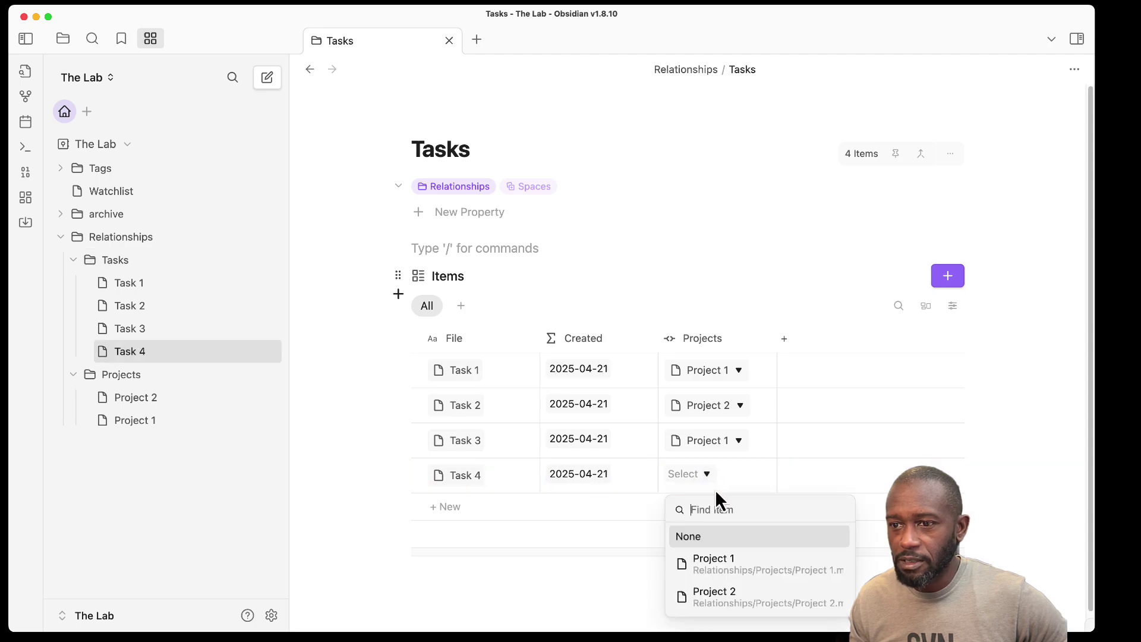
{"action": "left_click", "coordinate": [746, 595]}
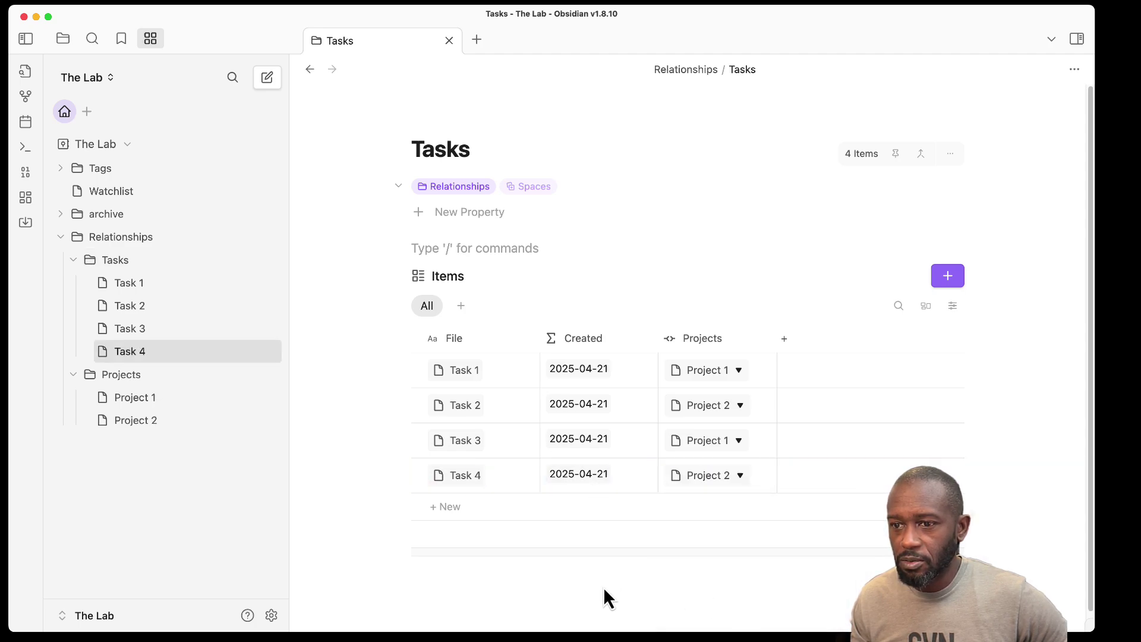
{"action": "left_click", "coordinate": [451, 540]}
{"action": "left_click", "coordinate": [409, 492]}
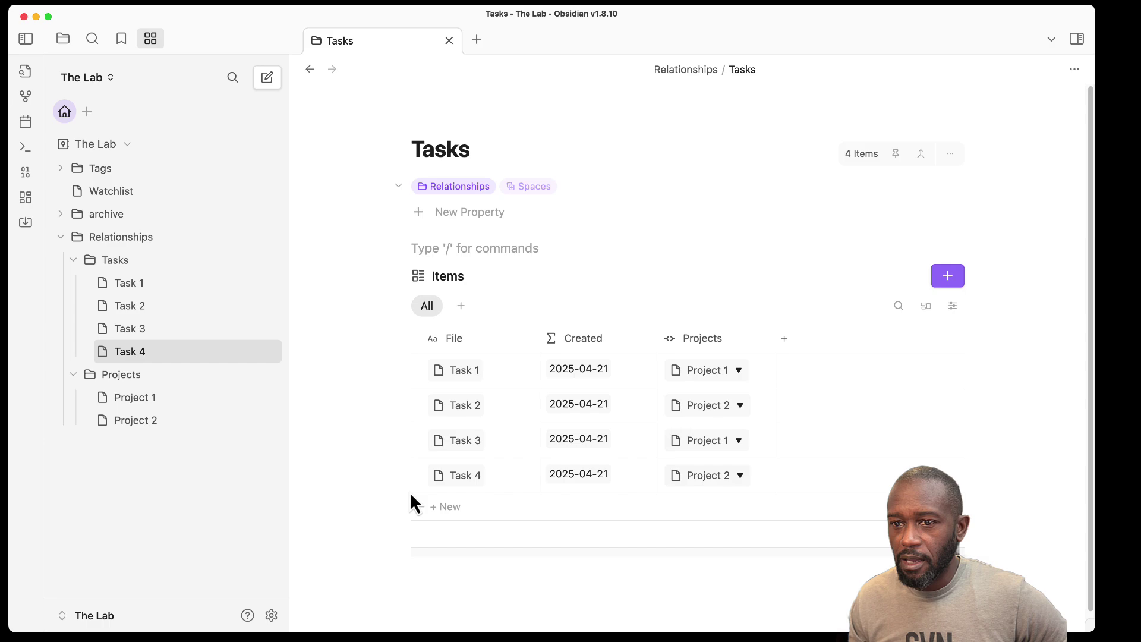
Open the Task 4 note and check in Source mode whether the relation is stored in its frontmatter
{"action": "left_click", "coordinate": [465, 477]}
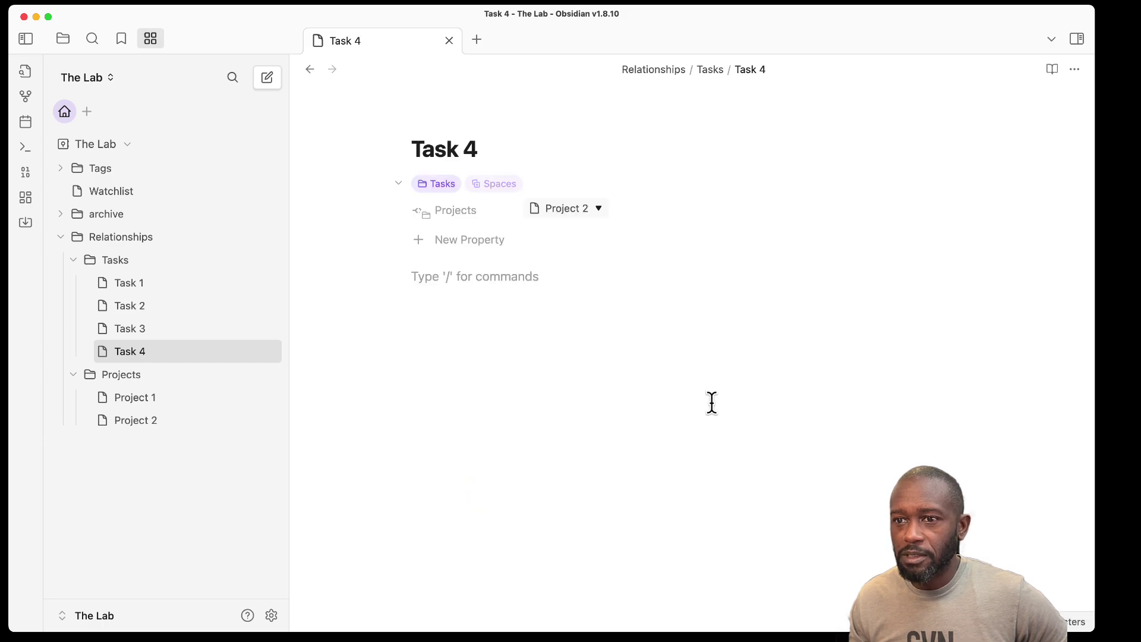
{"action": "left_click", "coordinate": [1074, 70]}
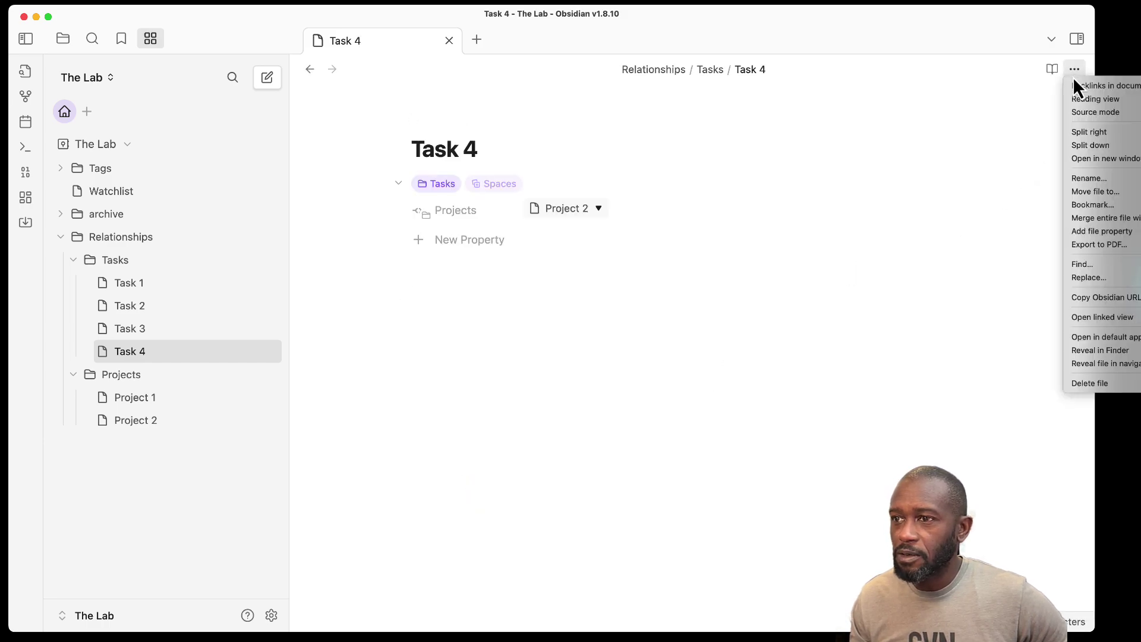
{"action": "left_click", "coordinate": [1097, 112]}
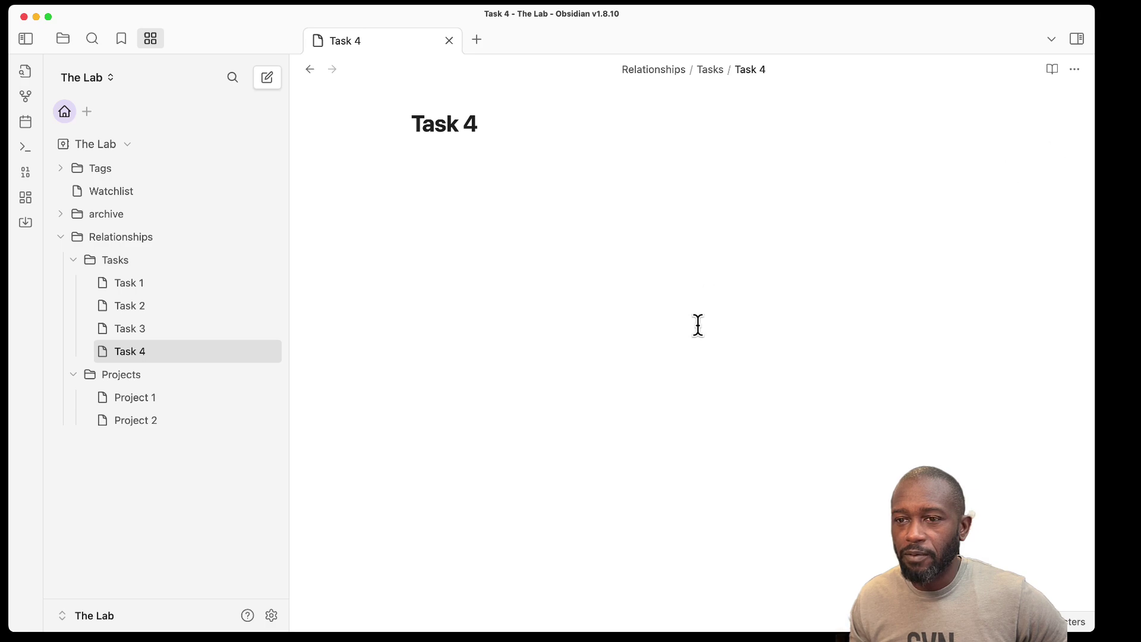
{"action": "left_click", "coordinate": [461, 179]}
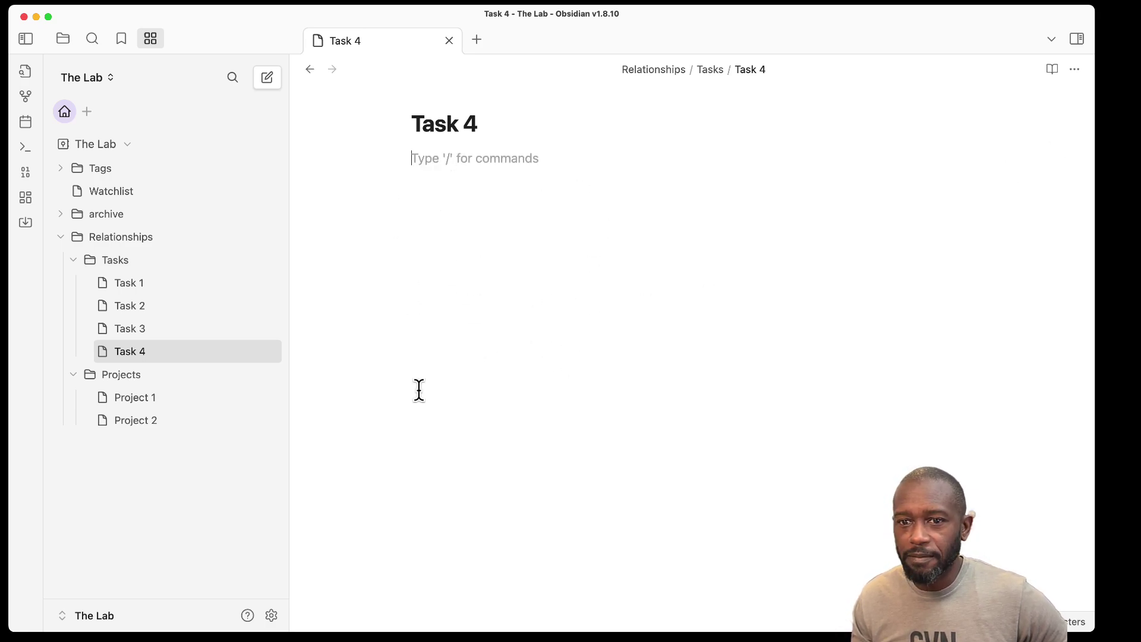
Compare Task 3's Projects property between Source mode and the normal editing view
{"action": "left_click", "coordinate": [129, 328]}
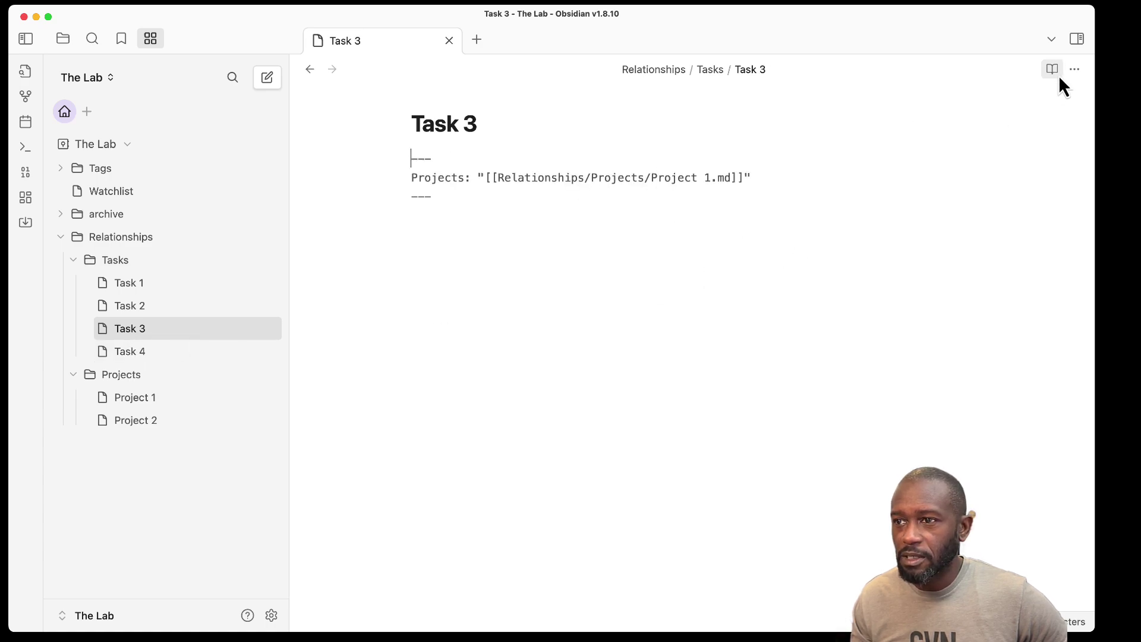
{"action": "left_click", "coordinate": [1075, 69]}
{"action": "left_click", "coordinate": [1094, 112]}
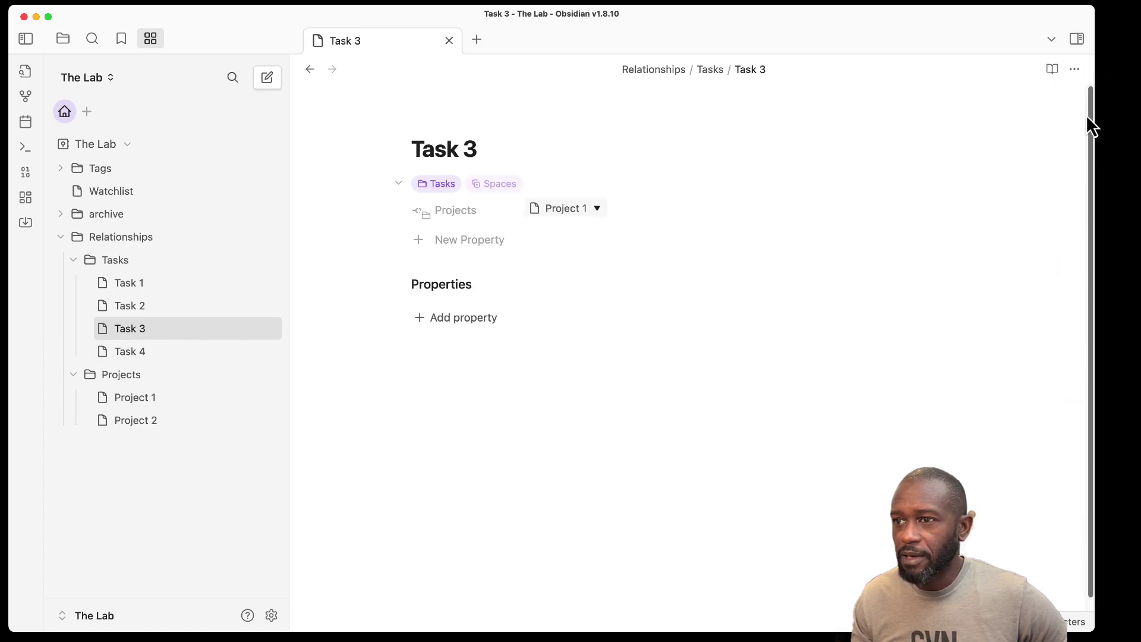
{"action": "left_click", "coordinate": [1073, 70]}
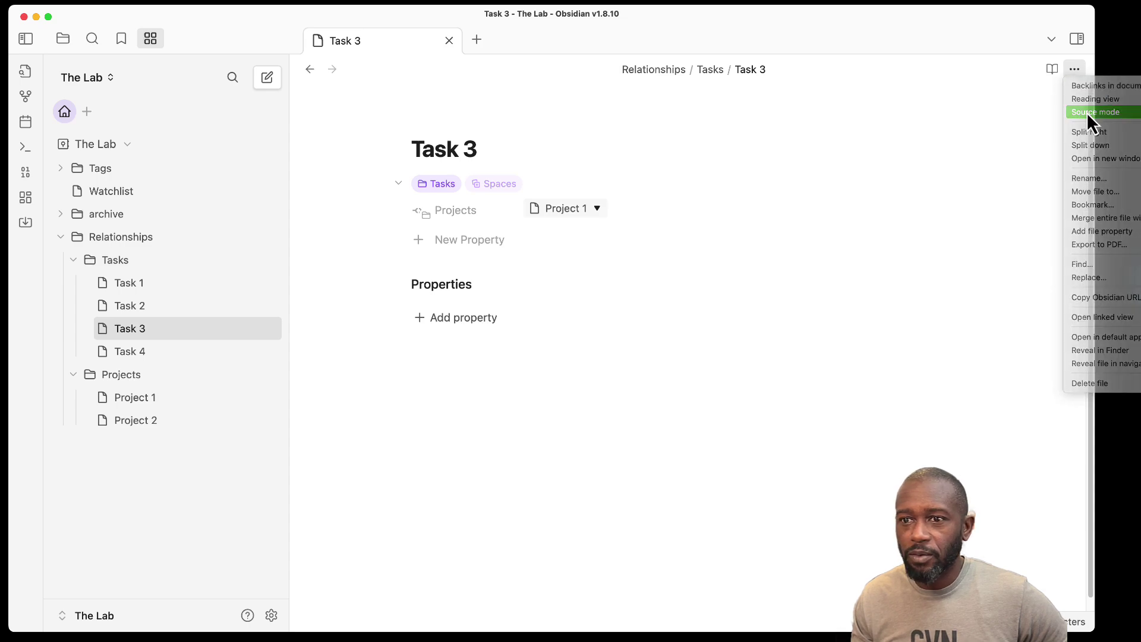
{"action": "left_click", "coordinate": [1086, 113]}
{"action": "left_click", "coordinate": [1074, 69]}
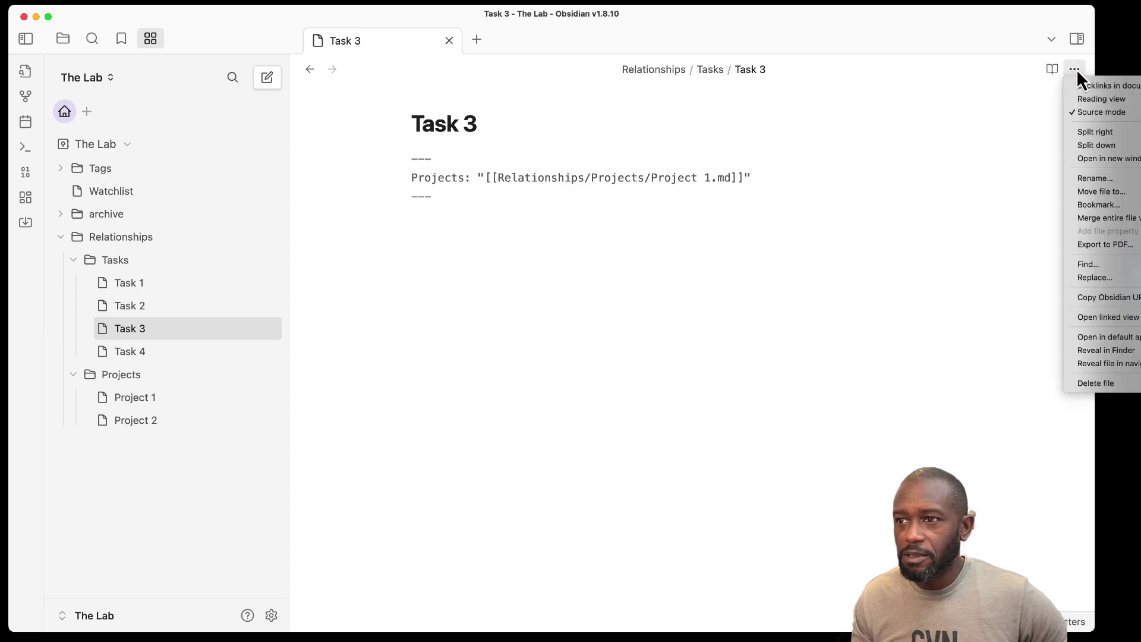
{"action": "left_click", "coordinate": [933, 203]}
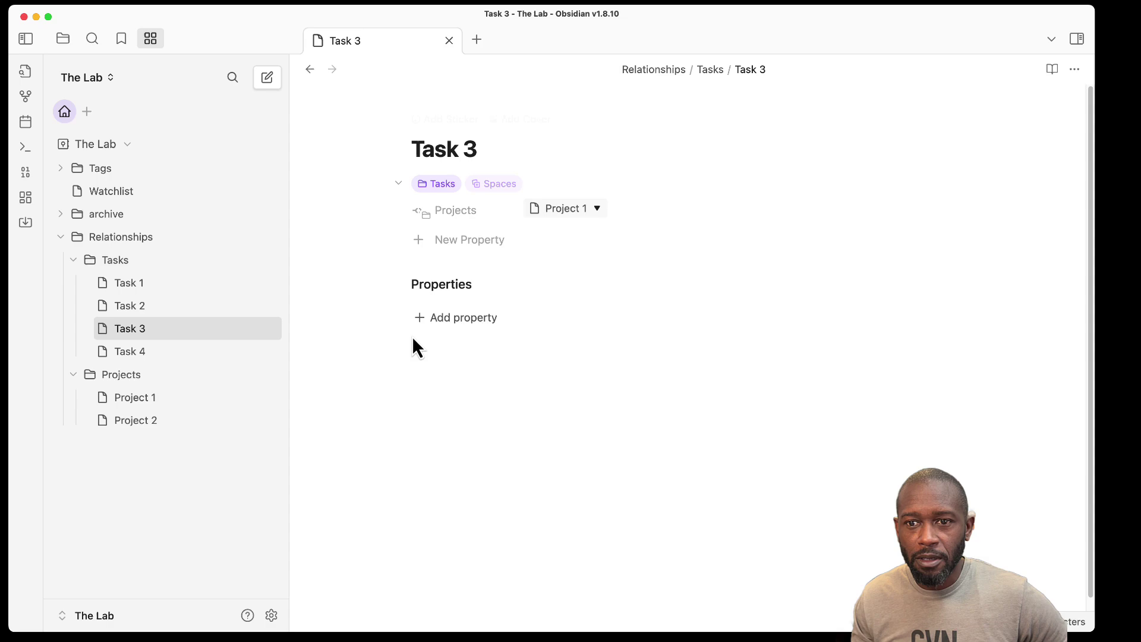
Open the Task 2 note in Source mode and examine its frontmatter block by highlighting it
{"action": "left_click", "coordinate": [143, 308]}
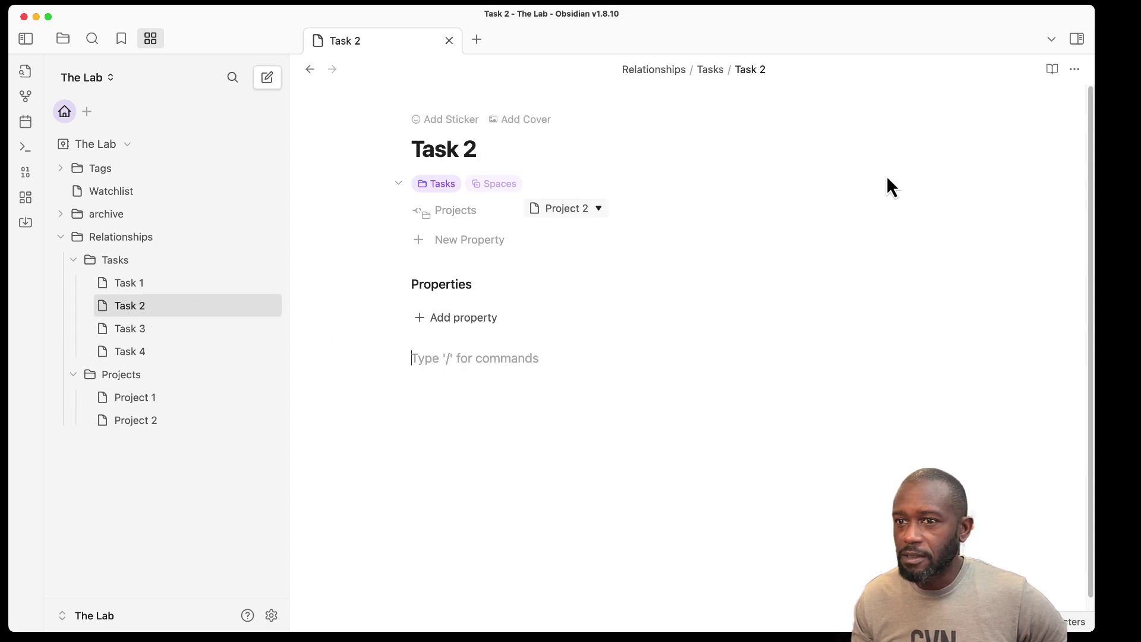
{"action": "left_click", "coordinate": [1074, 69]}
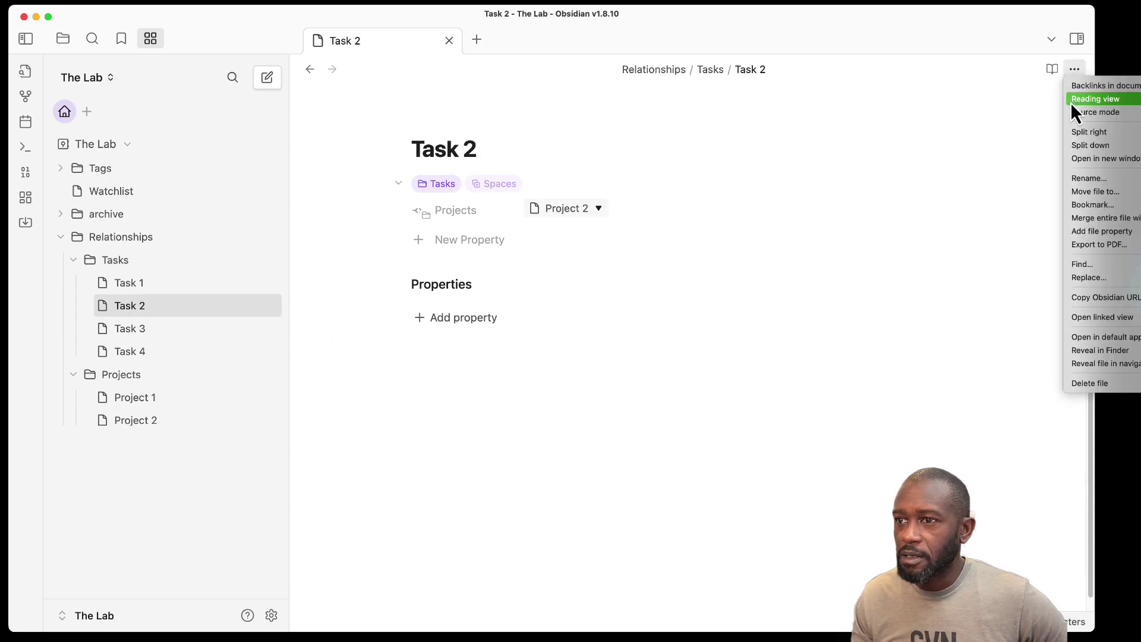
{"action": "left_click", "coordinate": [1106, 114]}
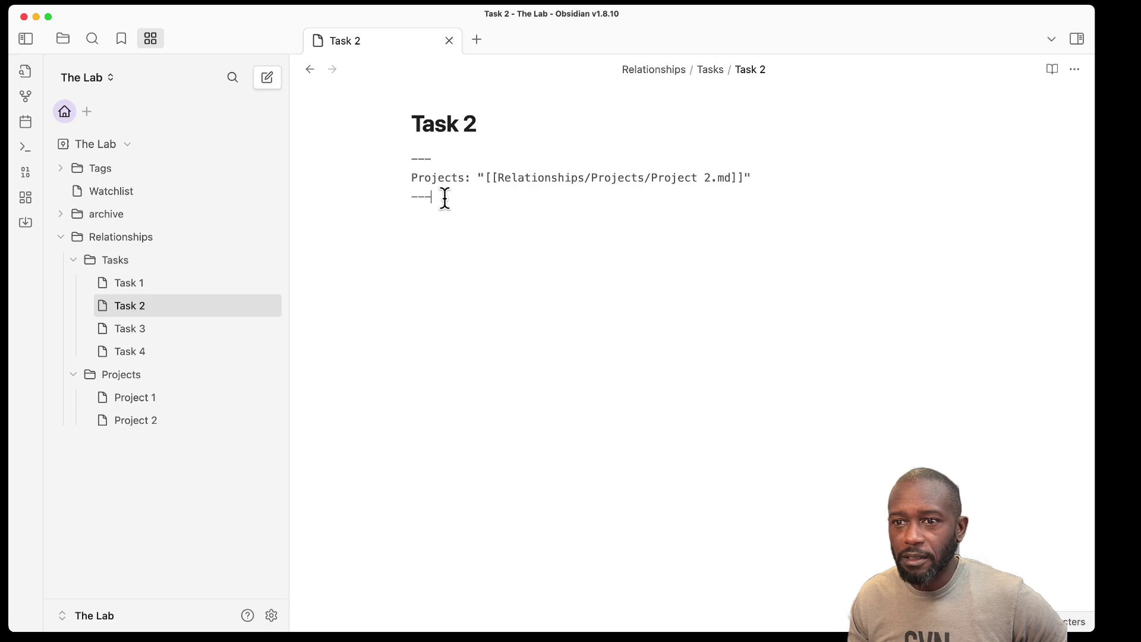
{"action": "left_click_drag", "start_coordinate": [445, 199], "coordinate": [399, 158]}
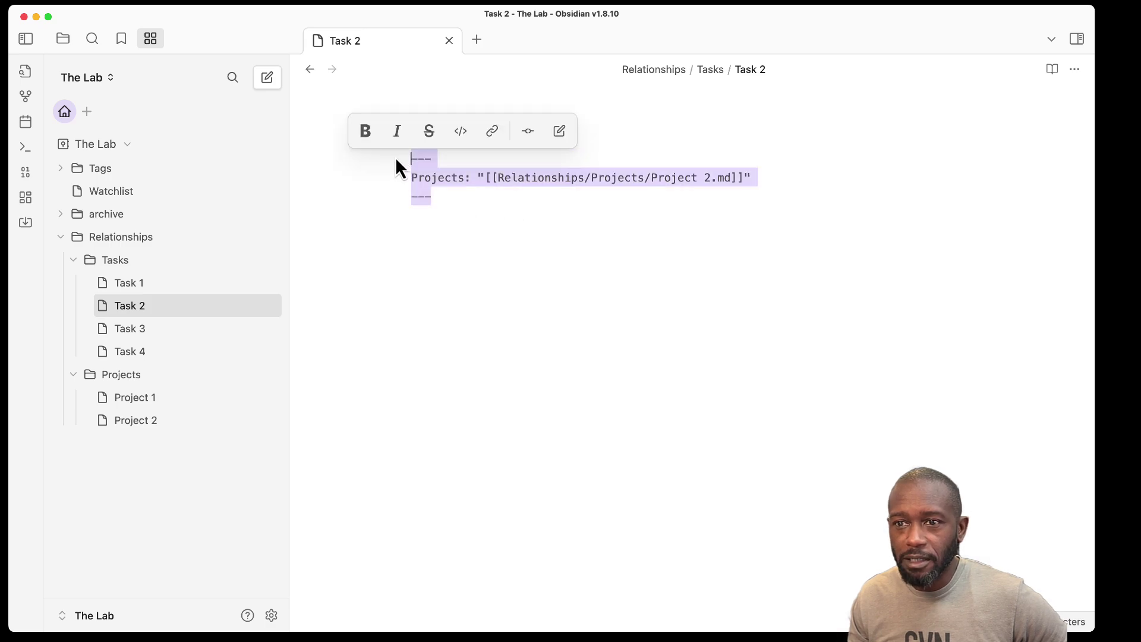
{"action": "left_click", "coordinate": [455, 214]}
{"action": "left_click_drag", "start_coordinate": [410, 158], "coordinate": [479, 246]}
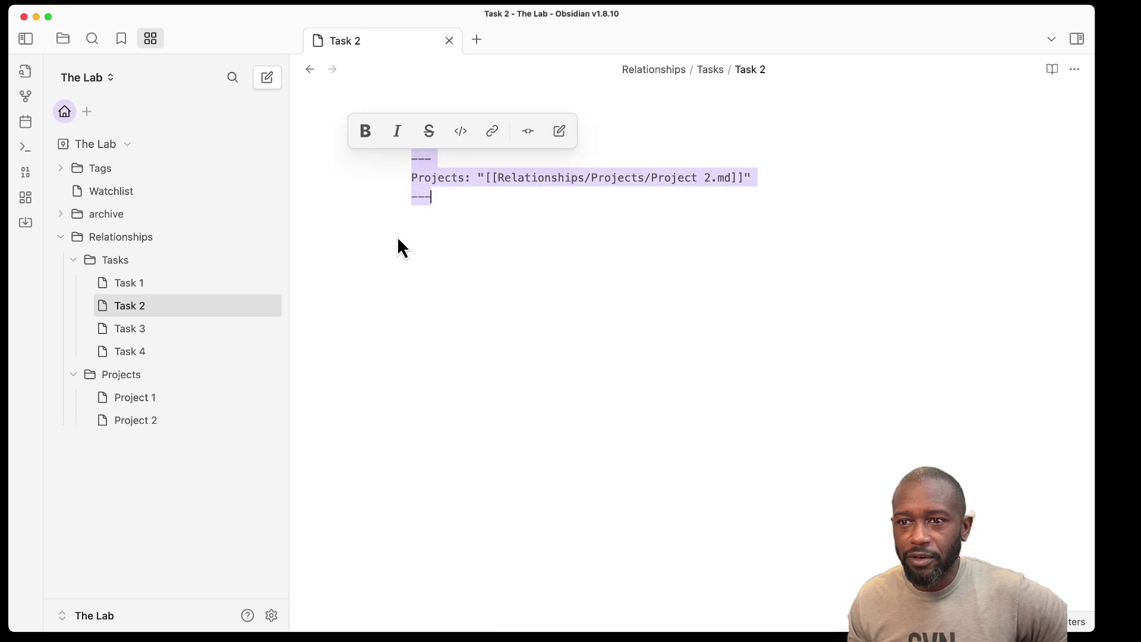
{"action": "left_click", "coordinate": [444, 201]}
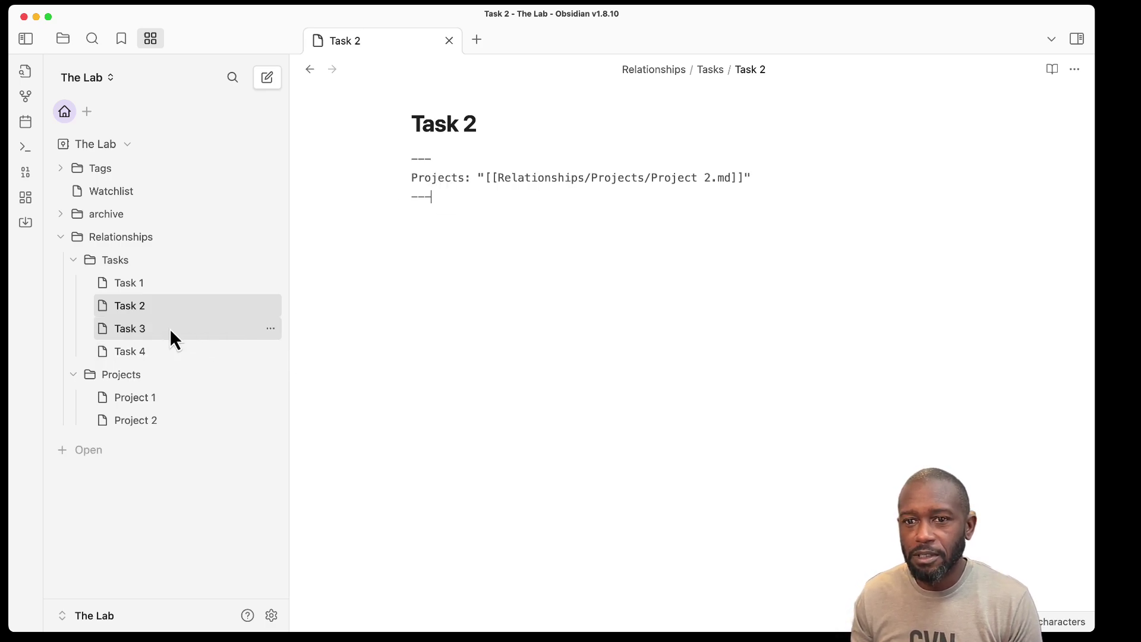
Set Task 2's Projects relation to Project 1 in the Tasks folder table
{"action": "left_click", "coordinate": [113, 261]}
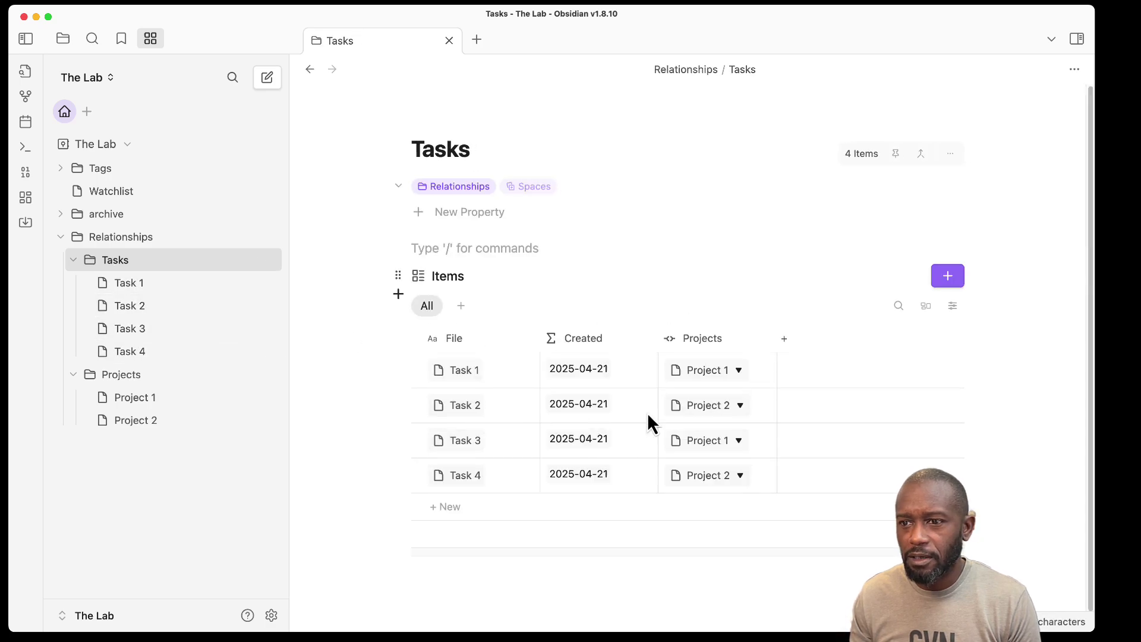
{"action": "left_click", "coordinate": [740, 407]}
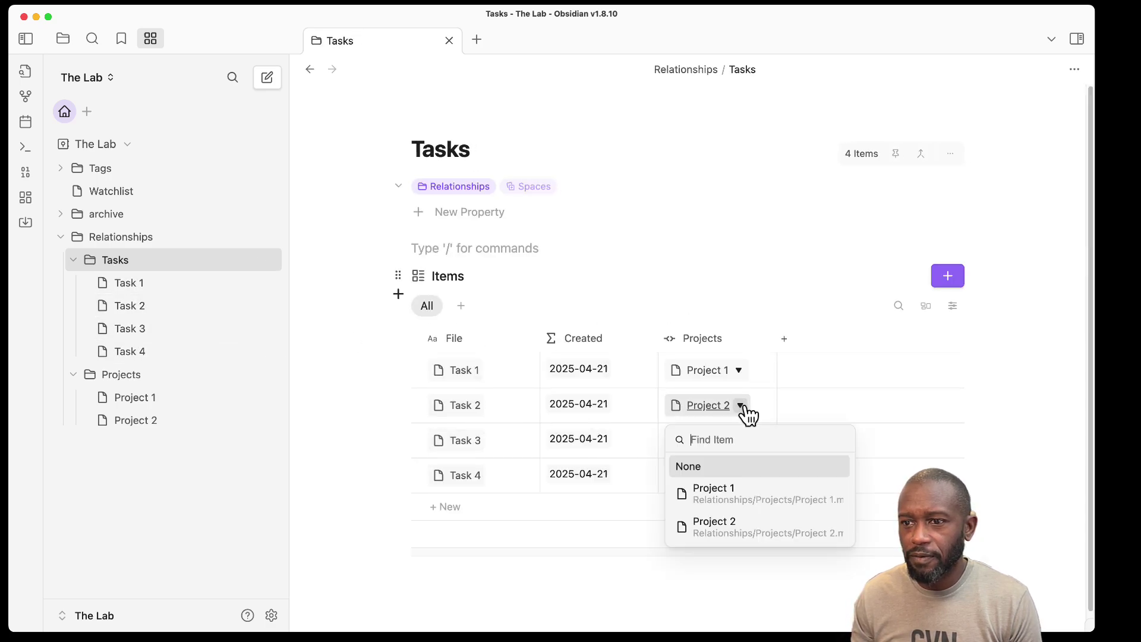
{"action": "left_click", "coordinate": [747, 498]}
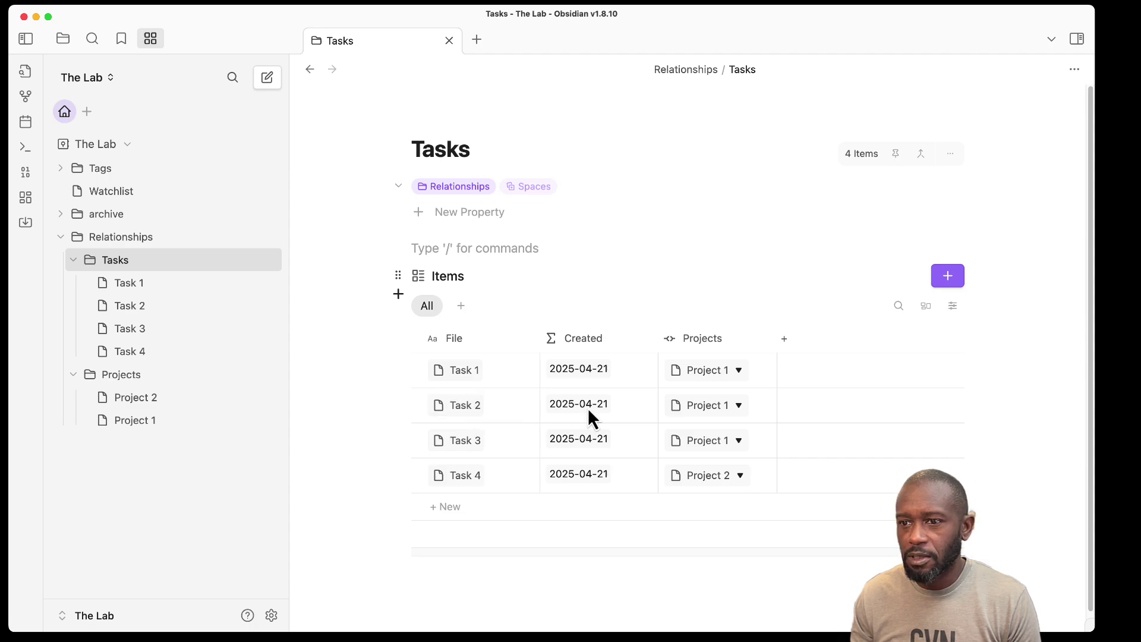
Reopen the Task 2 note and compare its Projects relation with the frontmatter line in Source mode
{"action": "left_click", "coordinate": [472, 411]}
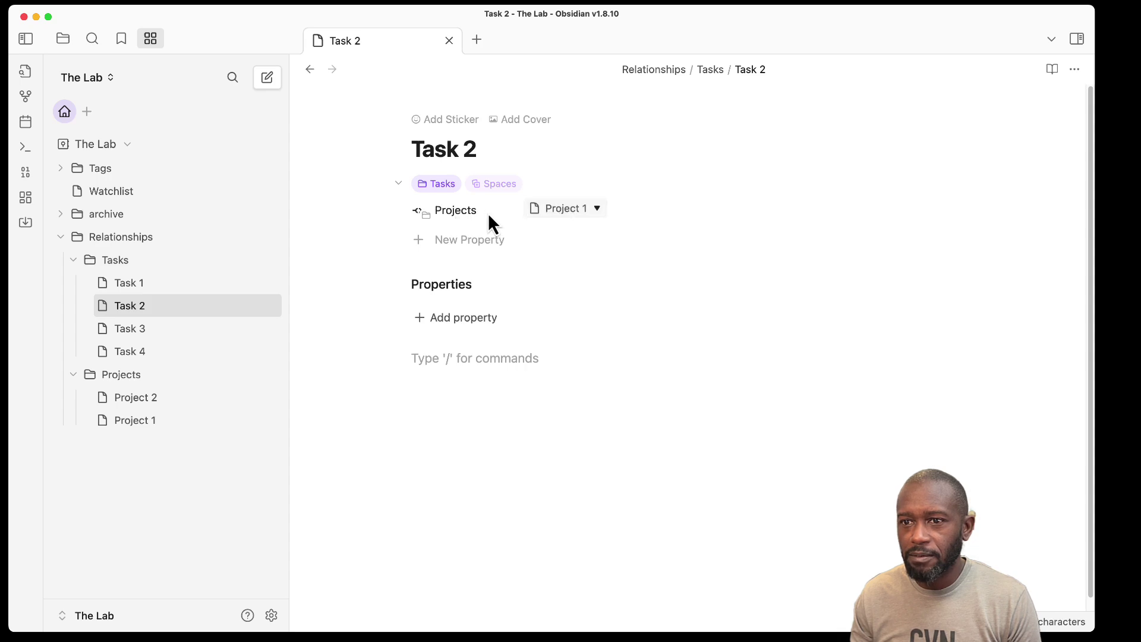
{"action": "left_click", "coordinate": [1074, 70]}
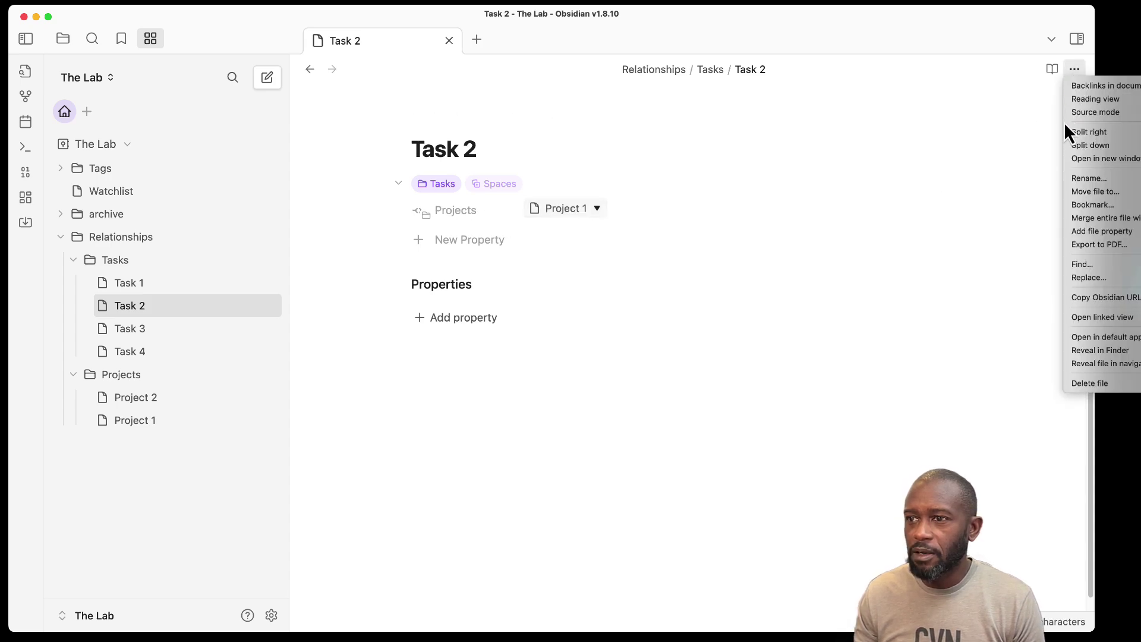
{"action": "left_click", "coordinate": [1098, 114]}
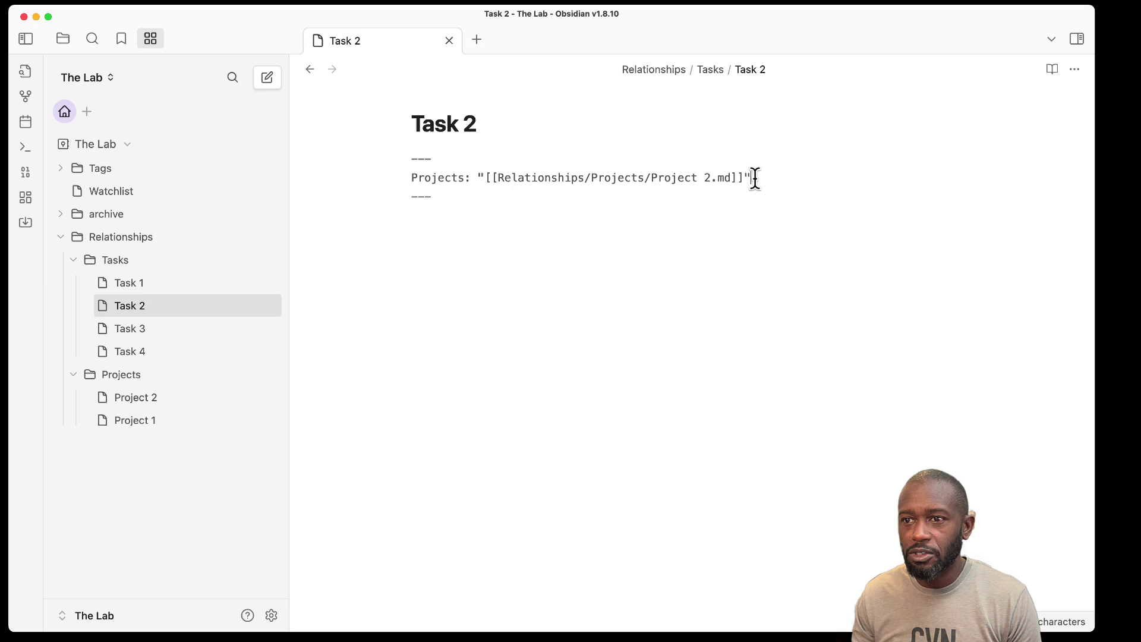
Examine the Projects line in Task 2's frontmatter by highlighting it in Source mode
{"action": "left_click_drag", "start_coordinate": [755, 177], "coordinate": [438, 160]}
{"action": "left_click", "coordinate": [604, 212]}
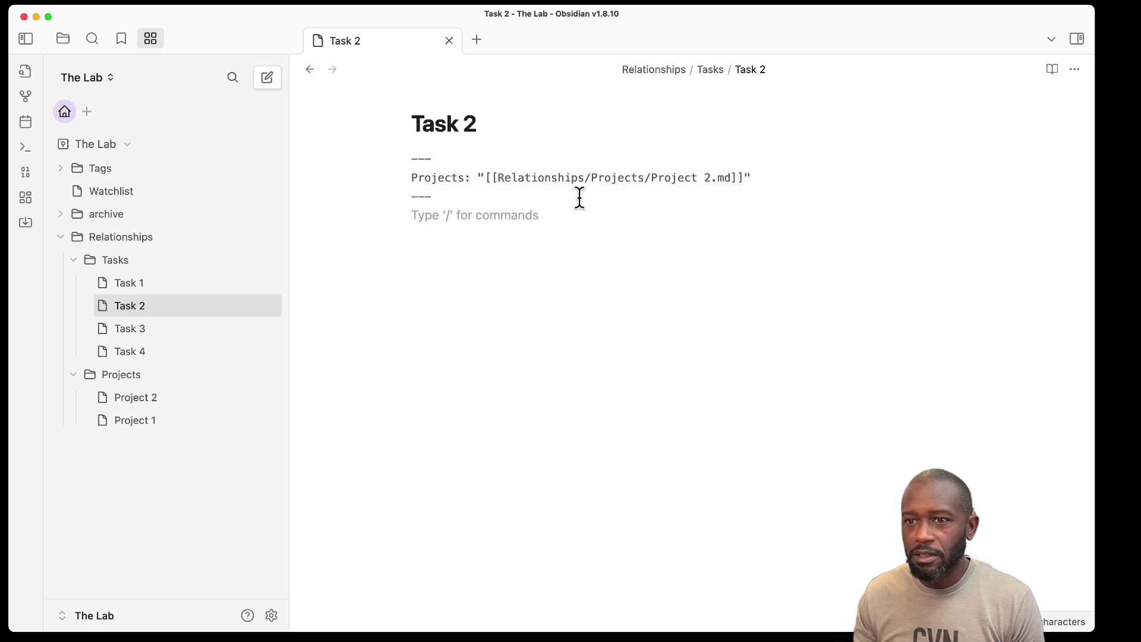
{"action": "left_click_drag", "start_coordinate": [412, 177], "coordinate": [764, 182]}
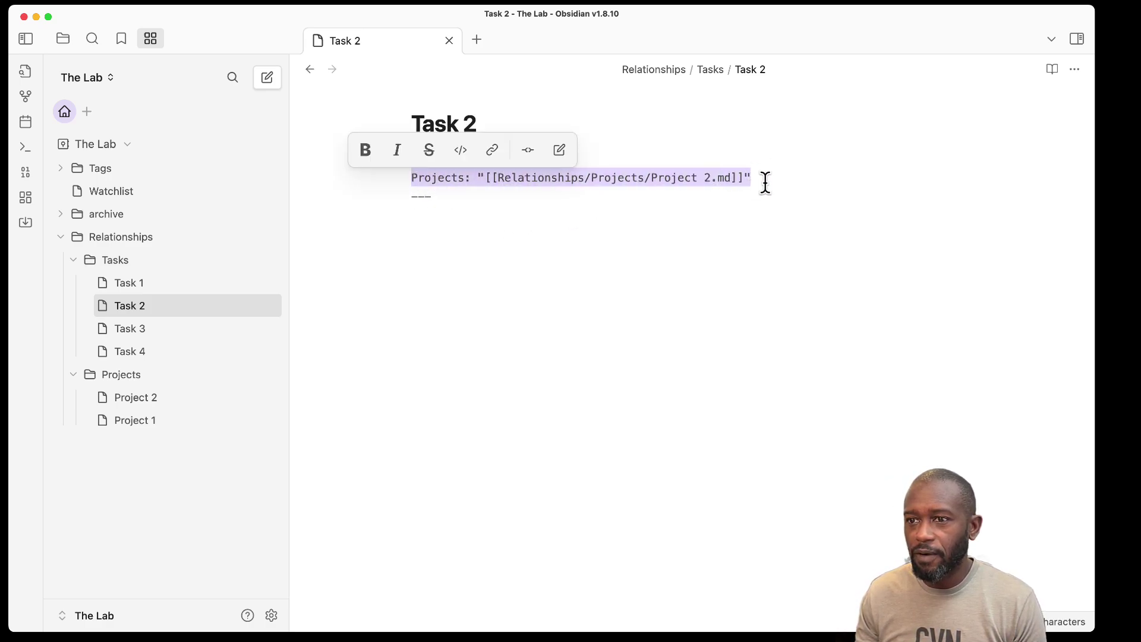
{"action": "left_click", "coordinate": [551, 237]}
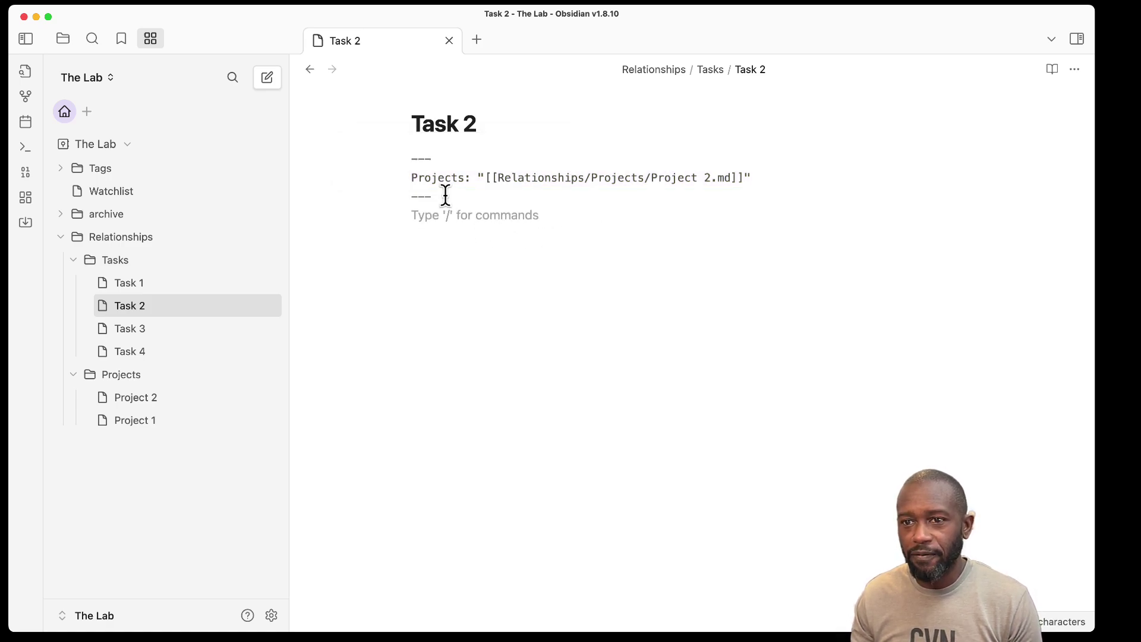
{"action": "left_click", "coordinate": [411, 178]}
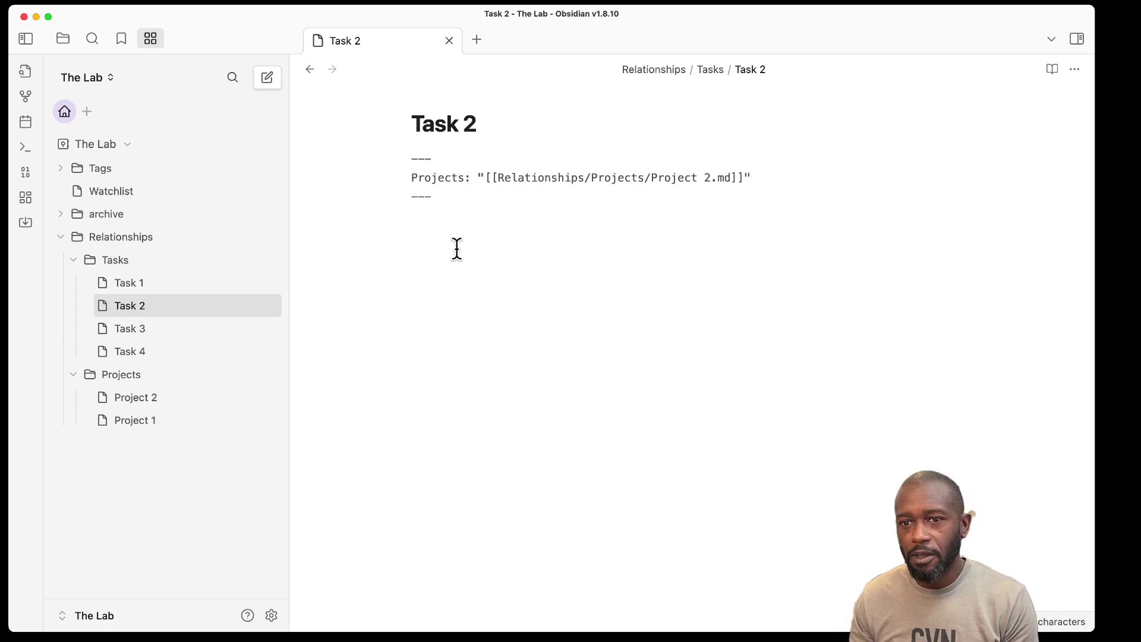
Review the Sync Context Fields to Frontmatter option among make.md's Spaces context settings, then close the settings
{"action": "left_click", "coordinate": [271, 614]}
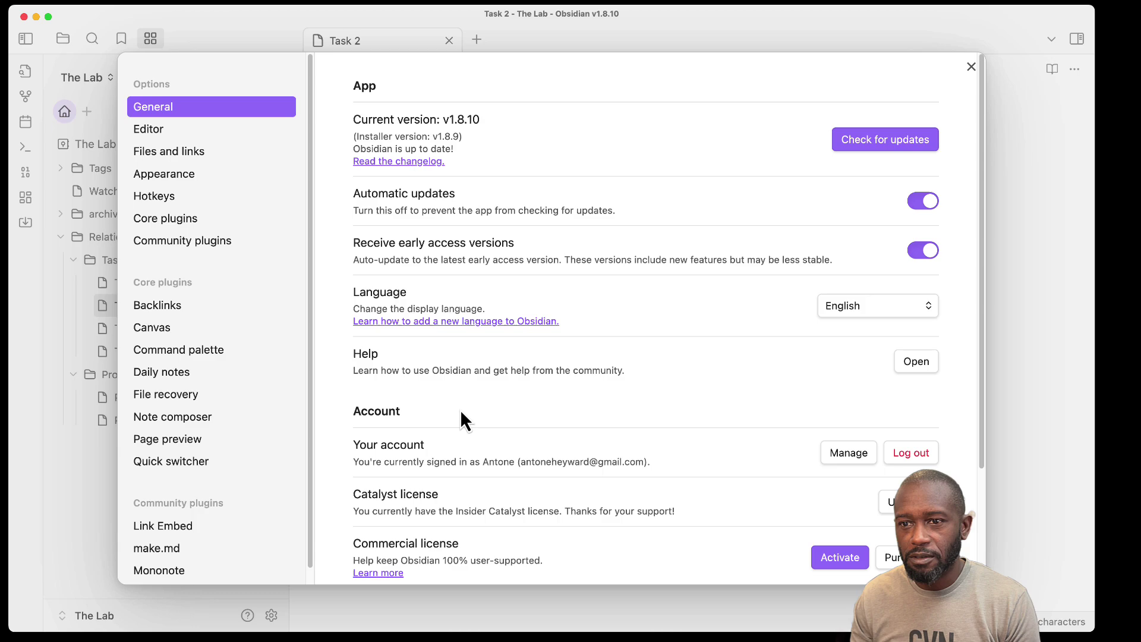
{"action": "scroll", "coordinate": [167, 523], "scroll_direction": "down", "scroll_amount": 1}
{"action": "left_click", "coordinate": [169, 529]}
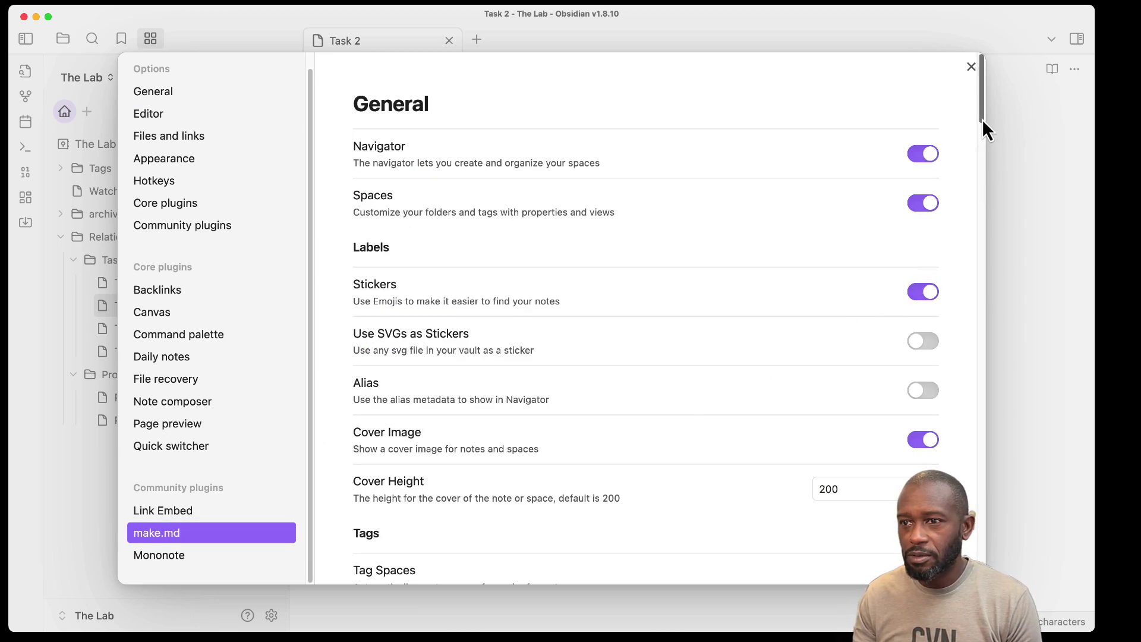
{"action": "left_click_drag", "start_coordinate": [984, 127], "coordinate": [986, 326]}
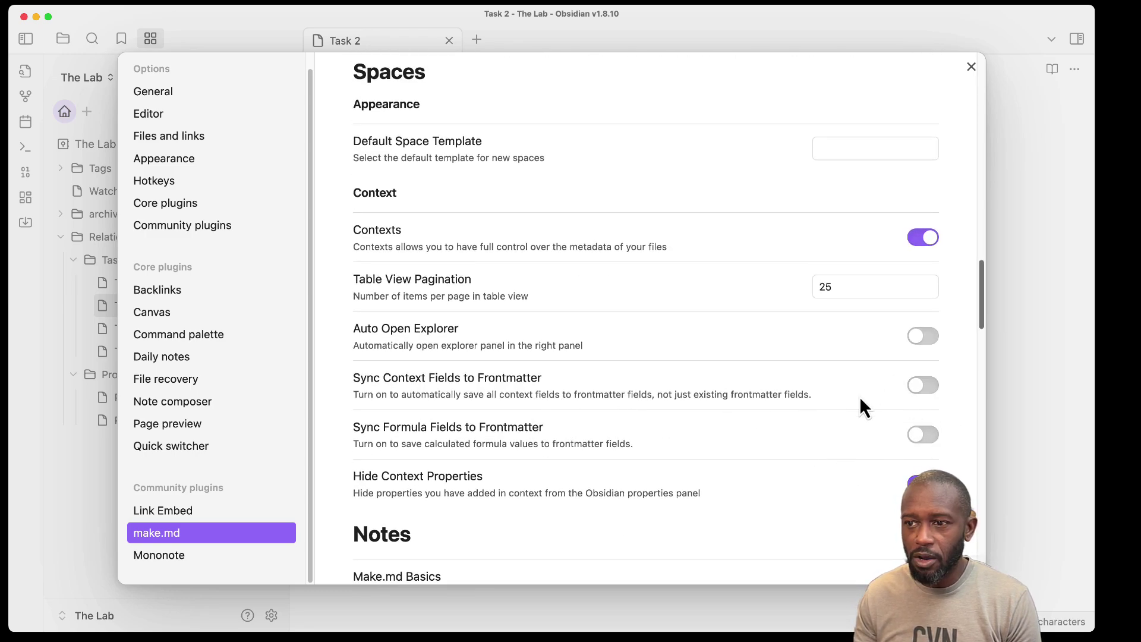
{"action": "left_click", "coordinate": [972, 67]}
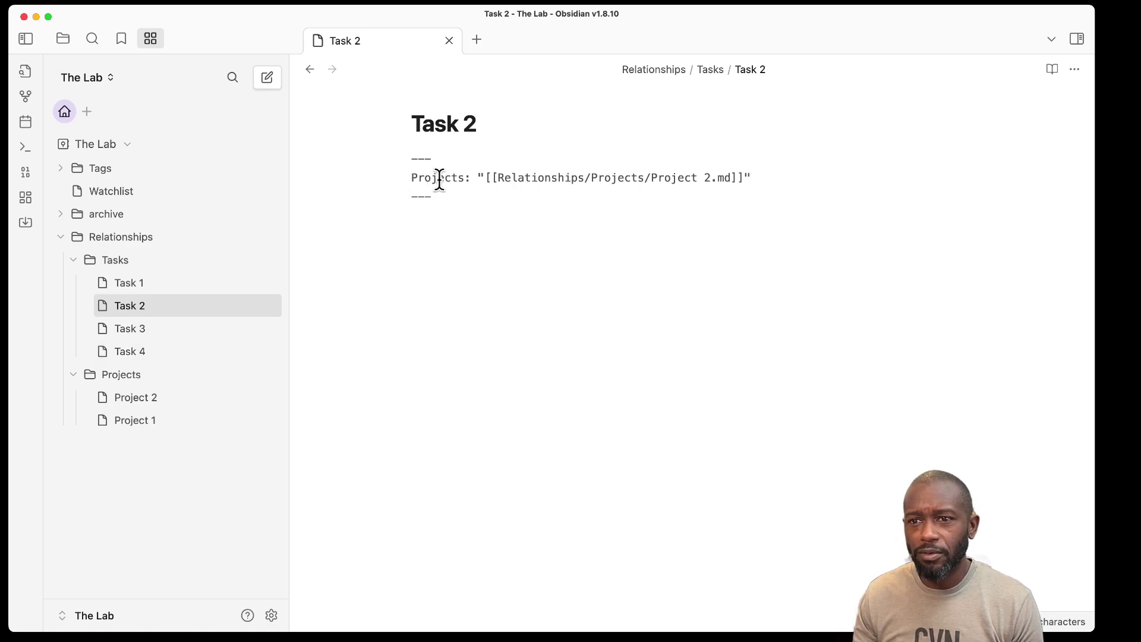
Compare Task 2's frontmatter block with the Task 4 note's source and the Projects relations in the Tasks folder table
{"action": "key", "text": "super+a"}
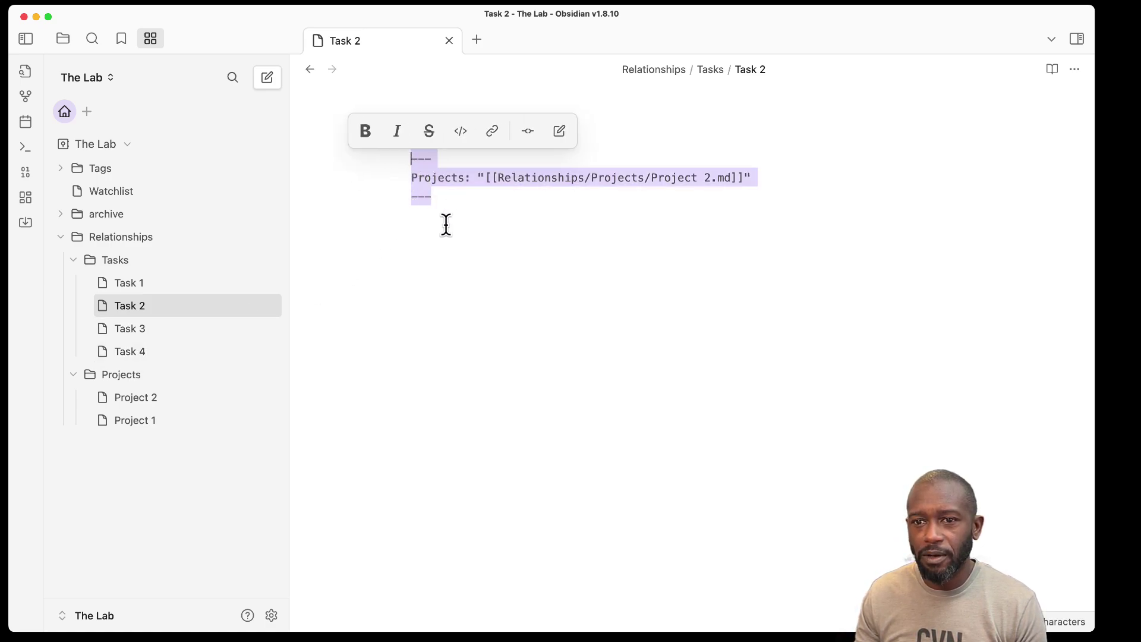
{"action": "left_click", "coordinate": [121, 353]}
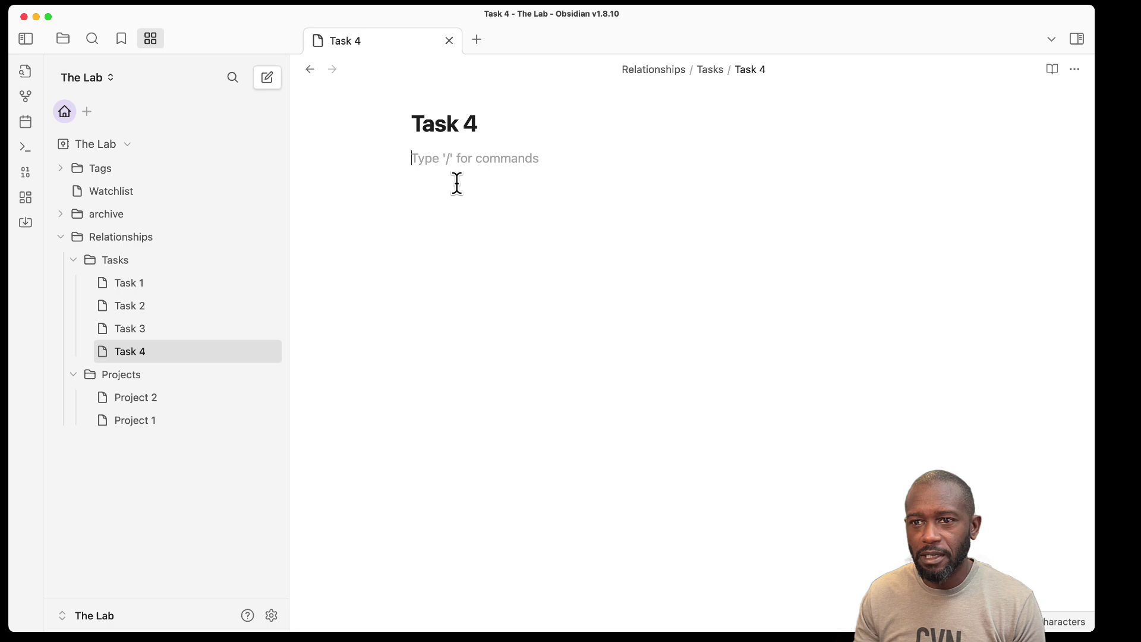
{"action": "left_click", "coordinate": [119, 261]}
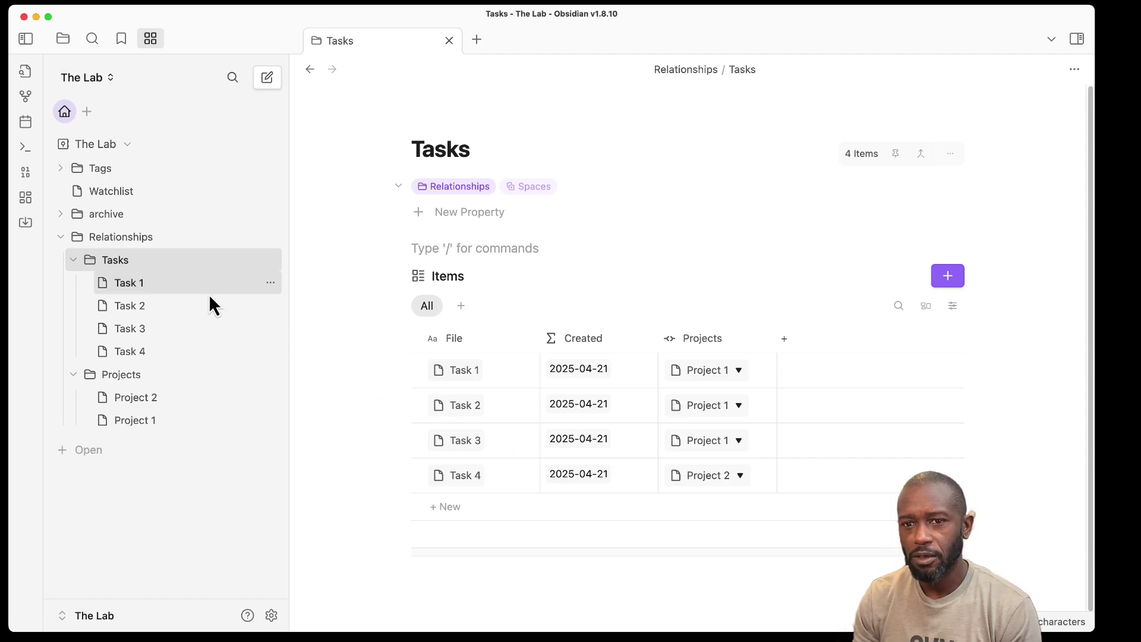
Collapse the Tasks, Projects and Relationships folders in the navigator
{"action": "left_click", "coordinate": [74, 259]}
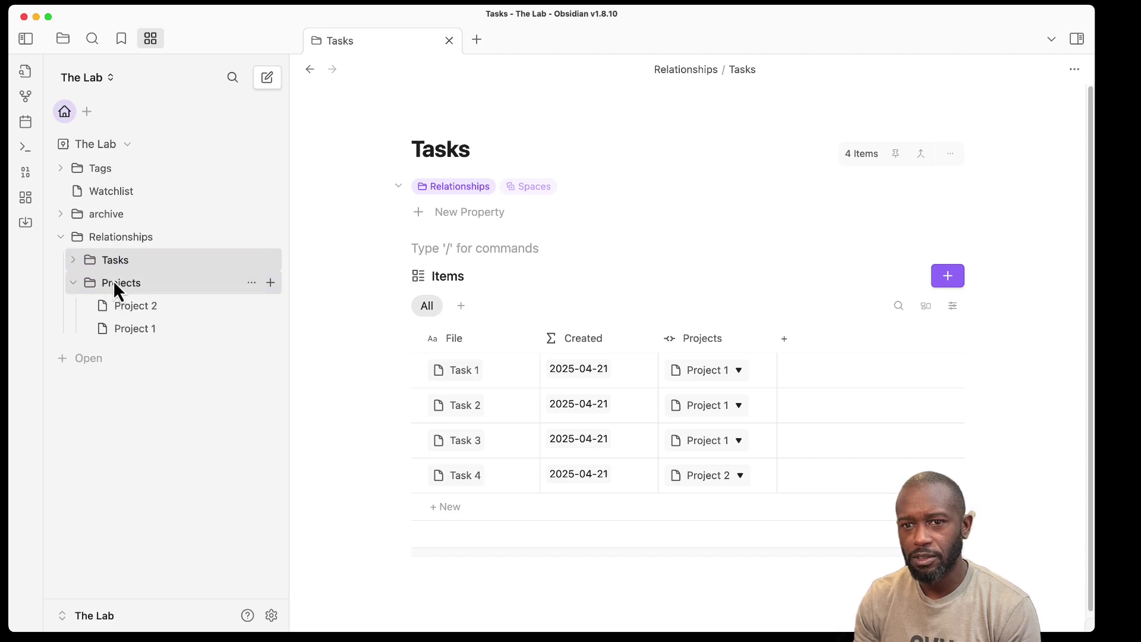
{"action": "left_click", "coordinate": [74, 283]}
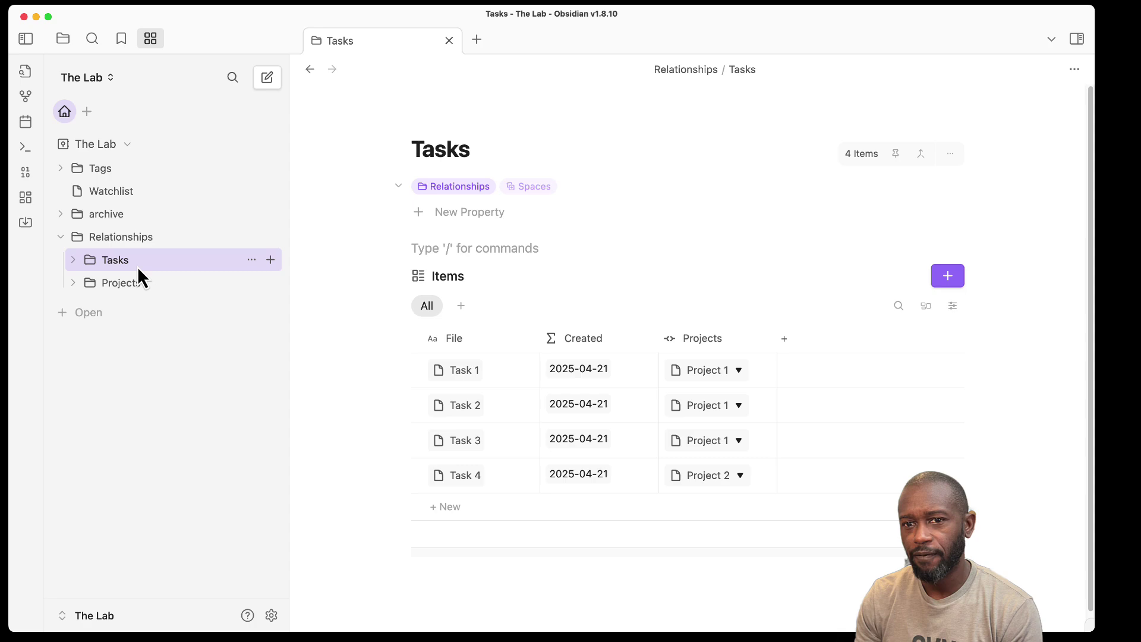
{"action": "left_click", "coordinate": [60, 237]}
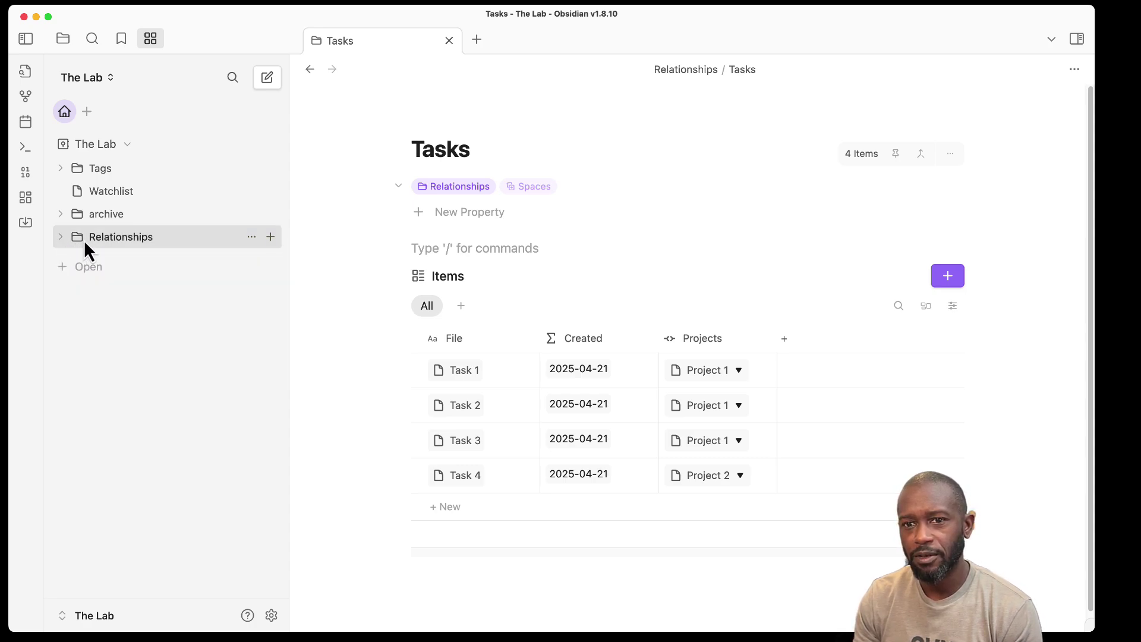
Create a new note in the Relationships folder and title it "Project Tag 1"
{"action": "left_click", "coordinate": [252, 237]}
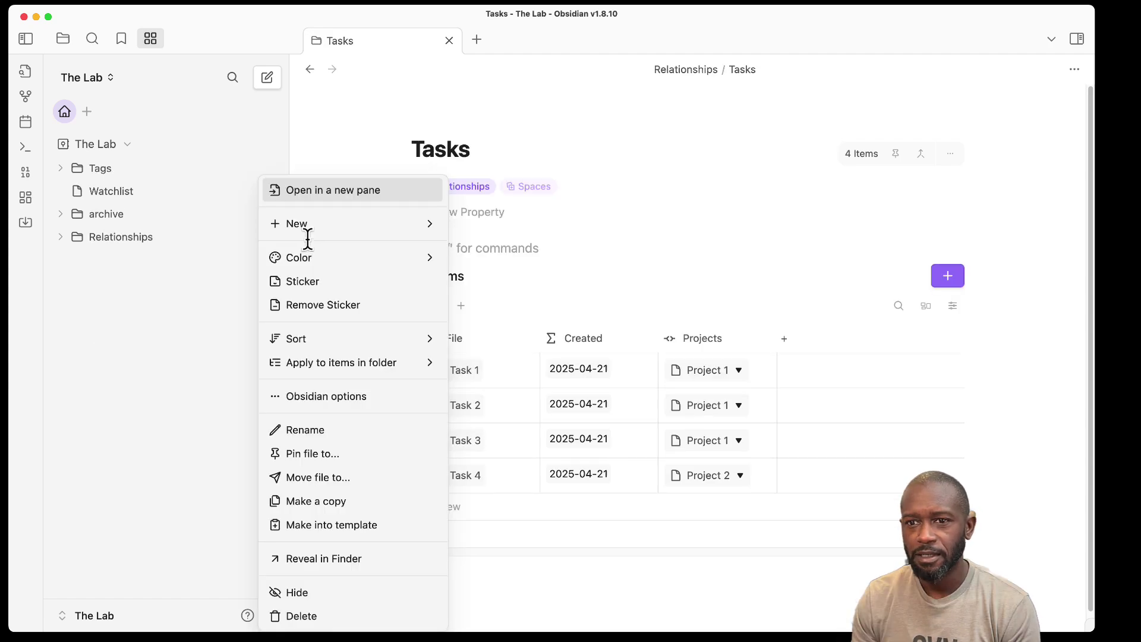
{"action": "mouse_move", "coordinate": [335, 234]}
{"action": "left_click", "coordinate": [493, 238]}
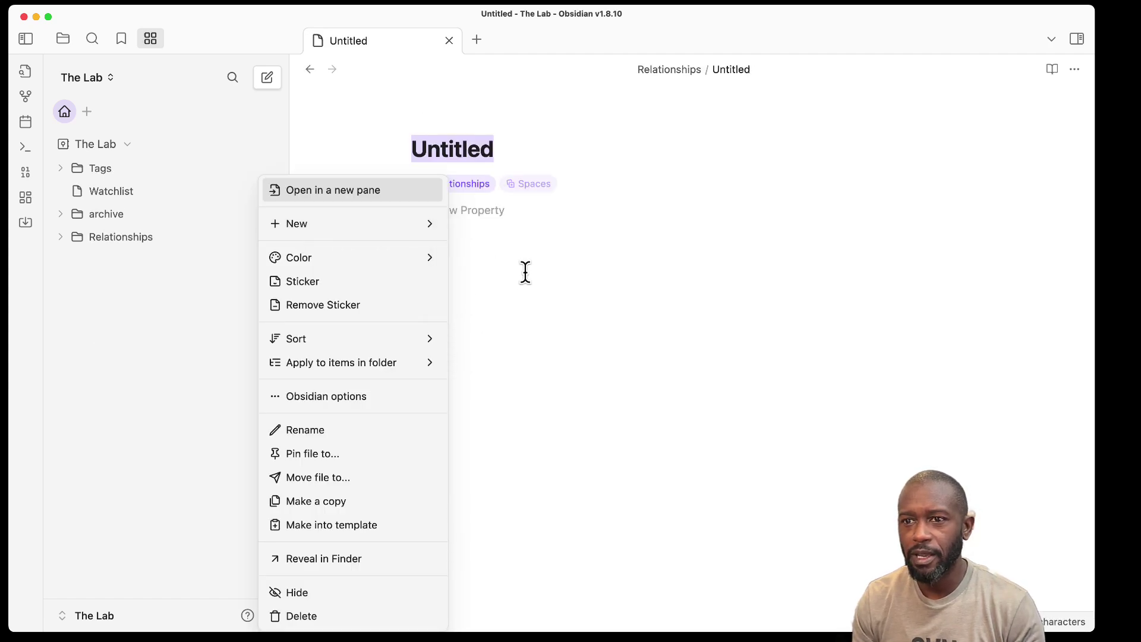
{"action": "type", "text": "Projec"}
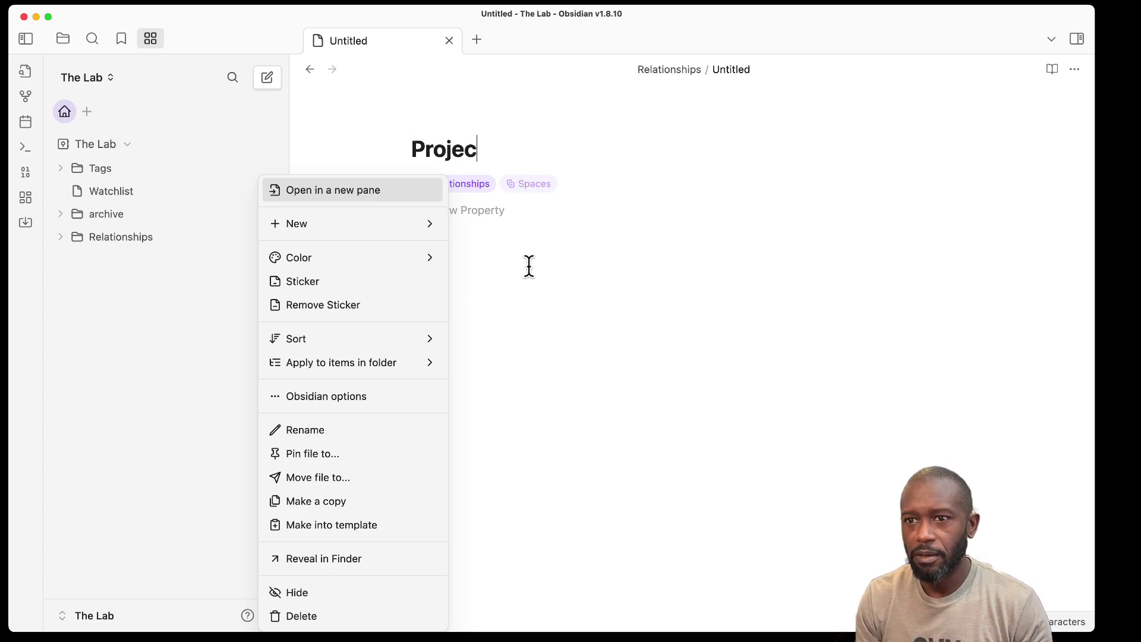
{"action": "type", "text": "t Tag 1"}
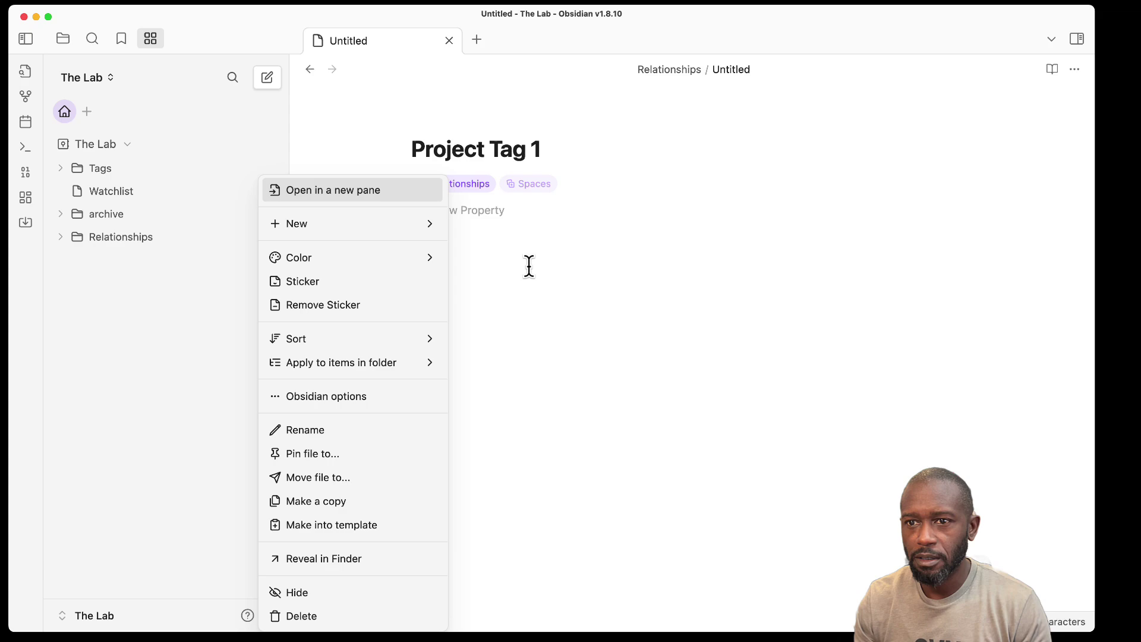
{"action": "key", "text": "Return"}
Add another note to the Relationships folder with the title "Project Tag 2"
{"action": "mouse_move", "coordinate": [212, 239]}
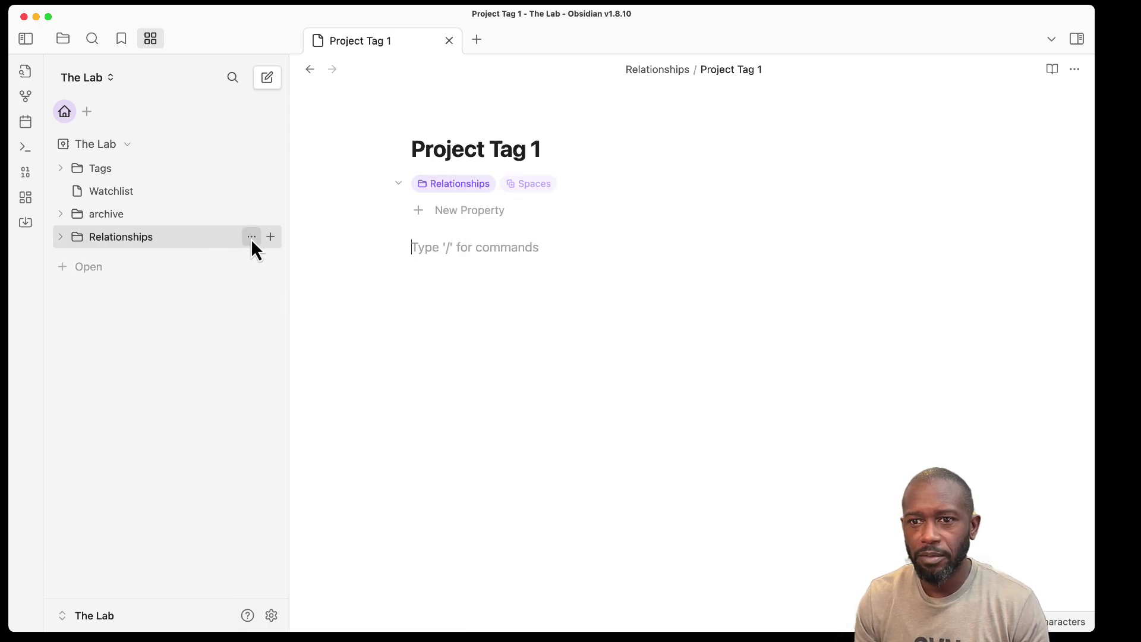
{"action": "left_click", "coordinate": [271, 237]}
{"action": "double_click", "coordinate": [458, 155]}
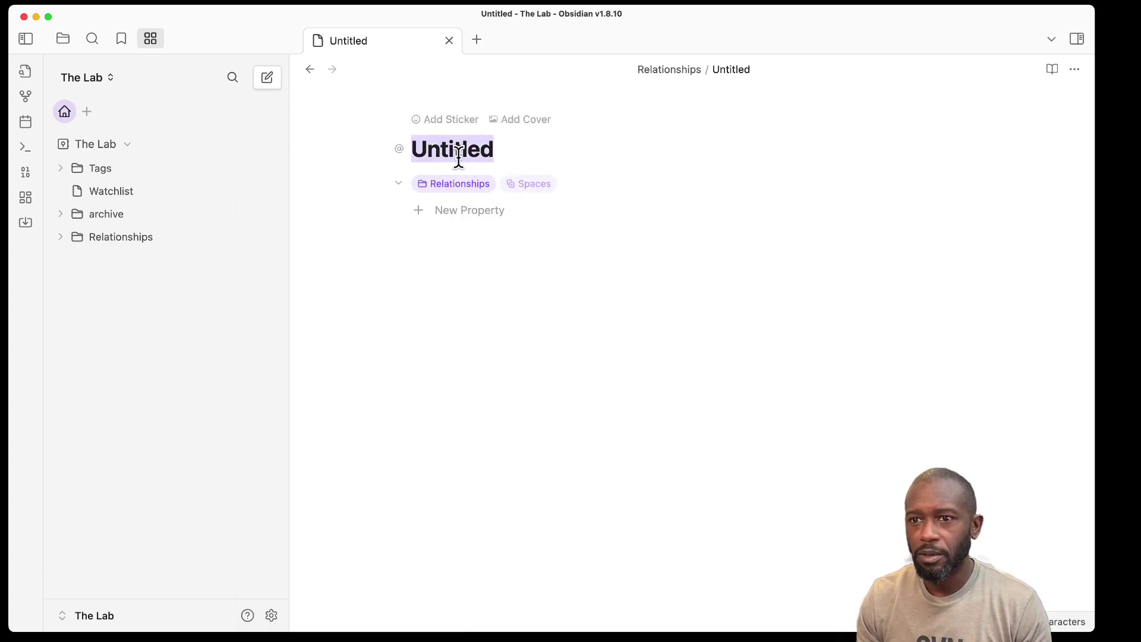
{"action": "type", "text": "Pro"}
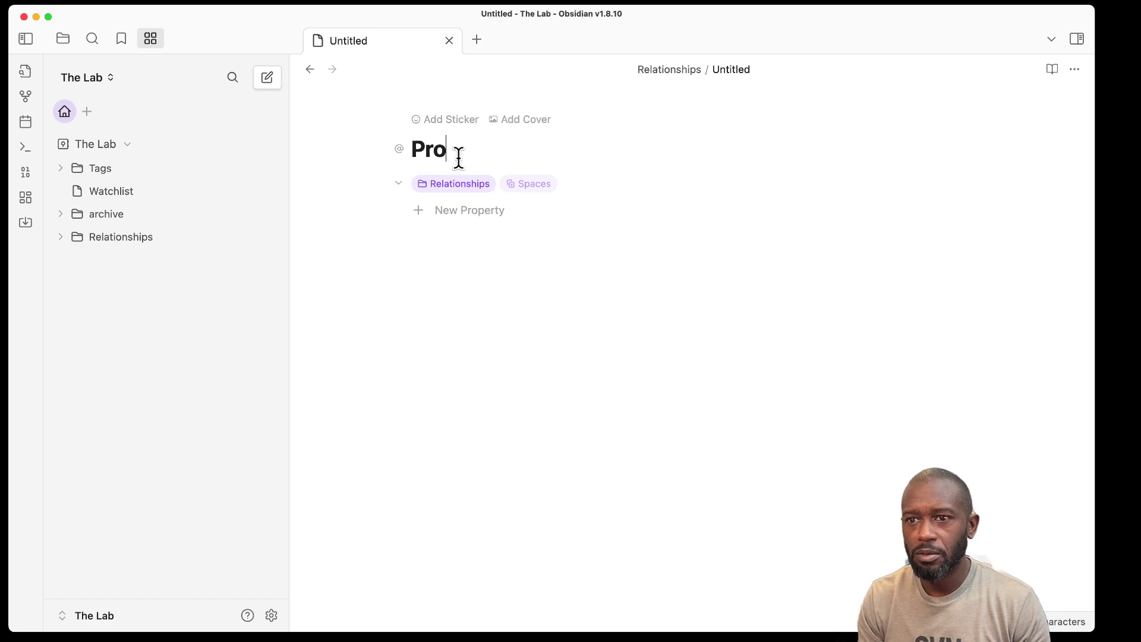
{"action": "type", "text": "ject "}
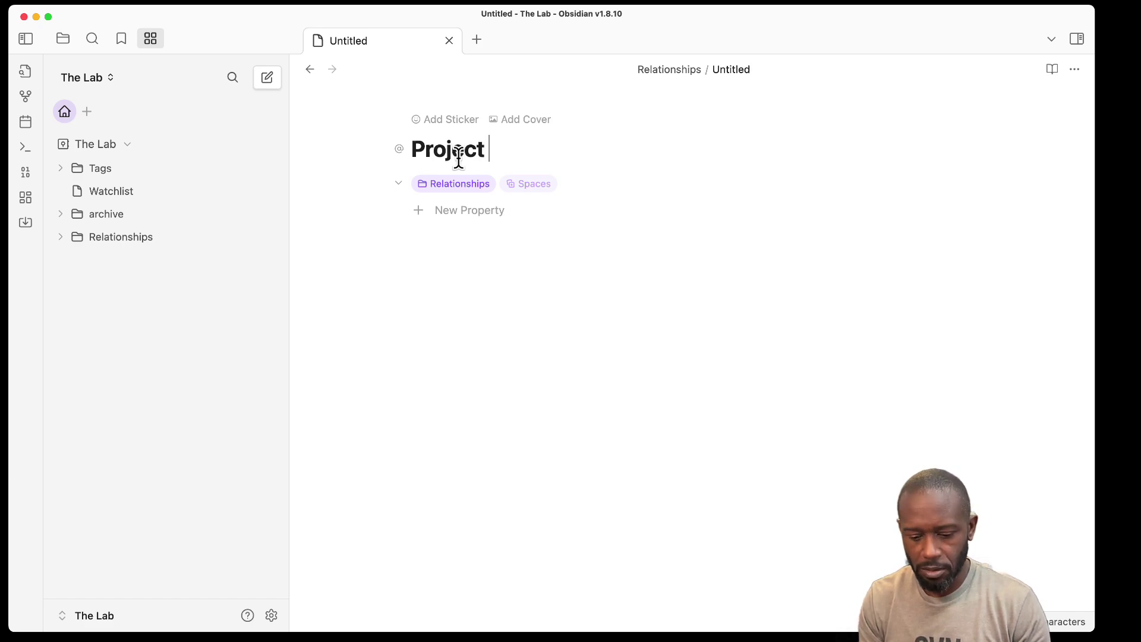
{"action": "type", "text": "Tag"}
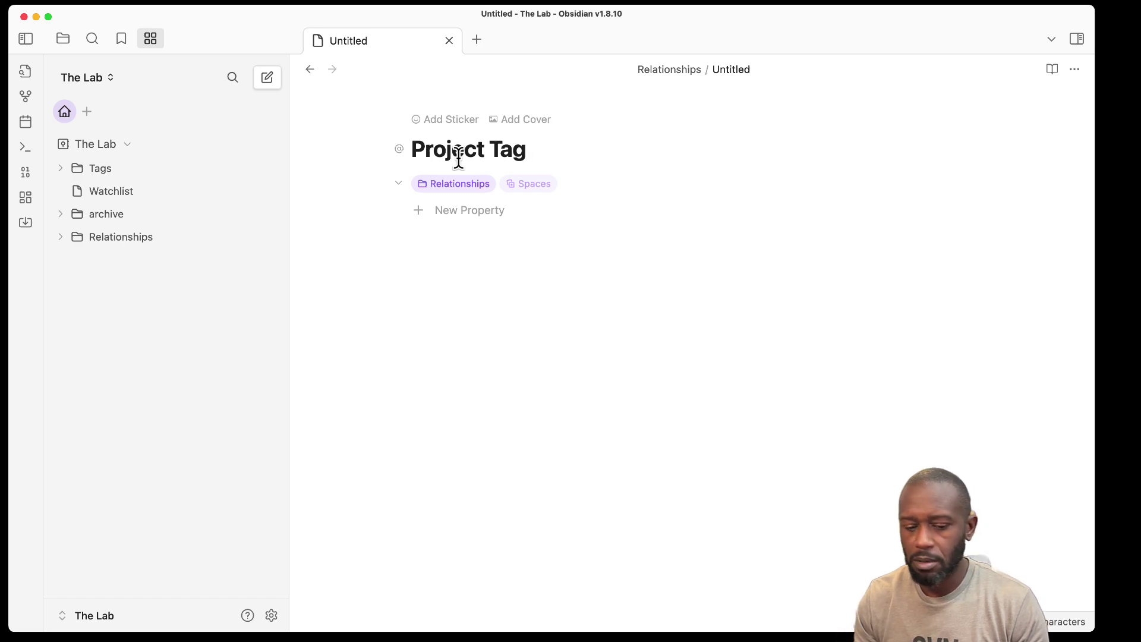
{"action": "type", "text": " 2"}
{"action": "left_click", "coordinate": [489, 249]}
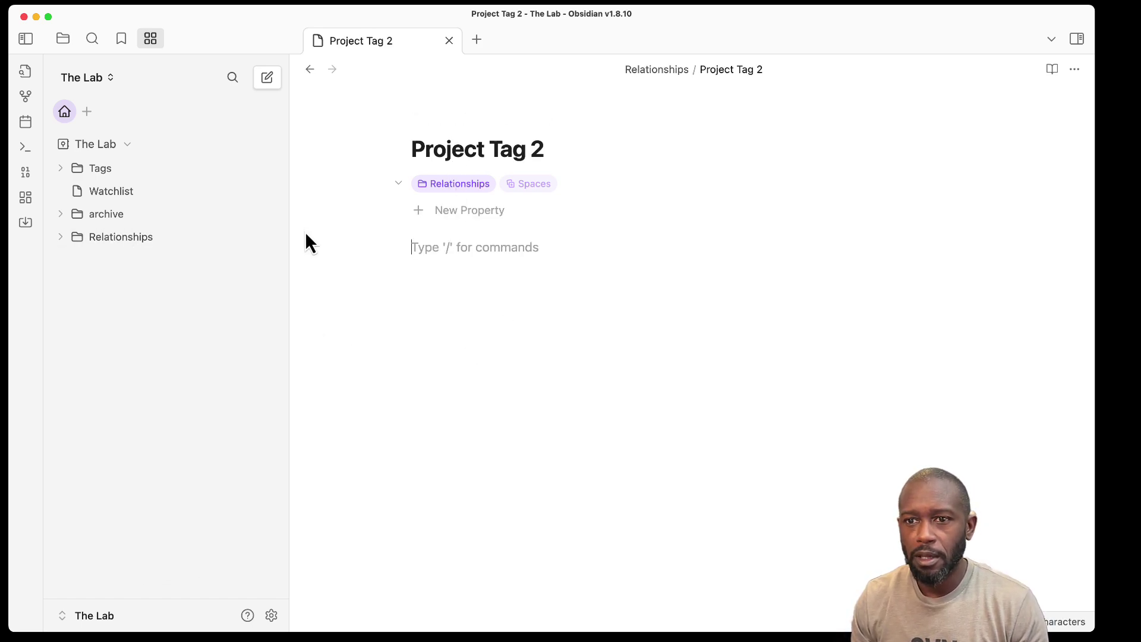
Create a note titled "Task Tag 1" in the Relationships folder
{"action": "left_click", "coordinate": [271, 237]}
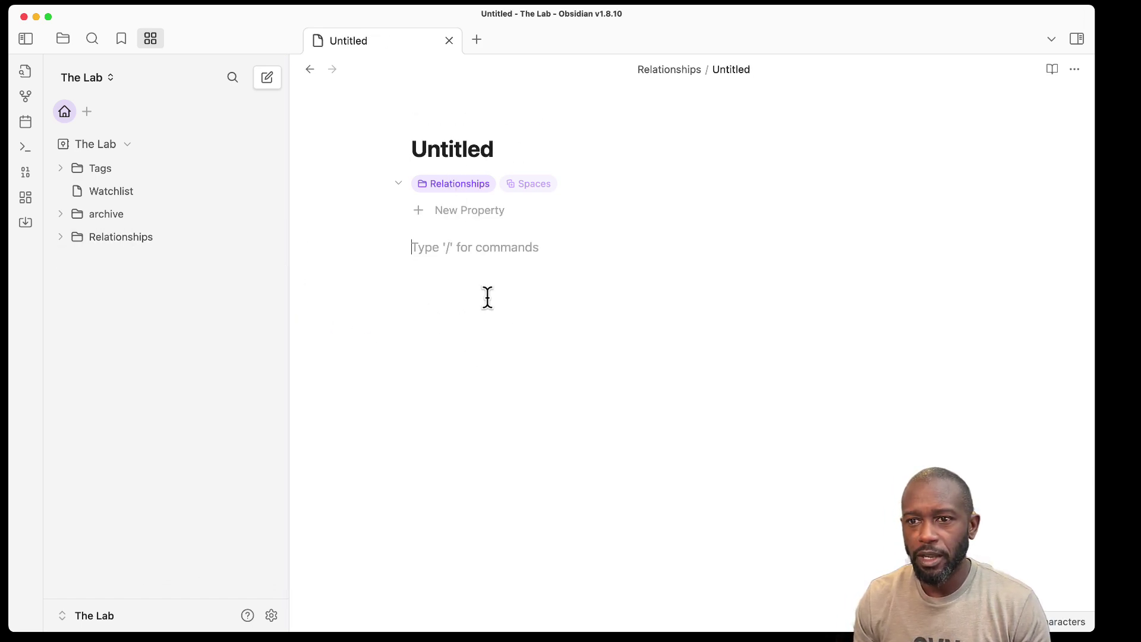
{"action": "double_click", "coordinate": [462, 147]}
{"action": "type", "text": "Ta"}
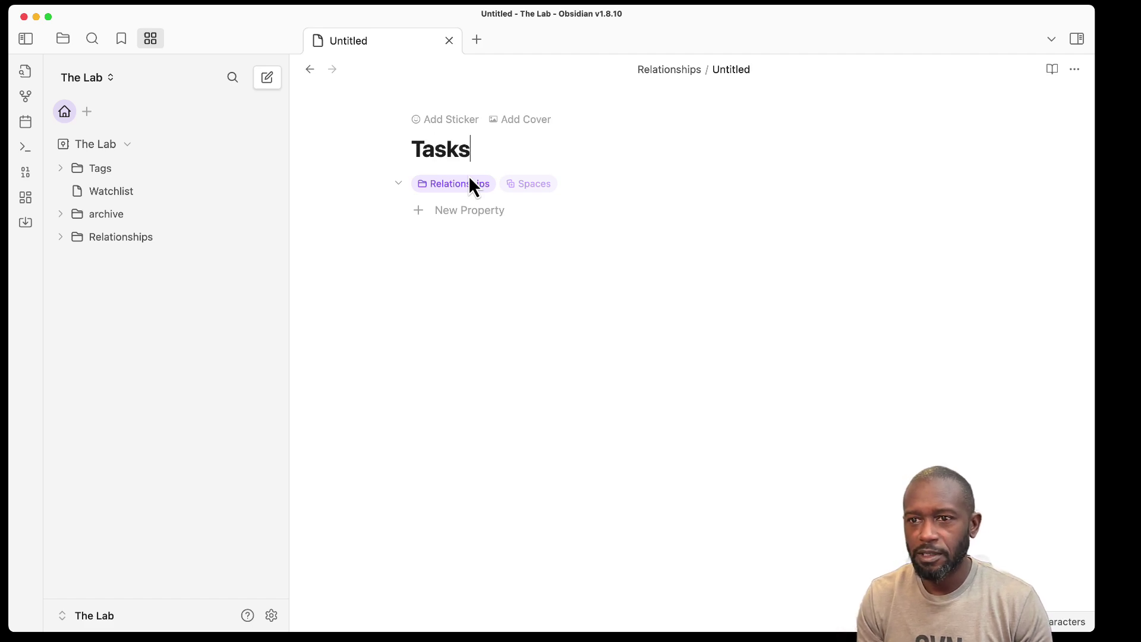
{"action": "type", "text": "sk "}
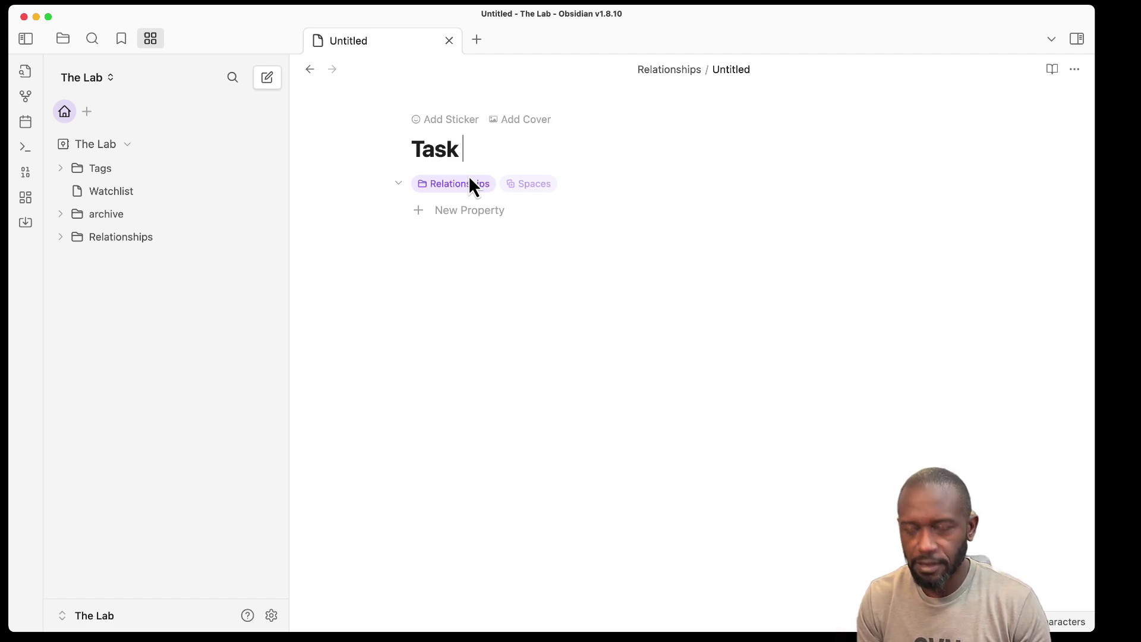
{"action": "type", "text": "Tag 1"}
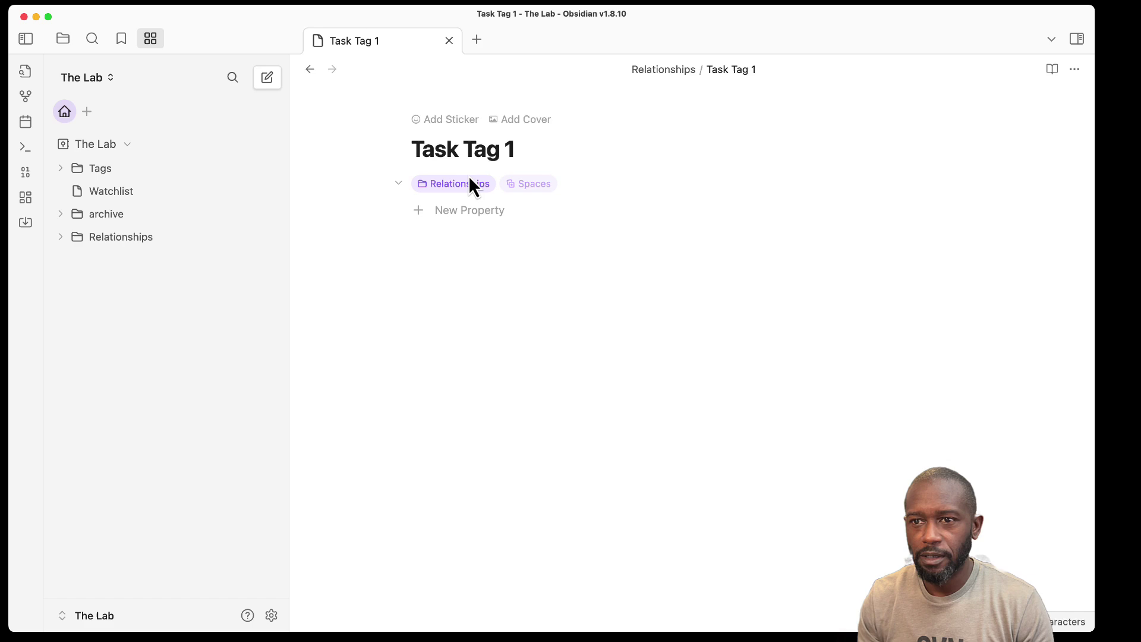
Create a note titled "Task Tag 2" in the Relationships folder
{"action": "left_click", "coordinate": [270, 237]}
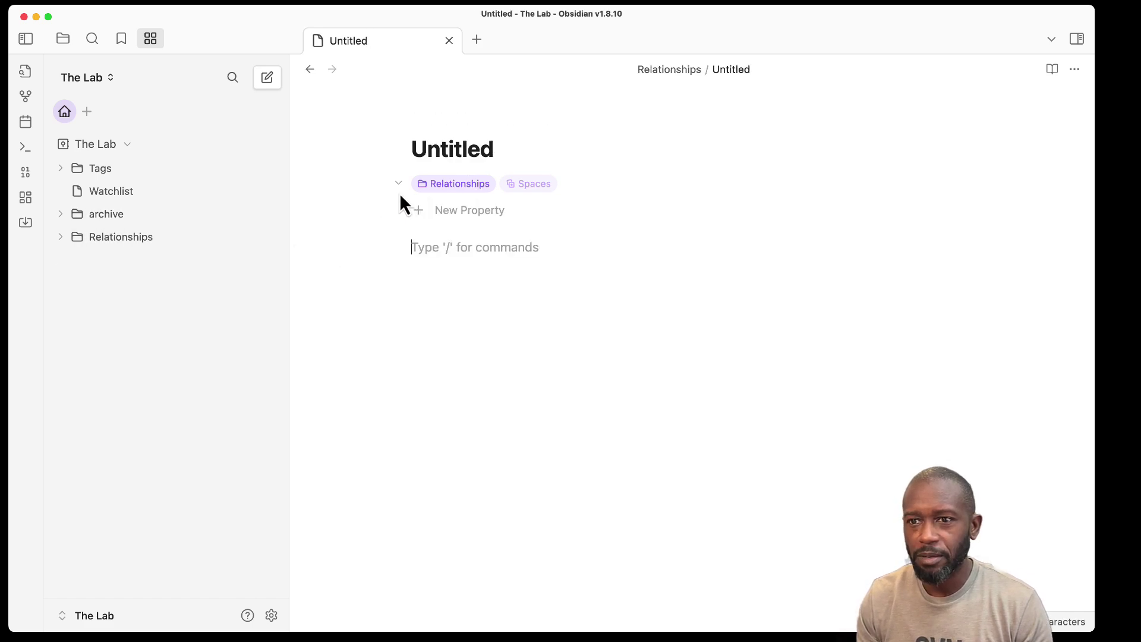
{"action": "double_click", "coordinate": [427, 150]}
{"action": "type", "text": "Task"}
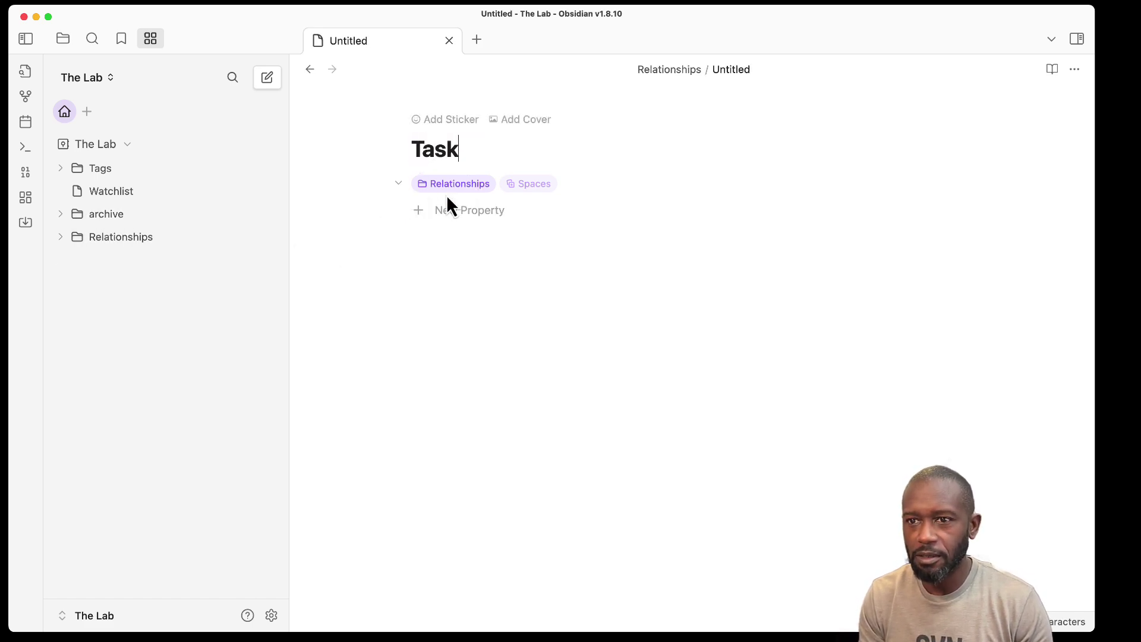
{"action": "type", "text": " Tag "}
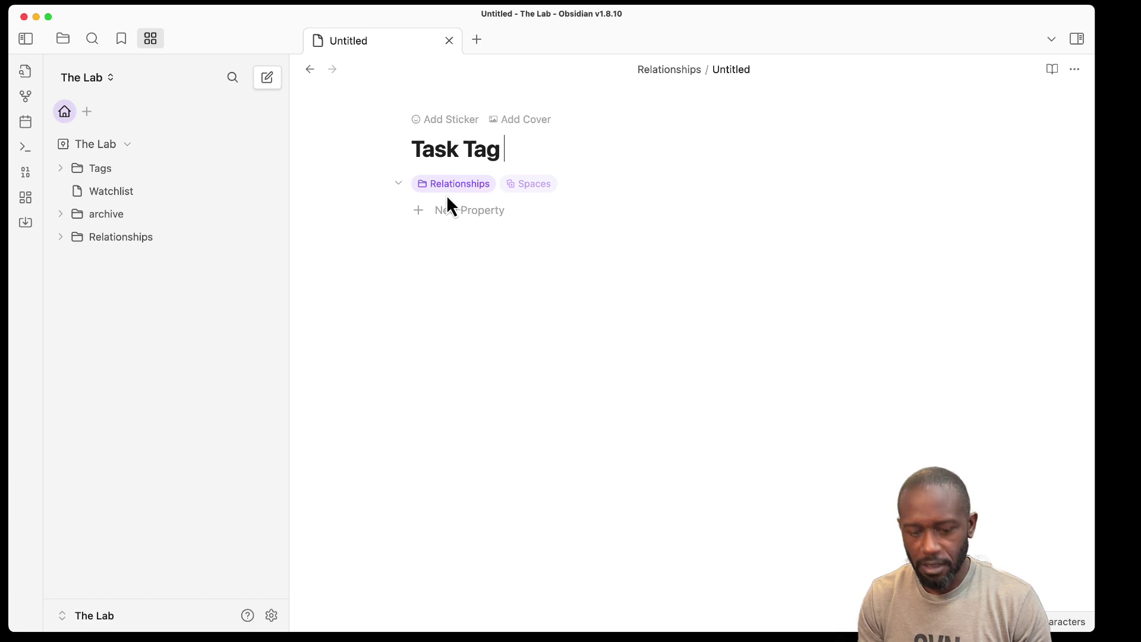
{"action": "type", "text": "2"}
{"action": "key", "text": "Return"}
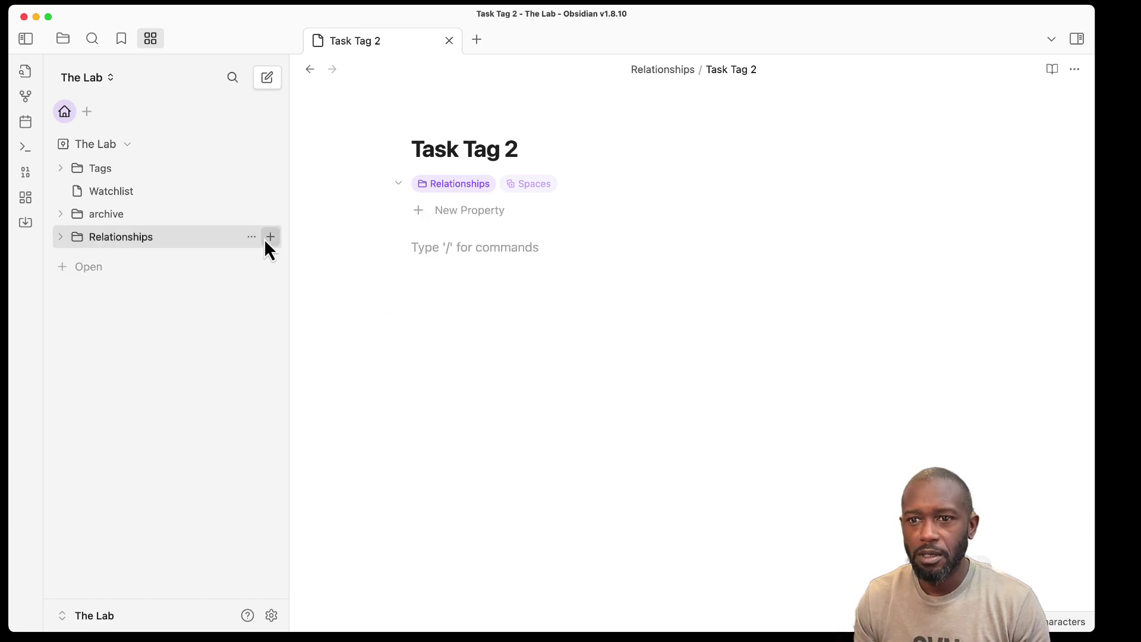
Create a new note in the Relationships folder and title it "Task Tag 3"
{"action": "left_click", "coordinate": [270, 237]}
{"action": "double_click", "coordinate": [435, 156]}
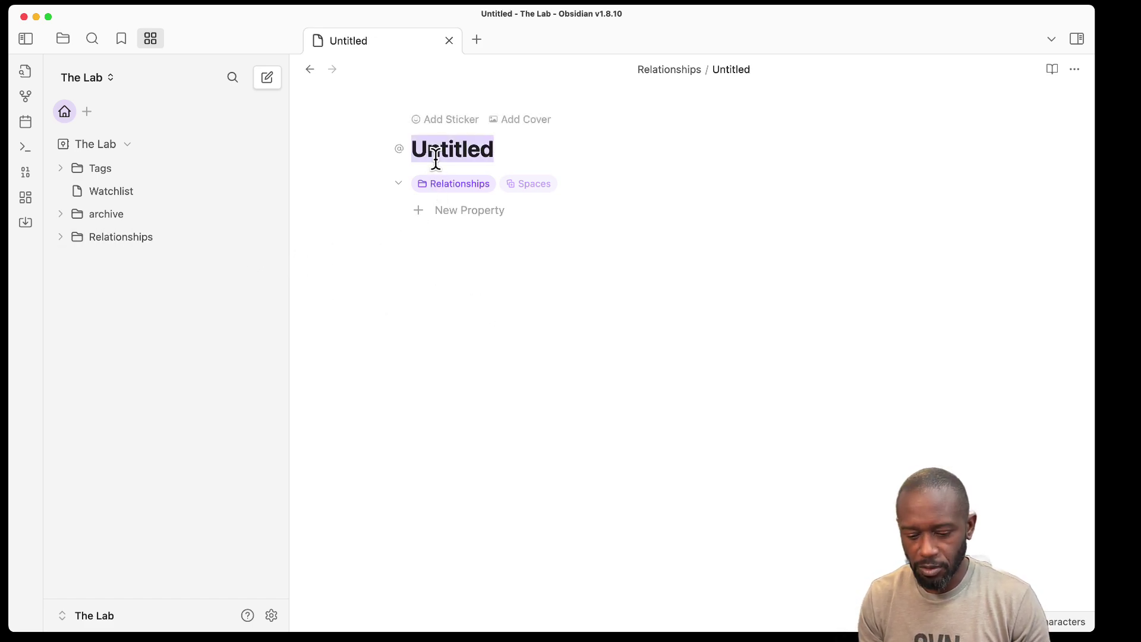
{"action": "type", "text": "Task Tag"}
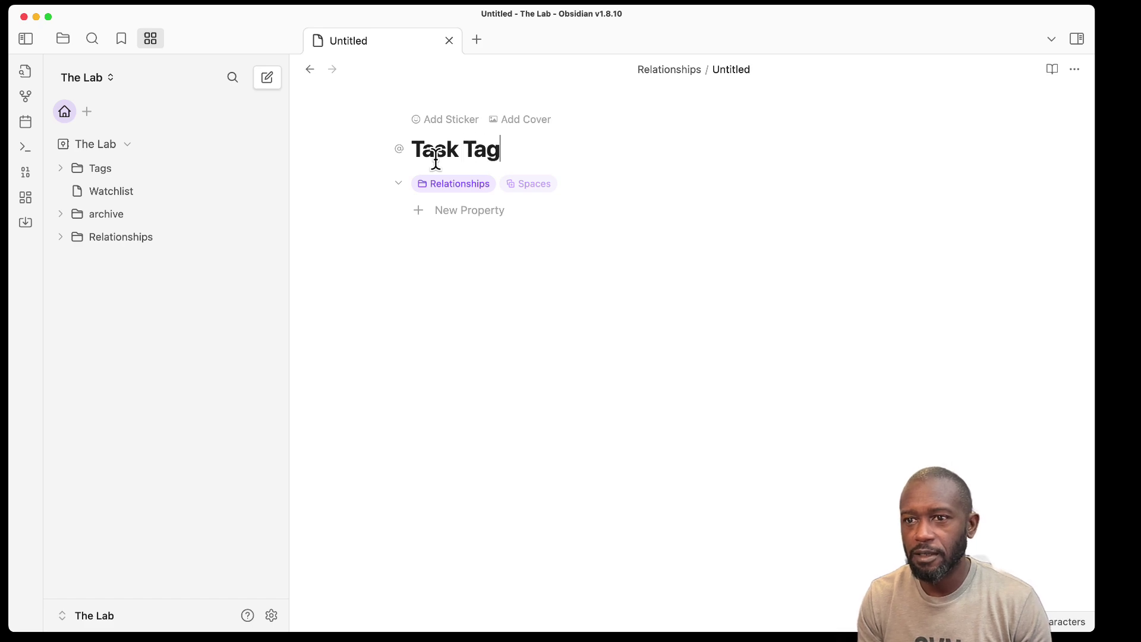
{"action": "type", "text": " 2"}
{"action": "key", "text": "BackSpace"}
{"action": "type", "text": "4"}
{"action": "key", "text": "BackSpace"}
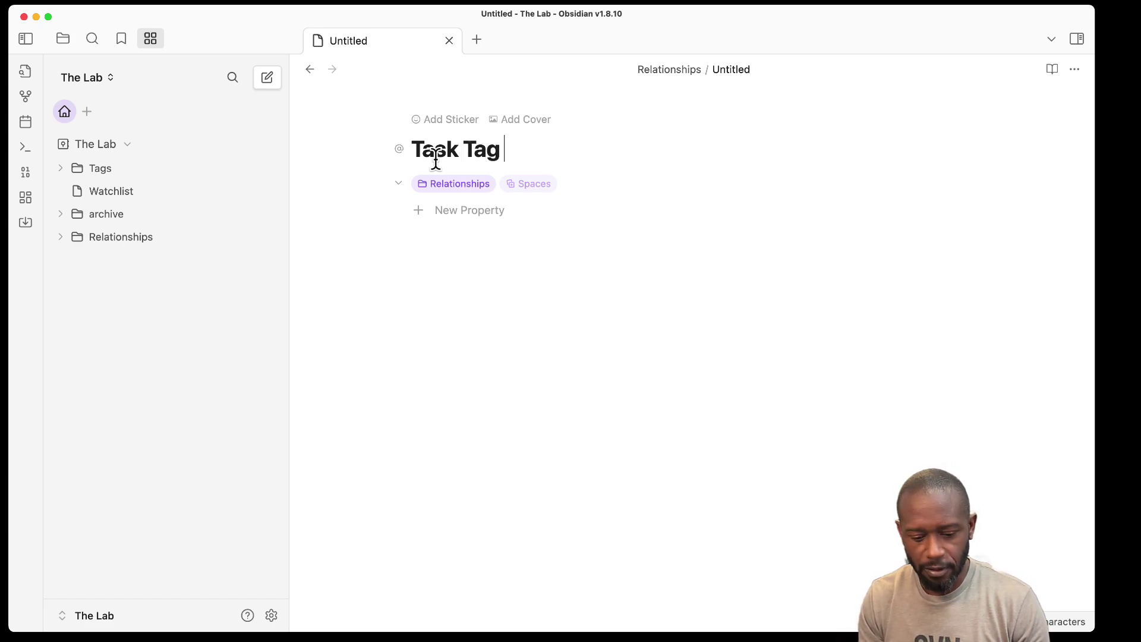
{"action": "type", "text": "3"}
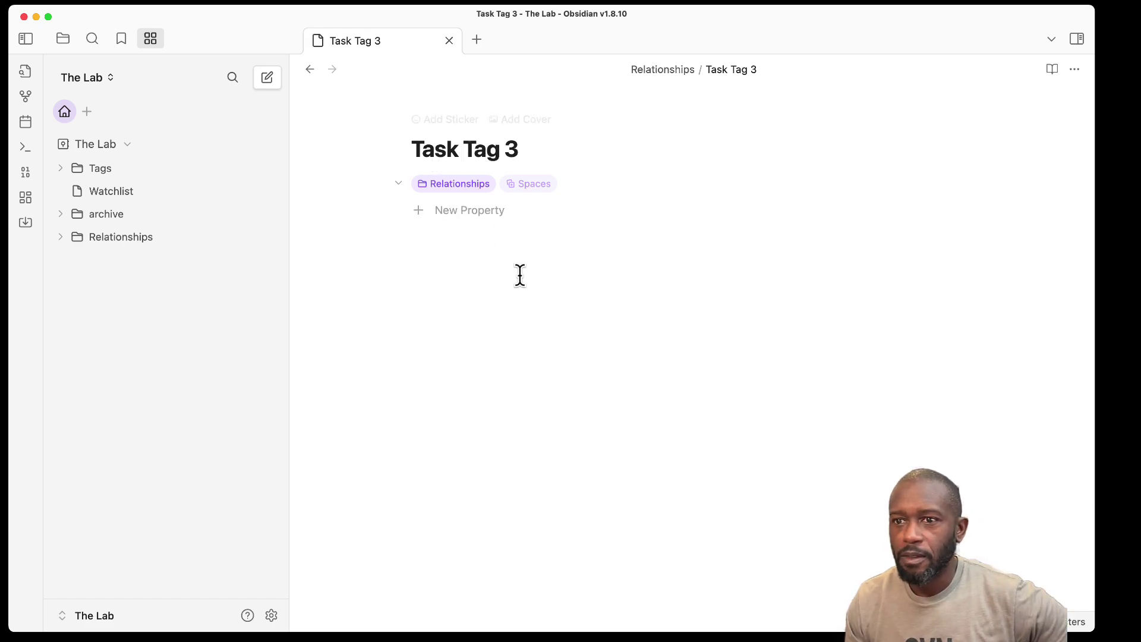
Tag the Task Tag 3 note with #task in its body
{"action": "left_click", "coordinate": [503, 292]}
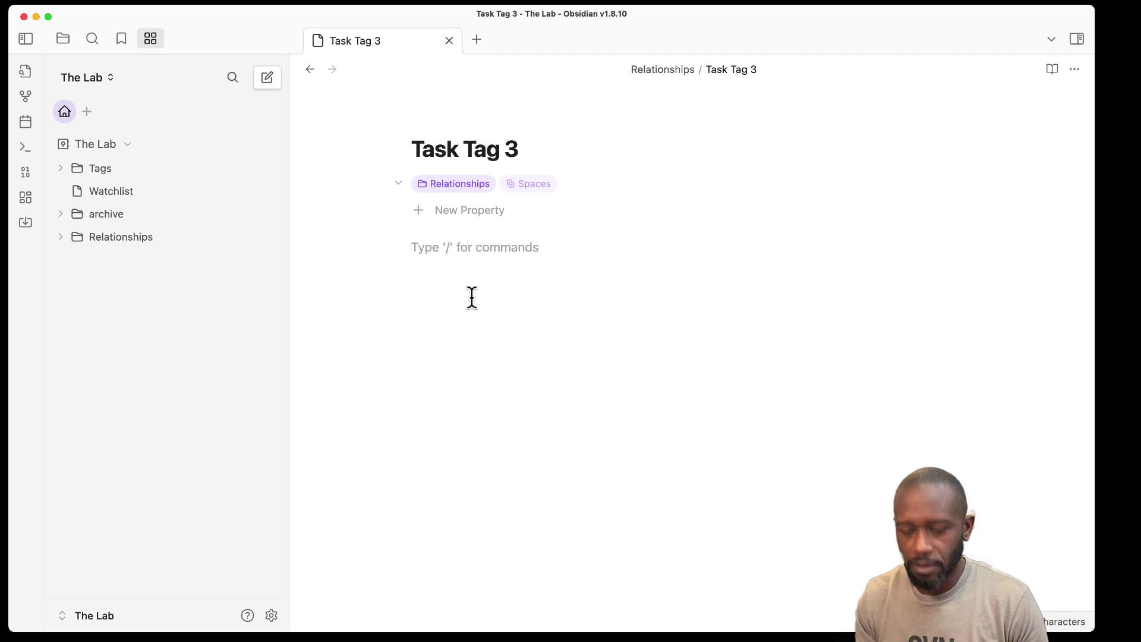
{"action": "type", "text": "#t"}
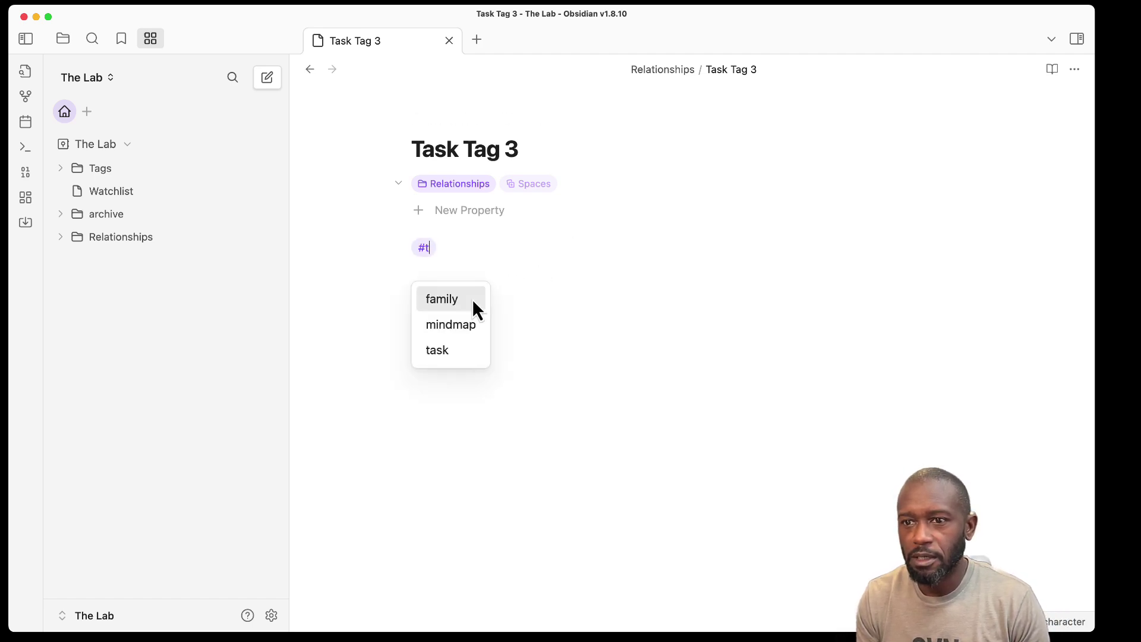
{"action": "type", "text": "asks"}
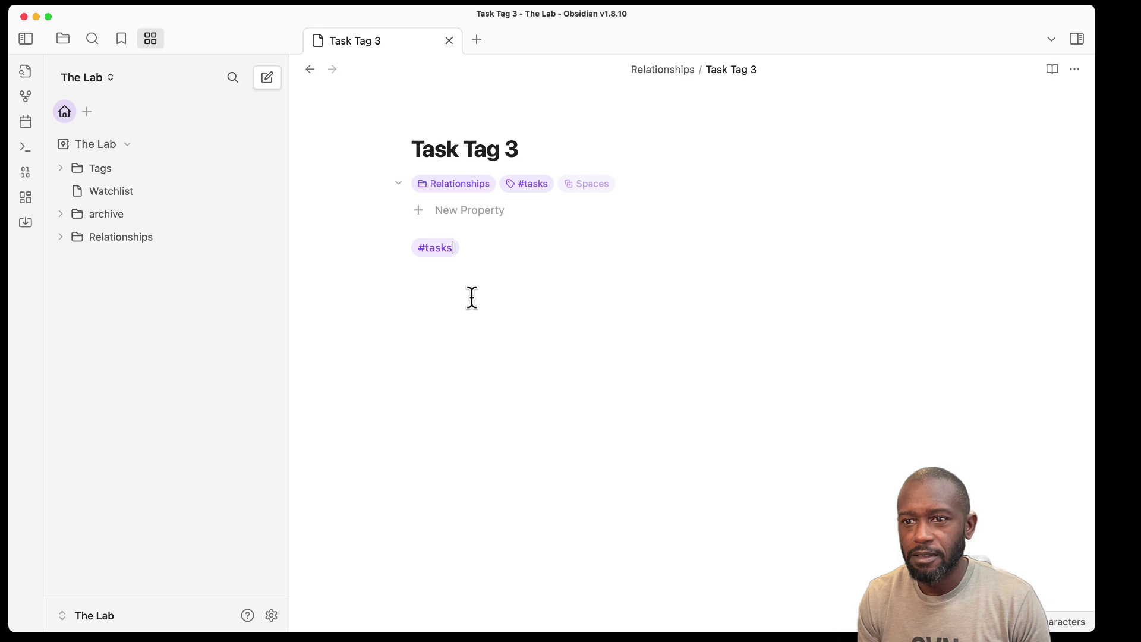
{"action": "type", "text": "/"}
{"action": "key", "text": "BackSpace"}
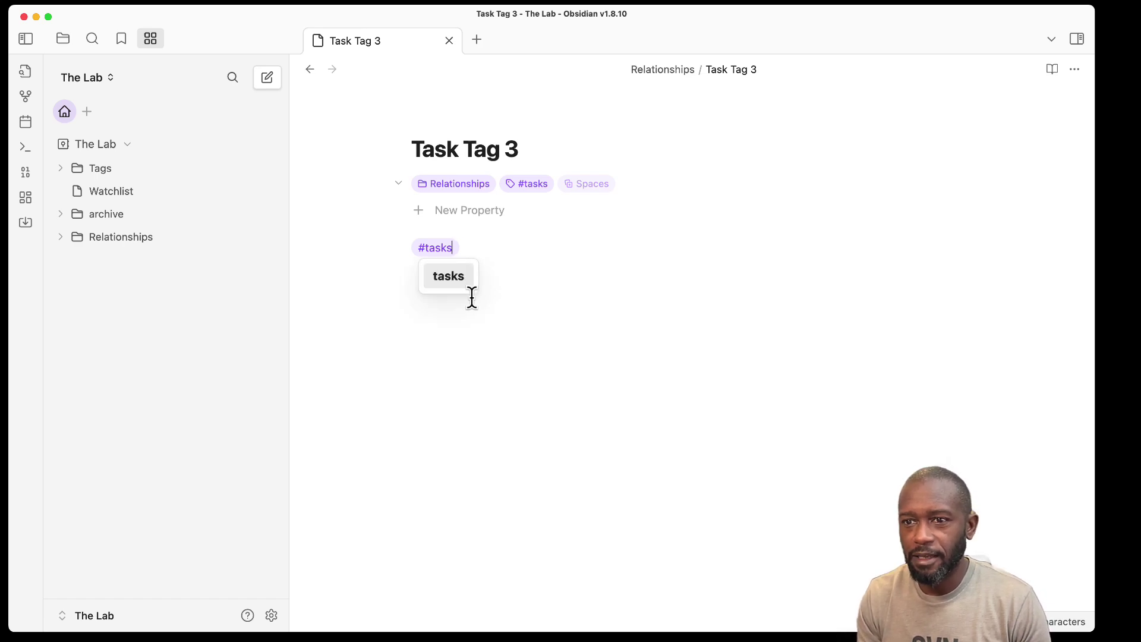
{"action": "key", "text": "BackSpace"}
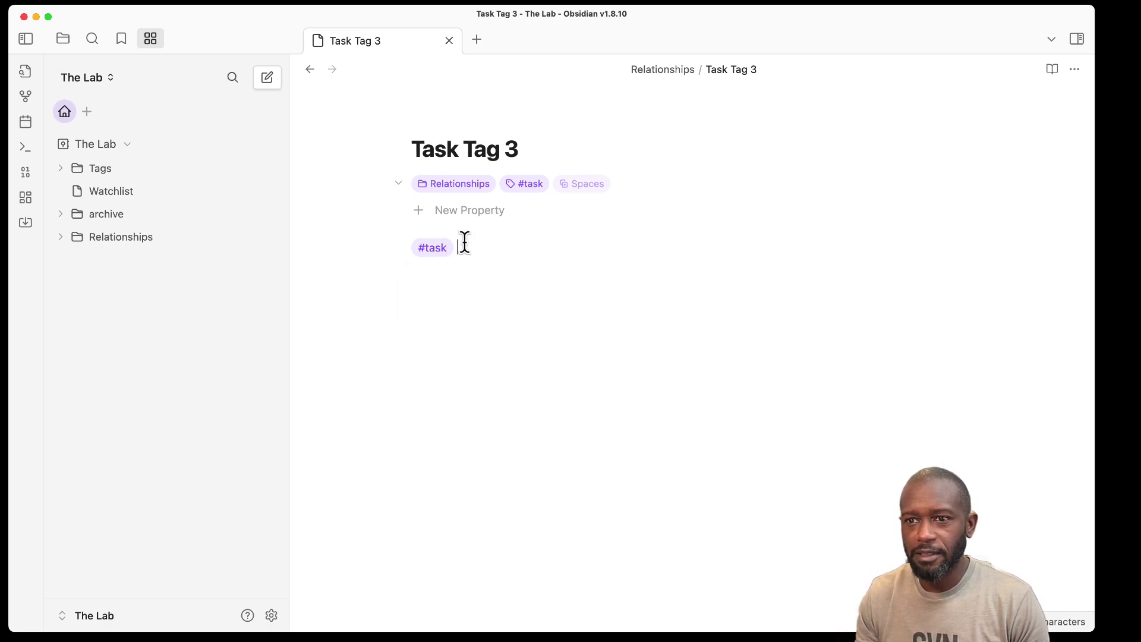
Add the #task tag to the body of the Task Tag 1 and Task Tag 2 notes
{"action": "left_click", "coordinate": [222, 240]}
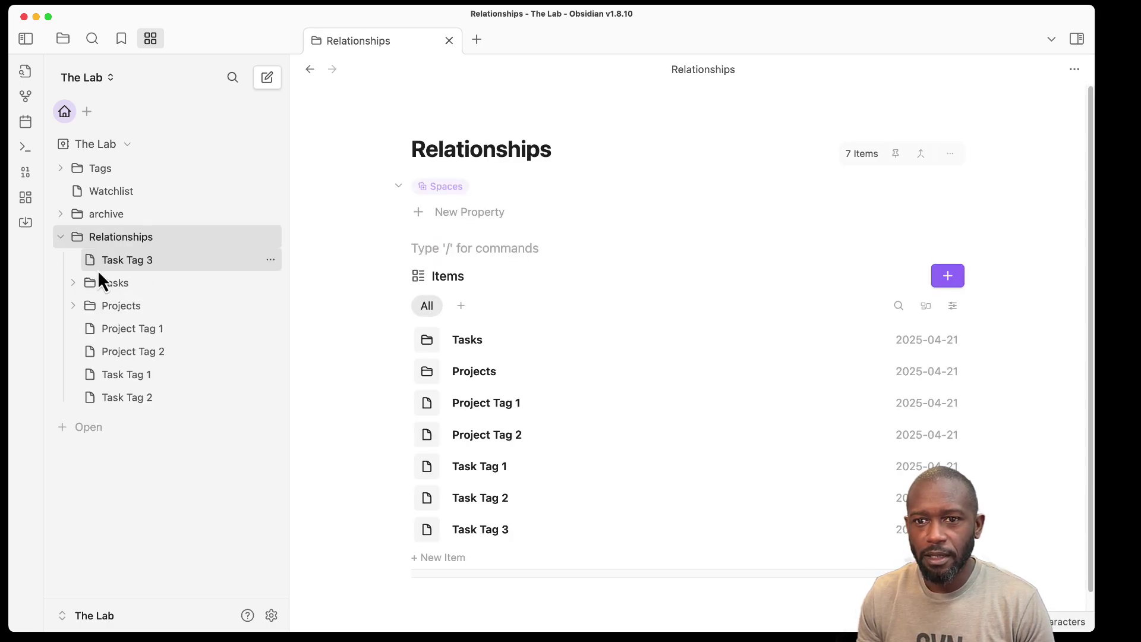
{"action": "left_click", "coordinate": [145, 374]}
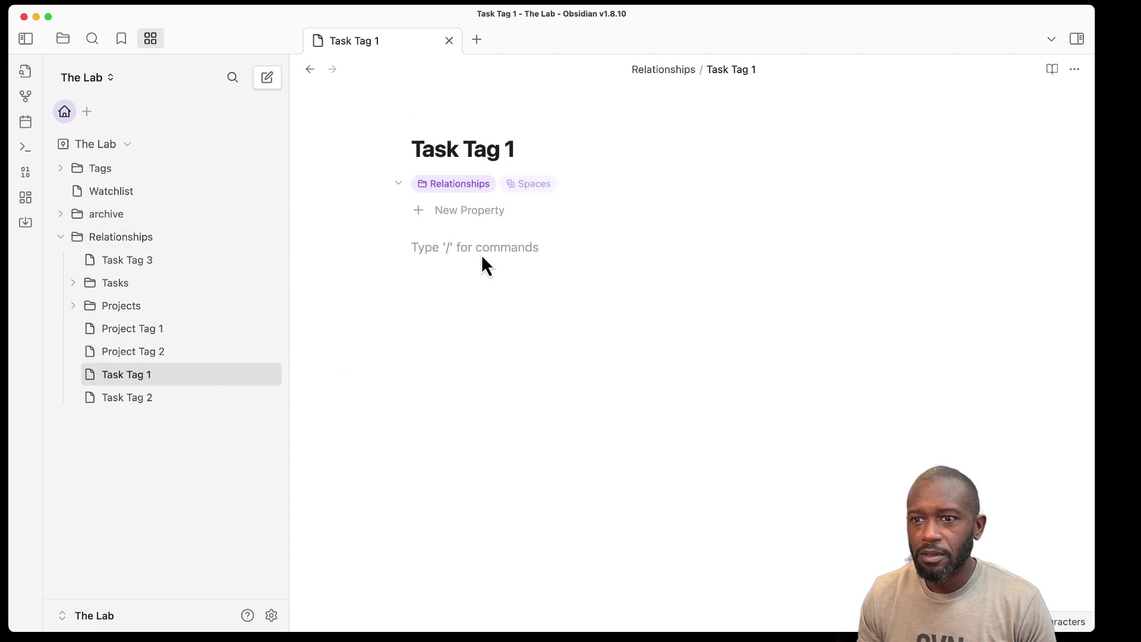
{"action": "type", "text": "#task"}
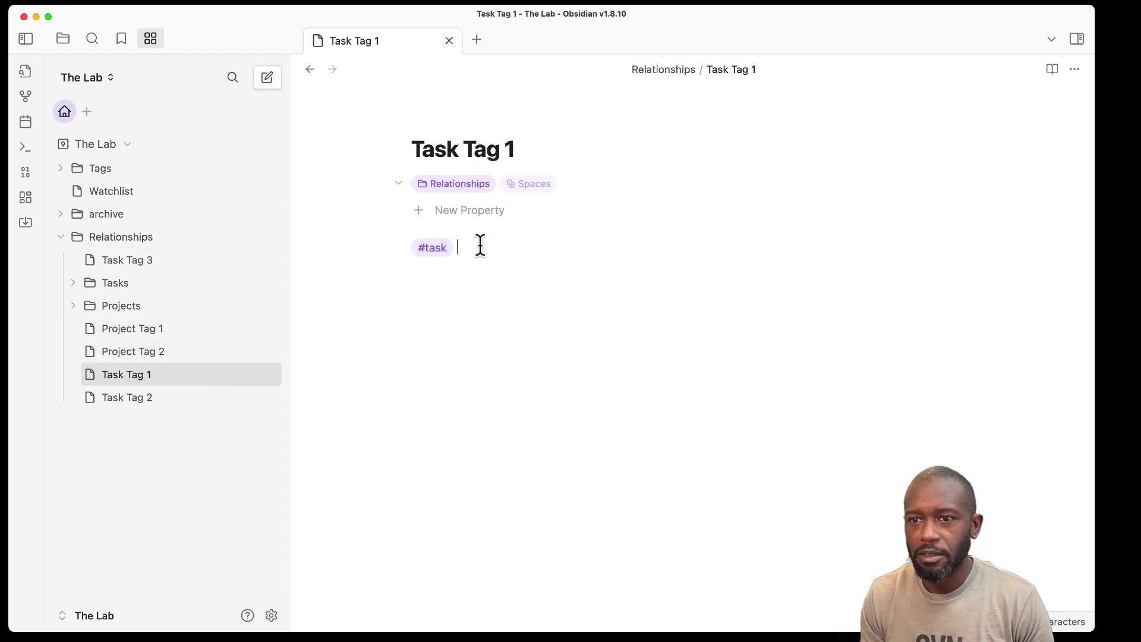
{"action": "left_click", "coordinate": [152, 397]}
{"action": "type", "text": "#task"}
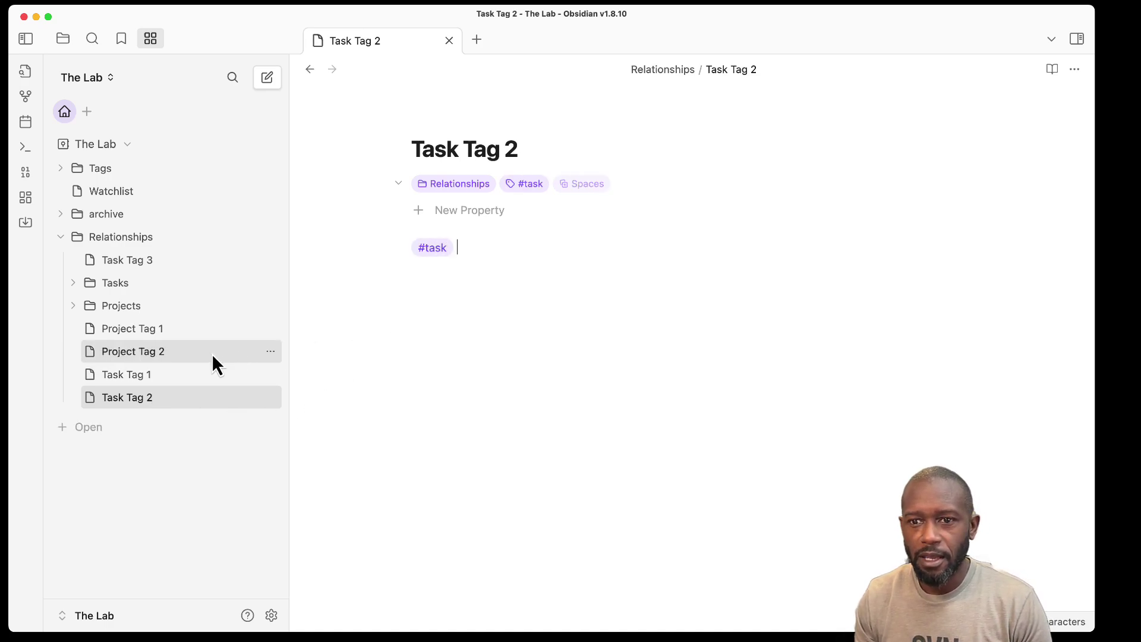
Add the #project tag to the body of the Project Tag 1 and Project Tag 2 notes
{"action": "left_click", "coordinate": [234, 334]}
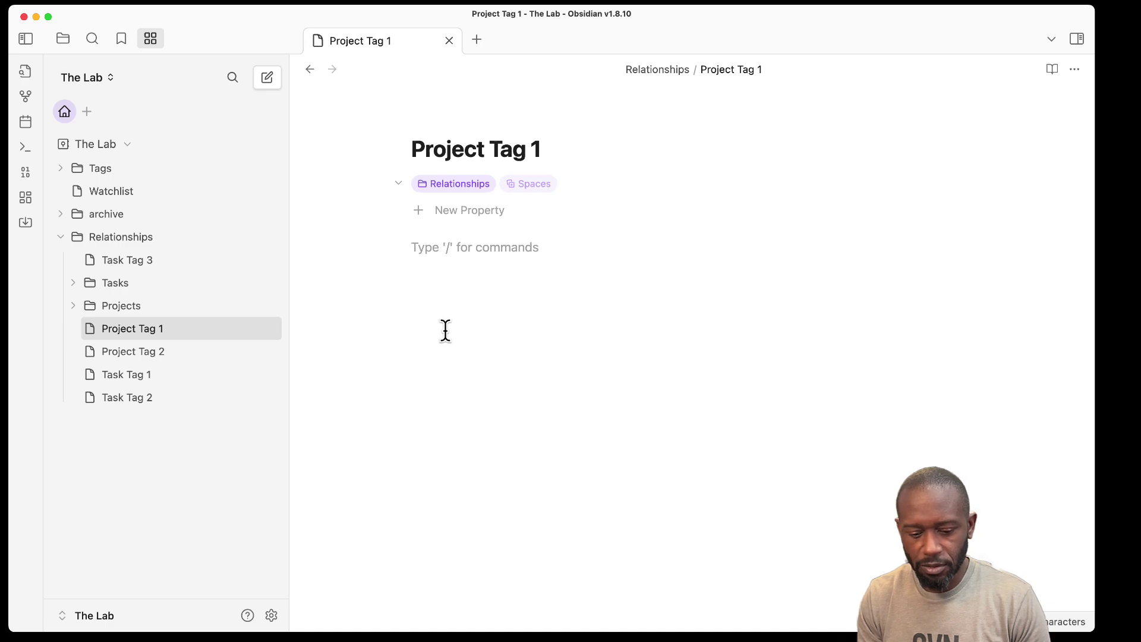
{"action": "type", "text": "#project"}
{"action": "key", "text": "Return"}
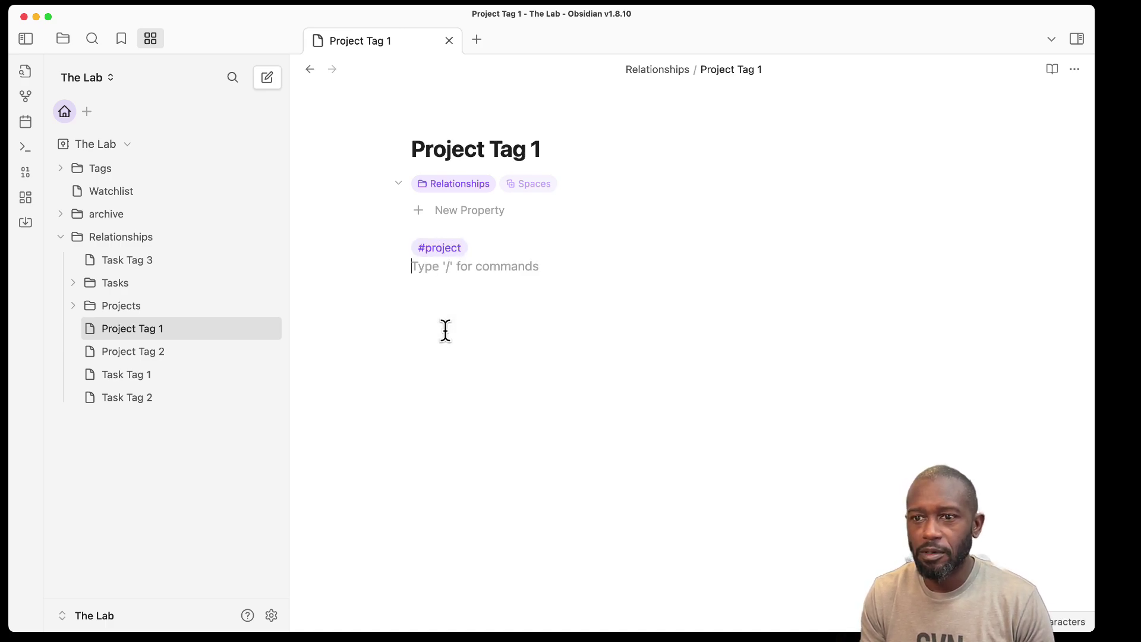
{"action": "left_click", "coordinate": [130, 351]}
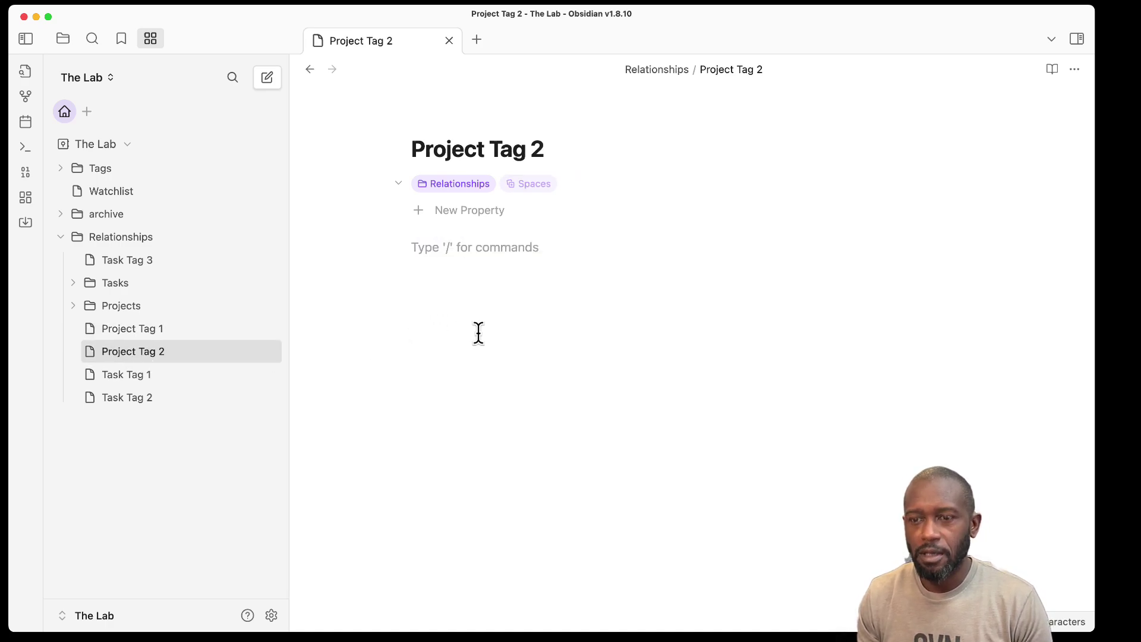
{"action": "type", "text": "#project"}
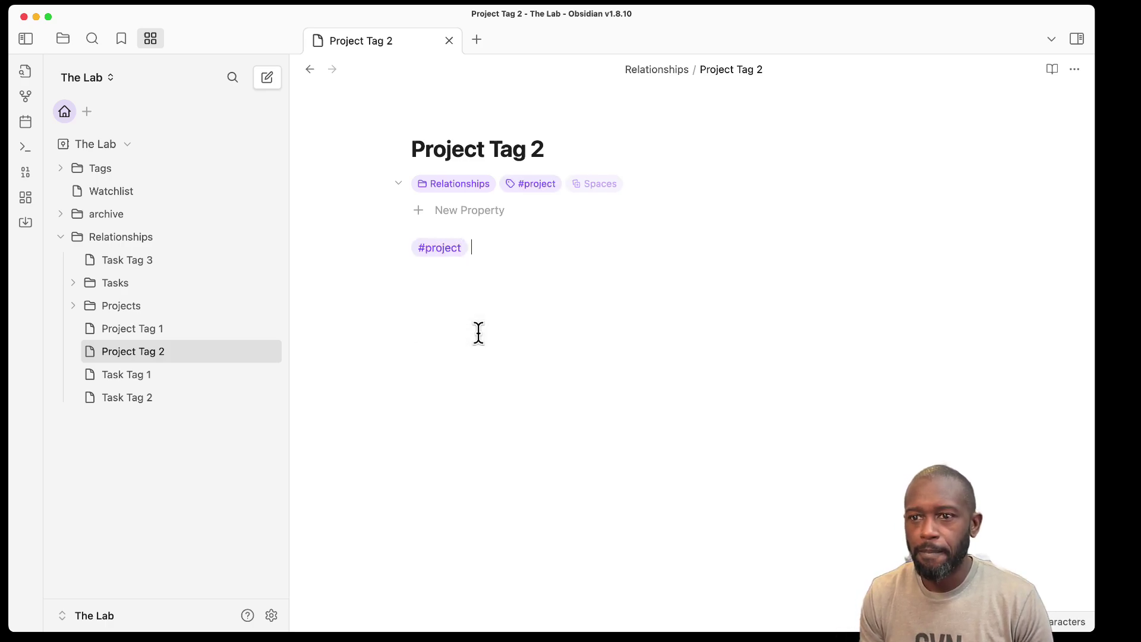
Check the tags on both project notes and all three task notes, and collapse the Relationships folder
{"action": "left_click", "coordinate": [166, 338]}
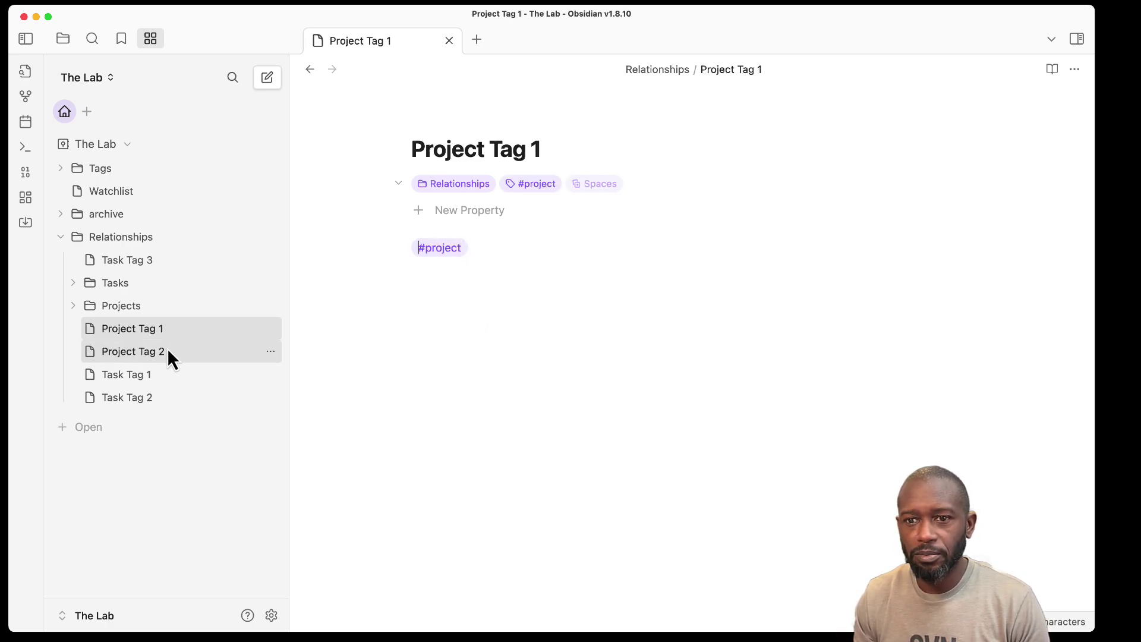
{"action": "left_click", "coordinate": [167, 351]}
{"action": "left_click", "coordinate": [159, 375]}
{"action": "left_click", "coordinate": [158, 397]}
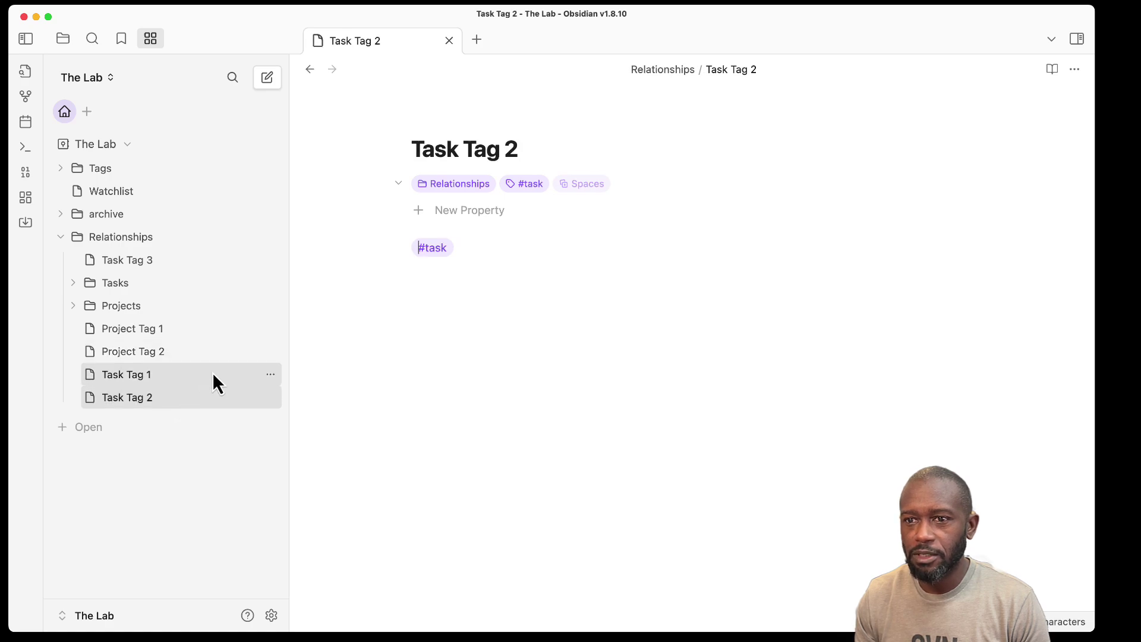
{"action": "left_click", "coordinate": [158, 265]}
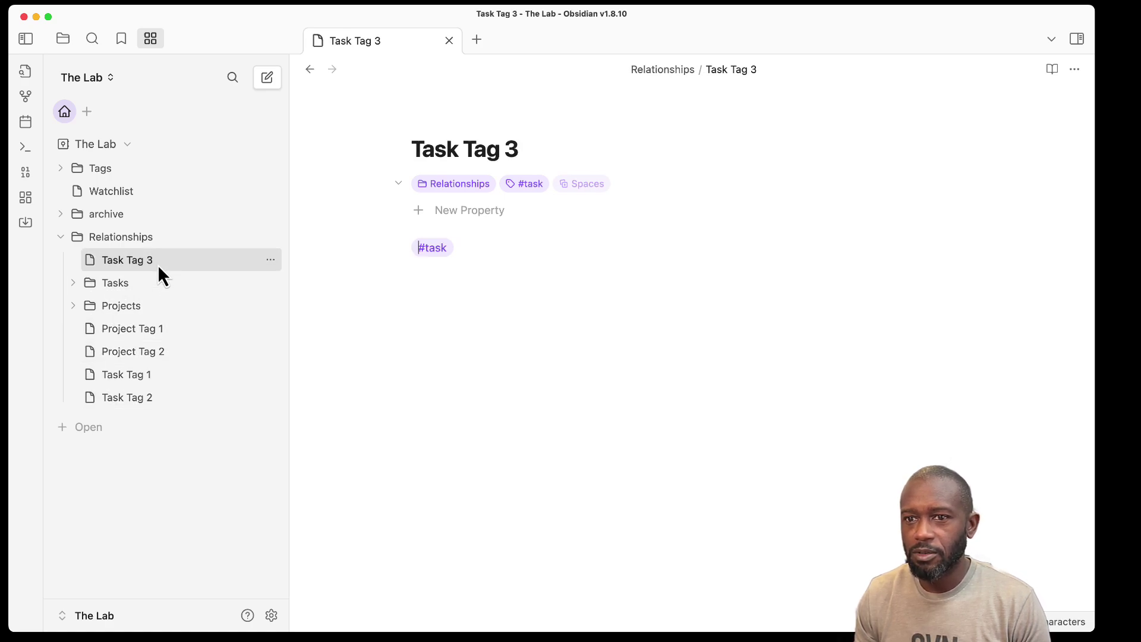
{"action": "left_click", "coordinate": [132, 236]}
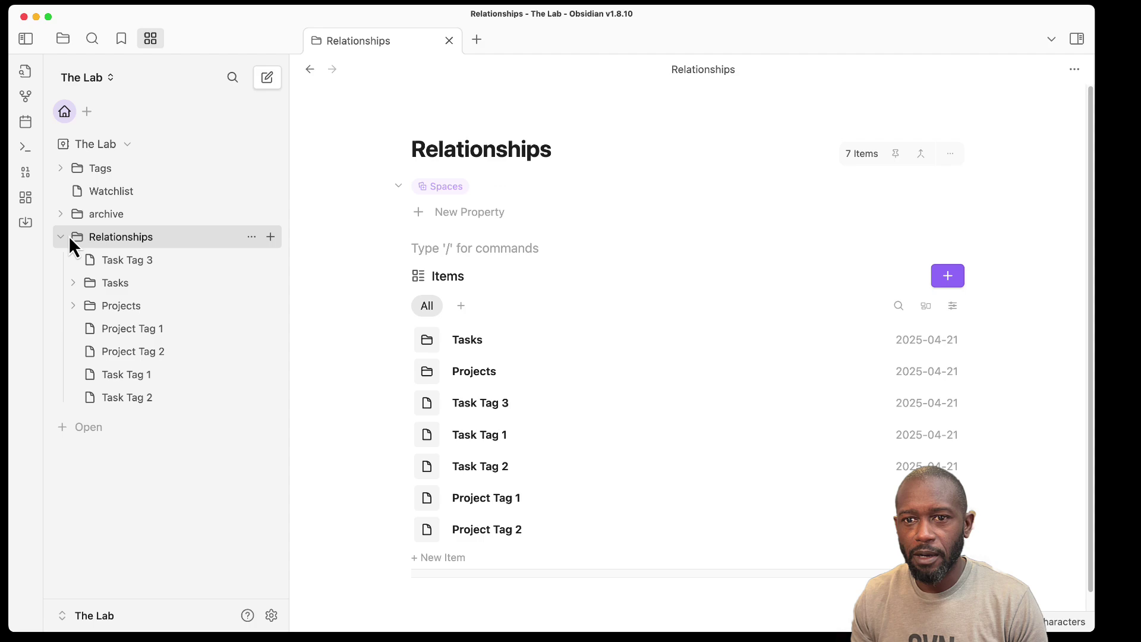
{"action": "left_click", "coordinate": [67, 236]}
Add the #task and #project tag spaces to the navigator beneath the vault's folders
{"action": "left_click", "coordinate": [100, 267]}
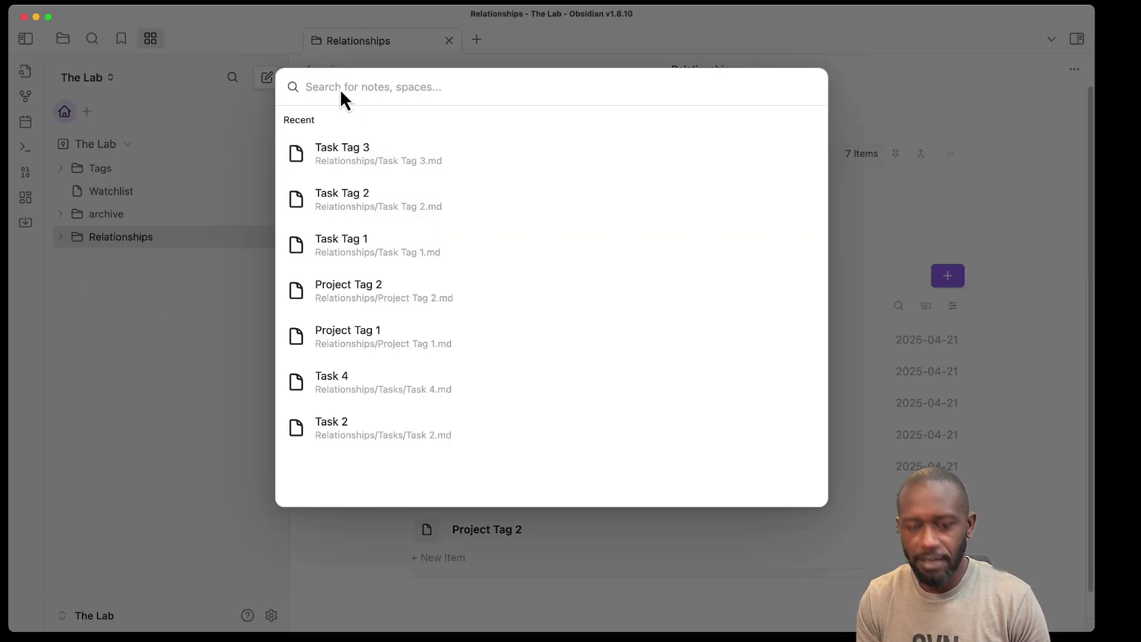
{"action": "type", "text": "#task"}
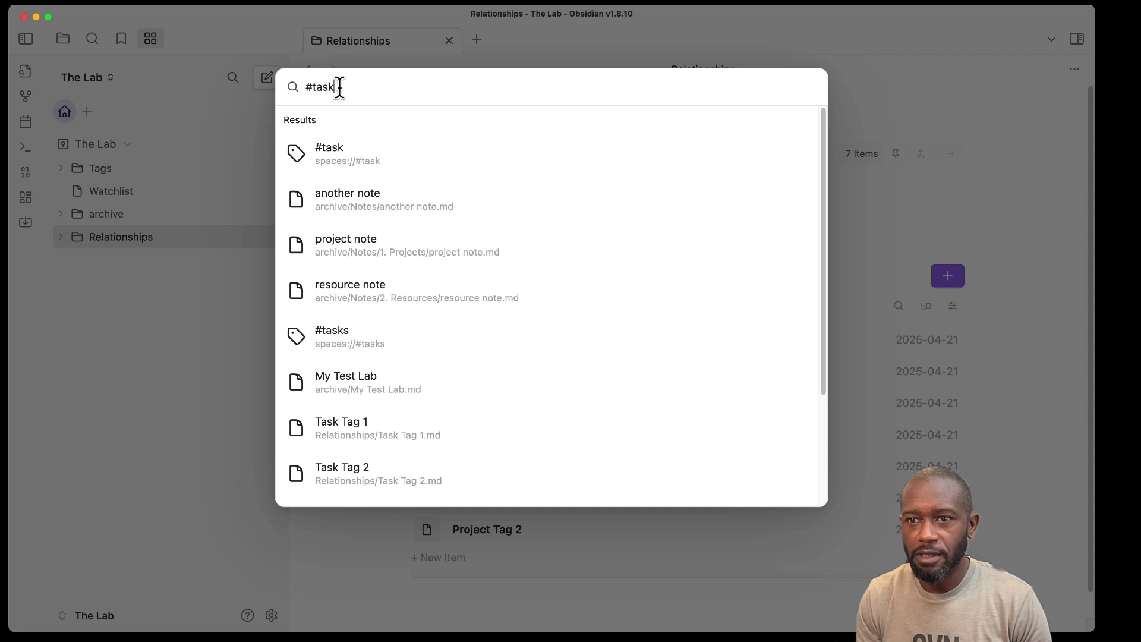
{"action": "left_click", "coordinate": [374, 160]}
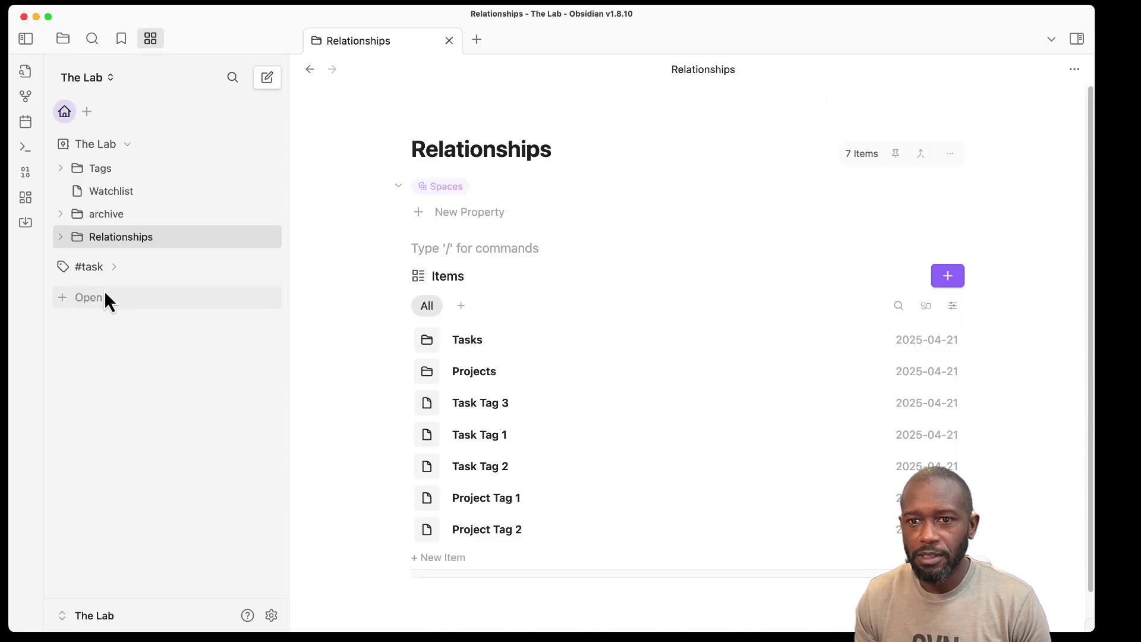
{"action": "left_click", "coordinate": [104, 296]}
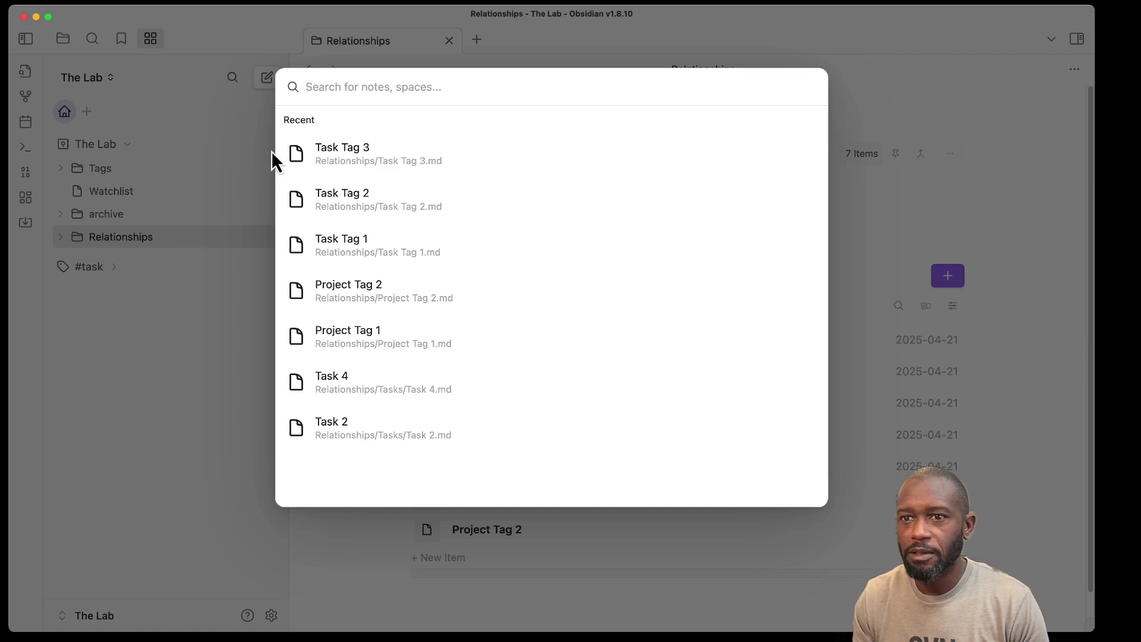
{"action": "type", "text": "#project"}
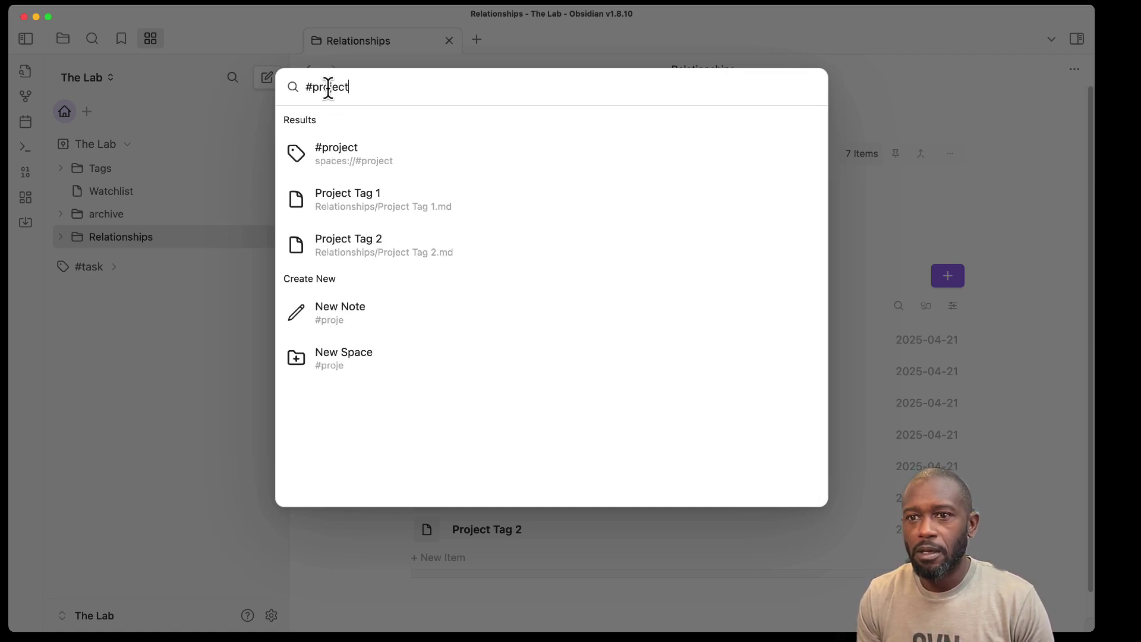
{"action": "left_click", "coordinate": [331, 153]}
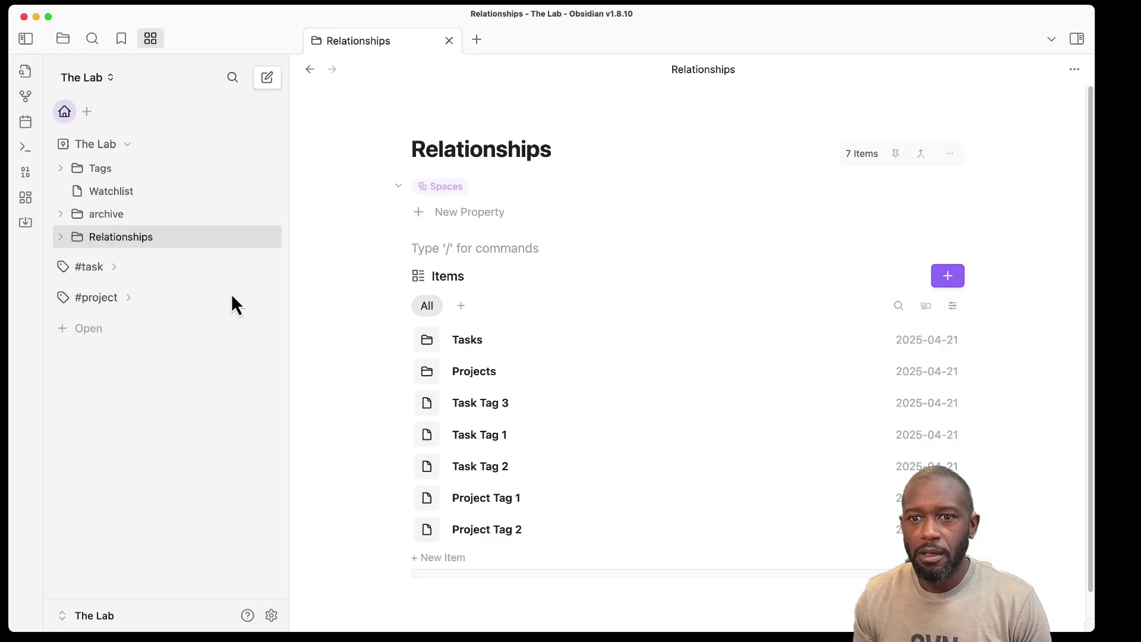
Open the #task space and examine which notes are listed under the #task and #project tags
{"action": "left_click", "coordinate": [104, 272]}
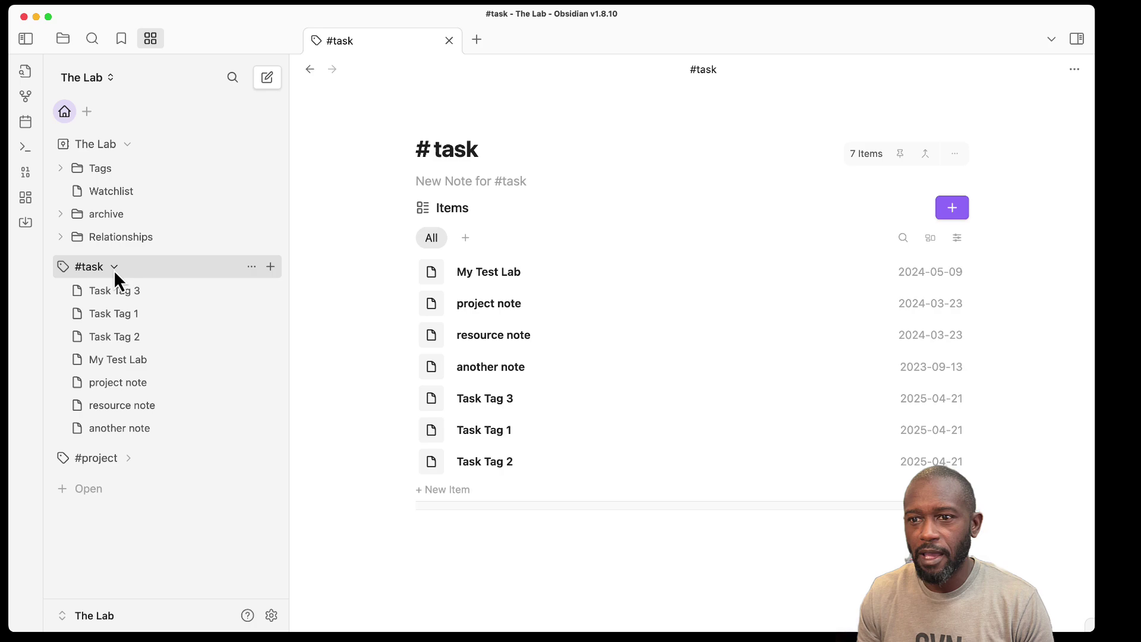
{"action": "left_click", "coordinate": [113, 267]}
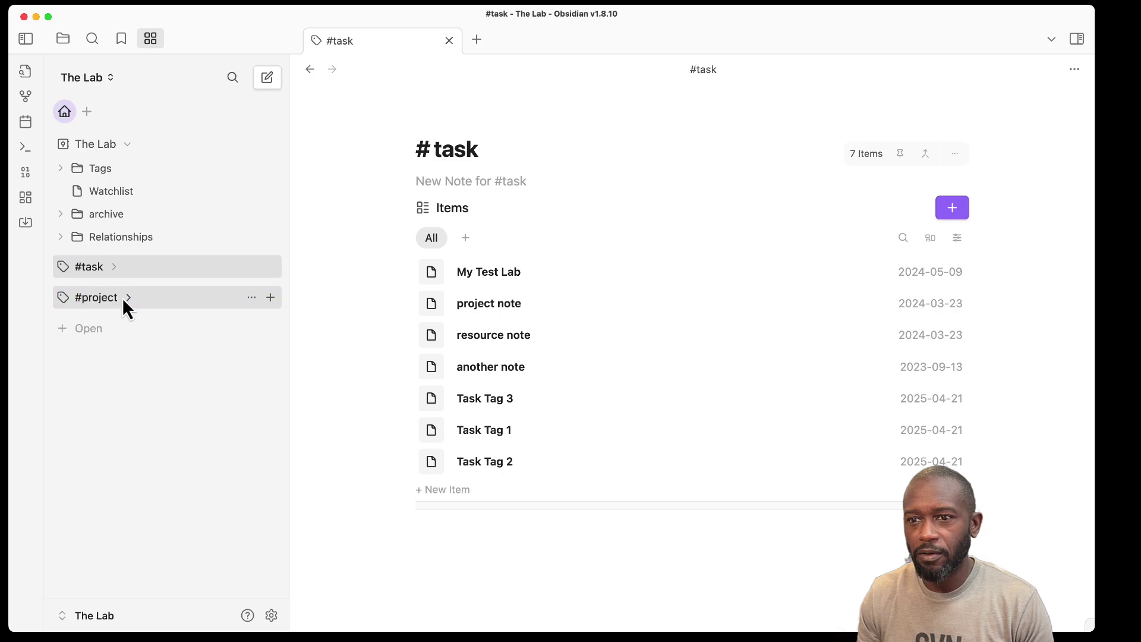
{"action": "left_click", "coordinate": [147, 268]}
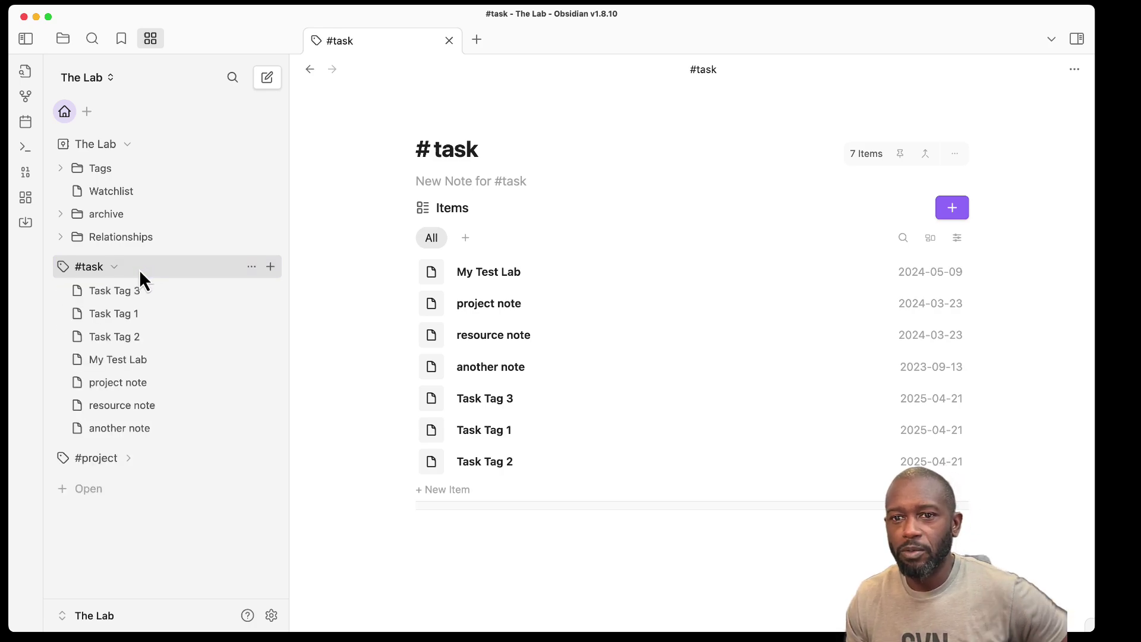
{"action": "left_click", "coordinate": [117, 267]}
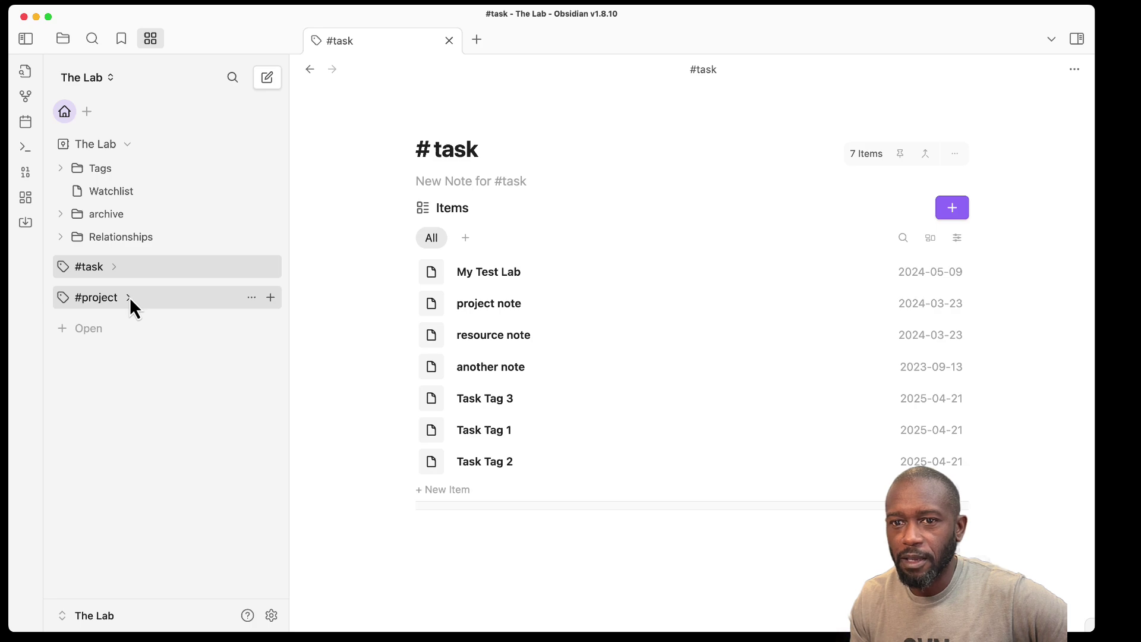
{"action": "left_click", "coordinate": [129, 297]}
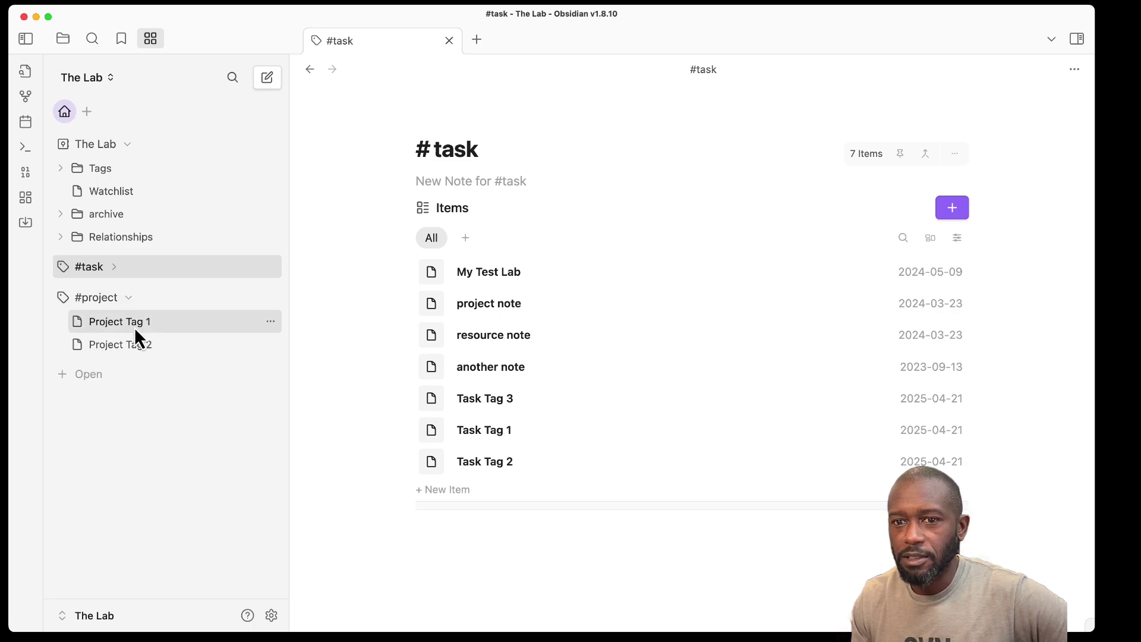
{"action": "left_click", "coordinate": [129, 299]}
{"action": "left_click", "coordinate": [116, 271]}
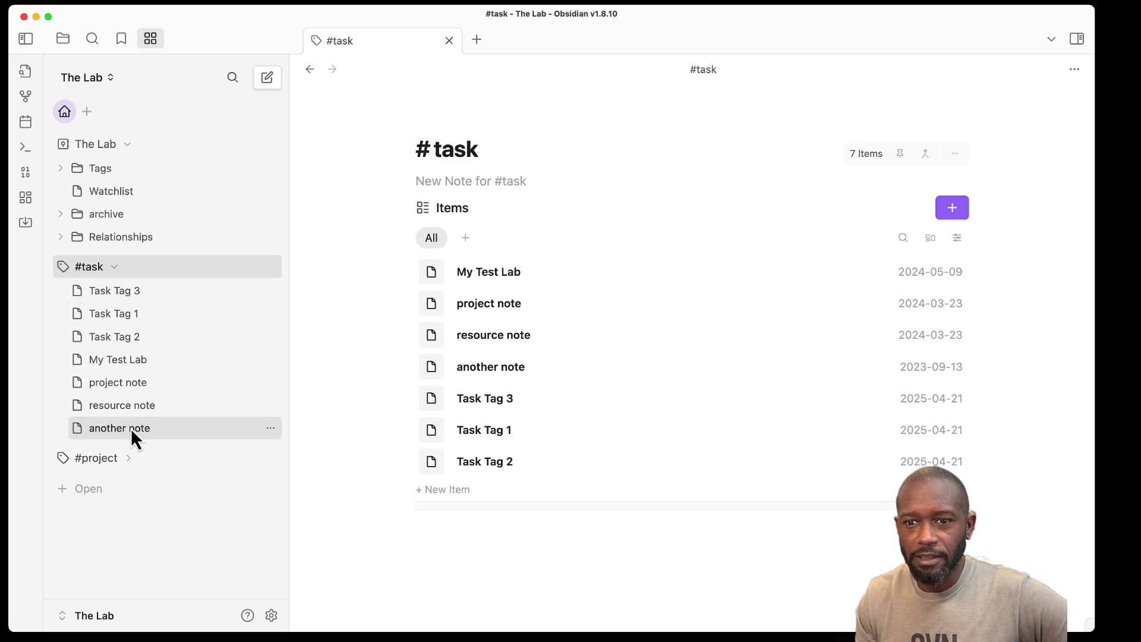
Collapse the #task note list and display the #task space's items as a table
{"action": "left_click", "coordinate": [111, 265]}
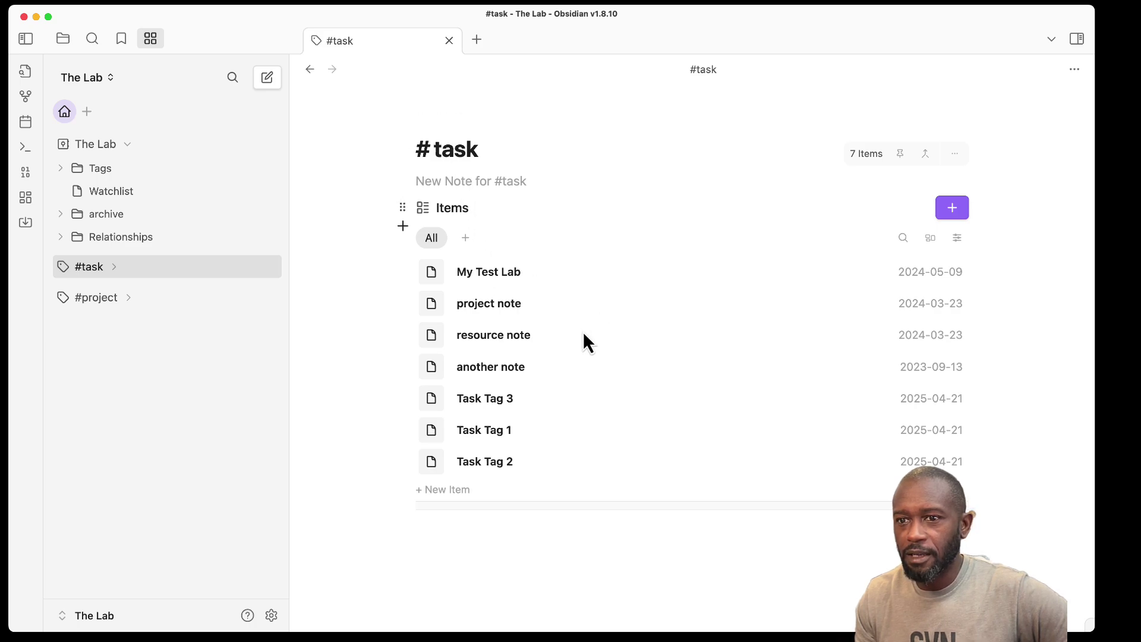
{"action": "left_click", "coordinate": [930, 238]}
{"action": "left_click", "coordinate": [793, 248]}
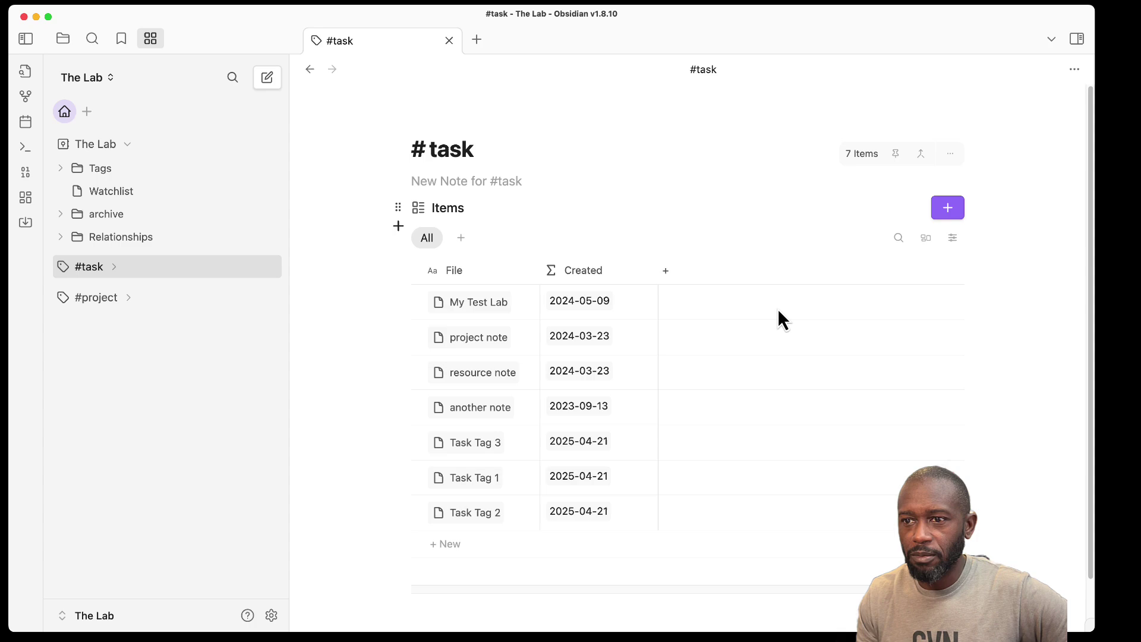
Start a new property named Projects with the Relation type in the #task table
{"action": "left_click", "coordinate": [665, 271]}
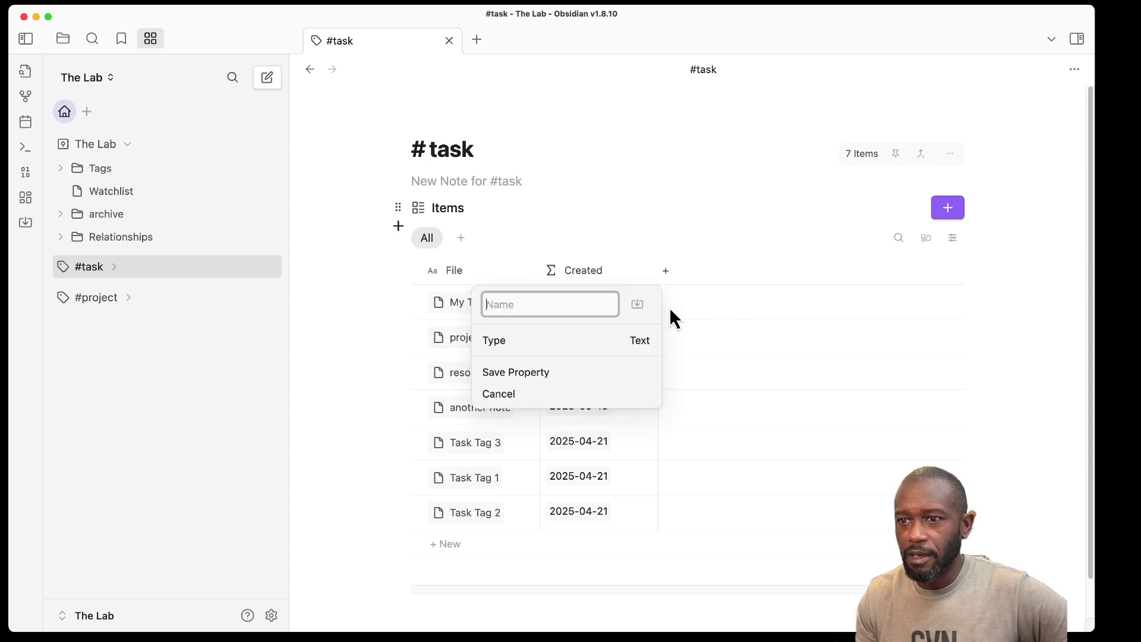
{"action": "left_click", "coordinate": [622, 348]}
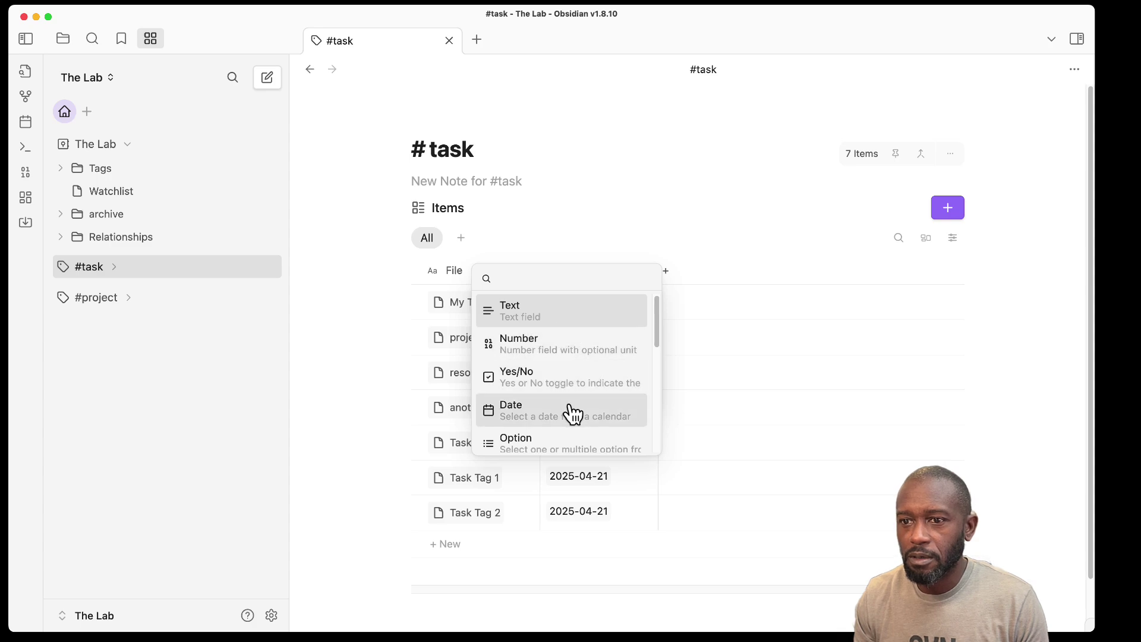
{"action": "scroll", "coordinate": [573, 413], "scroll_direction": "down", "scroll_amount": 3}
{"action": "scroll", "coordinate": [552, 436], "scroll_direction": "down", "scroll_amount": 3}
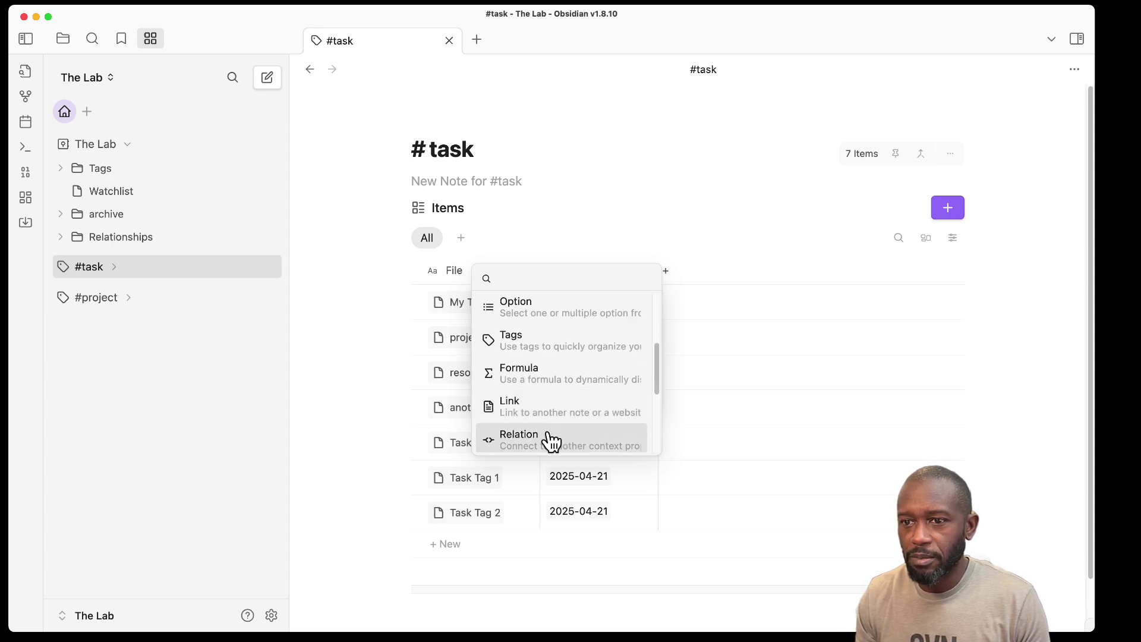
{"action": "left_click", "coordinate": [550, 440]}
{"action": "left_click", "coordinate": [537, 305]}
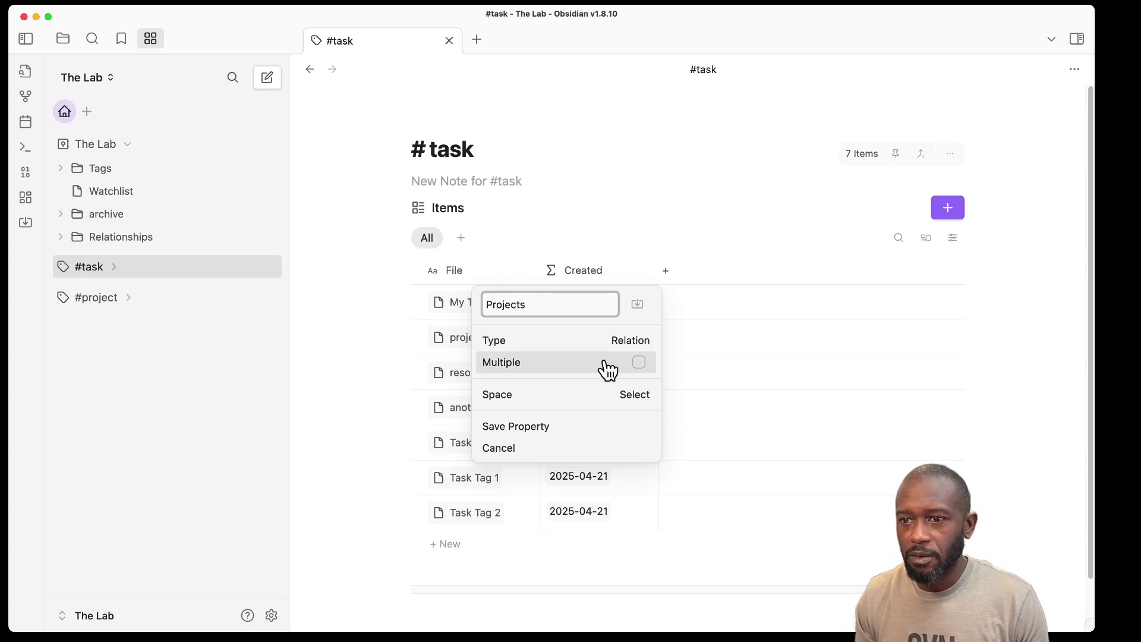
Point the Projects relation at the #project tag space and save the property
{"action": "left_click", "coordinate": [636, 397]}
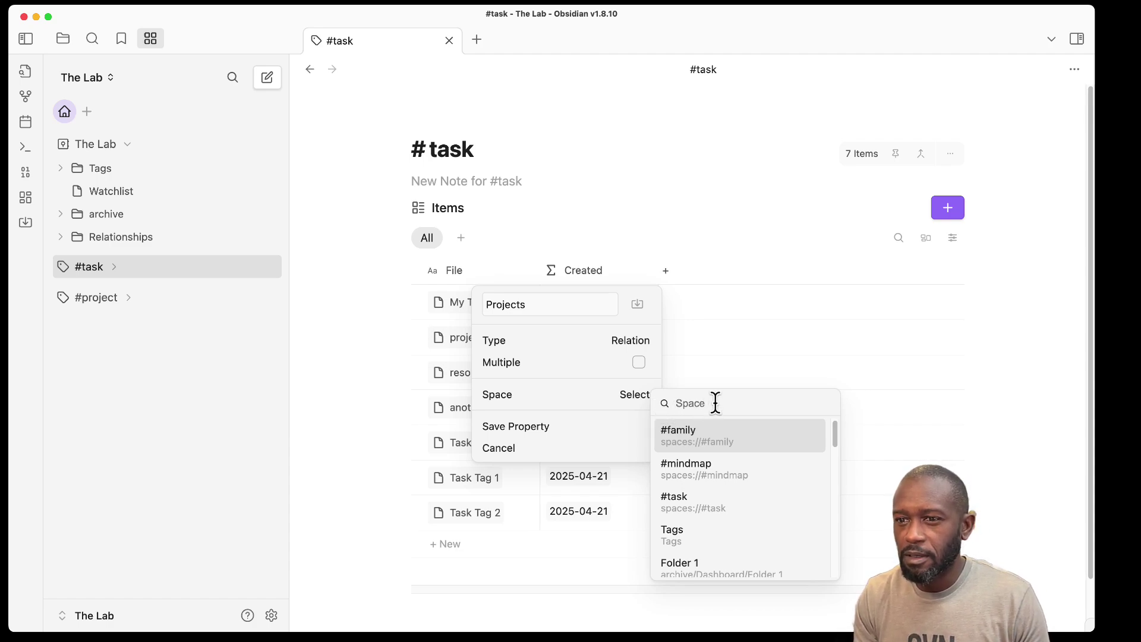
{"action": "type", "text": "projec"}
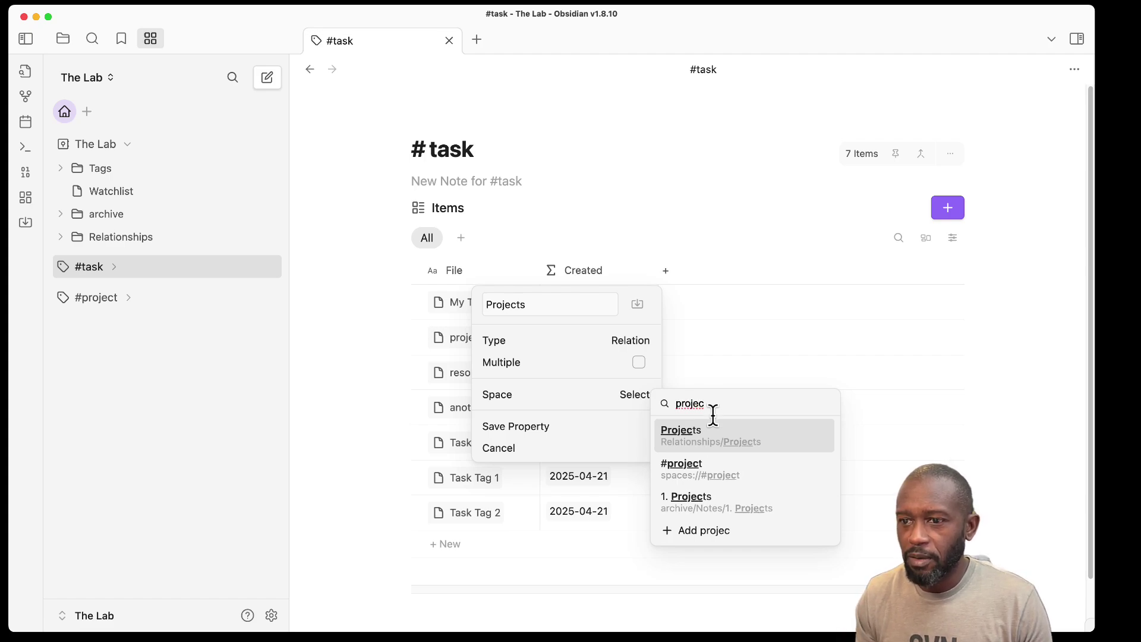
{"action": "left_click", "coordinate": [698, 470]}
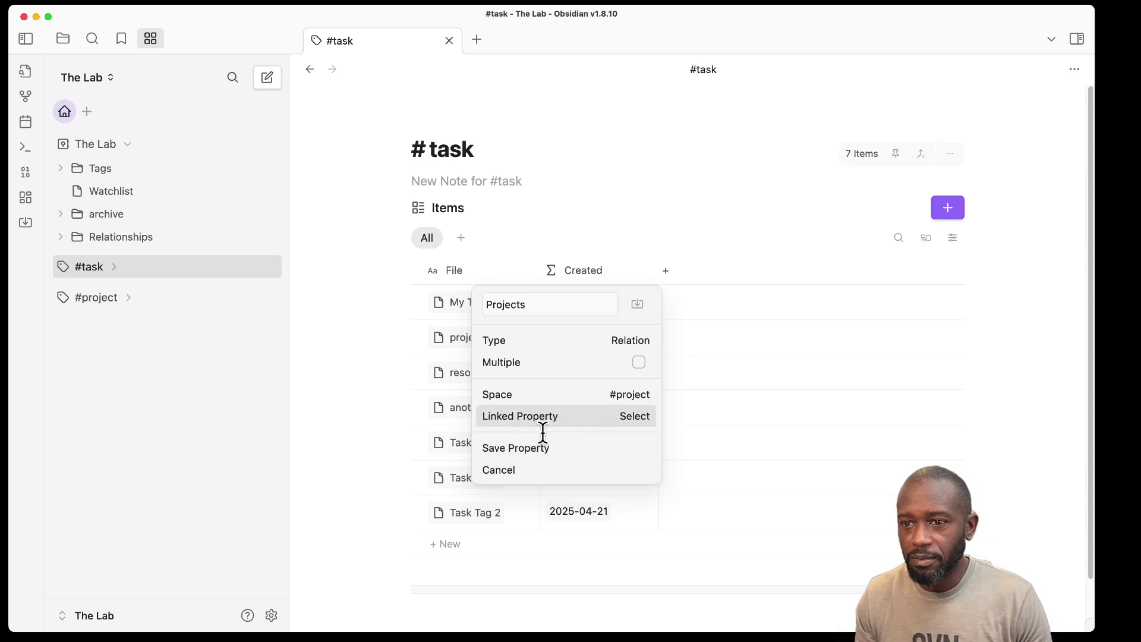
{"action": "left_click", "coordinate": [512, 451]}
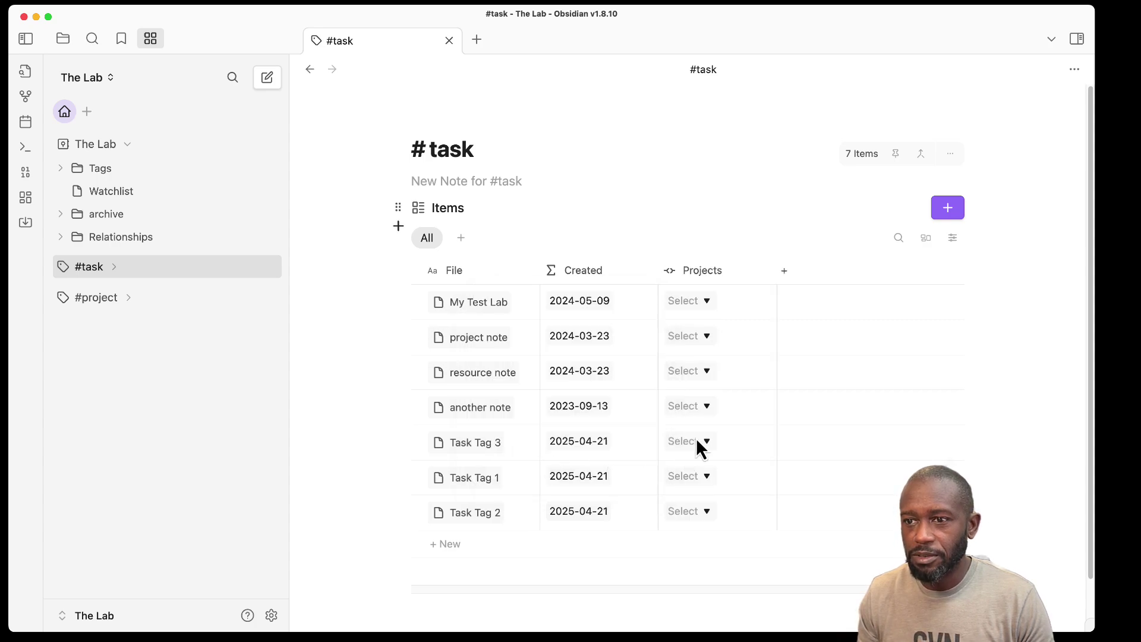
Check which projects My Test Lab can be related to, and display the #project space's items as a table
{"action": "left_click", "coordinate": [707, 301]}
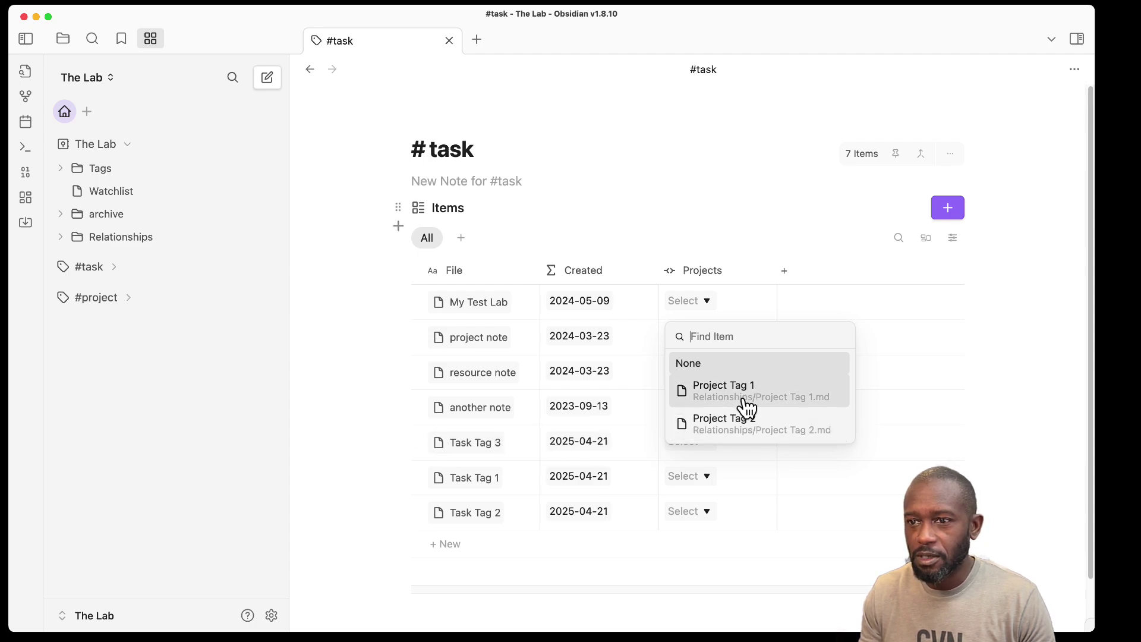
{"action": "left_click", "coordinate": [369, 401]}
{"action": "left_click", "coordinate": [109, 298]}
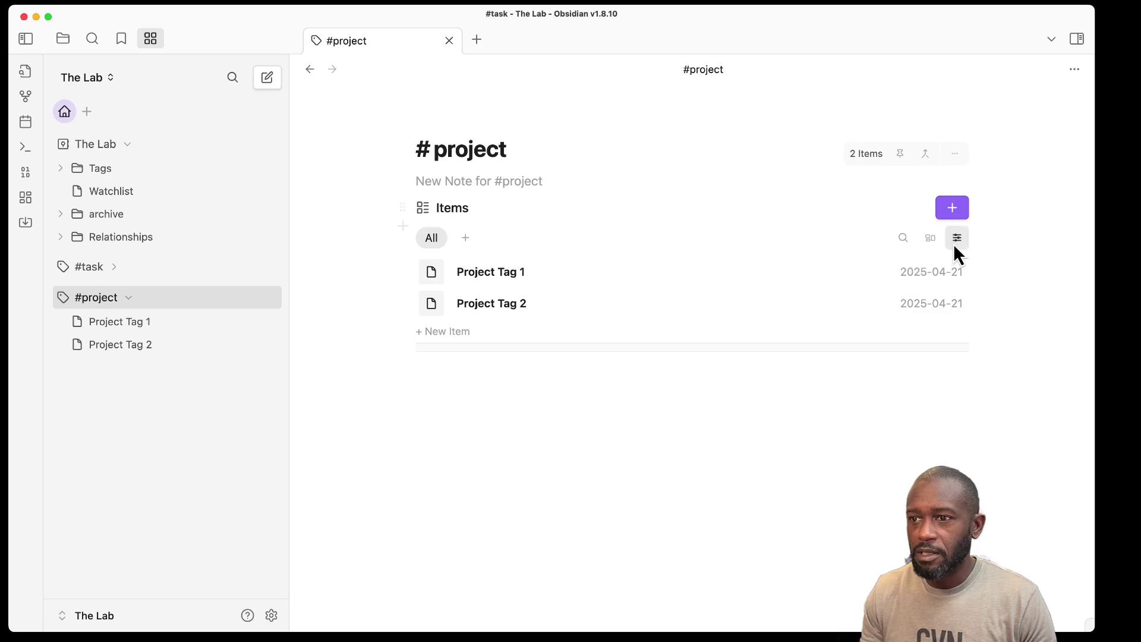
{"action": "left_click", "coordinate": [929, 239]}
{"action": "left_click", "coordinate": [888, 251]}
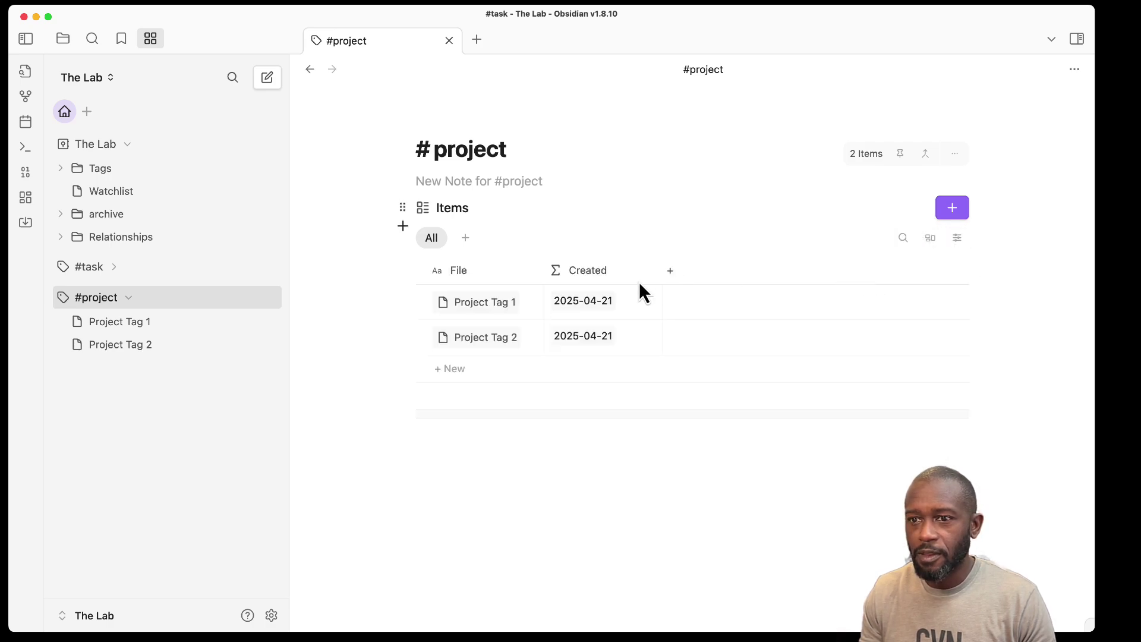
Start a new property named Tasks in the #project table, with the Relation type and multiple values allowed
{"action": "left_click", "coordinate": [668, 271]}
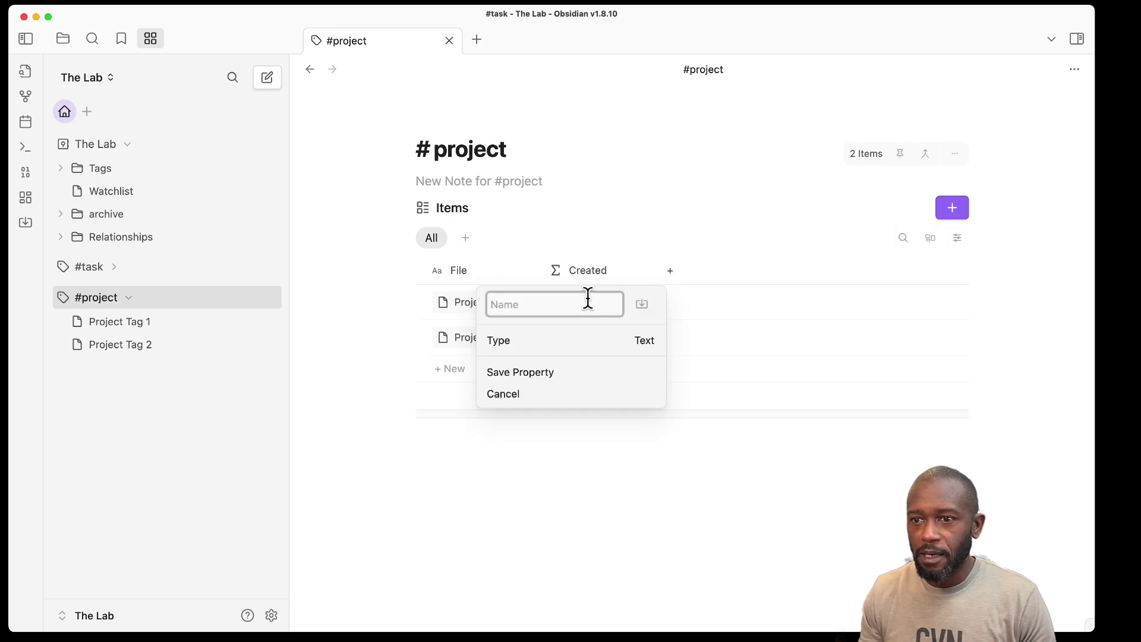
{"action": "type", "text": "Tasks"}
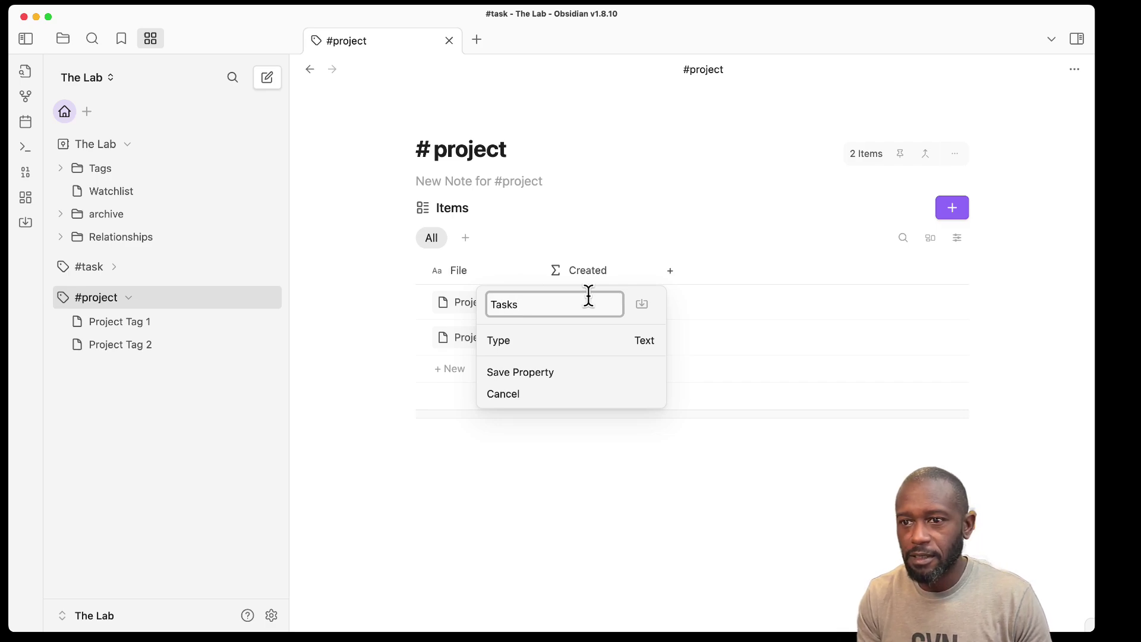
{"action": "left_click", "coordinate": [641, 342]}
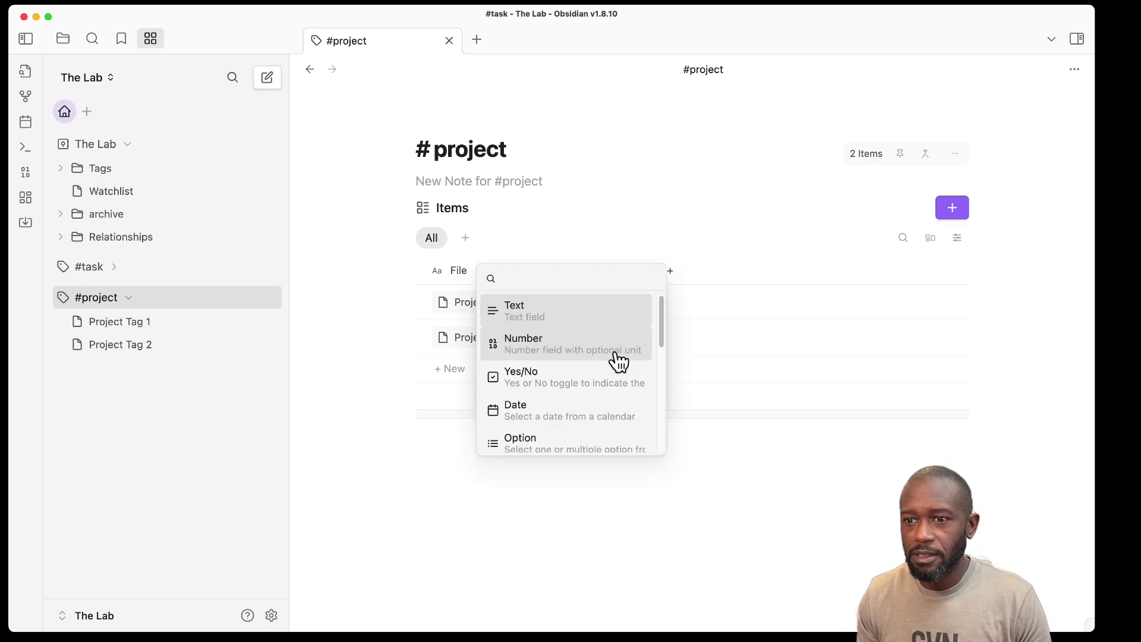
{"action": "scroll", "coordinate": [618, 363], "scroll_direction": "down", "scroll_amount": 3}
{"action": "scroll", "coordinate": [620, 404], "scroll_direction": "down", "scroll_amount": 2}
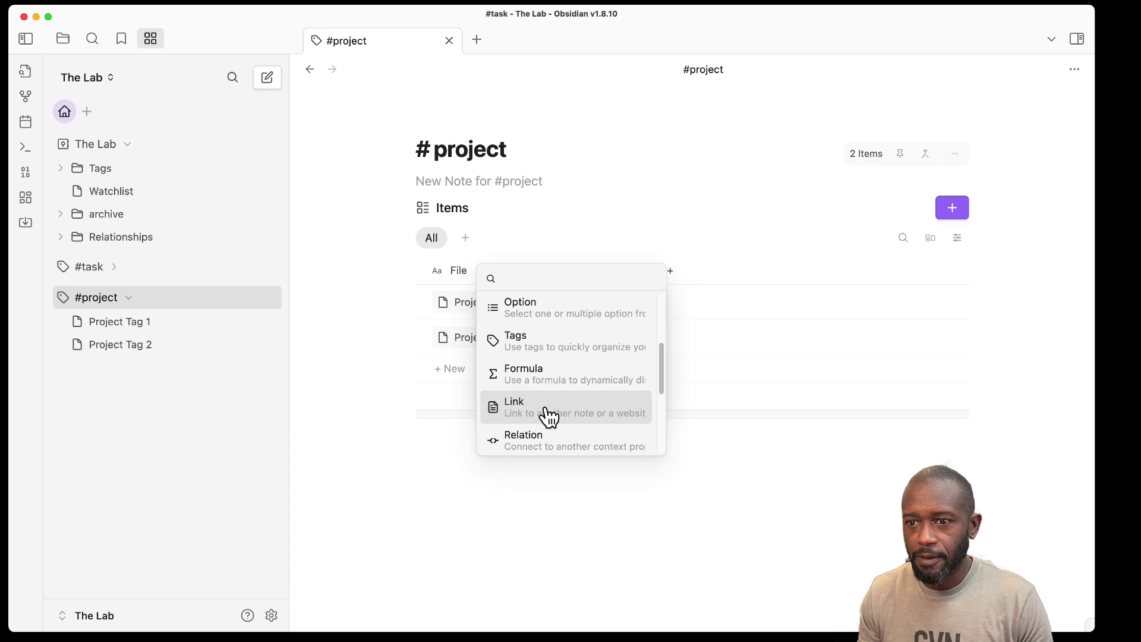
{"action": "left_click", "coordinate": [542, 437]}
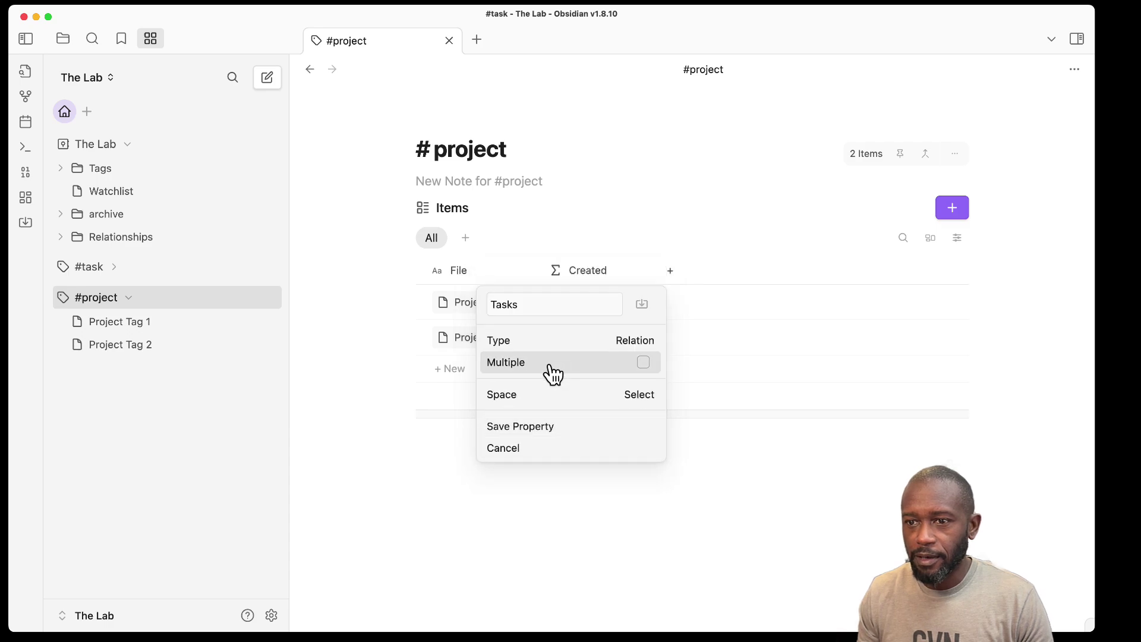
{"action": "left_click", "coordinate": [644, 362]}
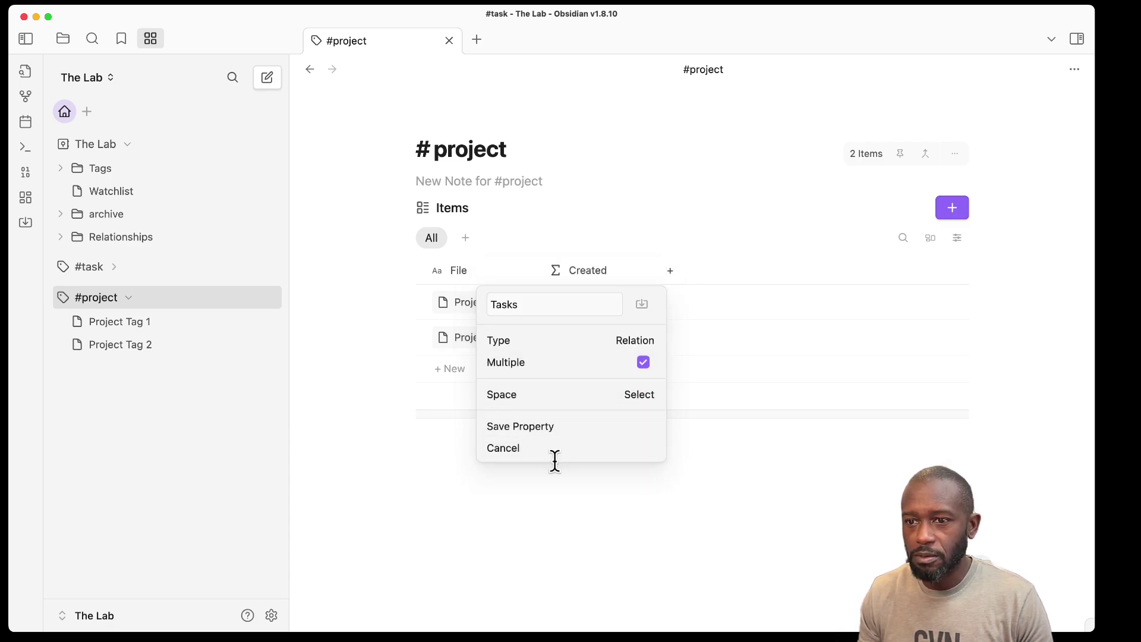
Point the Tasks relation at the #task tag space and save the property
{"action": "left_click", "coordinate": [639, 396]}
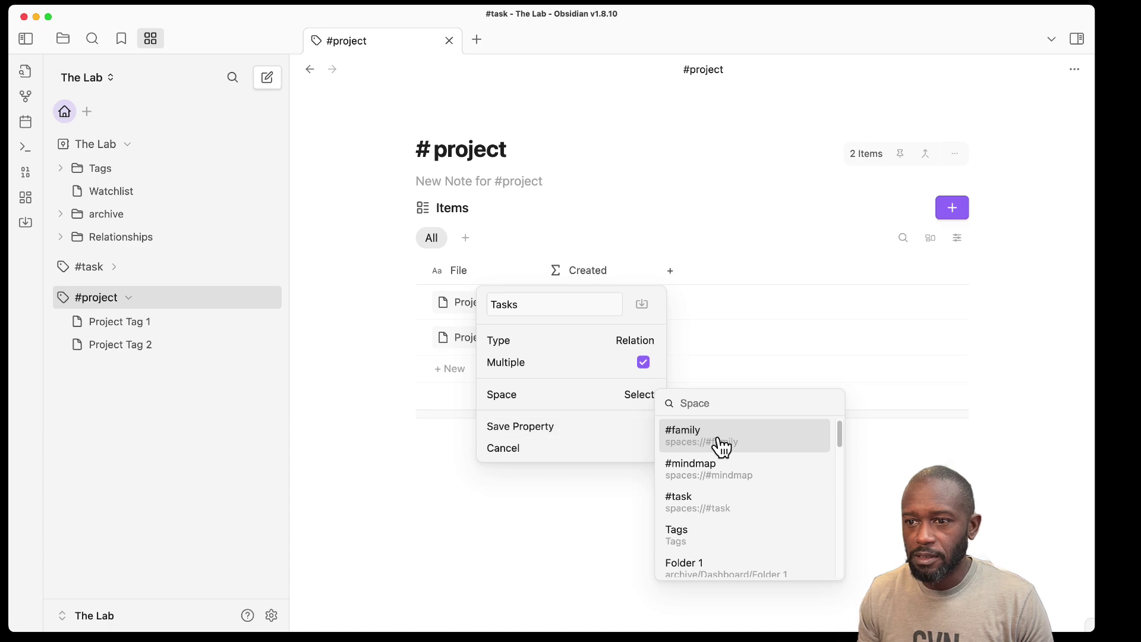
{"action": "type", "text": "task"}
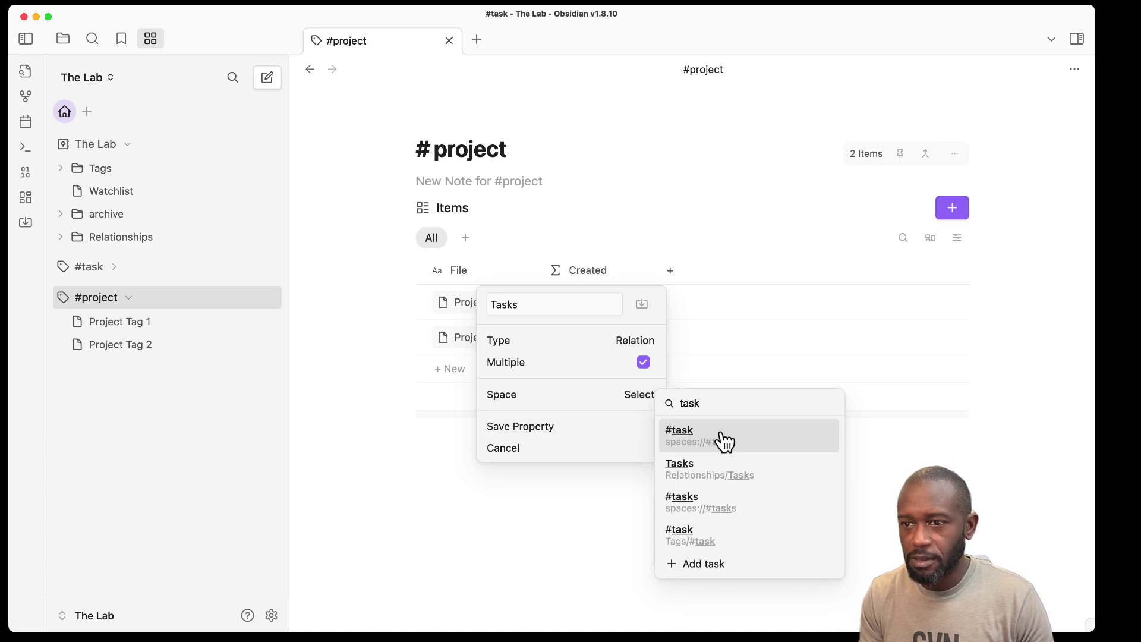
{"action": "left_click", "coordinate": [692, 441]}
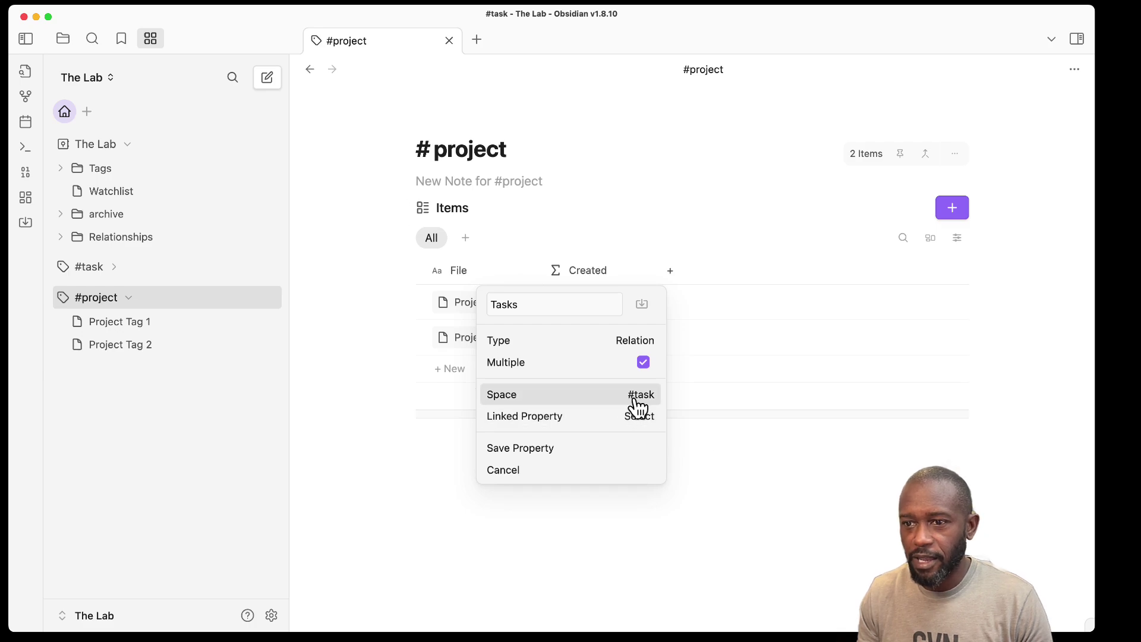
{"action": "left_click", "coordinate": [513, 453]}
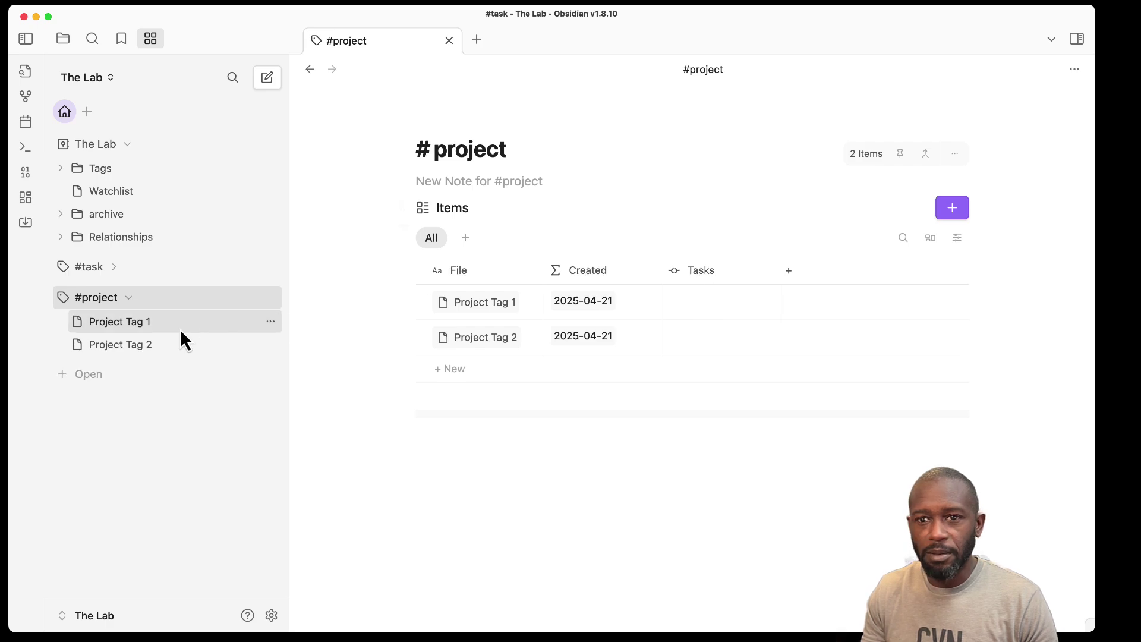
Set the linked property of the #task table's Projects relation to Tasks
{"action": "left_click", "coordinate": [89, 267]}
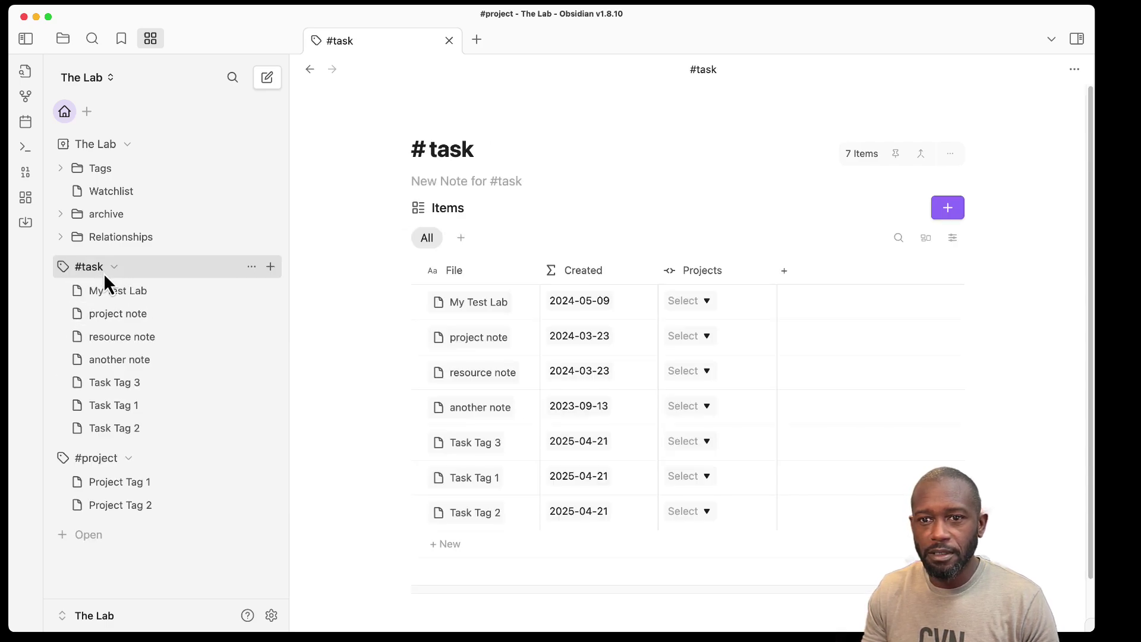
{"action": "left_click", "coordinate": [696, 272]}
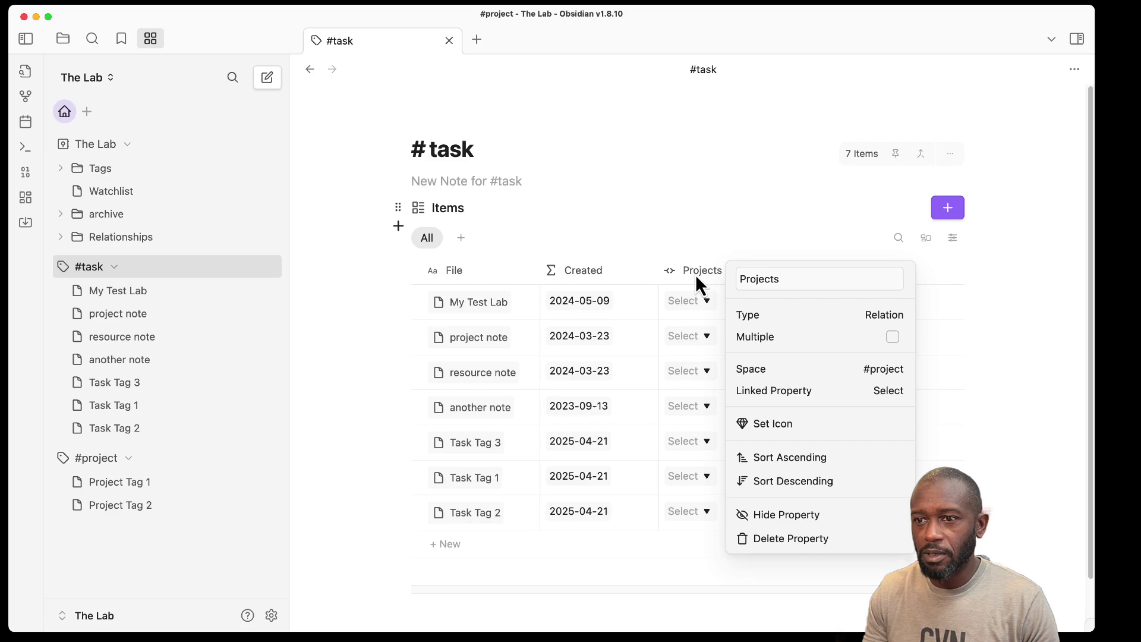
{"action": "left_click", "coordinate": [889, 394]}
{"action": "left_click", "coordinate": [725, 438]}
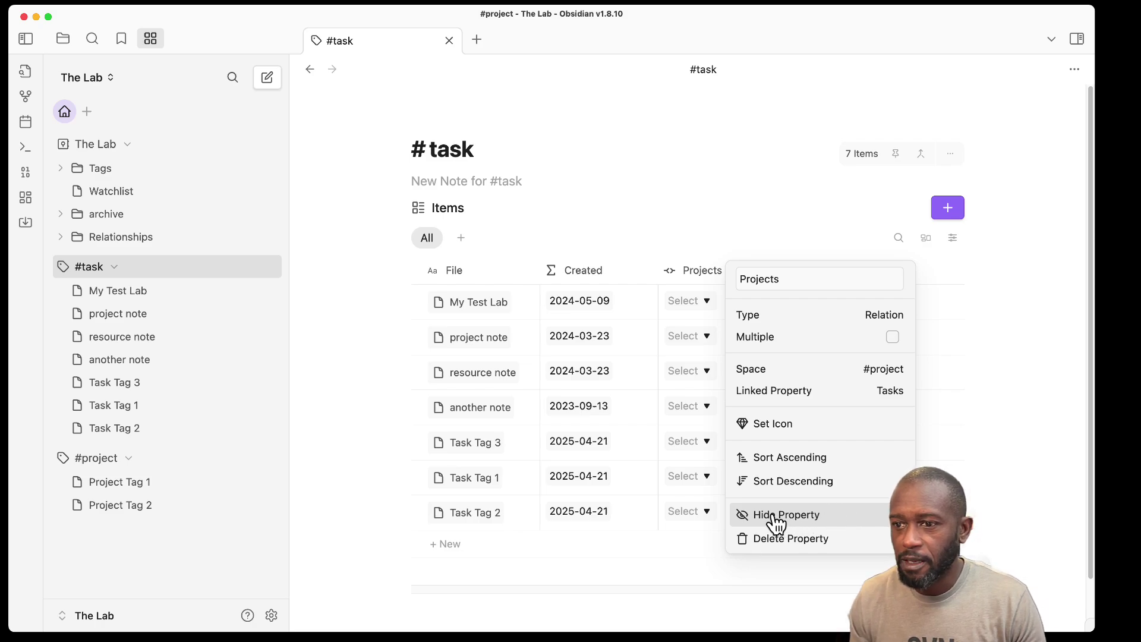
{"action": "left_click", "coordinate": [366, 438]}
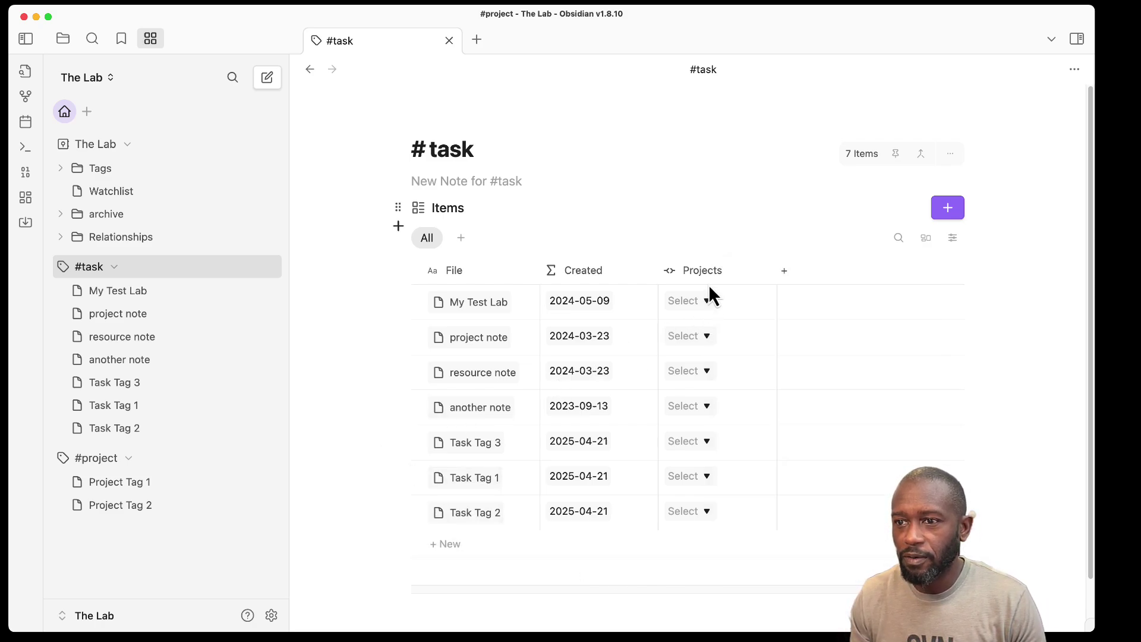
Check the choices offered in My Test Lab's Projects field and in Project Tag 1's Tasks field
{"action": "left_click", "coordinate": [708, 300]}
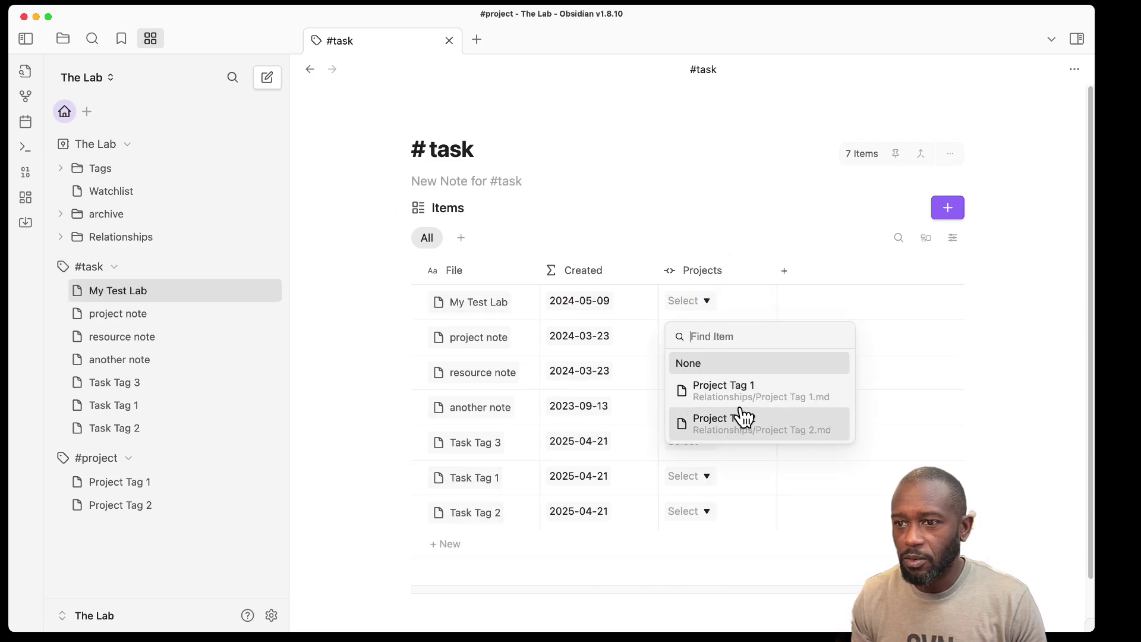
{"action": "left_click", "coordinate": [395, 355]}
{"action": "left_click", "coordinate": [112, 458]}
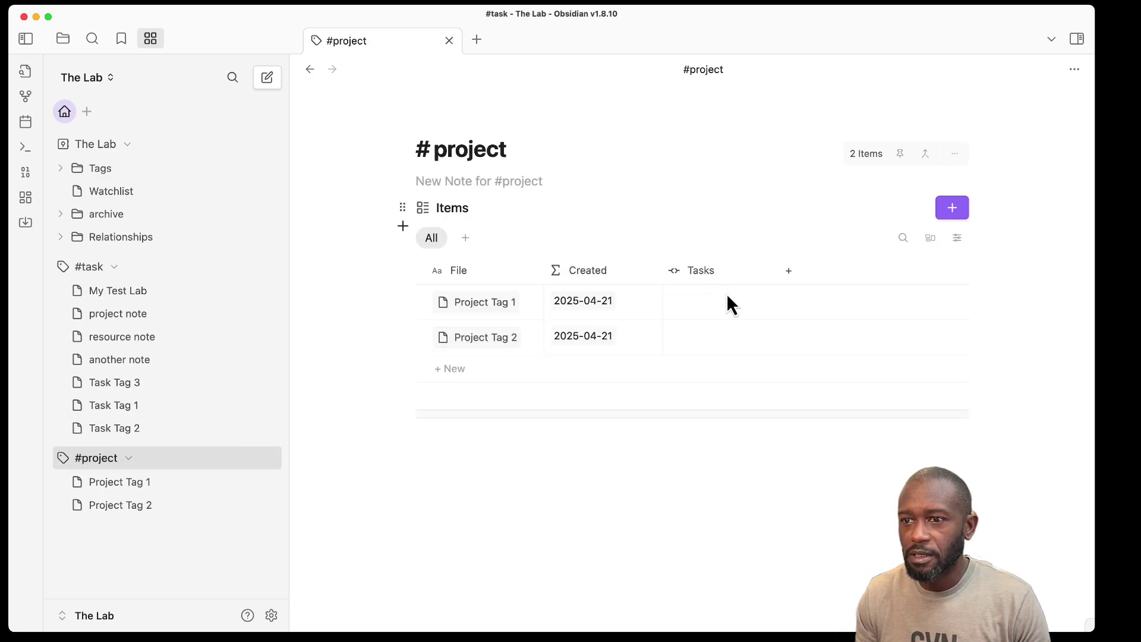
{"action": "left_click", "coordinate": [681, 302]}
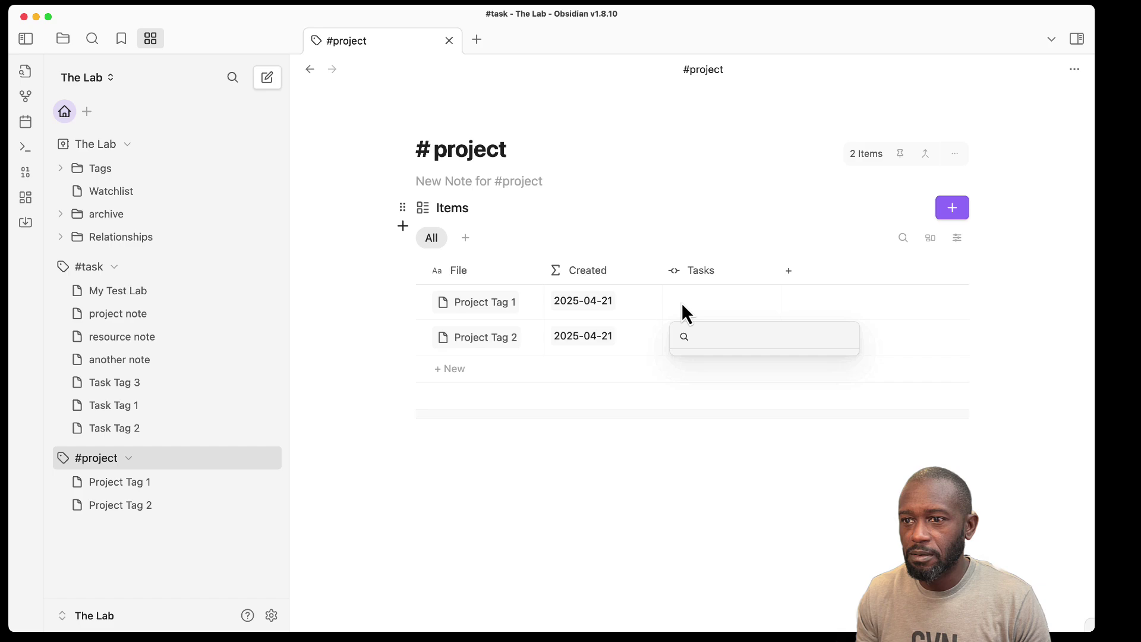
{"action": "scroll", "coordinate": [782, 454], "scroll_direction": "down", "scroll_amount": 2}
{"action": "scroll", "coordinate": [782, 454], "scroll_direction": "up", "scroll_amount": 3}
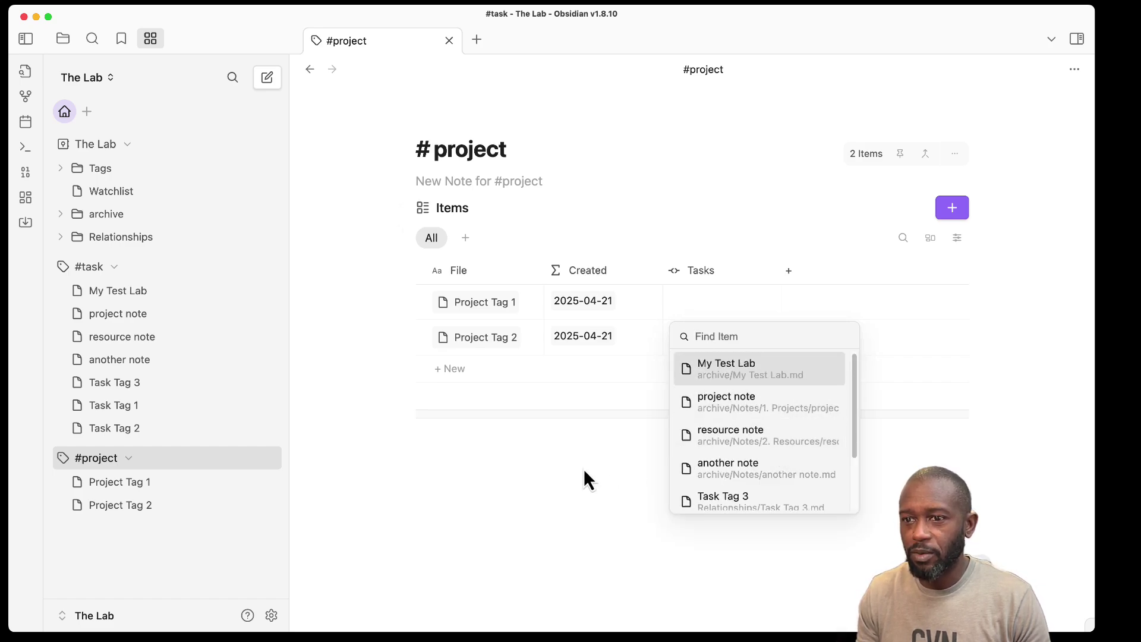
{"action": "left_click", "coordinate": [604, 472]}
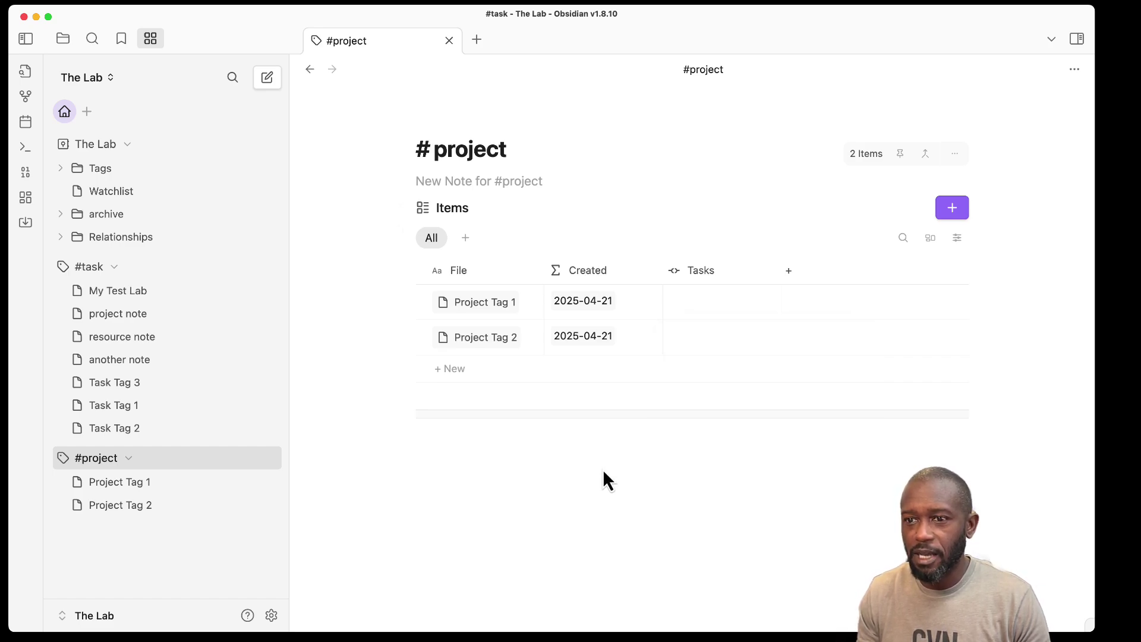
Reopen the #task space, collapse and re-expand its note list, and open the My Test Lab note
{"action": "left_click", "coordinate": [87, 270]}
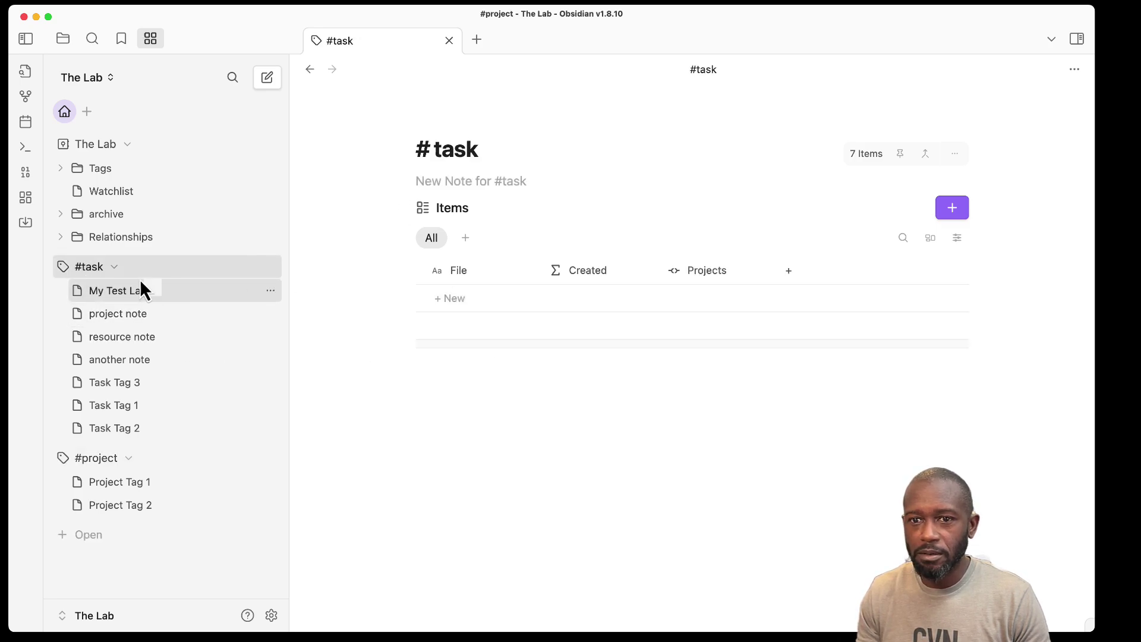
{"action": "left_click", "coordinate": [110, 267]}
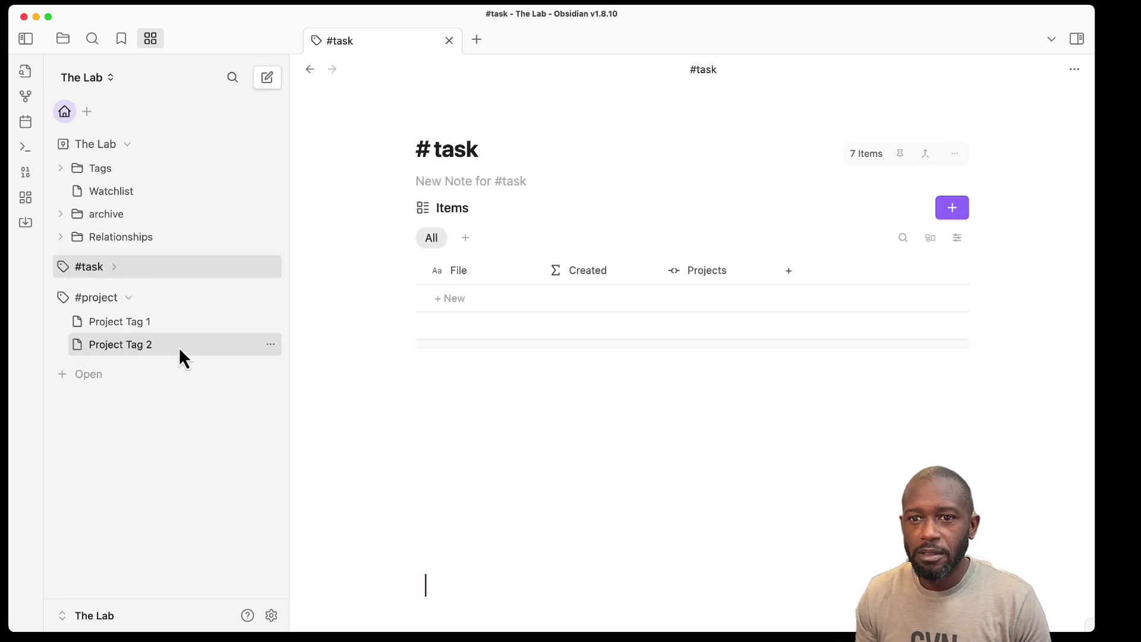
{"action": "left_click", "coordinate": [107, 268]}
{"action": "left_click", "coordinate": [113, 266]}
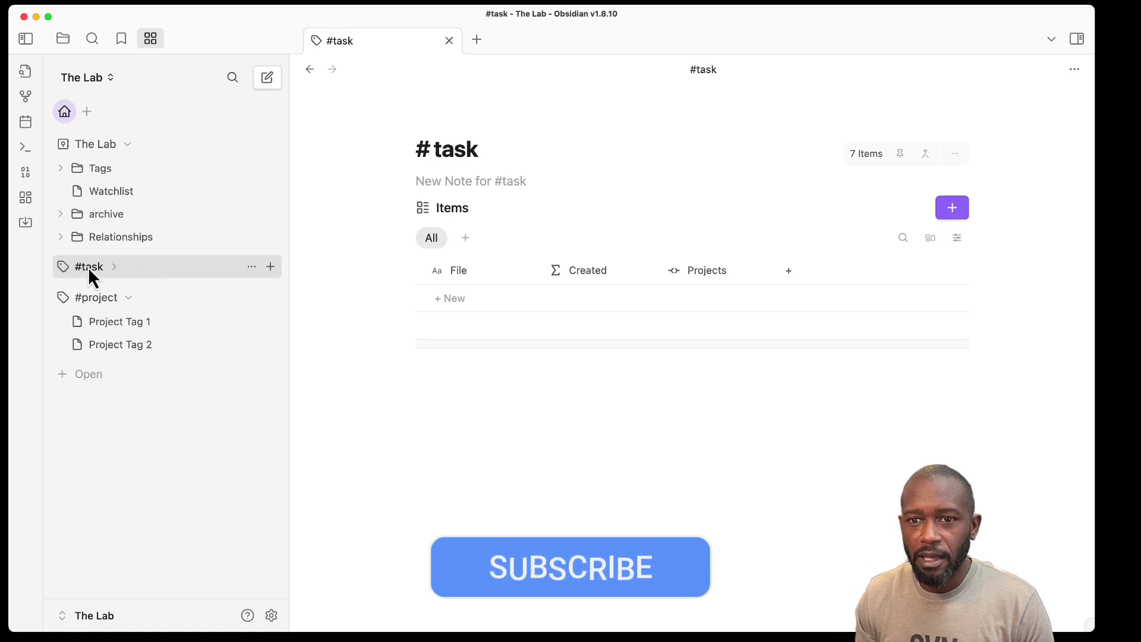
{"action": "left_click", "coordinate": [112, 267]}
{"action": "left_click", "coordinate": [111, 268]}
{"action": "left_click", "coordinate": [89, 267]}
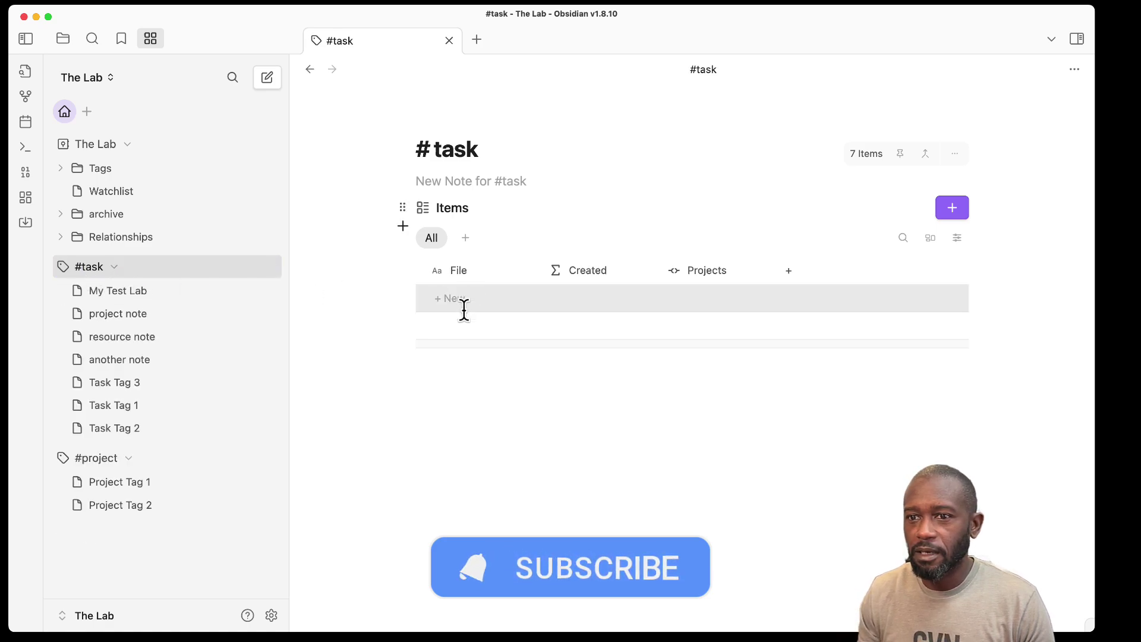
{"action": "left_click", "coordinate": [148, 290]}
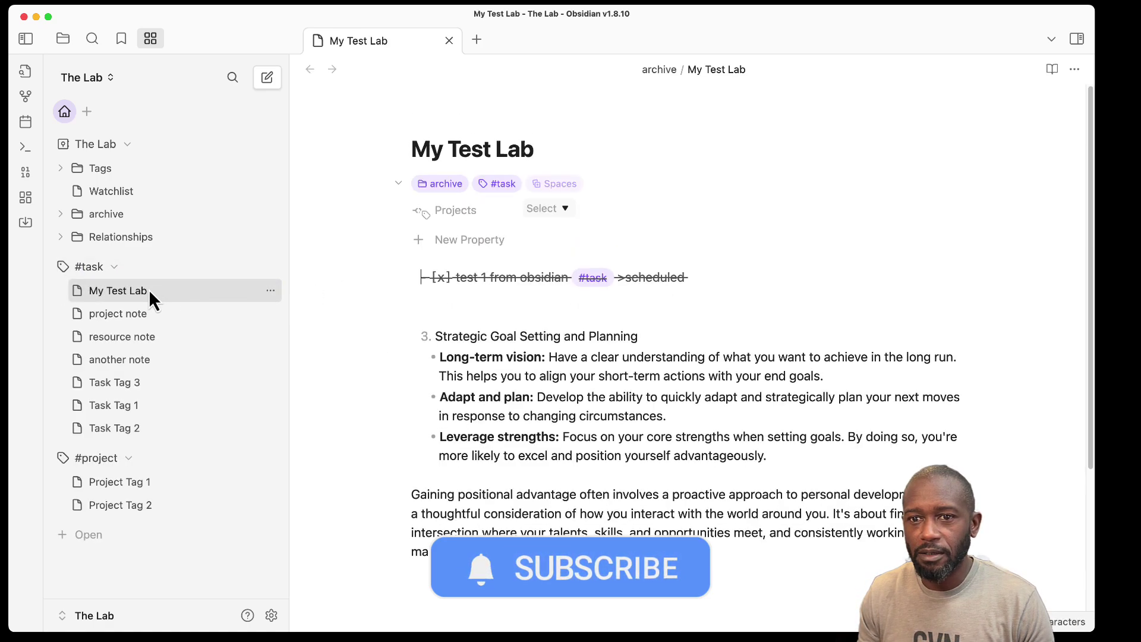
Open the #task space, then select and deselect its Items block
{"action": "left_click", "coordinate": [102, 269]}
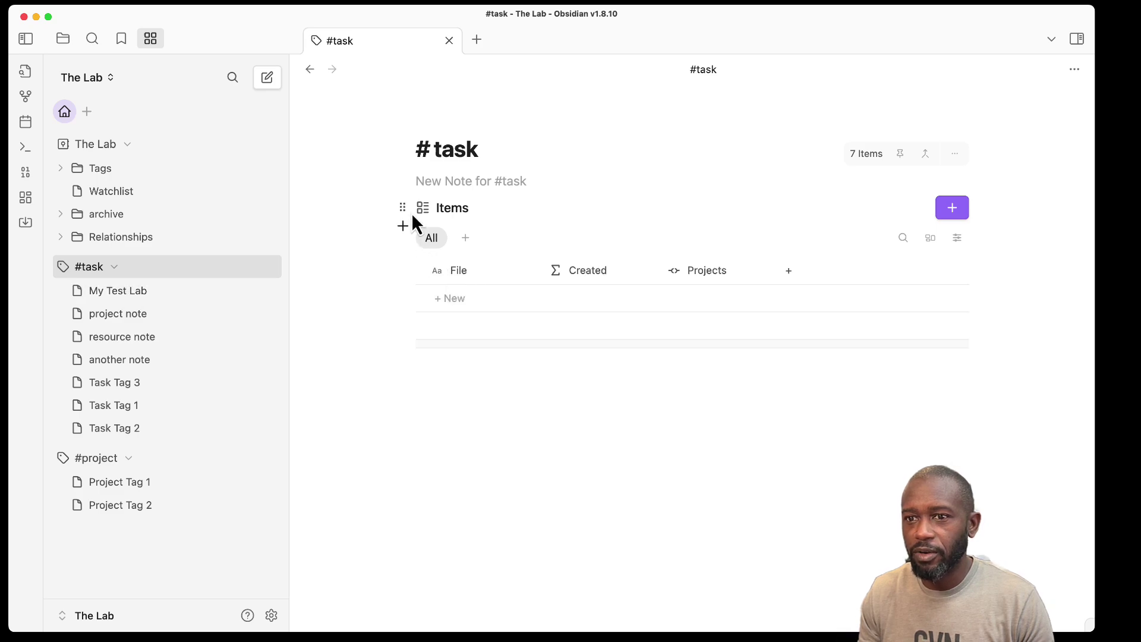
{"action": "left_click", "coordinate": [402, 208]}
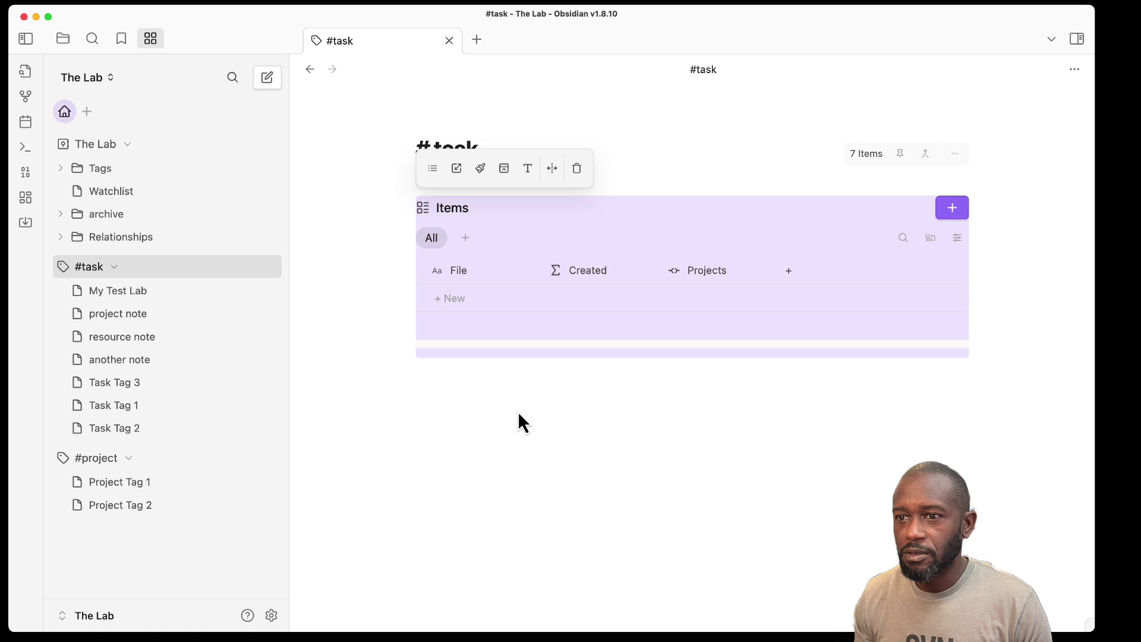
{"action": "left_click", "coordinate": [372, 270]}
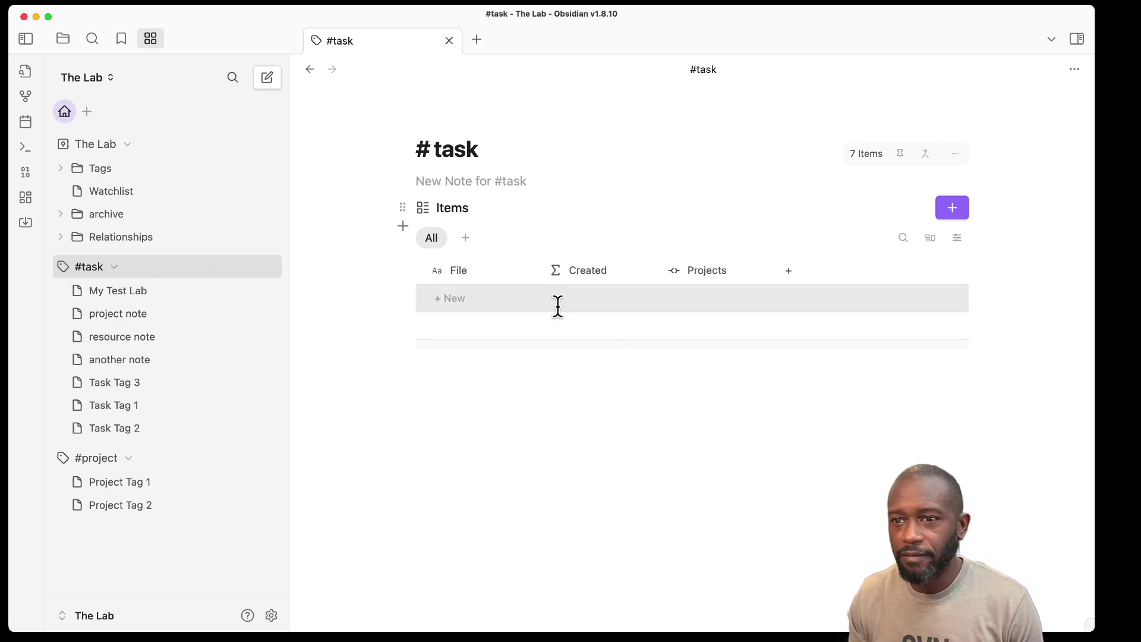
Visit the Relationships folder, return to the #task space, and close the vault window to reload it
{"action": "left_click", "coordinate": [117, 236]}
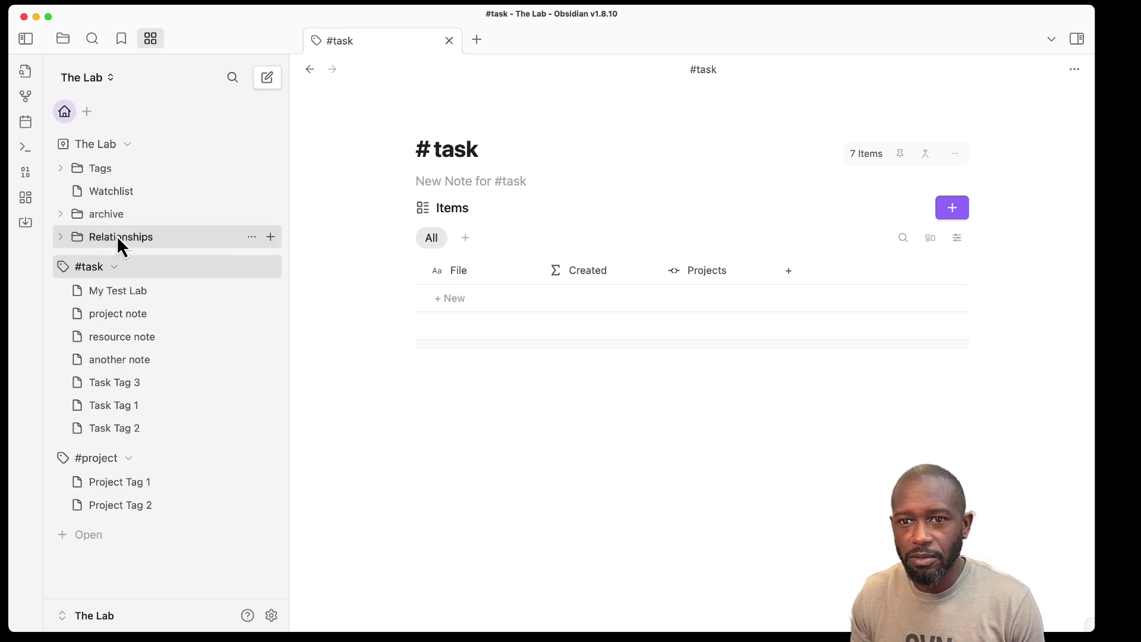
{"action": "left_click", "coordinate": [62, 237]}
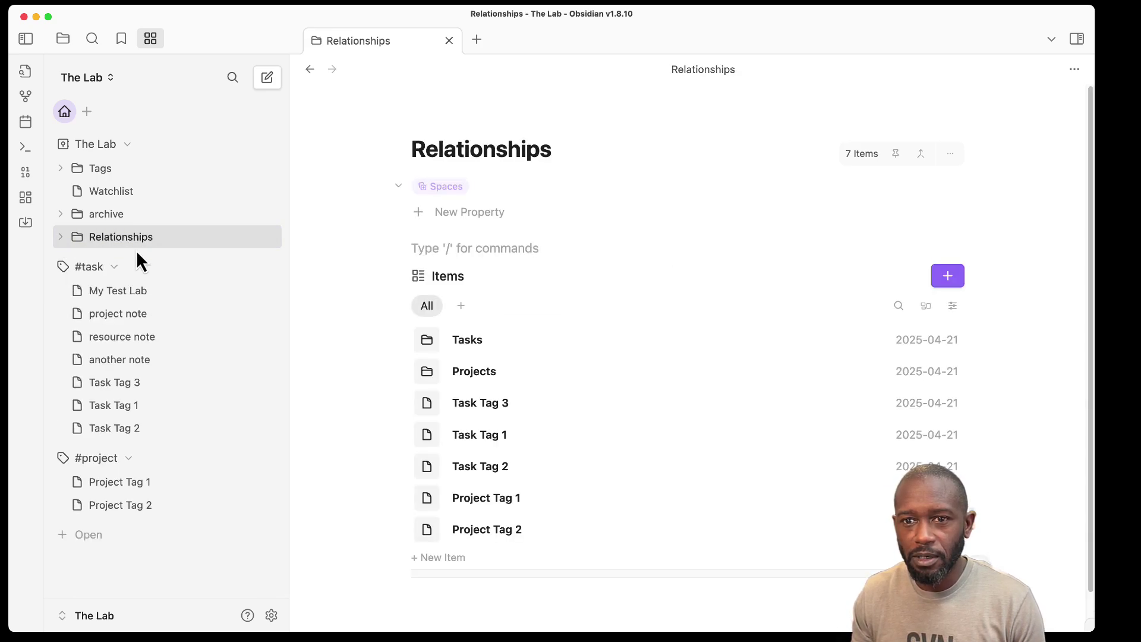
{"action": "left_click", "coordinate": [107, 269]}
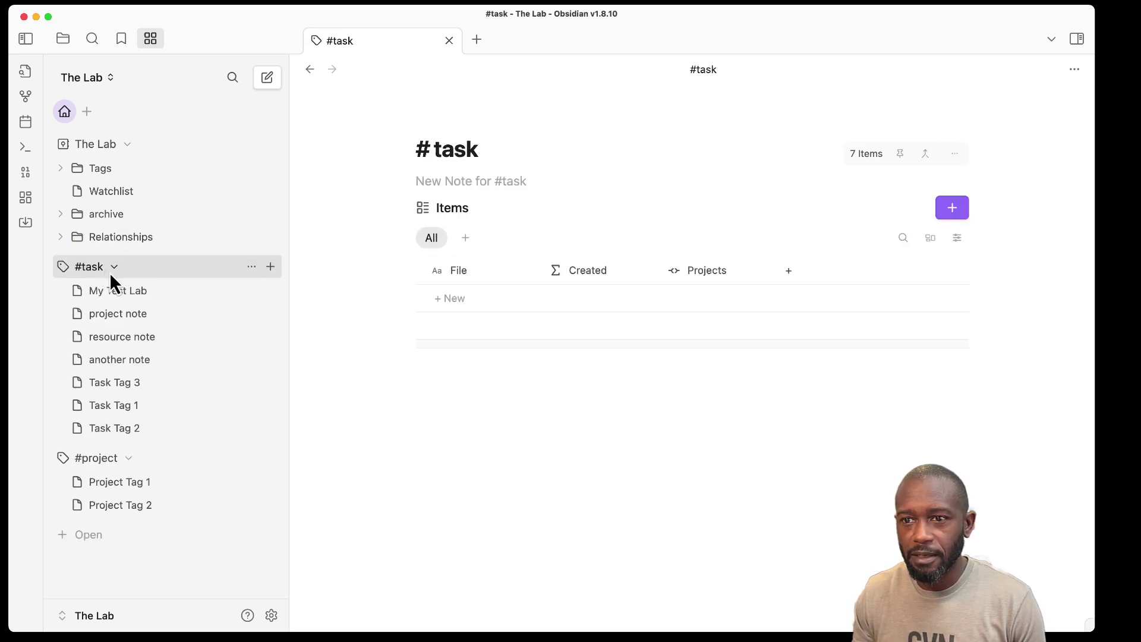
{"action": "left_click", "coordinate": [24, 17]}
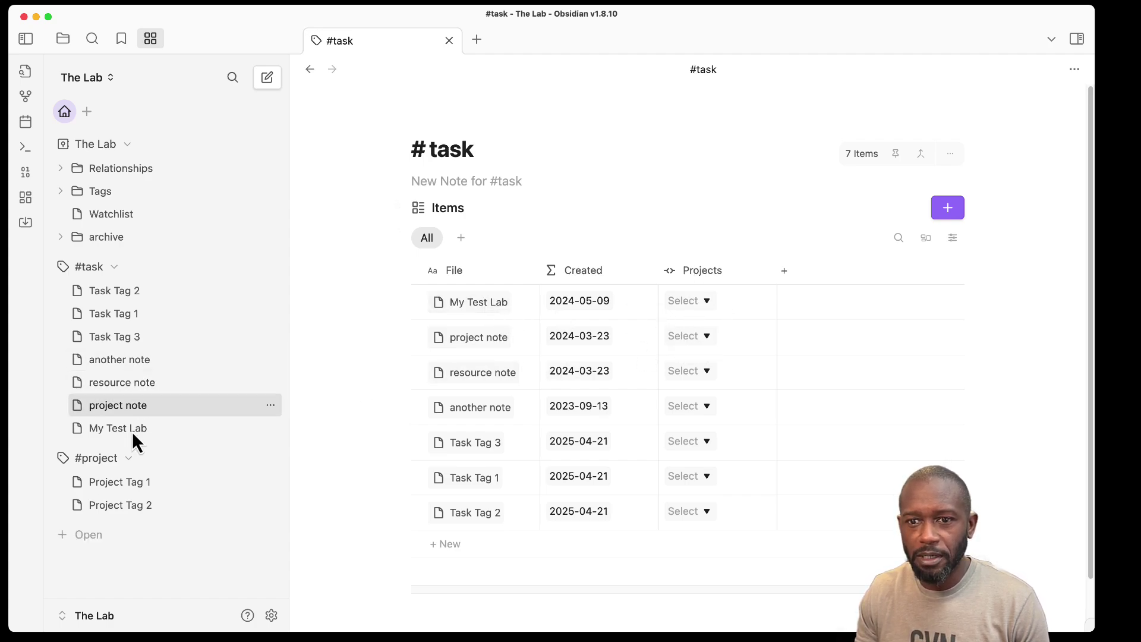
Check the choices offered for Project Tag 1's Tasks in #project and for My Test Lab's Projects in #task
{"action": "left_click", "coordinate": [117, 458]}
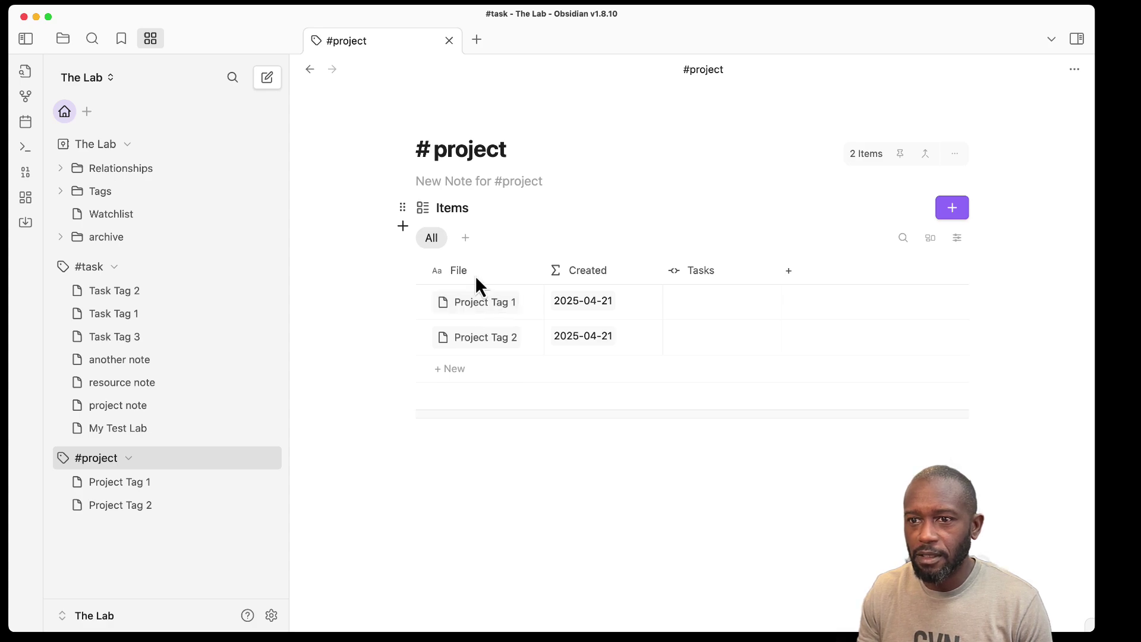
{"action": "left_click", "coordinate": [680, 303]}
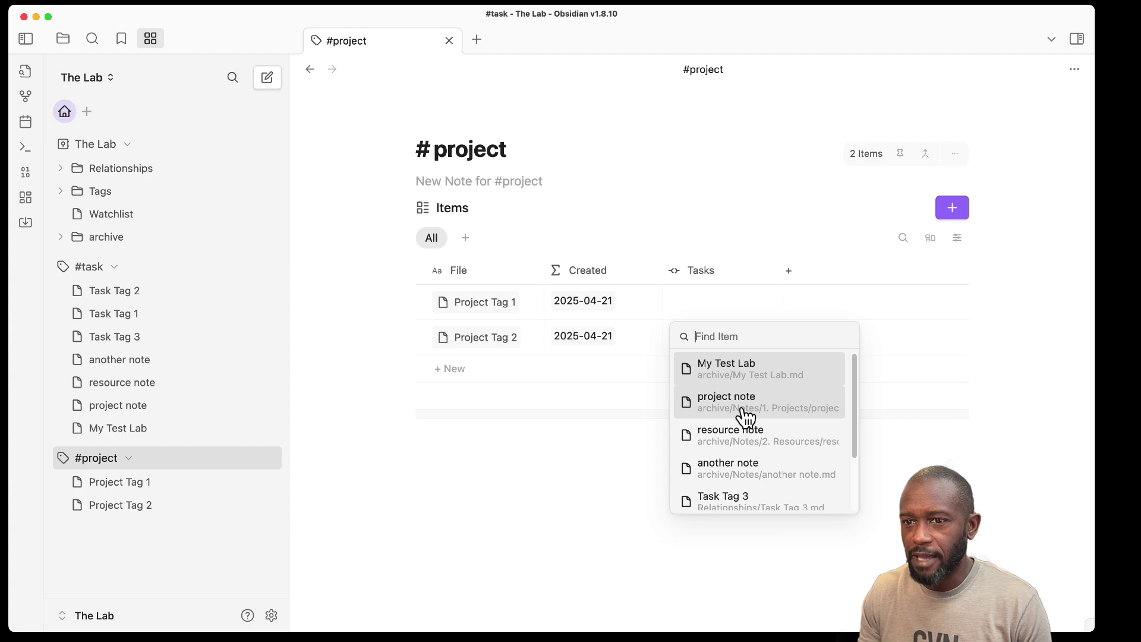
{"action": "key", "text": "Escape"}
{"action": "left_click", "coordinate": [116, 268]}
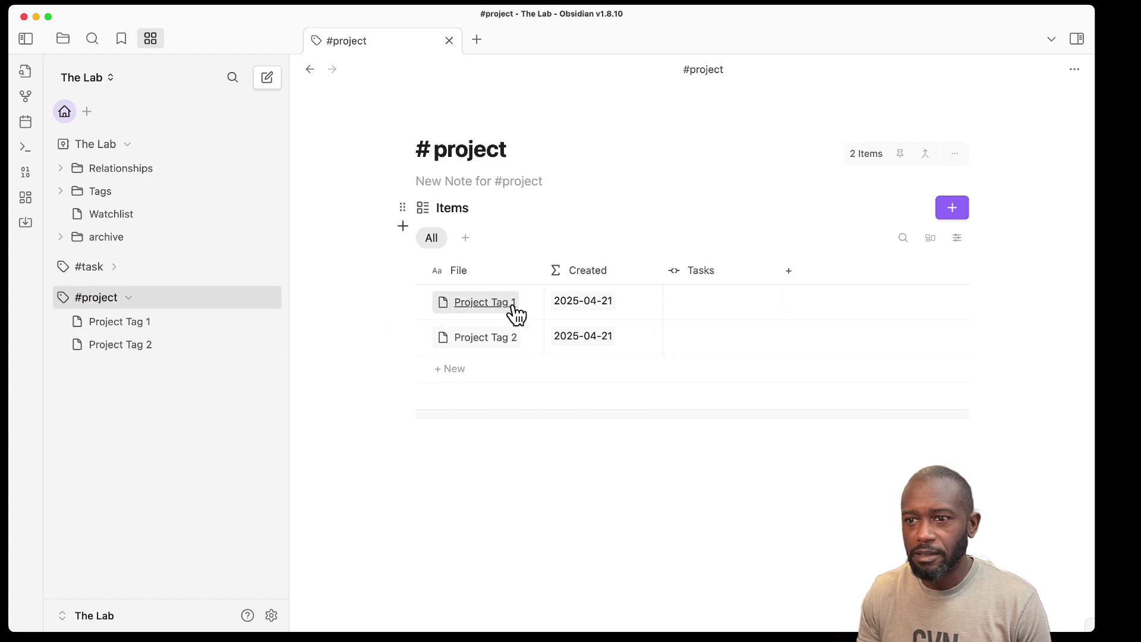
{"action": "left_click", "coordinate": [96, 269]}
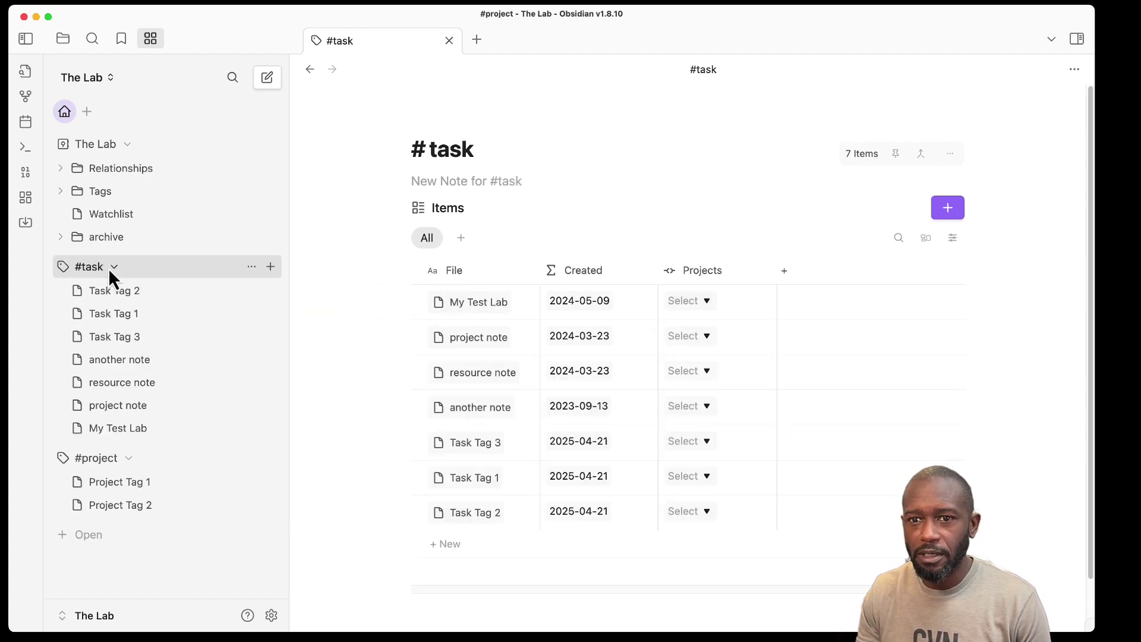
{"action": "left_click", "coordinate": [707, 301]}
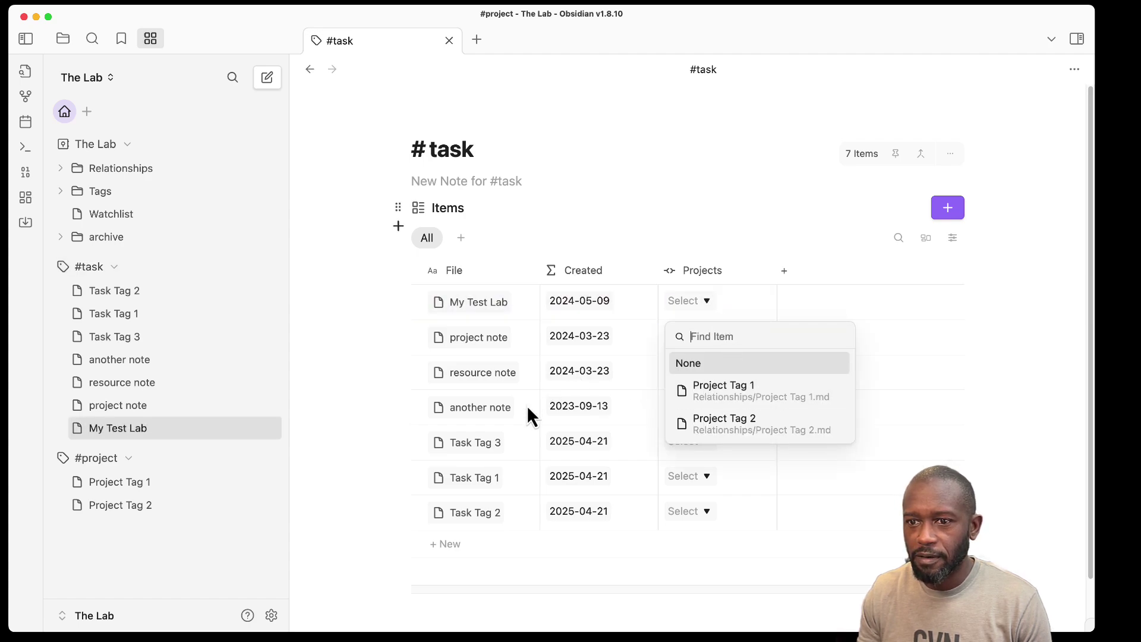
{"action": "left_click", "coordinate": [367, 437]}
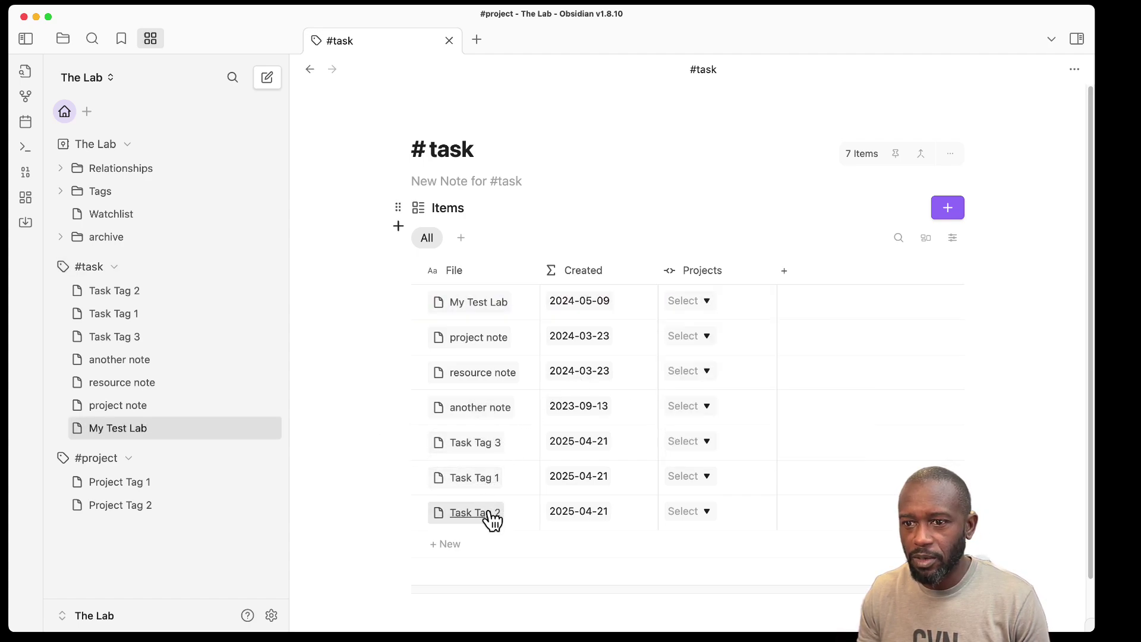
In the #task table, assign Task Tag 3 to Project Tag 2, and Task Tag 1 and Task Tag 2 to Project Tag 1
{"action": "left_click", "coordinate": [707, 440]}
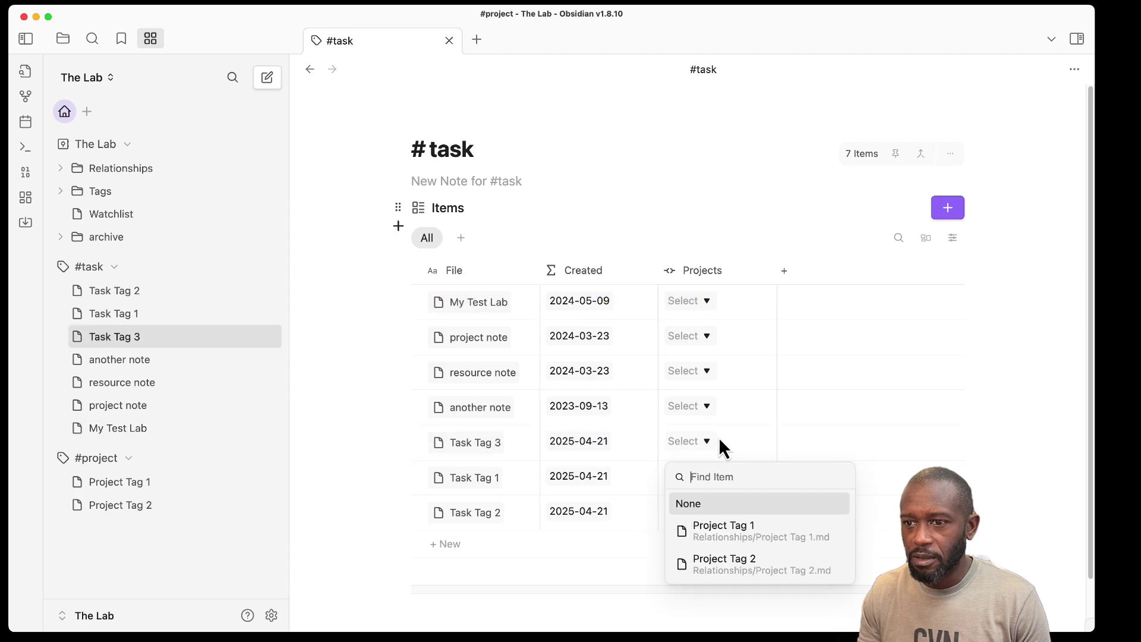
{"action": "left_click", "coordinate": [751, 562]}
{"action": "left_click", "coordinate": [707, 477]}
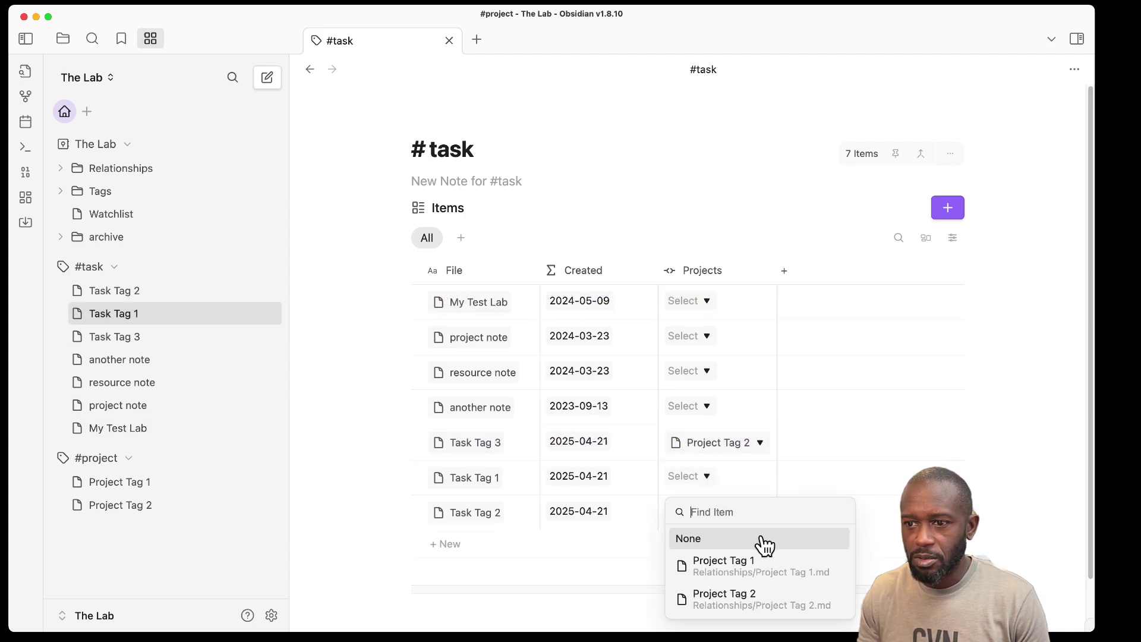
{"action": "left_click", "coordinate": [754, 563]}
{"action": "left_click", "coordinate": [707, 512]}
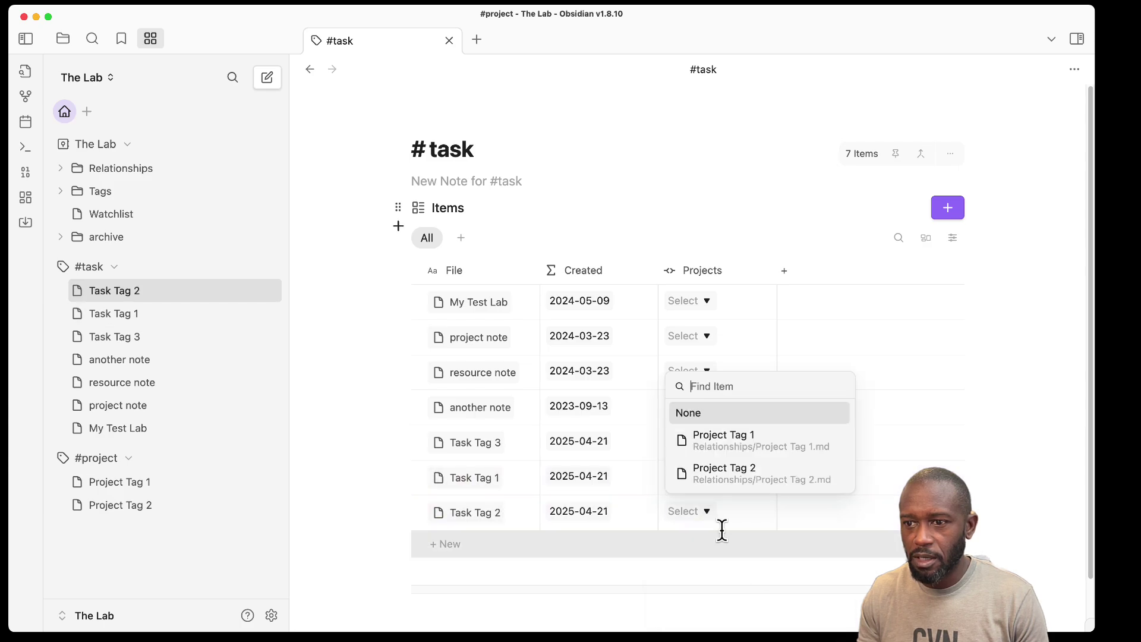
{"action": "left_click", "coordinate": [743, 446]}
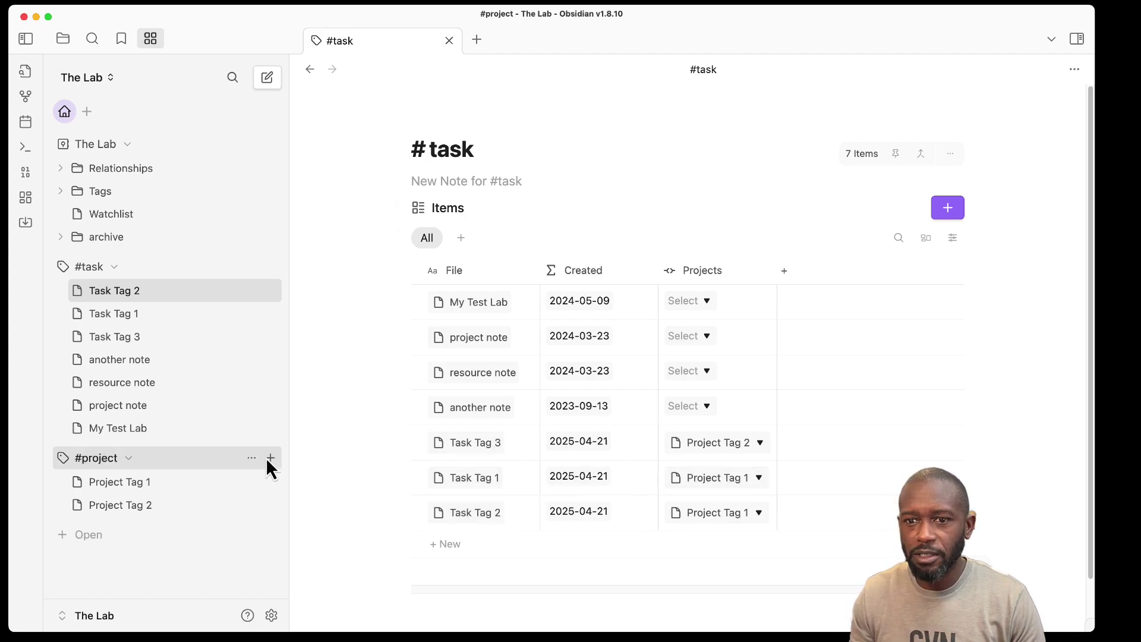
Remove Task Tag 2 from Project Tag 1's Tasks in the #project table, and check the Projects column in #task
{"action": "left_click", "coordinate": [97, 461]}
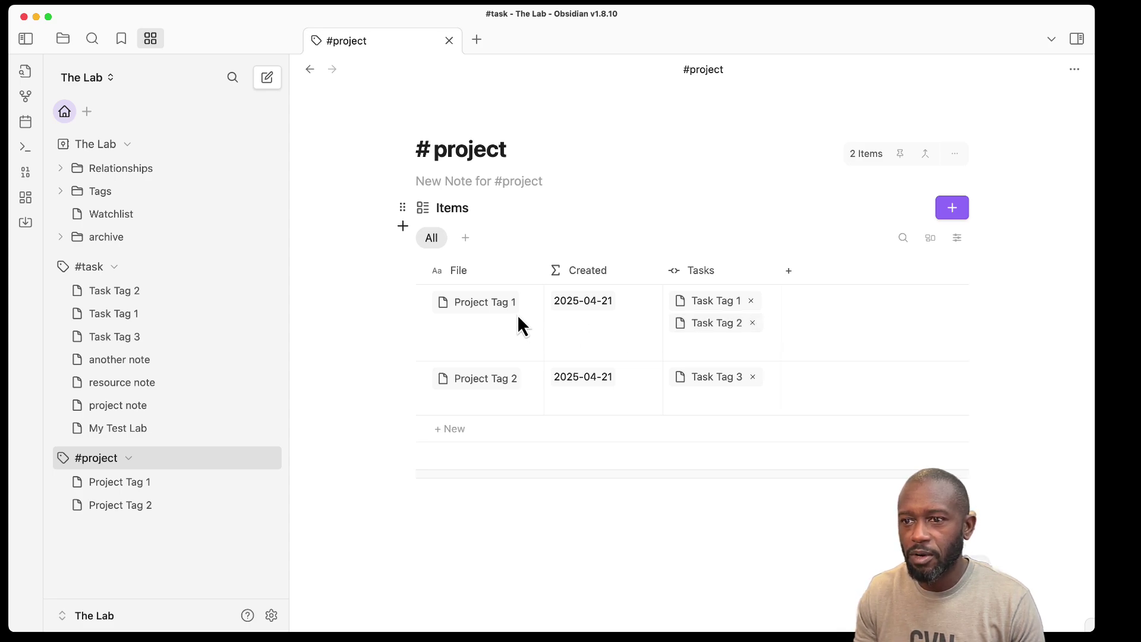
{"action": "left_click", "coordinate": [752, 324]}
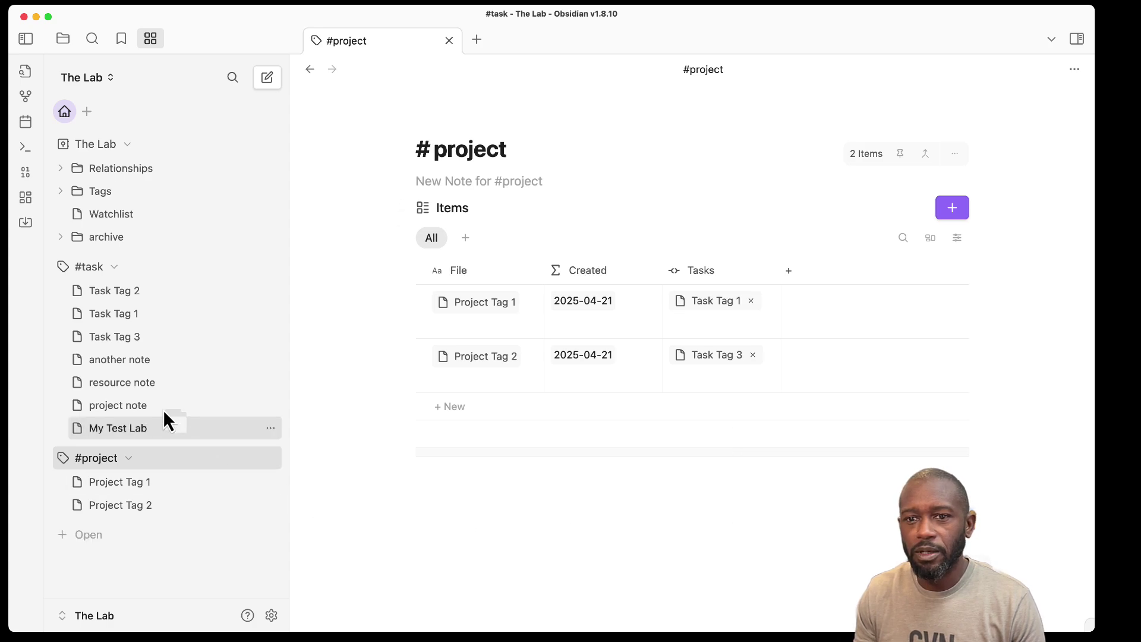
{"action": "left_click", "coordinate": [94, 269]}
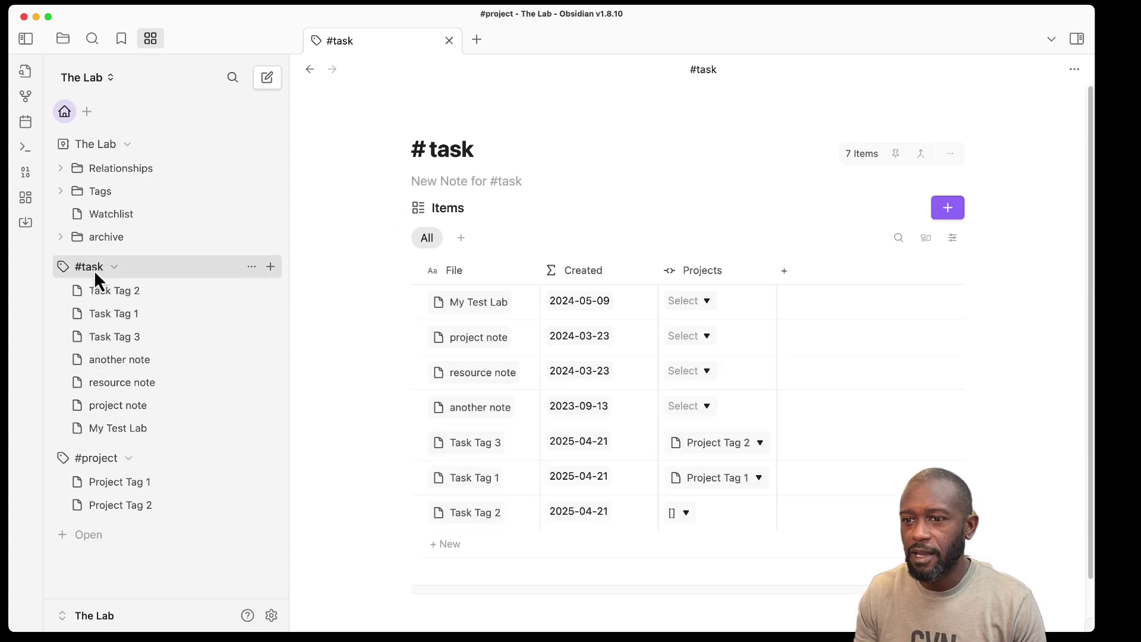